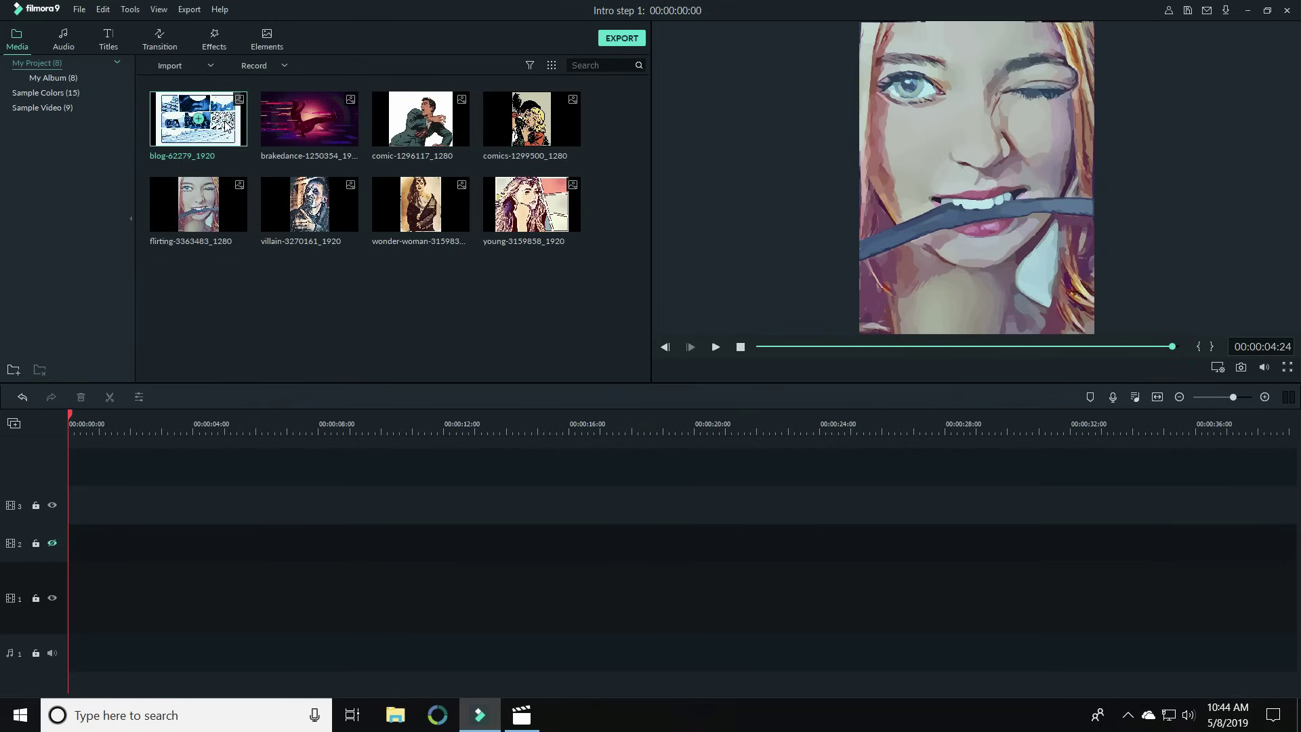
Add the blog-62279_1920 image at the start of video track 1 and cut it to five frames, deleting the rest
{"action": "left_click_drag", "start_coordinate": [199, 118], "coordinate": [42, 616]}
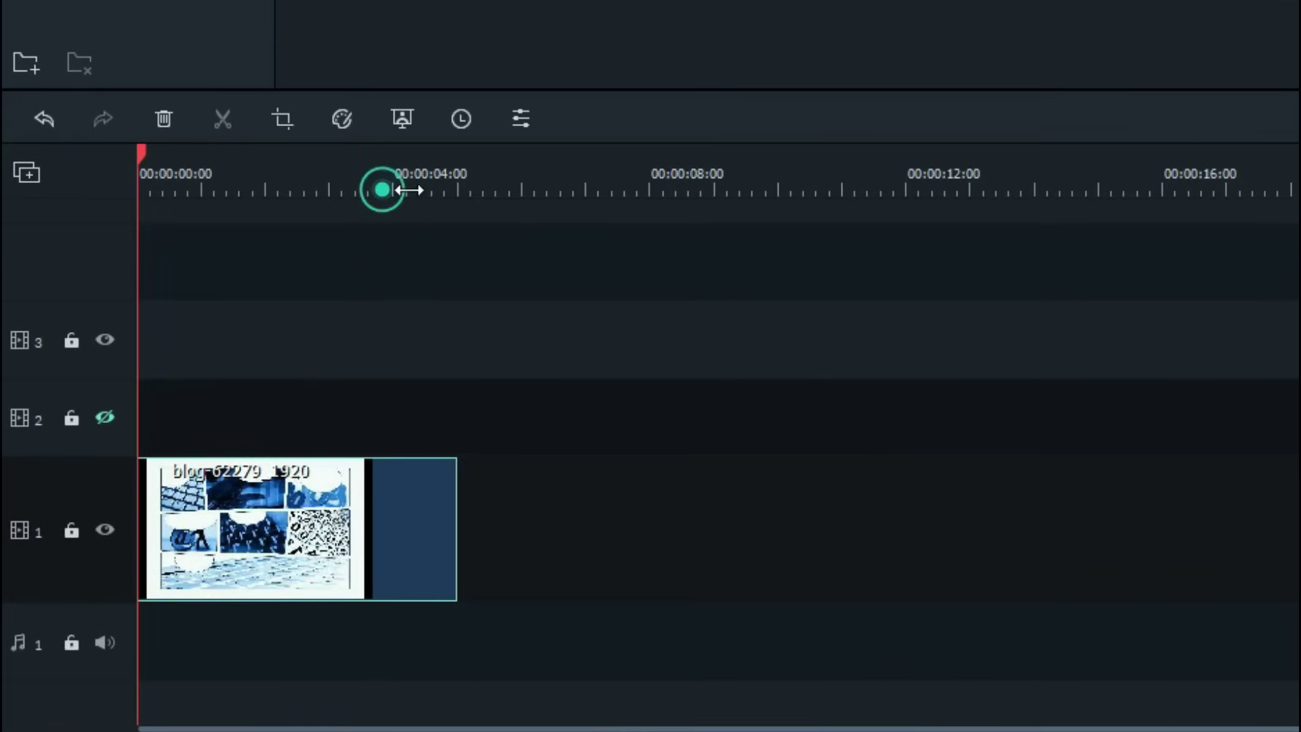
{"action": "left_click_drag", "start_coordinate": [409, 189], "coordinate": [916, 193]}
{"action": "left_click_drag", "start_coordinate": [203, 182], "coordinate": [921, 219]}
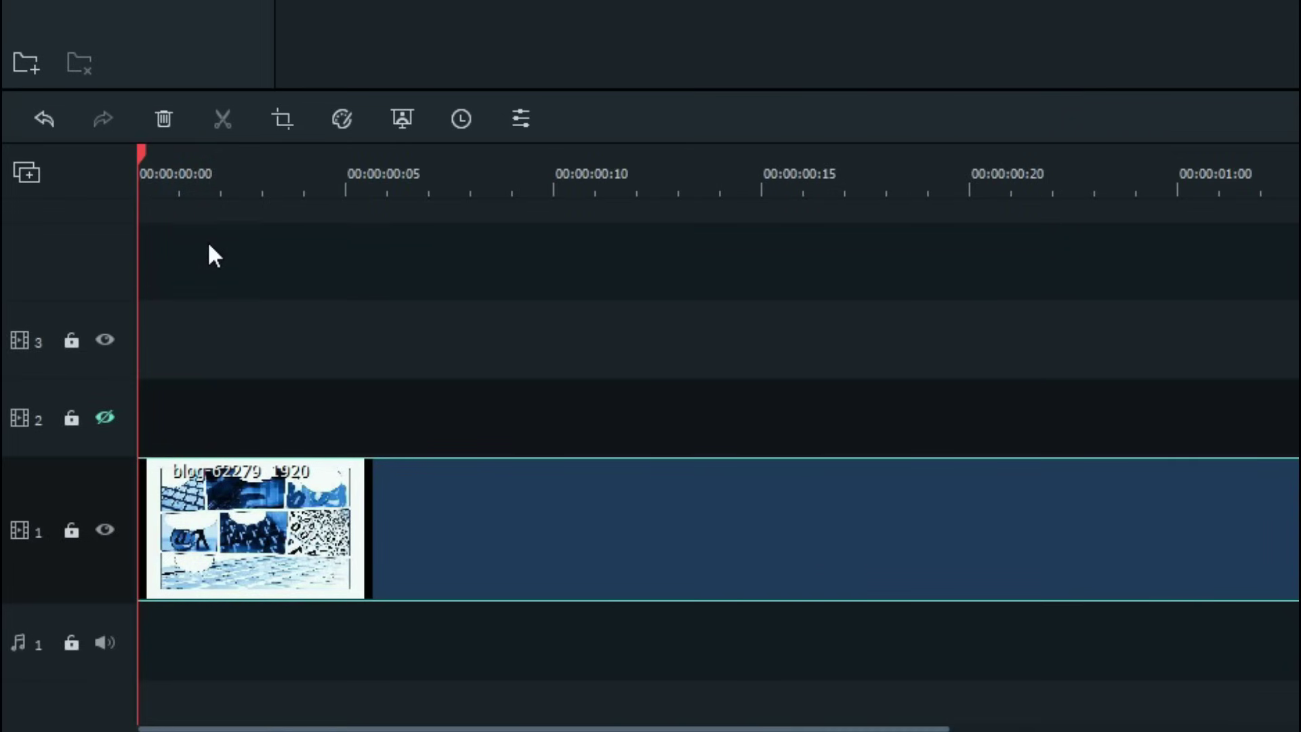
{"action": "left_click", "coordinate": [347, 193]}
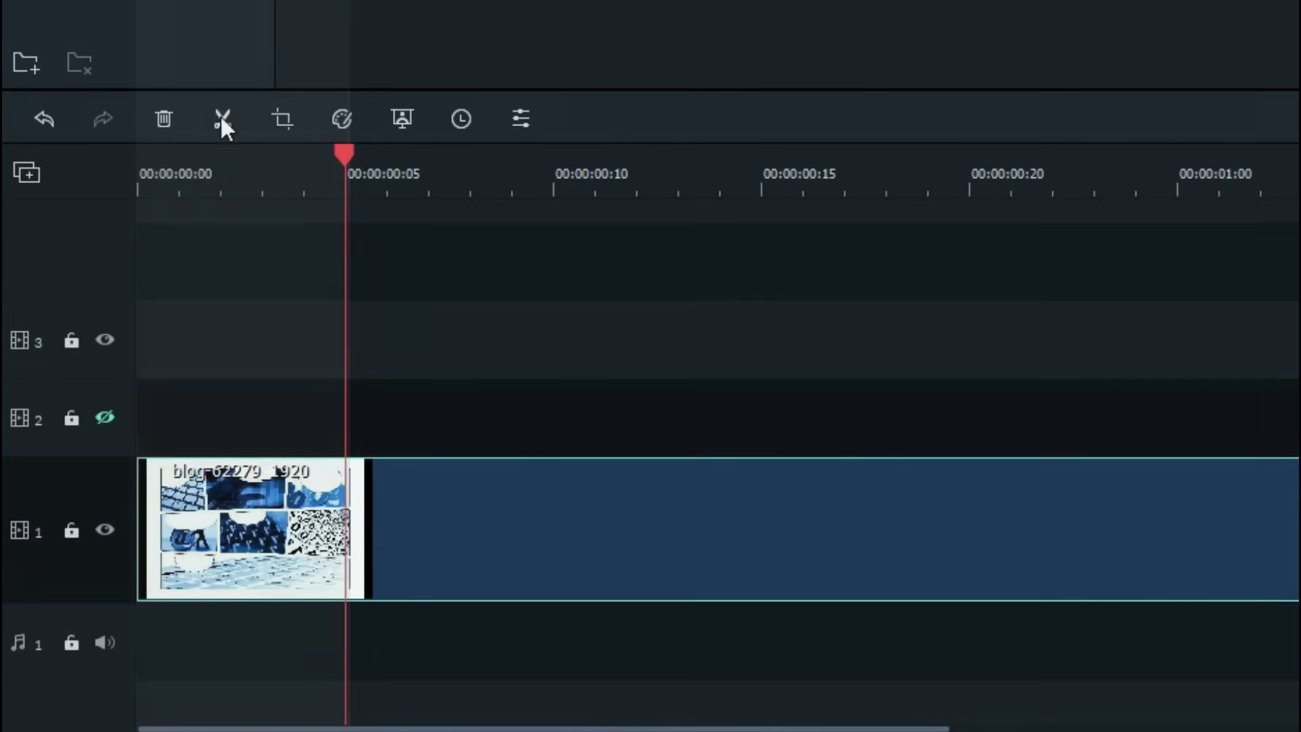
{"action": "left_click", "coordinate": [222, 118]}
{"action": "left_click", "coordinate": [519, 535]}
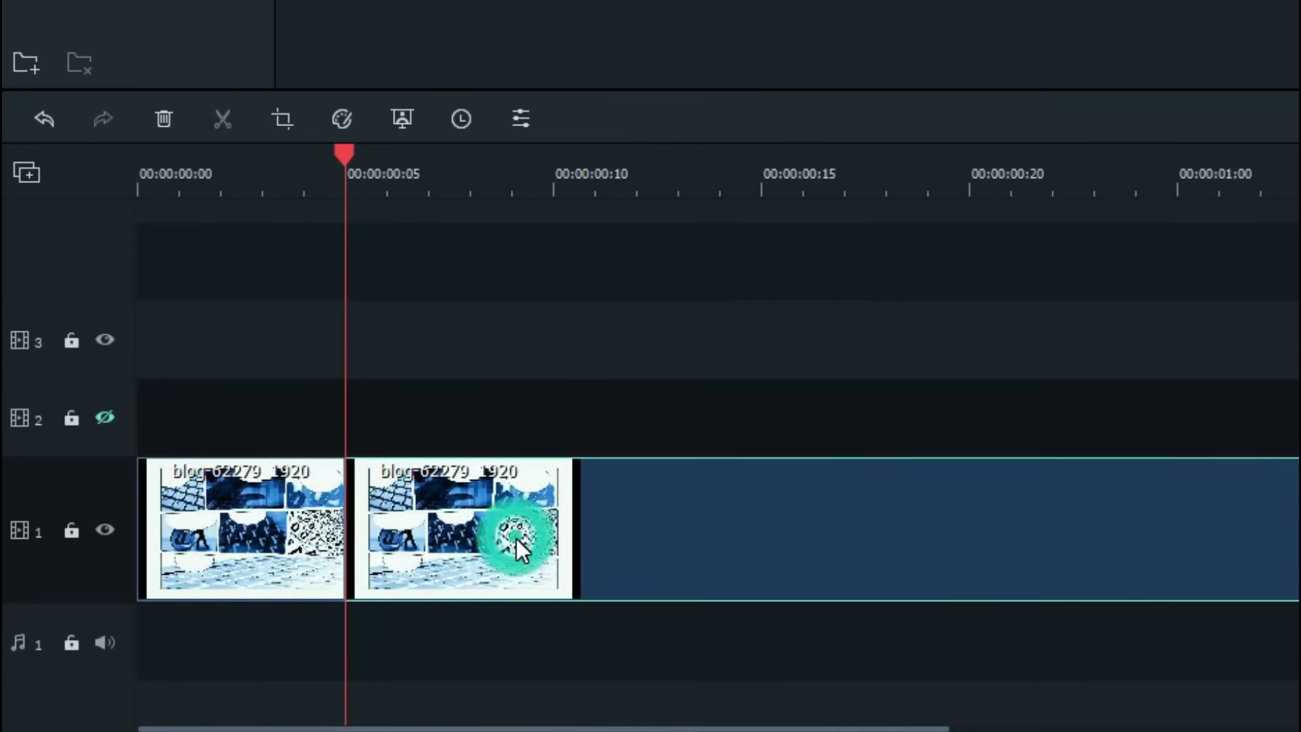
{"action": "key", "text": "Delete"}
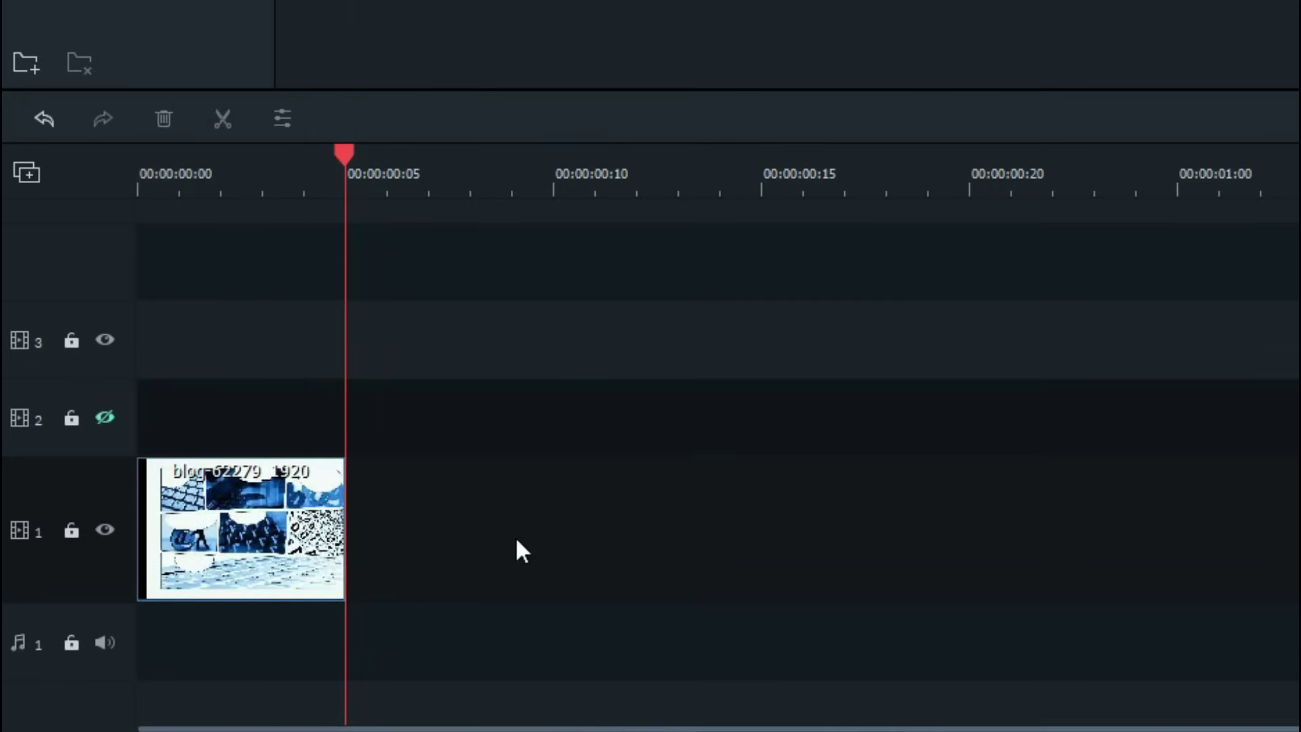
{"action": "left_click", "coordinate": [331, 514]}
{"action": "left_click", "coordinate": [346, 509]}
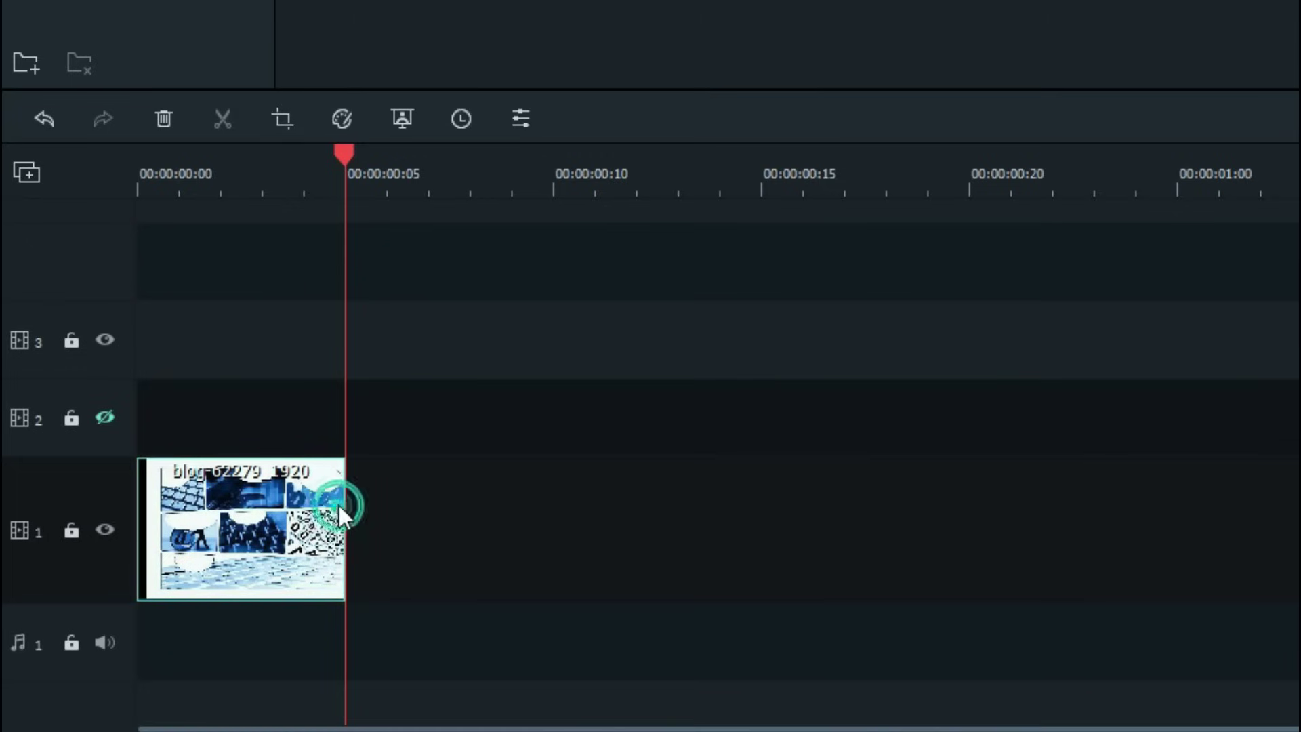
{"action": "left_click_drag", "start_coordinate": [347, 512], "coordinate": [338, 441]}
Append the brakedance-1250354 image after the blog clip, split it at 00:00:00:10 and delete the remainder
{"action": "left_click_drag", "start_coordinate": [547, 3], "coordinate": [350, 504]}
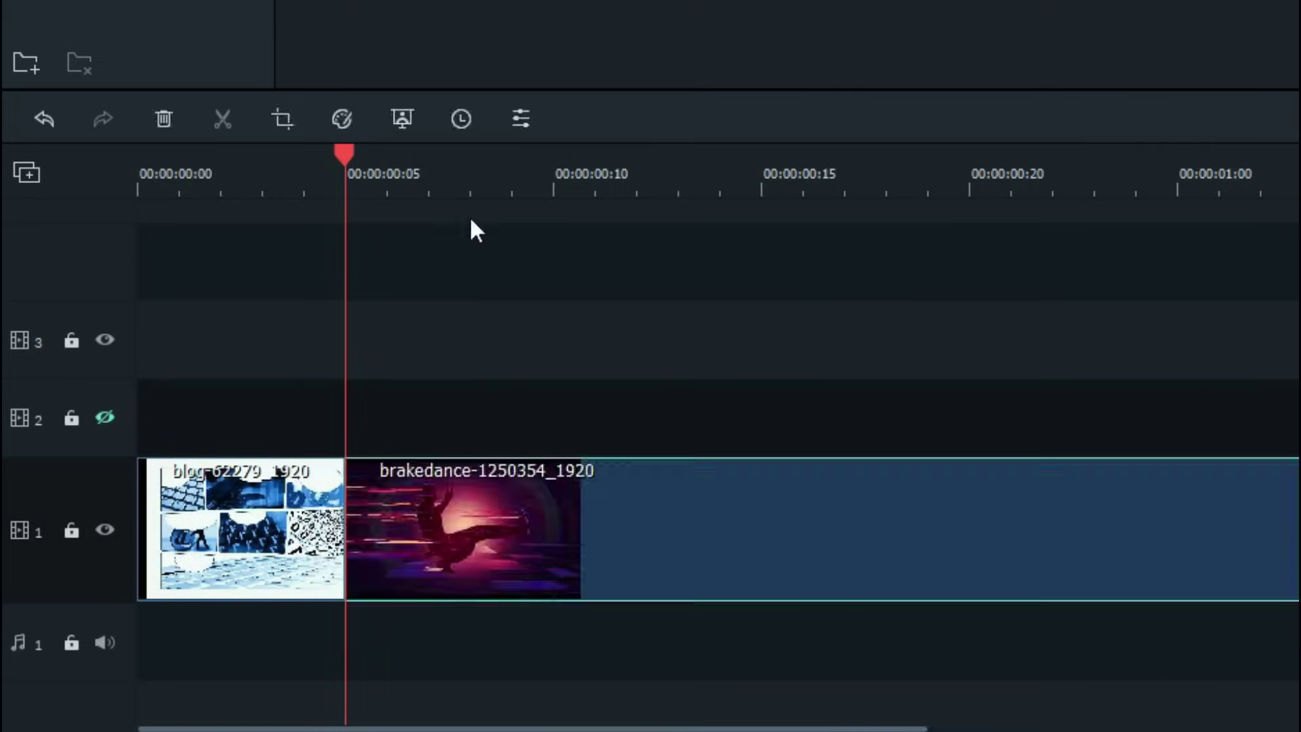
{"action": "left_click", "coordinate": [557, 184]}
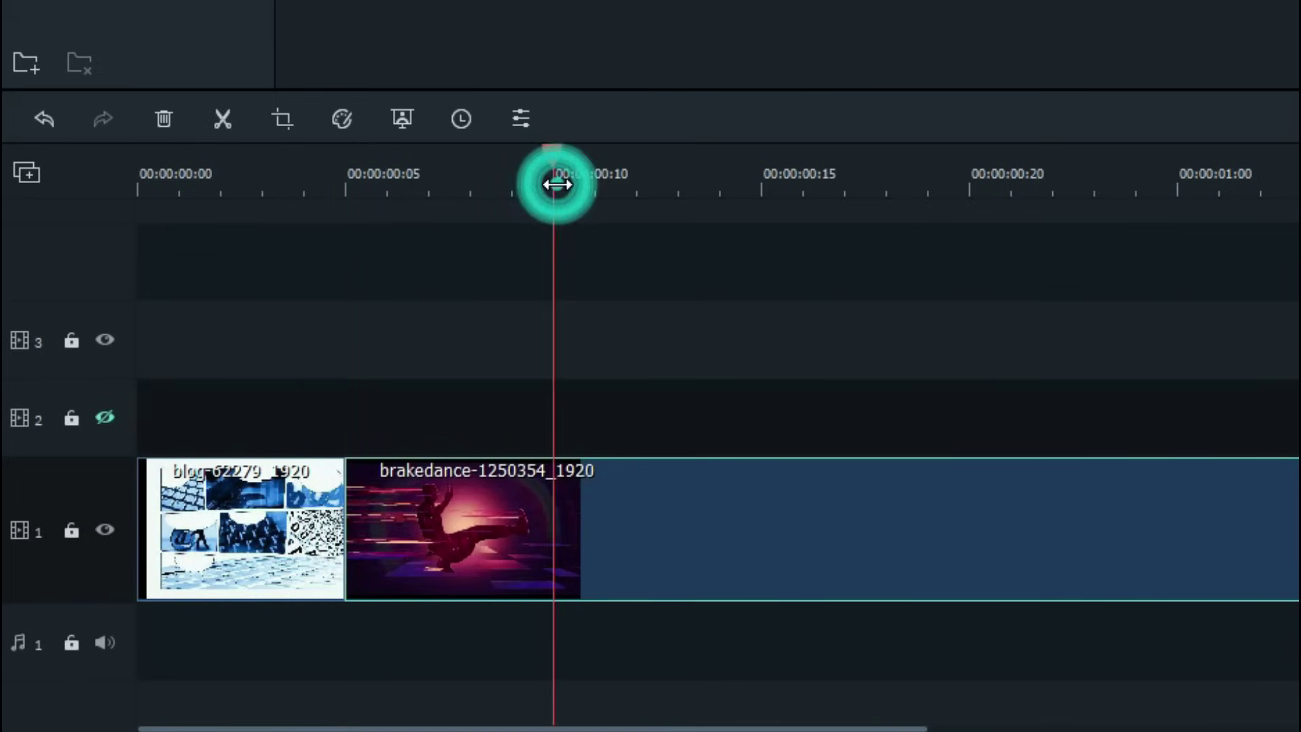
{"action": "right_click", "coordinate": [554, 568]}
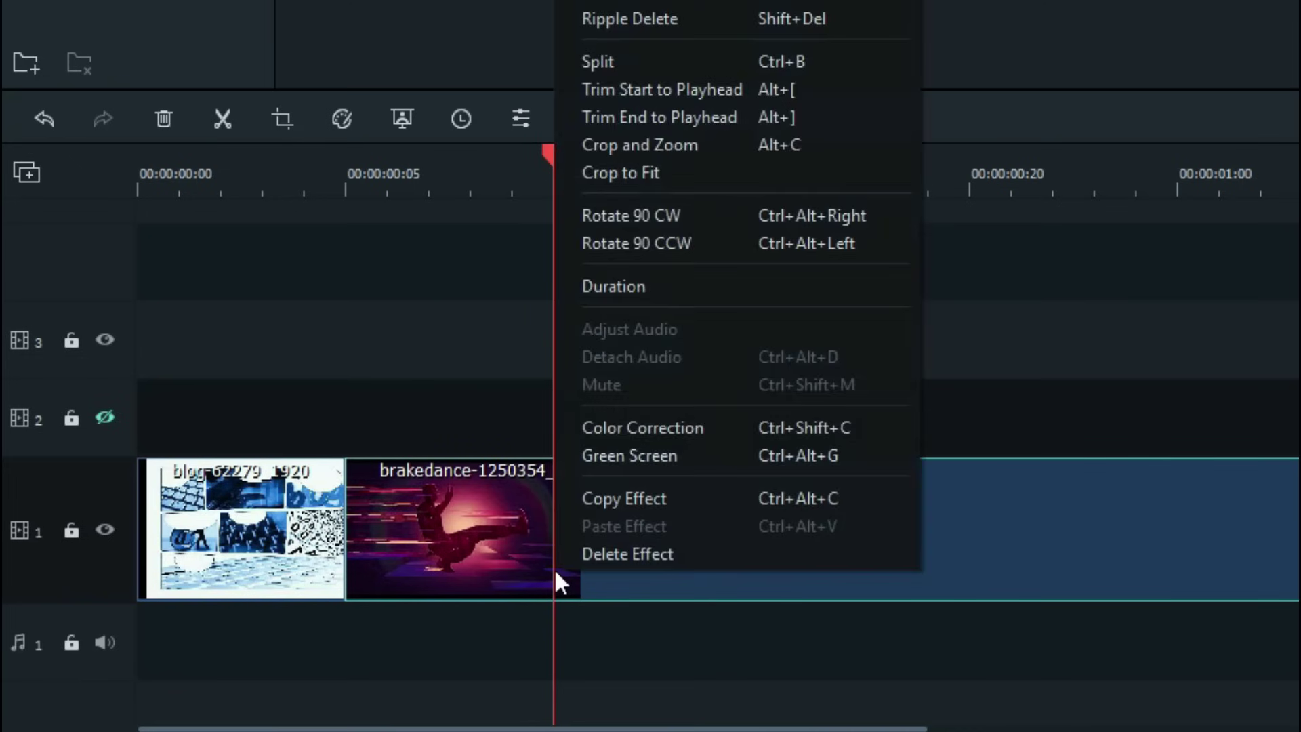
{"action": "left_click", "coordinate": [616, 61]}
{"action": "right_click", "coordinate": [712, 534]}
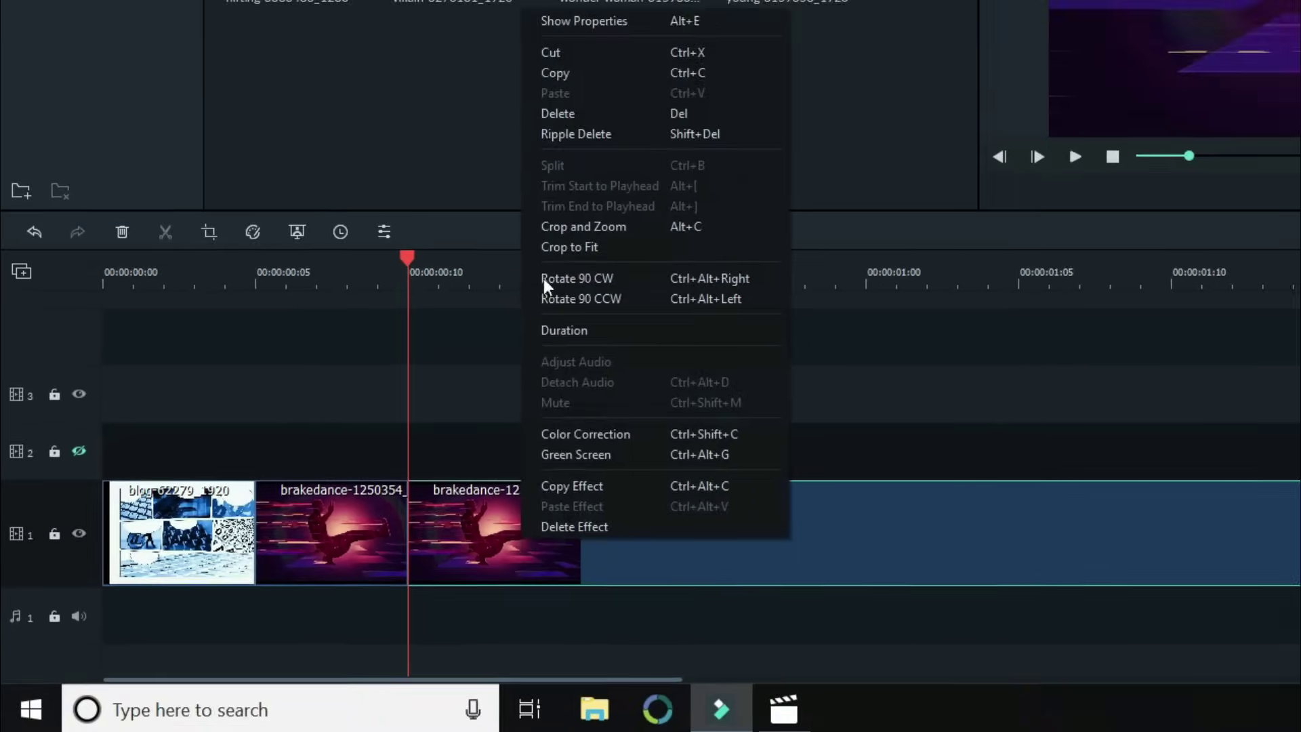
{"action": "left_click", "coordinate": [559, 115]}
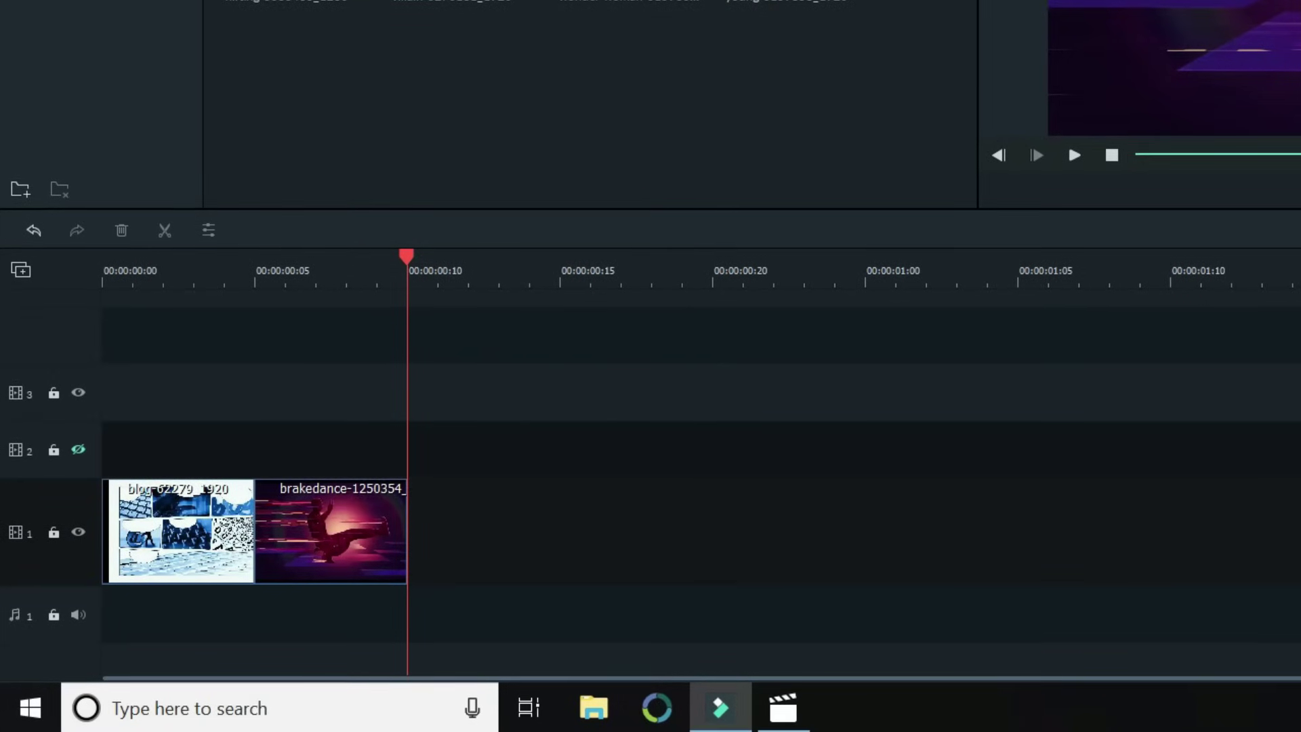
Append comic-1296117_1280, comics-1299500_1280, flirting-3363483_1280 and villain-3270161_1920 in that order on track 1, each cut to five frames
{"action": "left_click_drag", "start_coordinate": [522, 186], "coordinate": [389, 498]}
{"action": "left_click", "coordinate": [562, 280]}
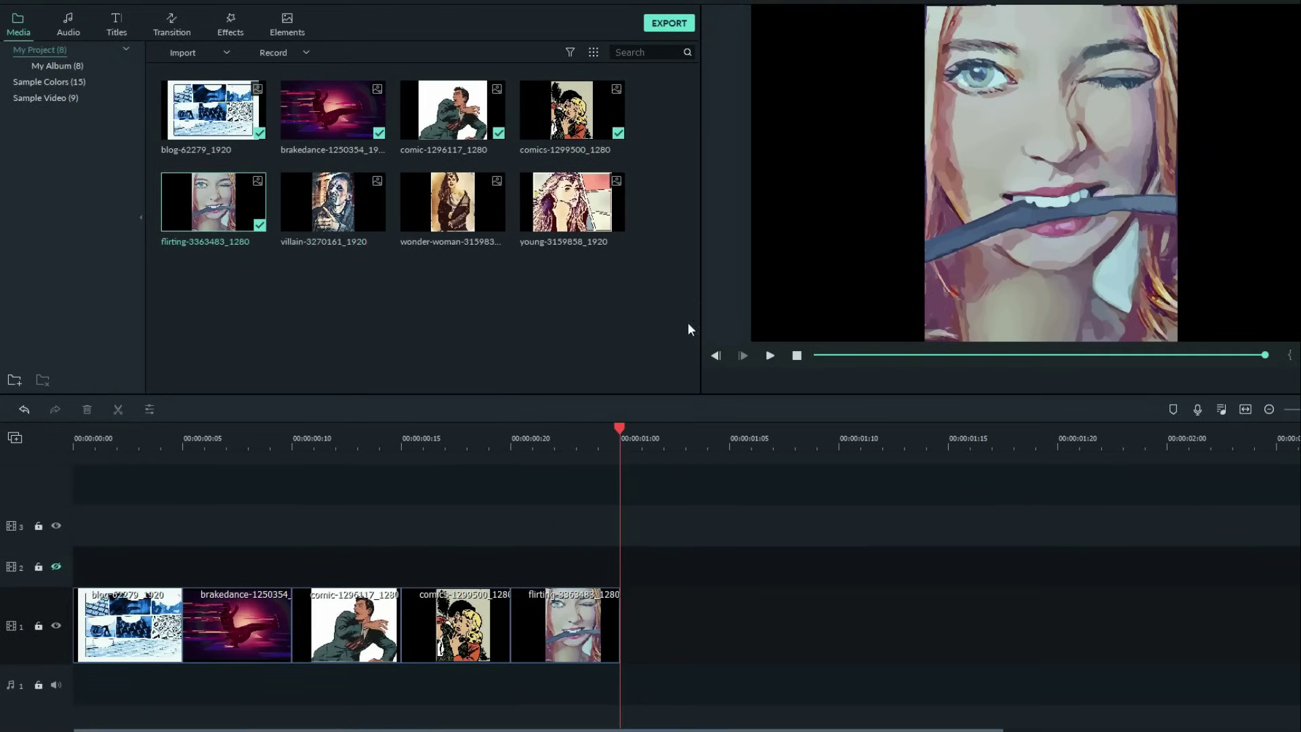
{"action": "left_click_drag", "start_coordinate": [333, 202], "coordinate": [636, 614]}
{"action": "left_click", "coordinate": [730, 441]}
{"action": "left_click", "coordinate": [118, 409]}
{"action": "key", "text": "Delete"}
Append the wonder-woman-3159830_1920 image after the villain clip, split it at 00:00:01:10 and delete the remainder
{"action": "left_click_drag", "start_coordinate": [453, 202], "coordinate": [753, 613]}
{"action": "left_click", "coordinate": [840, 444]}
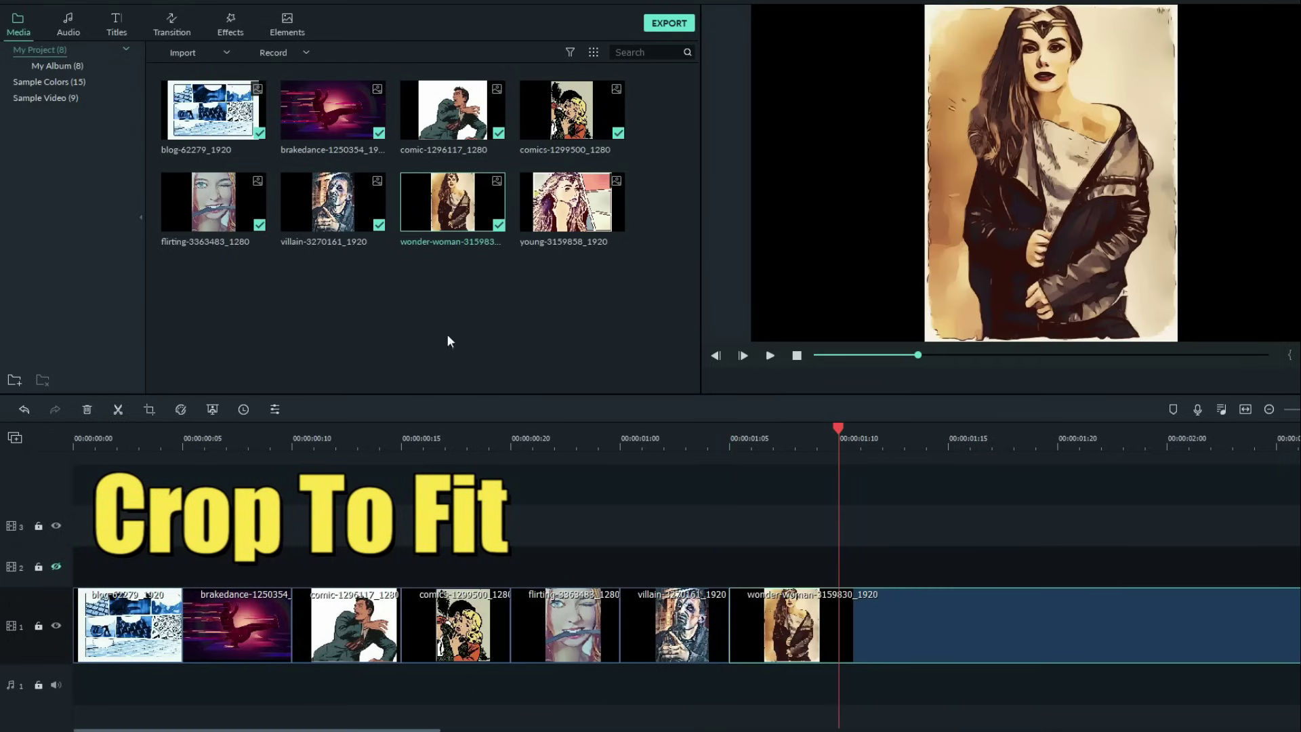
{"action": "left_click", "coordinate": [118, 407]}
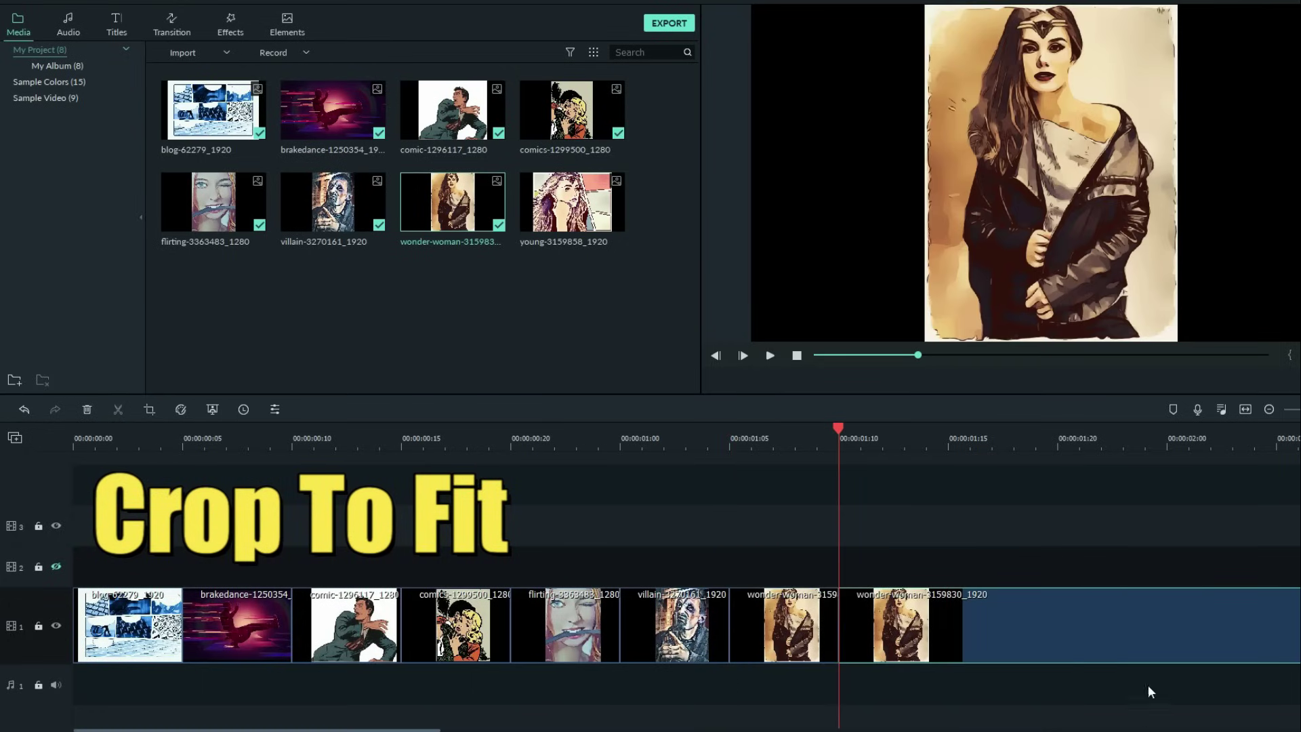
{"action": "left_click", "coordinate": [1120, 638]}
{"action": "key", "text": "Delete"}
Append the young-3159858_1920 image as the last clip, split it at 00:00:01:15 and delete the remainder
{"action": "left_click_drag", "start_coordinate": [566, 185], "coordinate": [849, 617]}
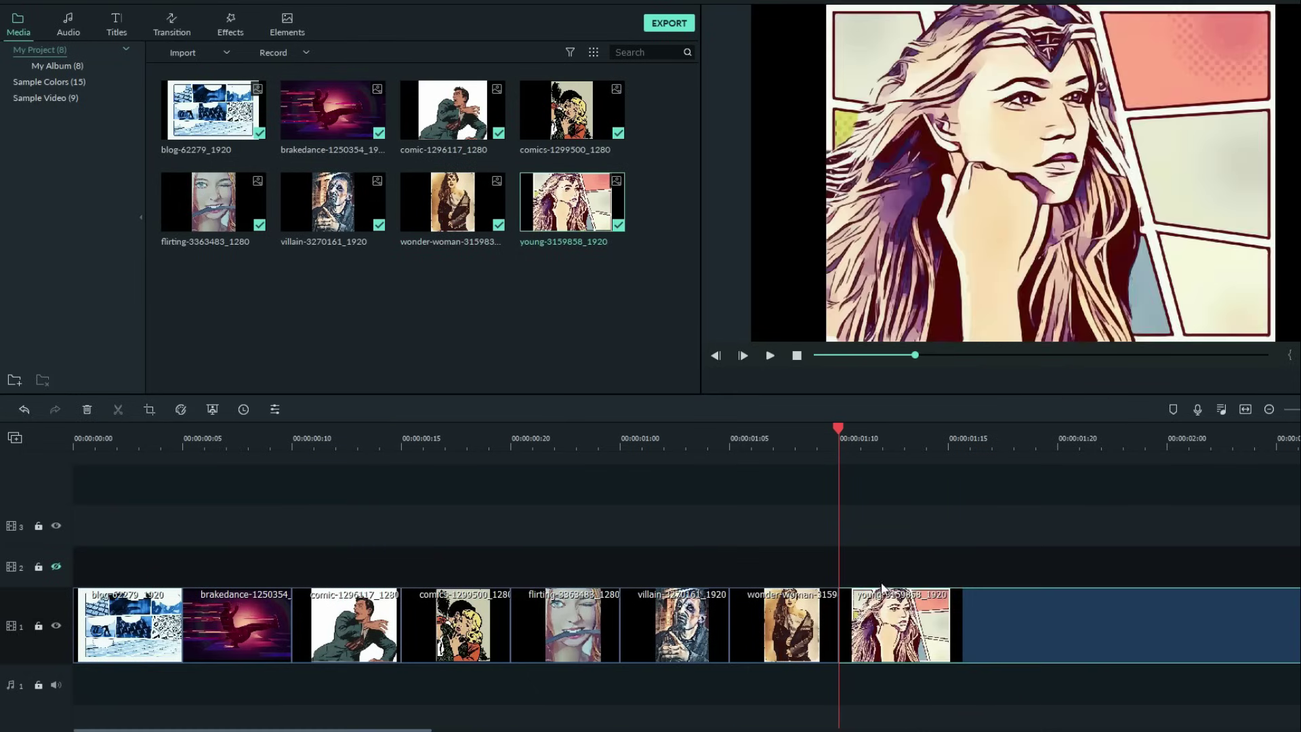
{"action": "left_click", "coordinate": [953, 446]}
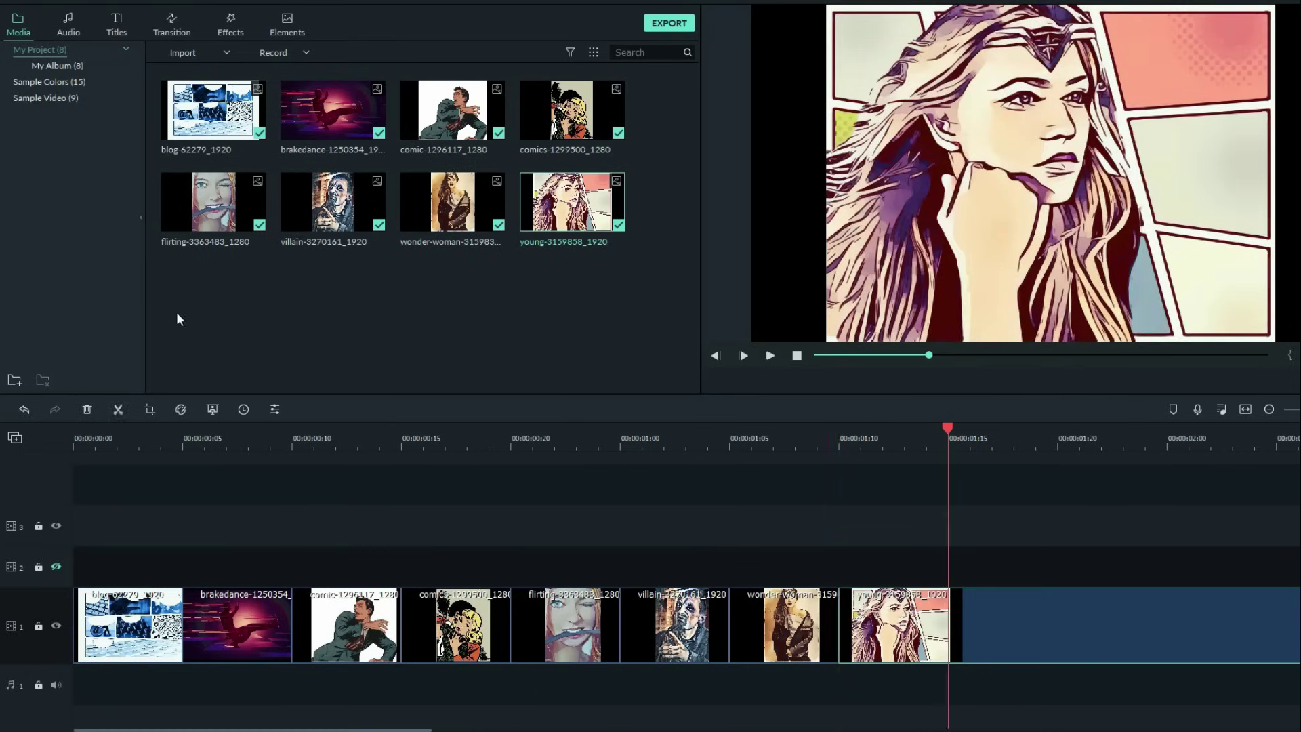
{"action": "left_click", "coordinate": [117, 409]}
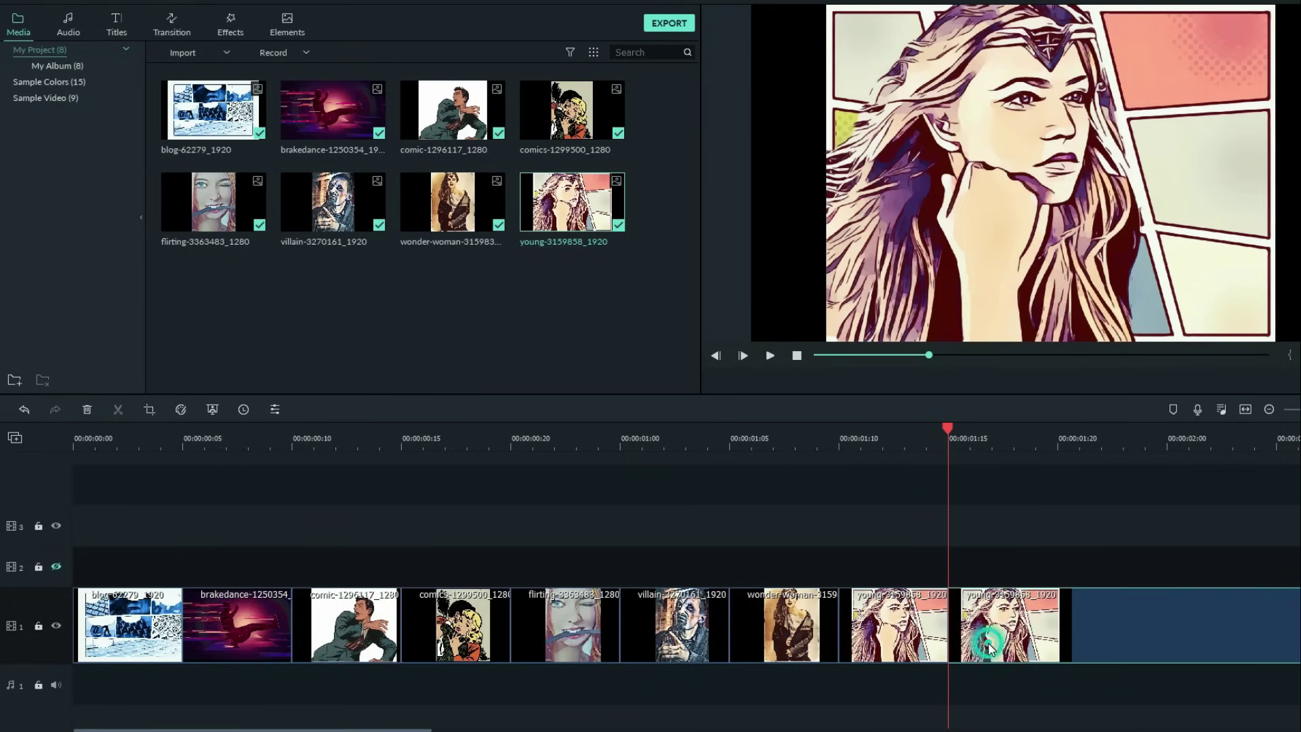
{"action": "key", "text": "Delete"}
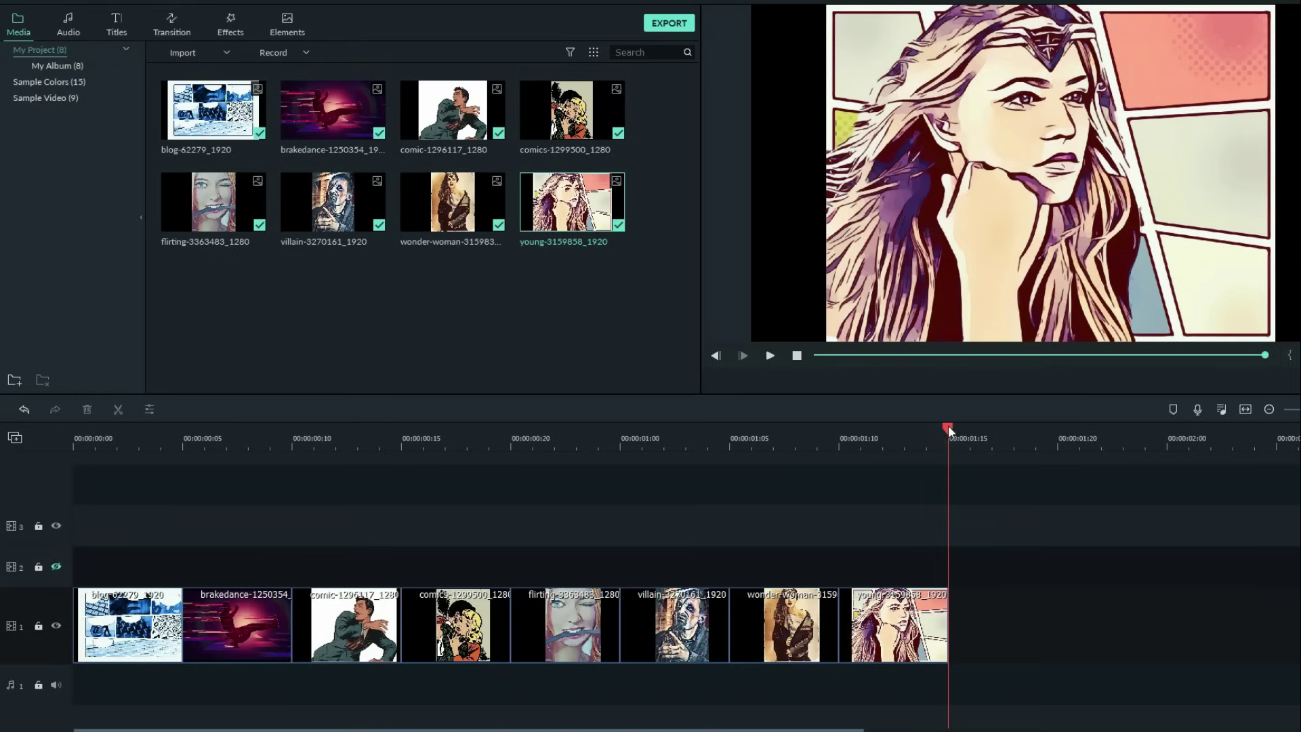
Copy all eight clips on track 1 and paste them directly after the last clip at 00:00:01:15
{"action": "left_click_drag", "start_coordinate": [949, 425], "coordinate": [74, 434]}
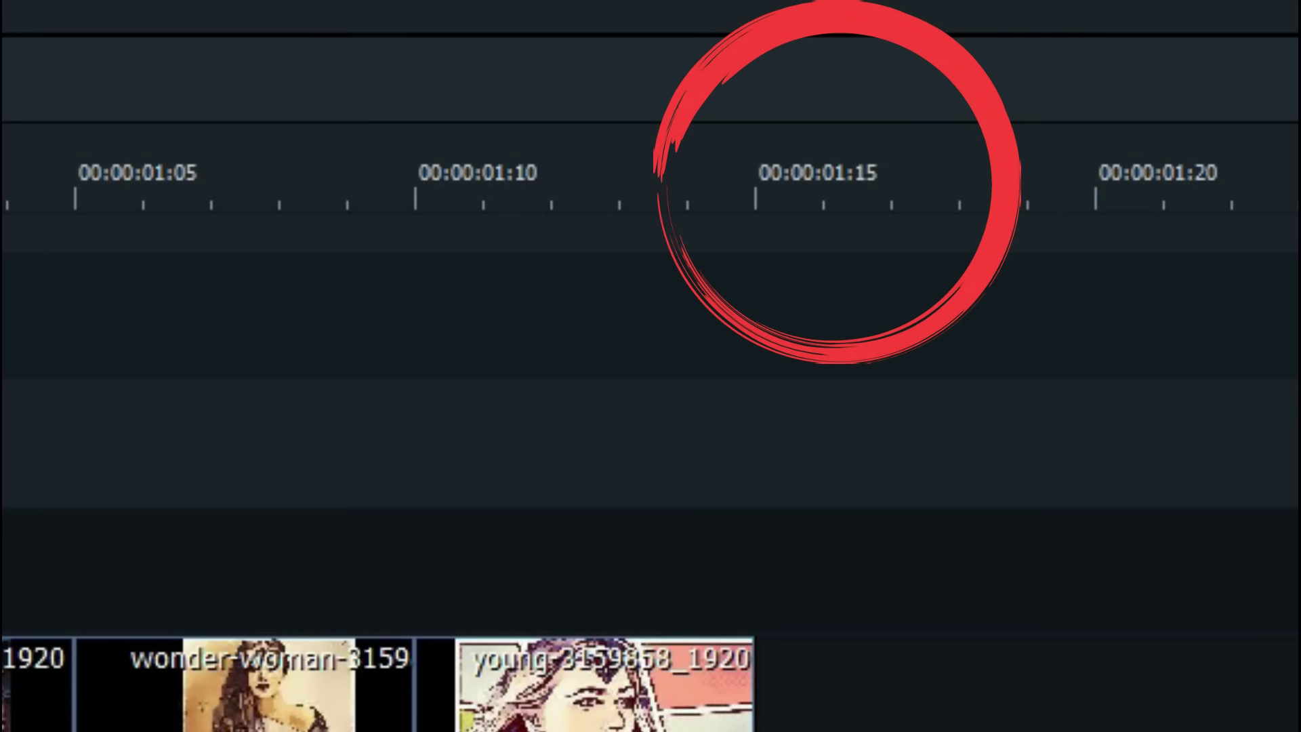
{"action": "left_click", "coordinate": [443, 116]}
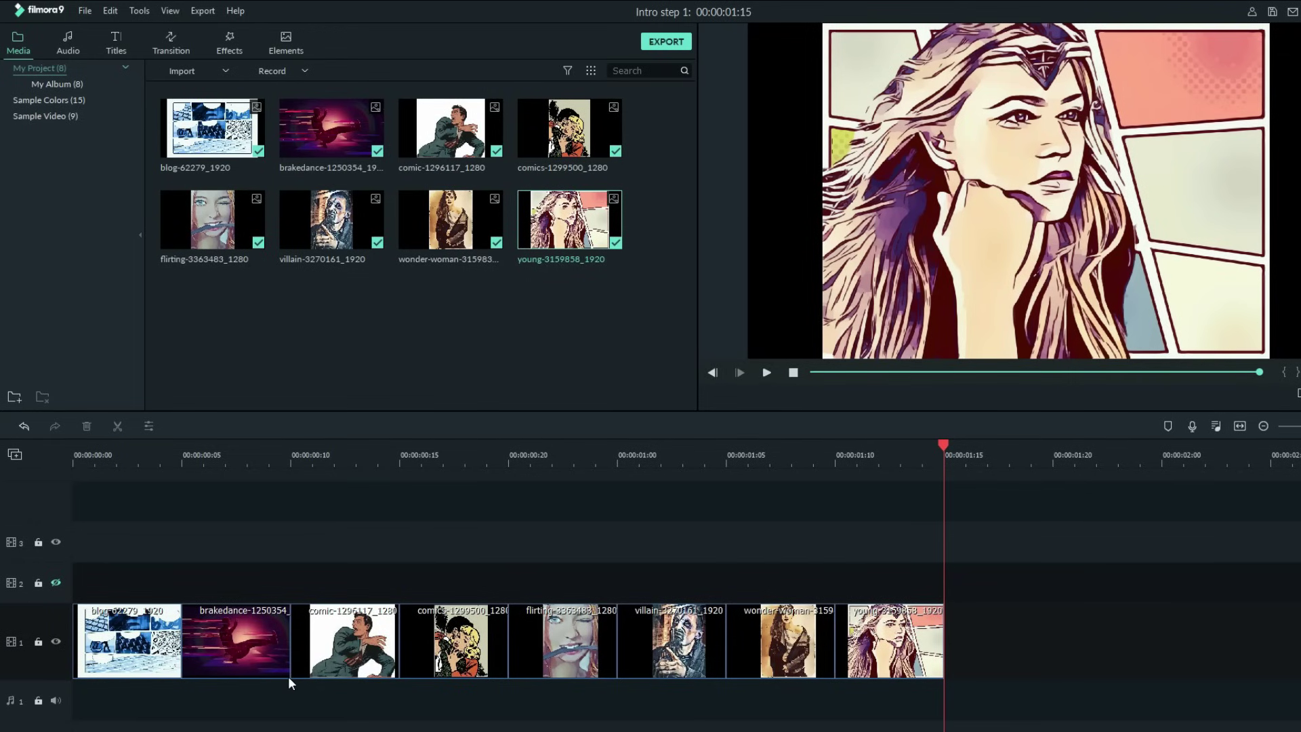
{"action": "left_click", "coordinate": [128, 630]}
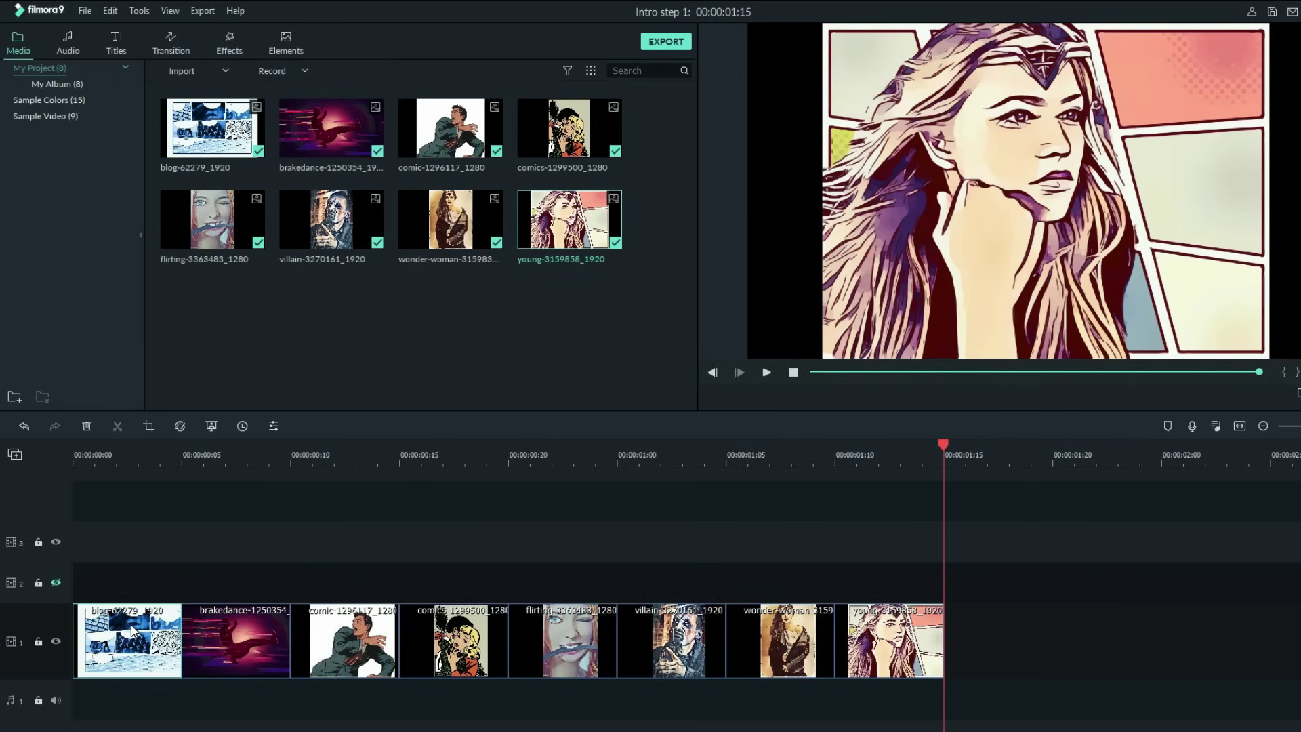
{"action": "left_click", "coordinate": [887, 629], "text": "shift"}
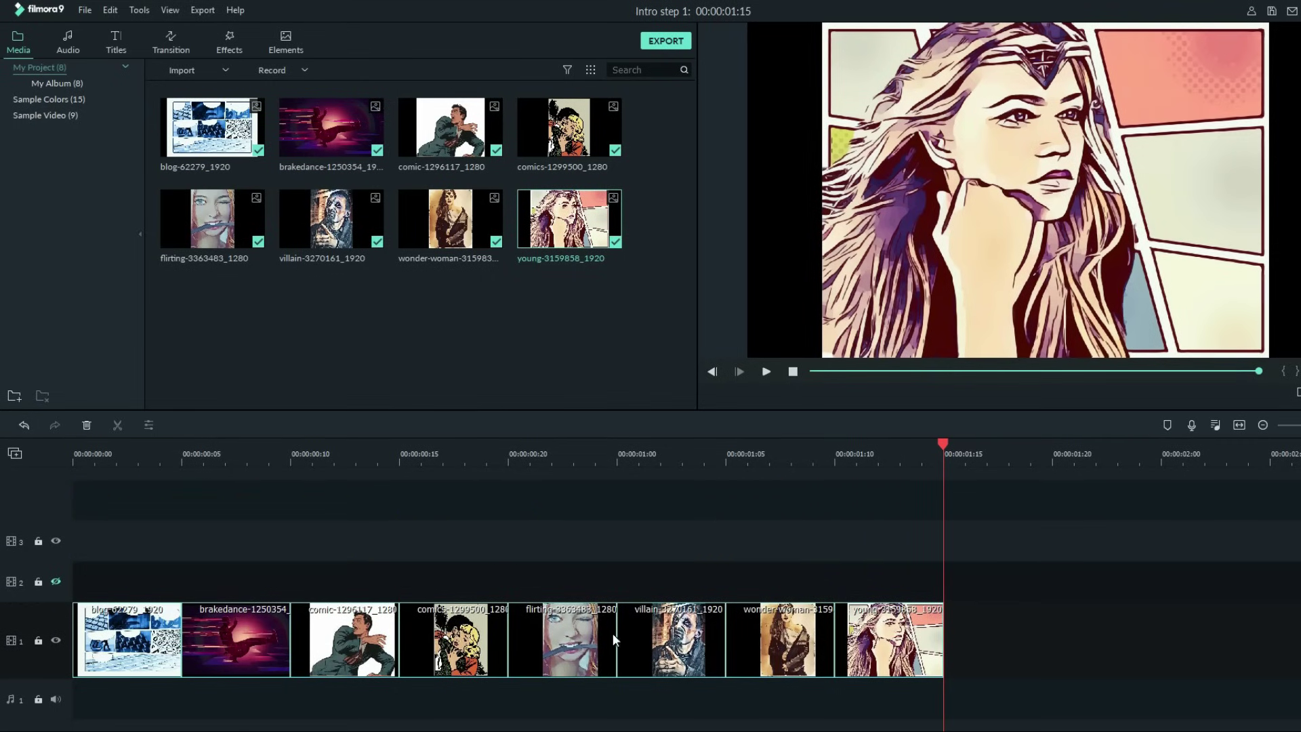
{"action": "right_click", "coordinate": [571, 633]}
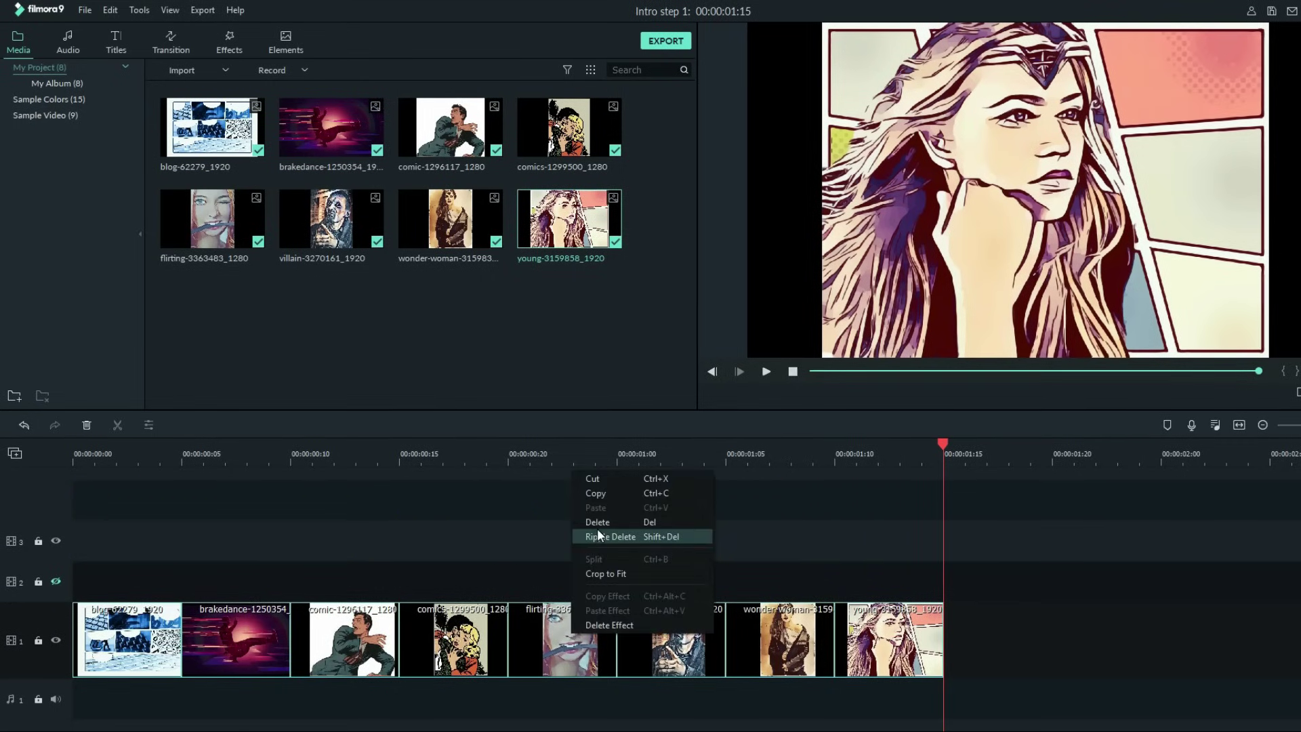
{"action": "left_click", "coordinate": [595, 494]}
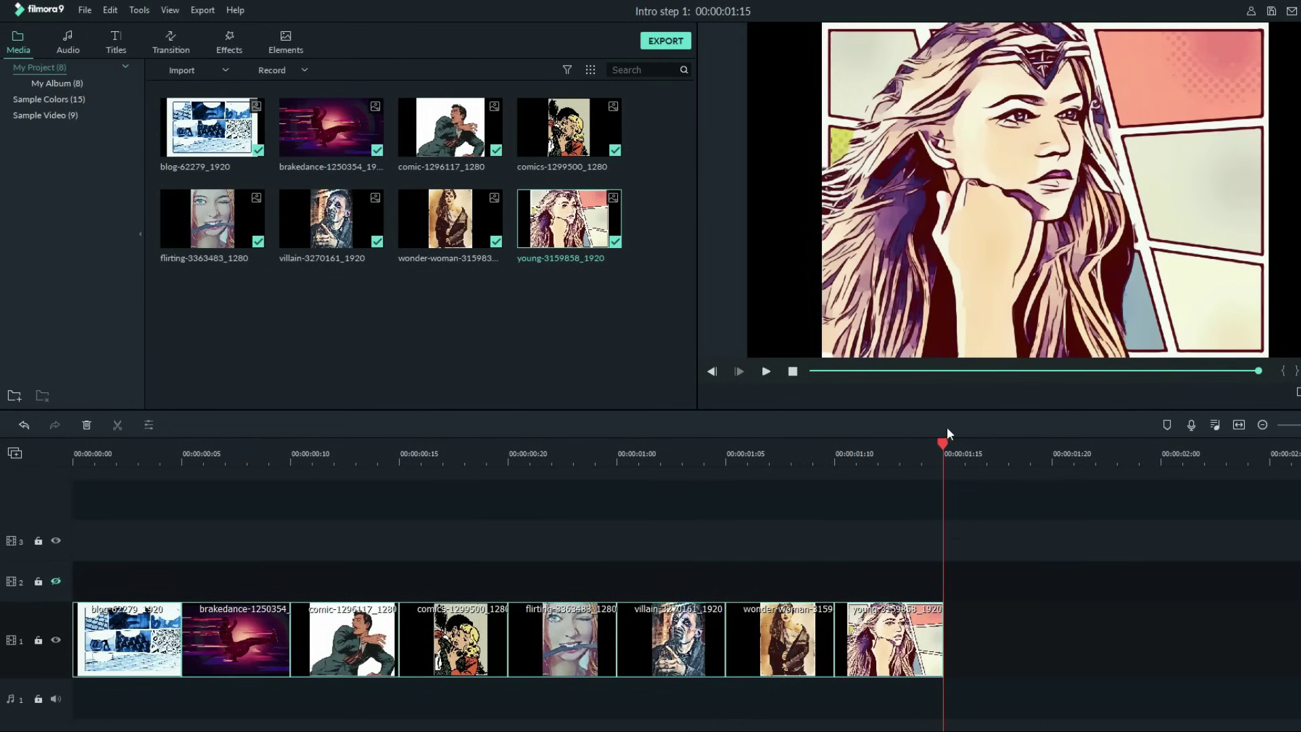
{"action": "right_click", "coordinate": [959, 613]}
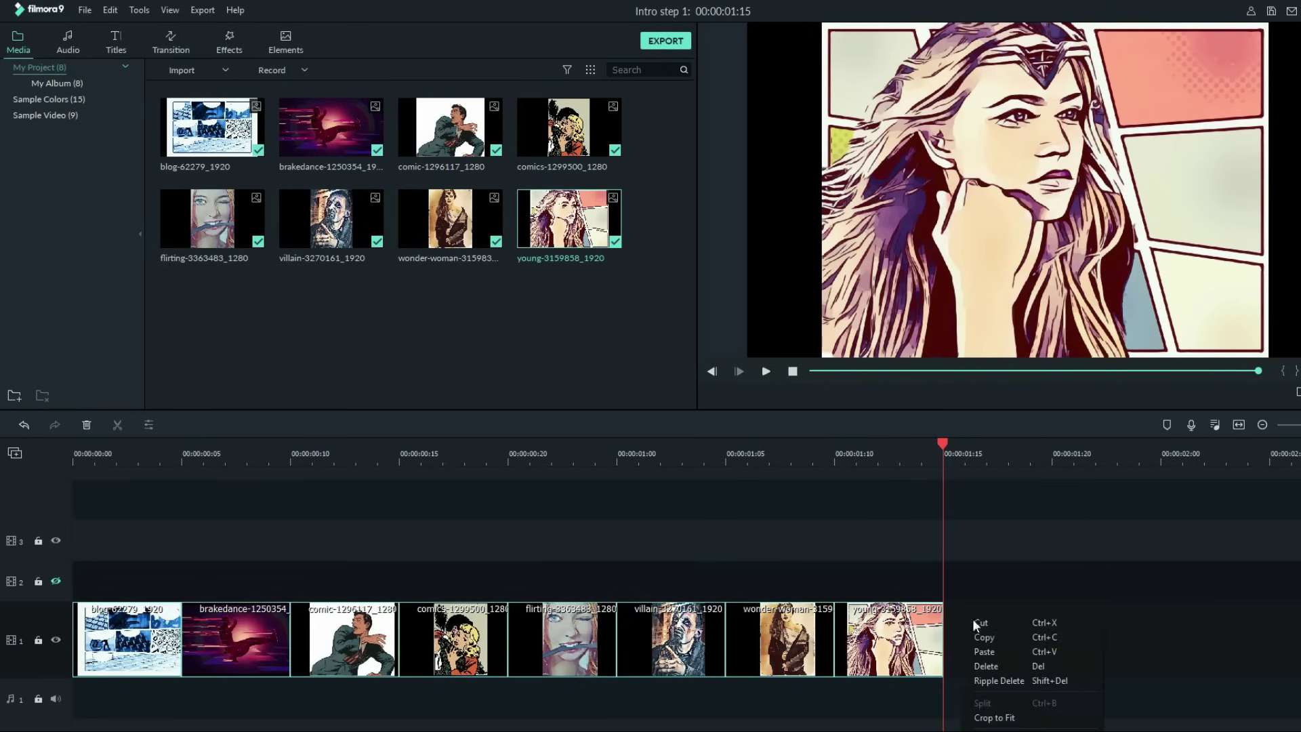
{"action": "left_click", "coordinate": [990, 653]}
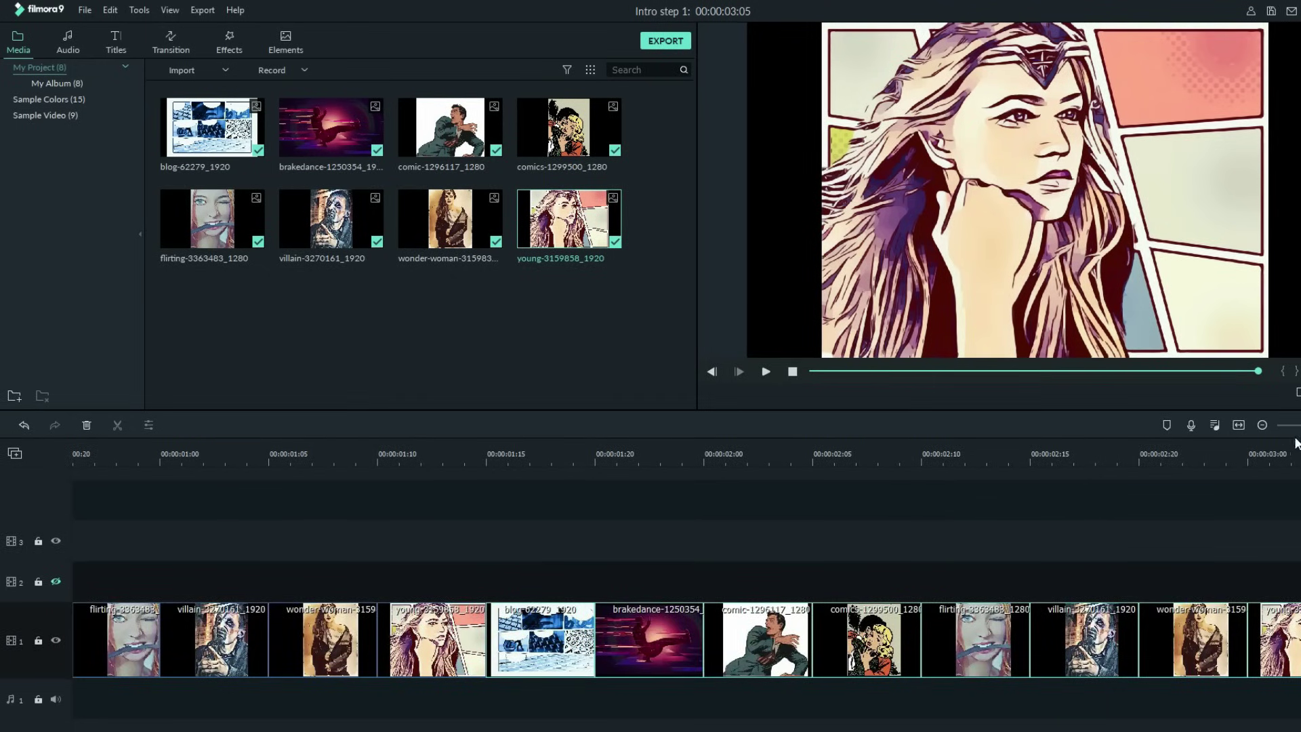
Paste the copied eight-clip sequence once more at 00:00:03:05 on track 1
{"action": "left_click_drag", "start_coordinate": [1300, 425], "coordinate": [1295, 425]}
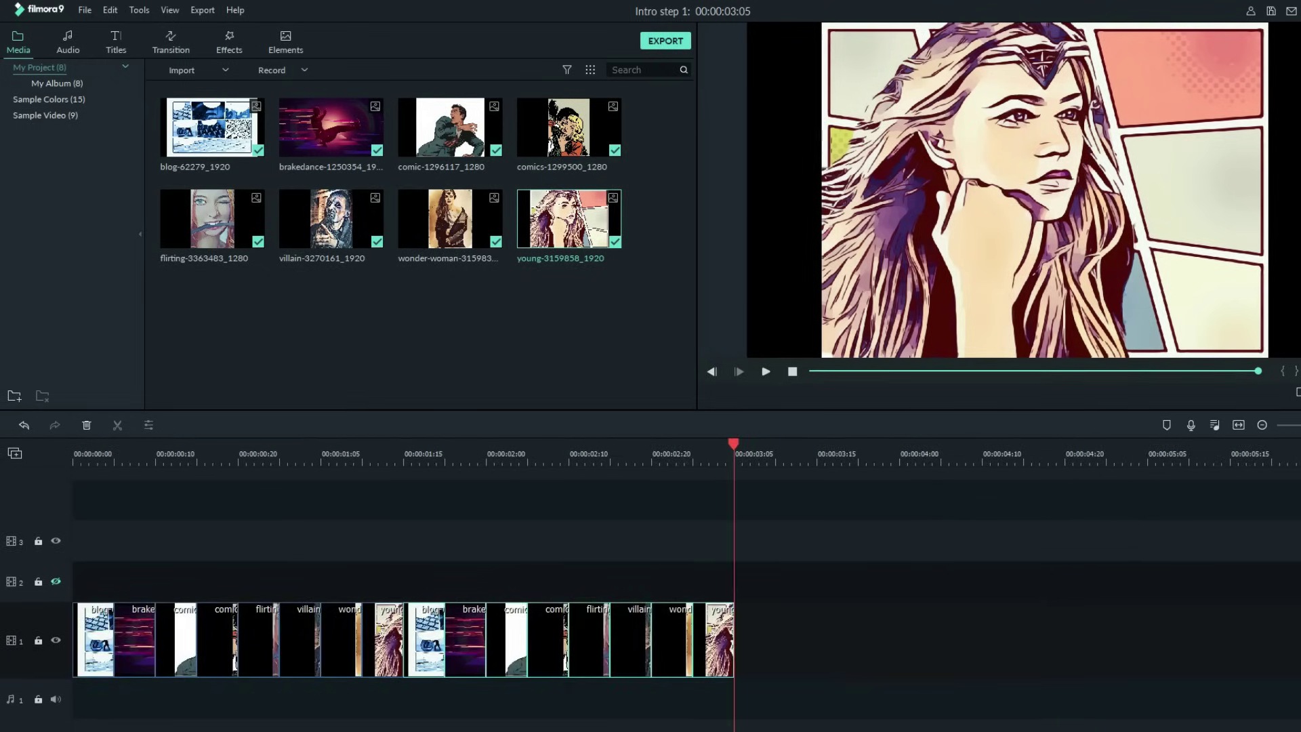
{"action": "right_click", "coordinate": [780, 617]}
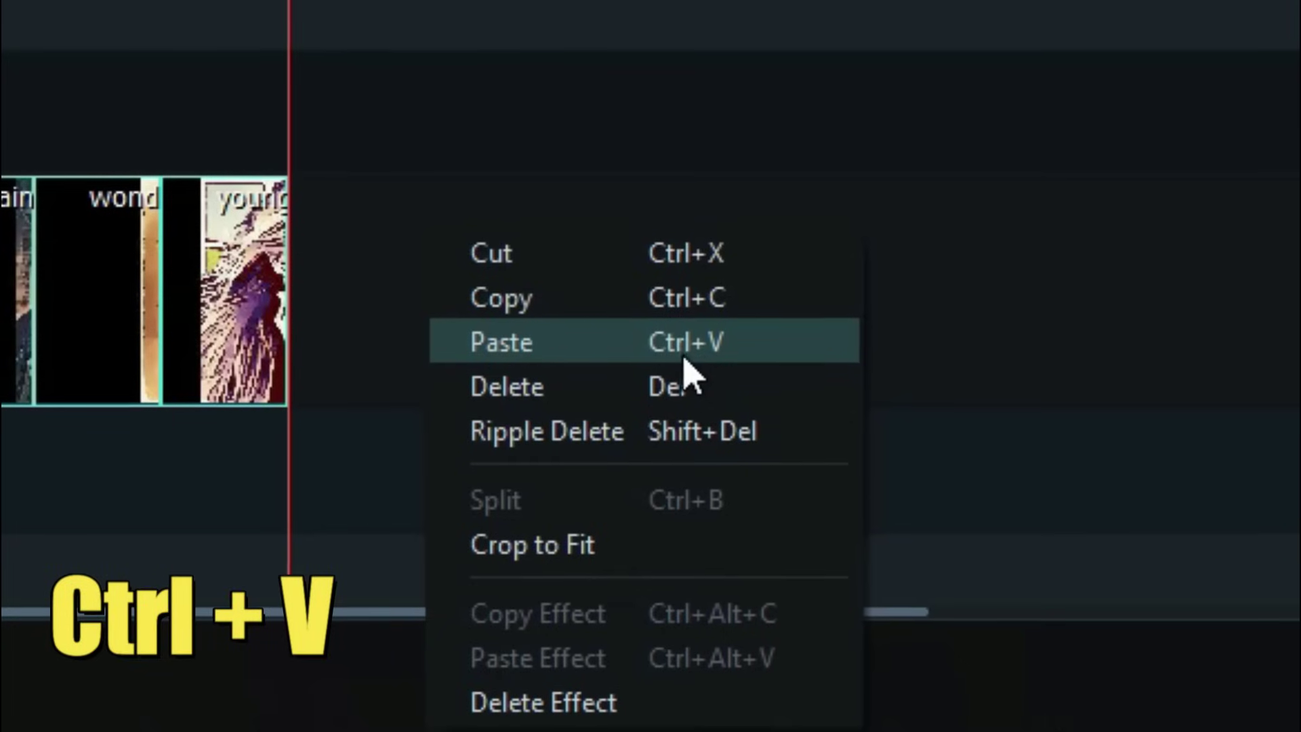
{"action": "left_click", "coordinate": [385, 266]}
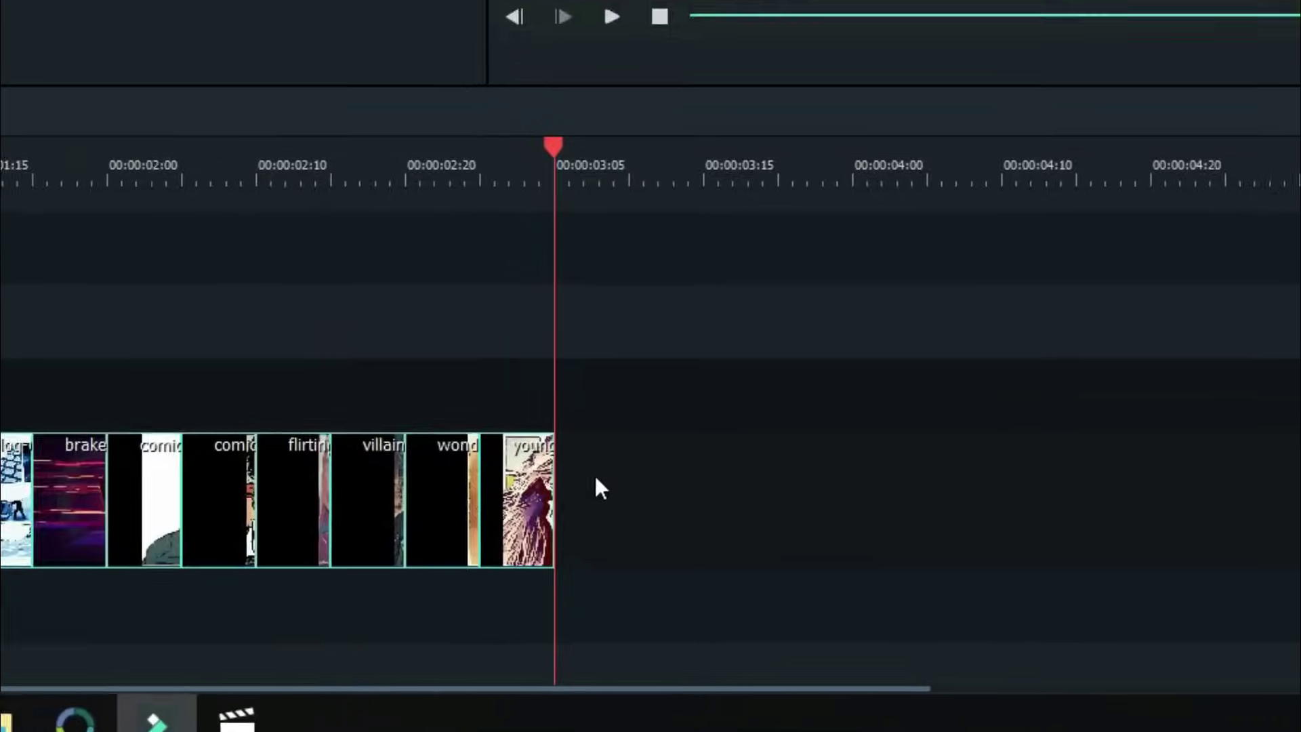
{"action": "right_click", "coordinate": [364, 246]}
{"action": "left_click", "coordinate": [780, 488]}
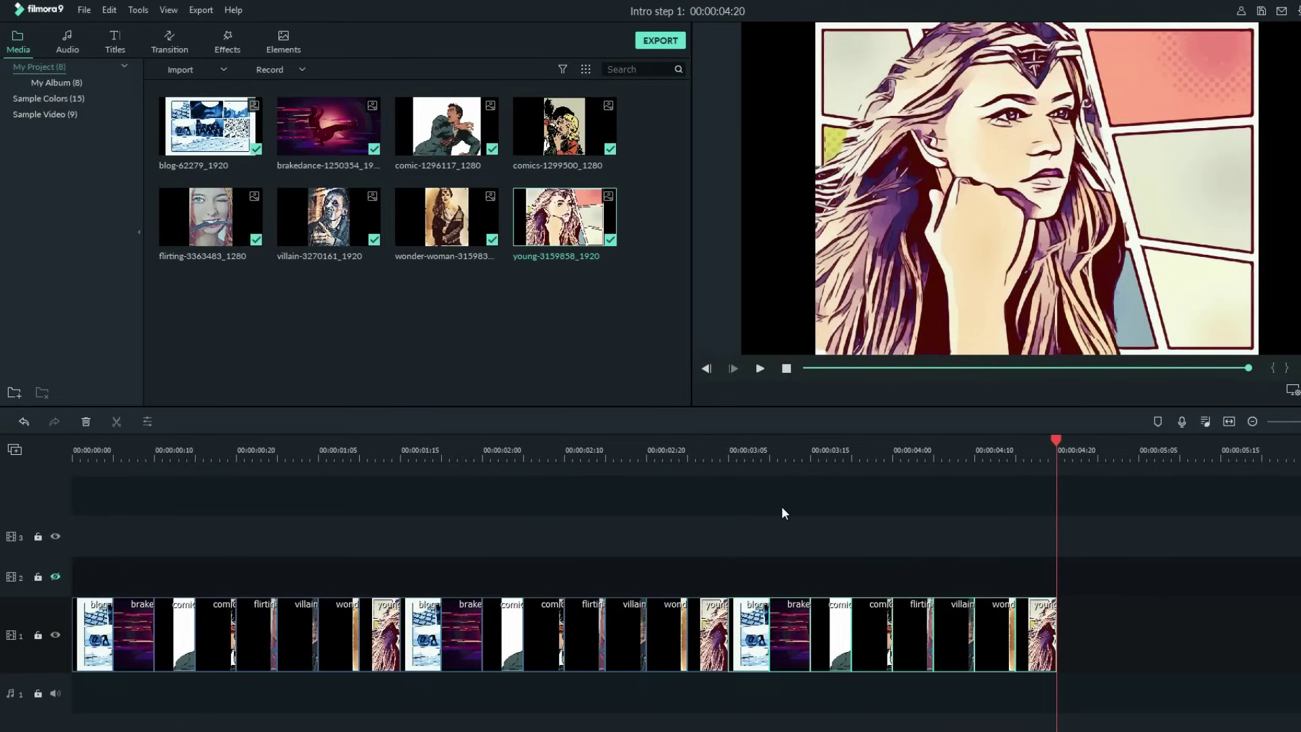
Keep pasting the eight-clip sequence end to end on track 1 until the timeline reaches 00:00:24:00
{"action": "key", "text": "ctrl+v"}
{"action": "key", "text": "ctrl+v"}
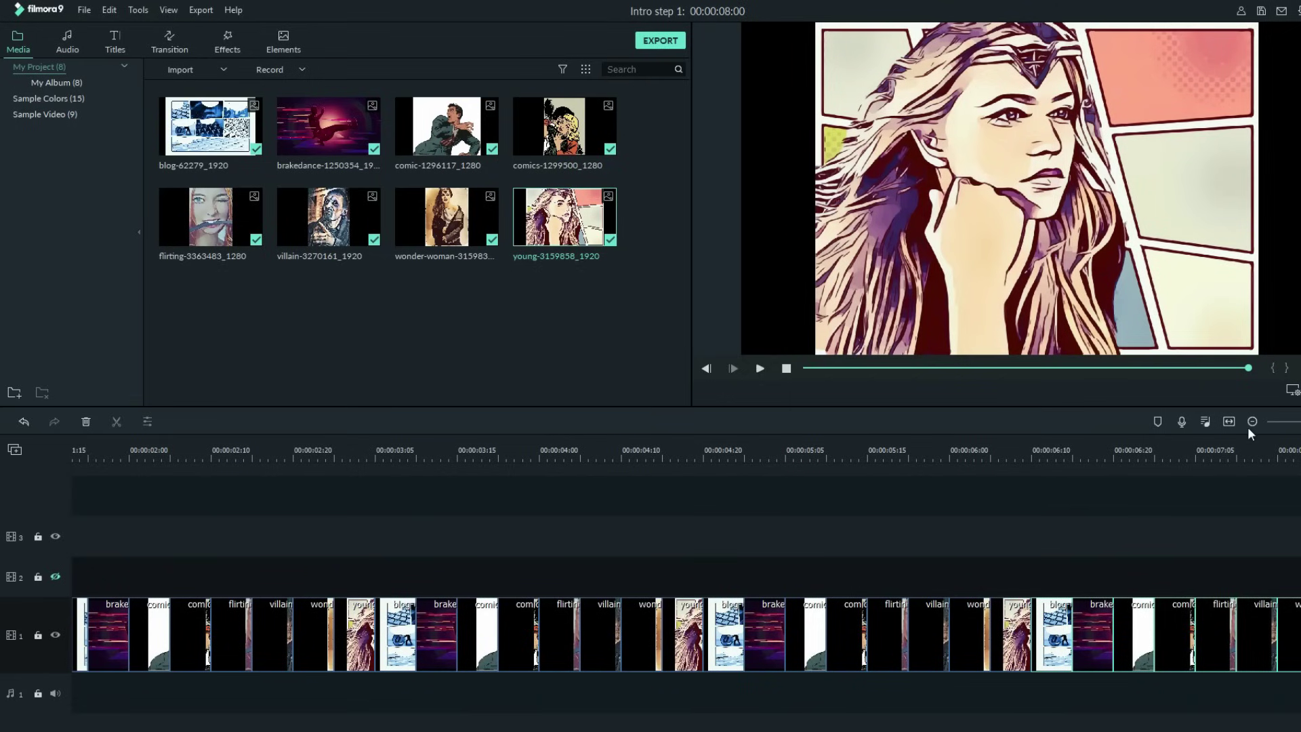
{"action": "left_click_drag", "start_coordinate": [1300, 421], "coordinate": [1296, 421]}
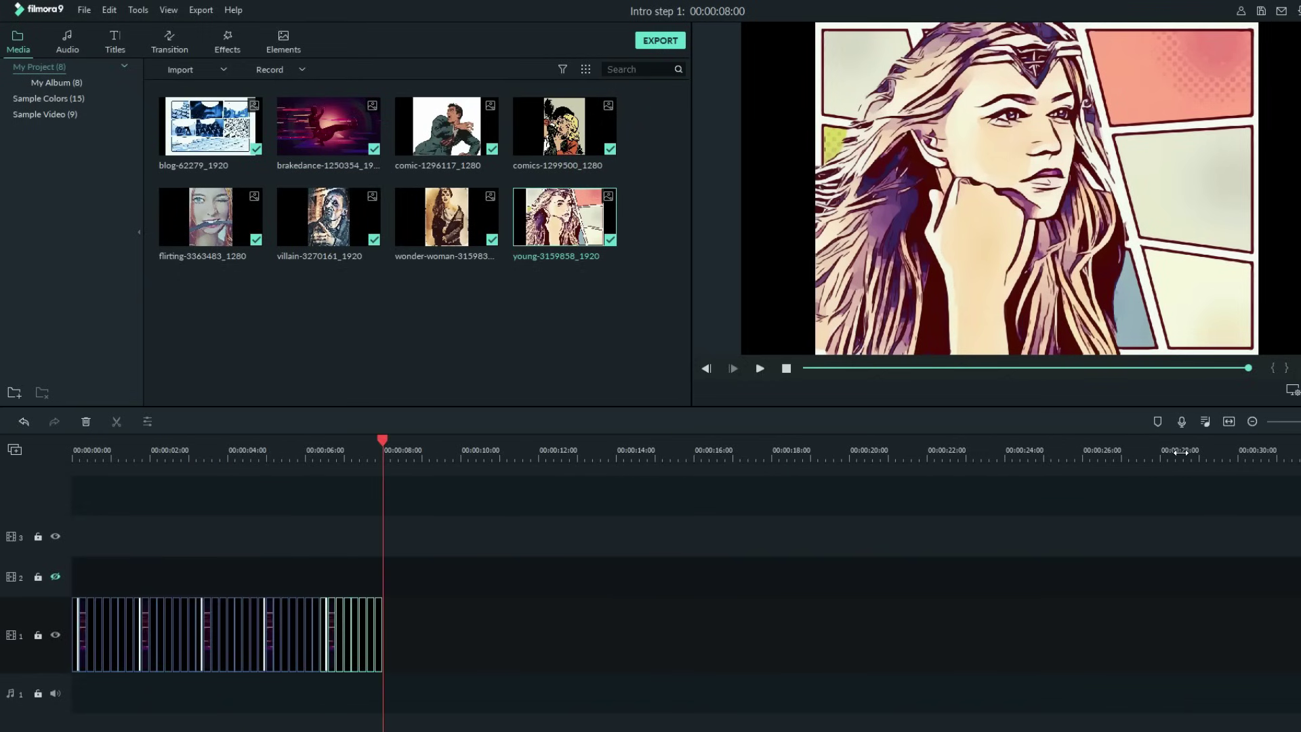
{"action": "key", "text": "ctrl+v"}
{"action": "key", "text": "ctrl+v"}
{"action": "key", "text": "ctrl+v"}
{"action": "key", "text": "ctrl+v"}
{"action": "key", "text": "ctrl+v"}
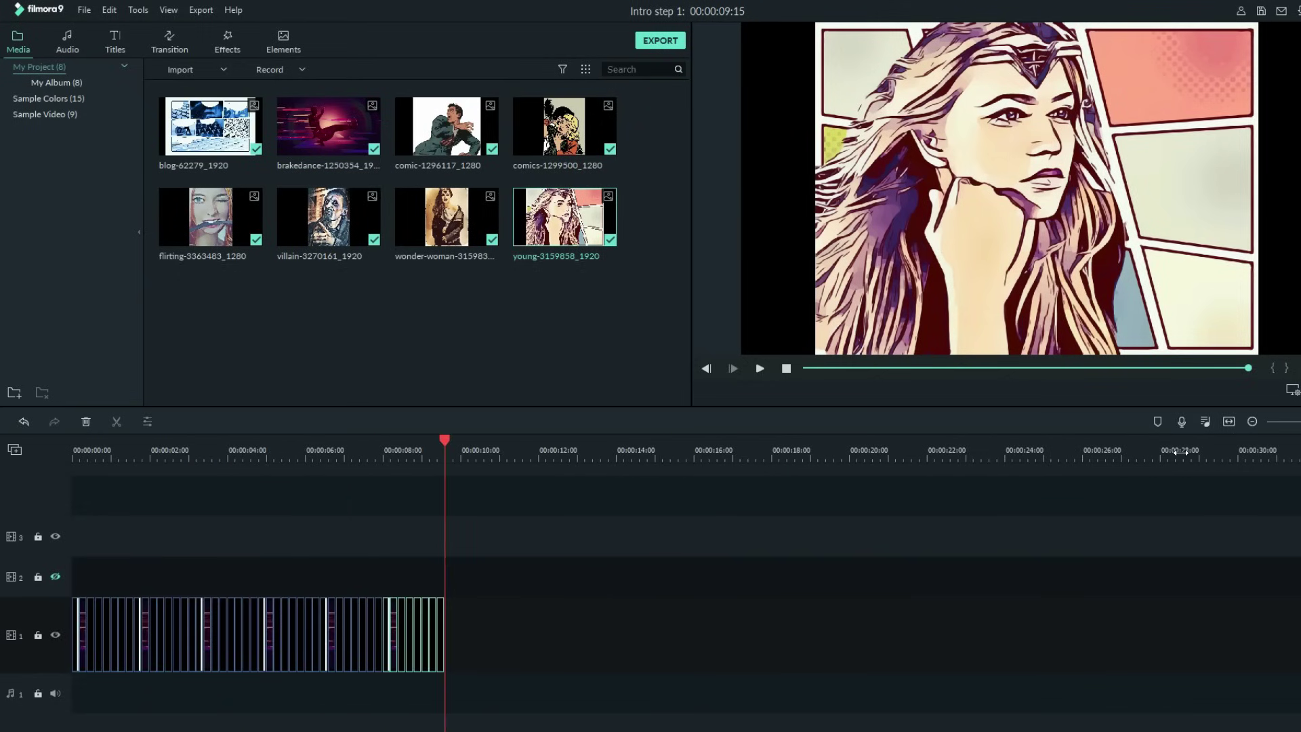
{"action": "key", "text": "ctrl+v"}
{"action": "key", "text": "ctrl+v"}
{"action": "key", "text": "ctrl+v"}
{"action": "key", "text": "ctrl+v"}
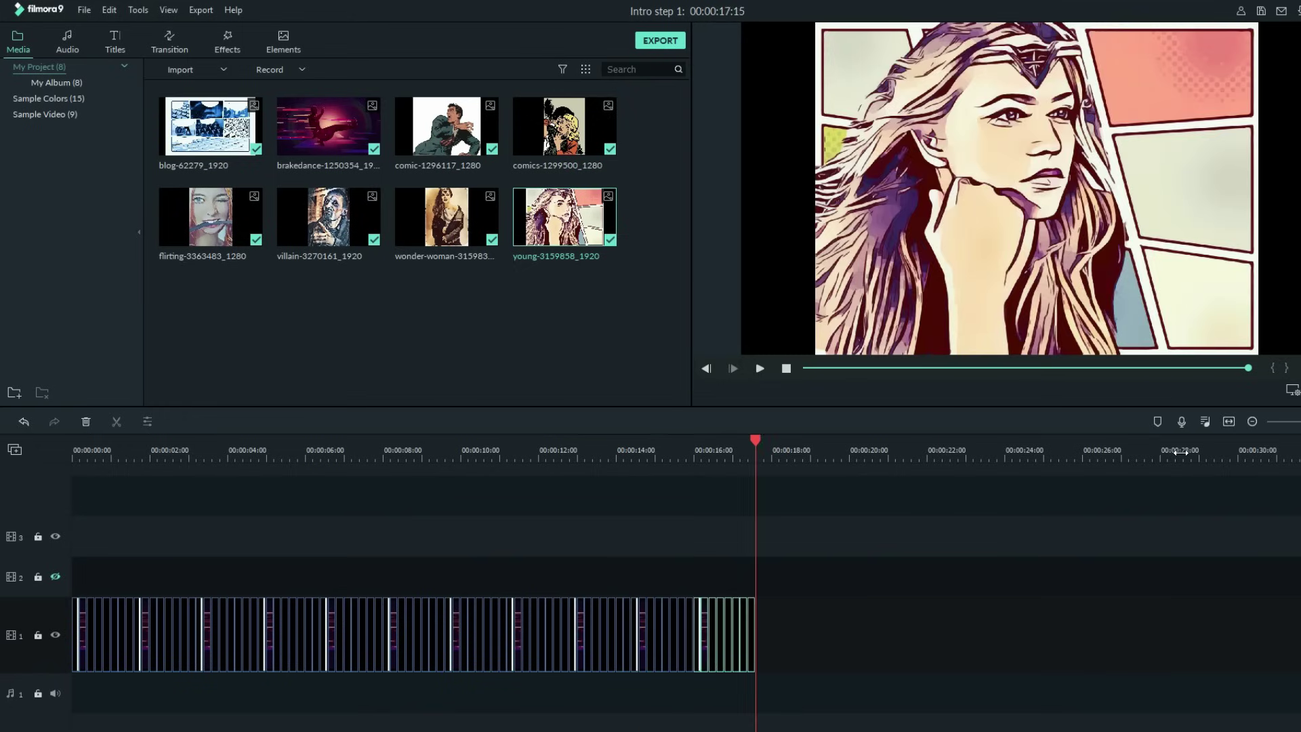
{"action": "key", "text": "ctrl+v"}
{"action": "key", "text": "ctrl+v"}
{"action": "key", "text": "ctrl+v"}
{"action": "key", "text": "ctrl+v"}
{"action": "key", "text": "ctrl+v"}
{"action": "key", "text": "ctrl+v"}
{"action": "key", "text": "ctrl+v"}
{"action": "key", "text": "ctrl+v"}
{"action": "key", "text": "ctrl+v"}
{"action": "key", "text": "ctrl+v"}
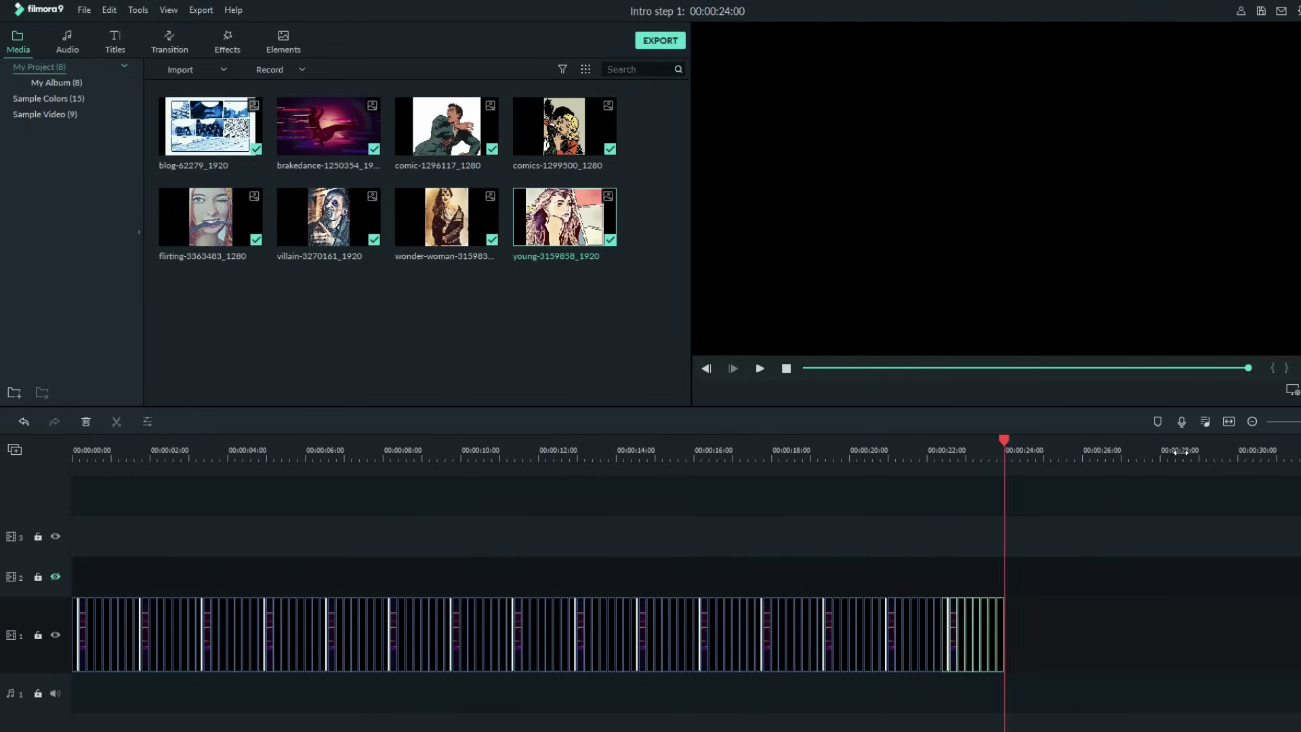
Continue pasting the eight-clip sequence end to end on track 1 until the project length reaches 00:01:13:15
{"action": "key", "text": "ctrl+v"}
{"action": "key", "text": "ctrl+v"}
{"action": "key", "text": "ctrl+v"}
{"action": "key", "text": "ctrl+v"}
{"action": "key", "text": "ctrl+v"}
{"action": "key", "text": "ctrl+v"}
{"action": "key", "text": "ctrl+v"}
{"action": "key", "text": "ctrl+v"}
{"action": "key", "text": "ctrl+v"}
{"action": "key", "text": "ctrl+v"}
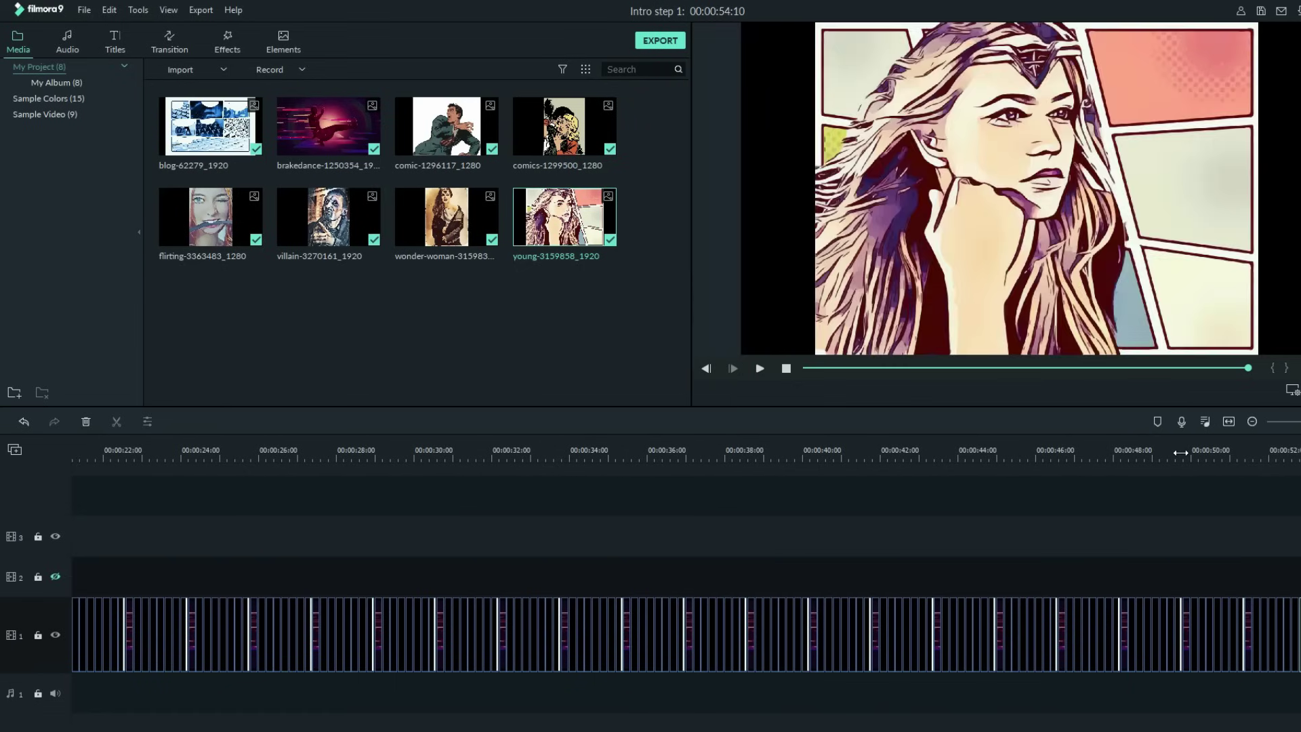
{"action": "key", "text": "ctrl+v"}
{"action": "key", "text": "ctrl+v"}
{"action": "key", "text": "ctrl+v"}
{"action": "key", "text": "ctrl+v"}
{"action": "key", "text": "ctrl+v"}
{"action": "key", "text": "ctrl+v"}
{"action": "key", "text": "ctrl+v"}
{"action": "key", "text": "ctrl+v"}
{"action": "key", "text": "ctrl+v"}
{"action": "key", "text": "ctrl+v"}
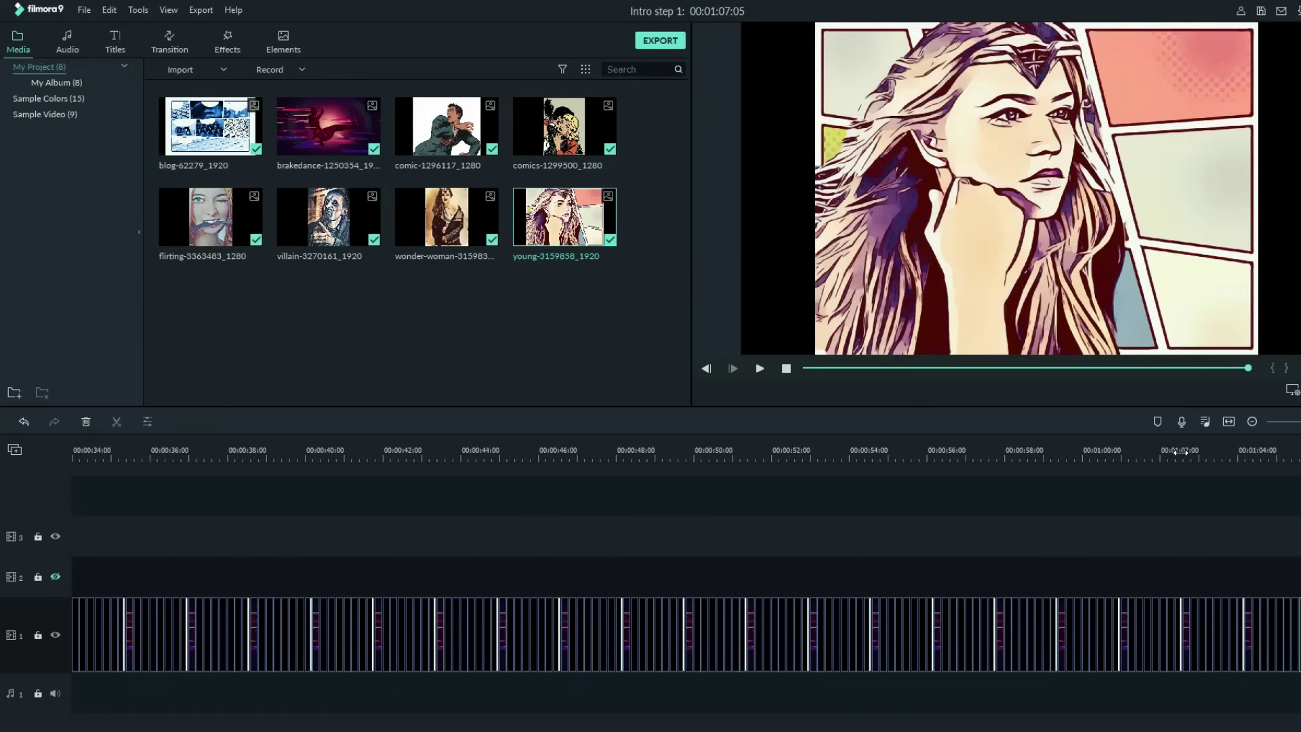
{"action": "key", "text": "ctrl+v"}
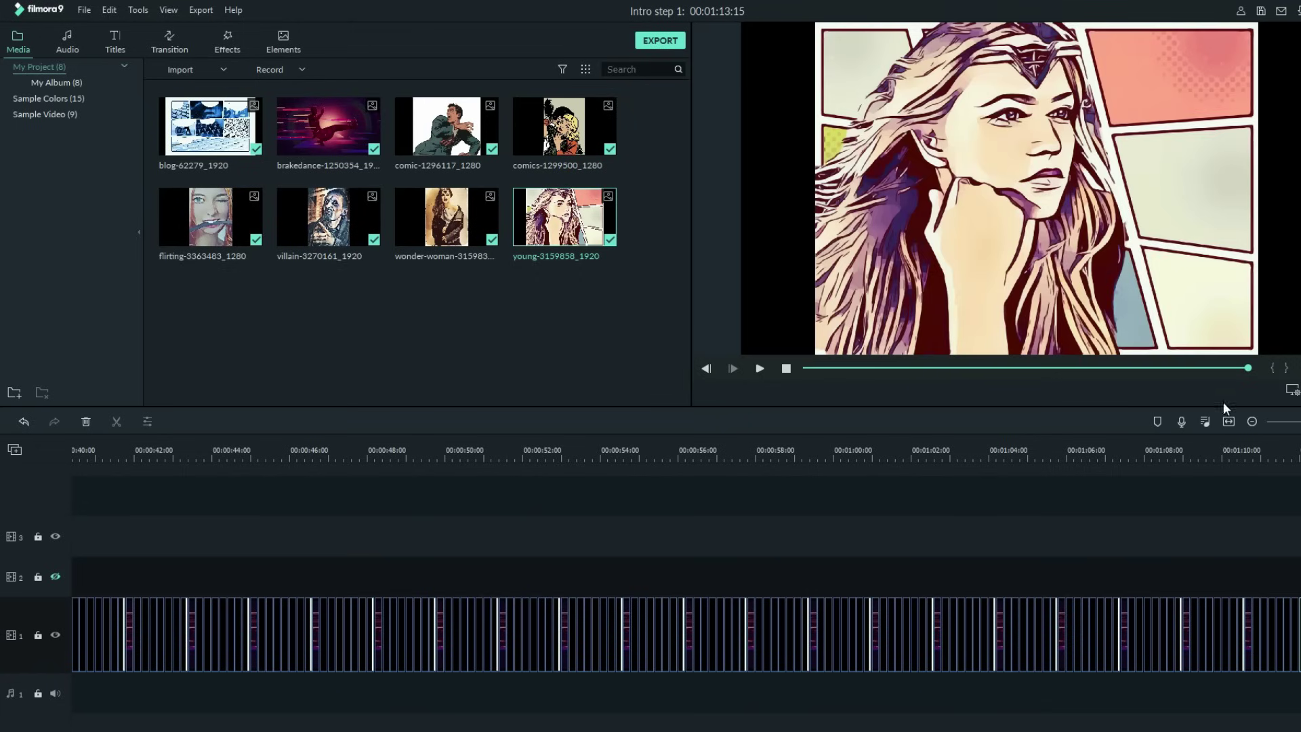
{"action": "left_click", "coordinate": [1230, 422]}
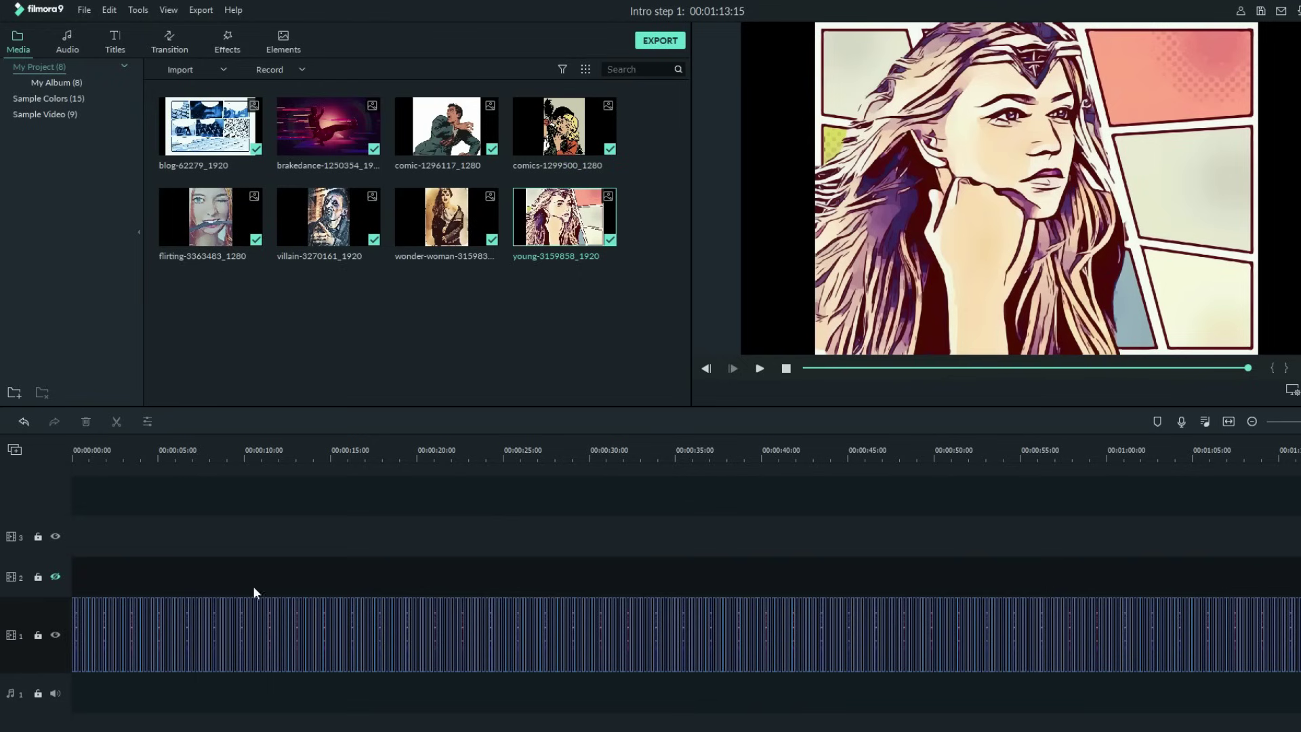
Play the repeated image sequence from the beginning of the timeline
{"action": "left_click", "coordinate": [787, 369]}
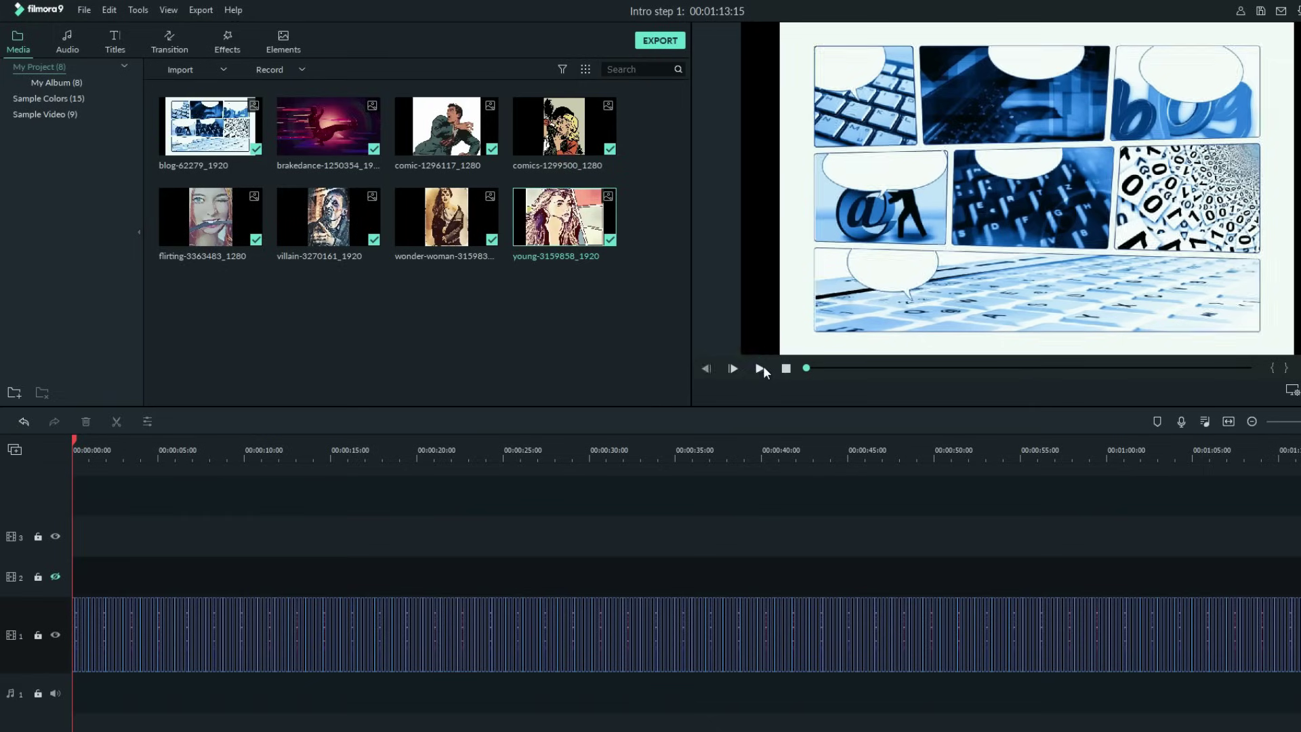
{"action": "left_click", "coordinate": [761, 369]}
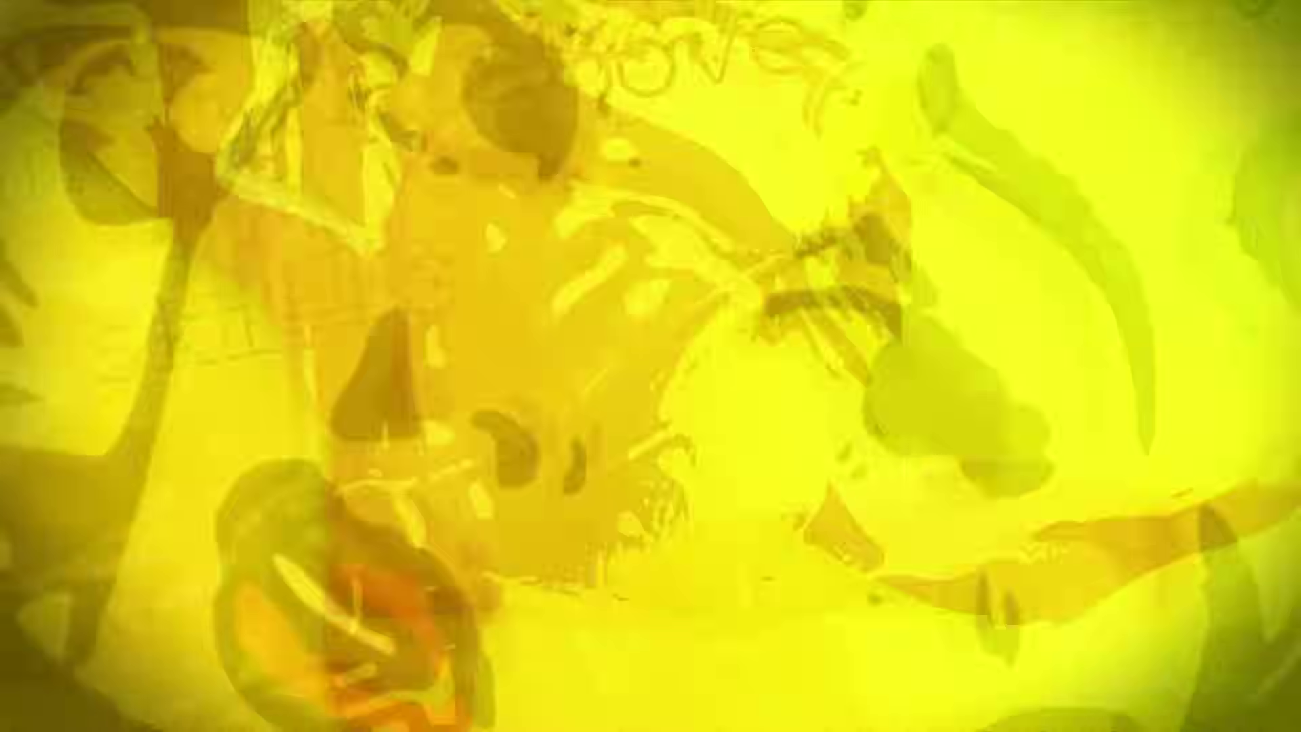
Switch to the video player, scrub back through the opening seconds of the Better Hook video and play them to examine the color overlays
{"action": "left_click", "coordinate": [691, 708]}
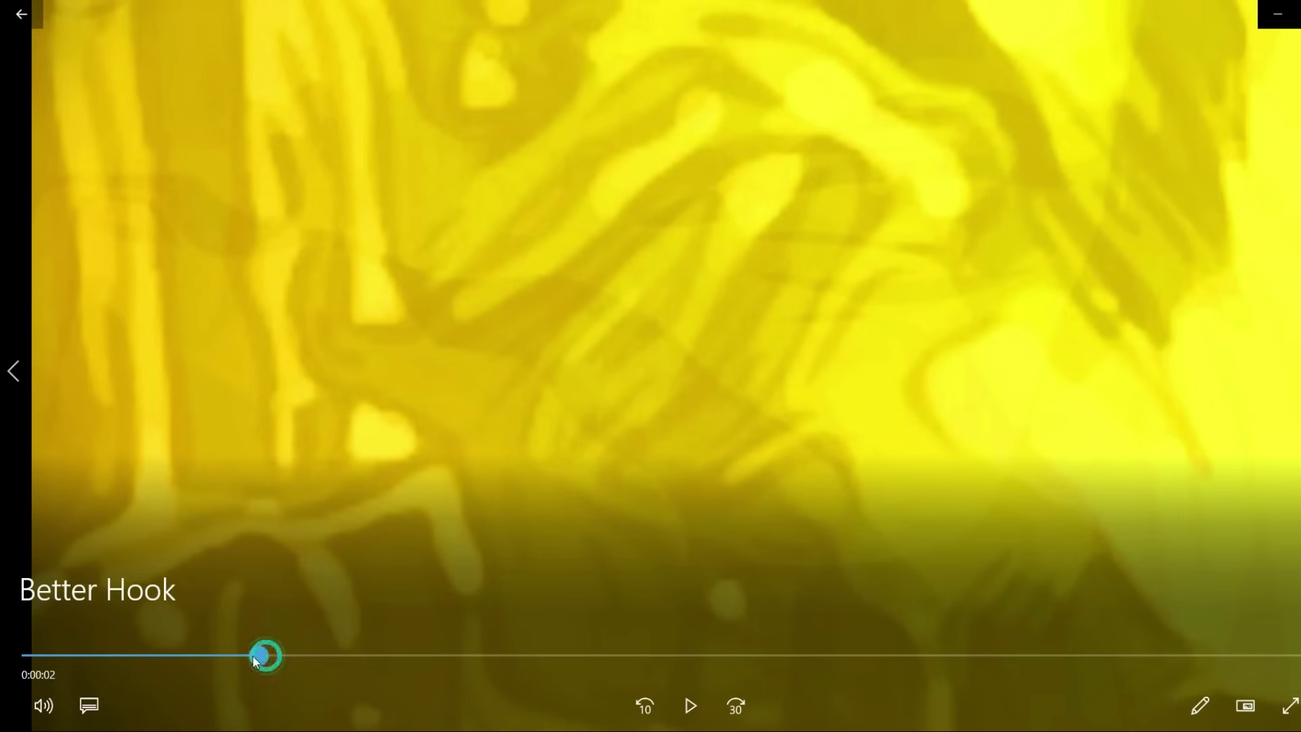
{"action": "left_click_drag", "start_coordinate": [257, 663], "coordinate": [75, 655]}
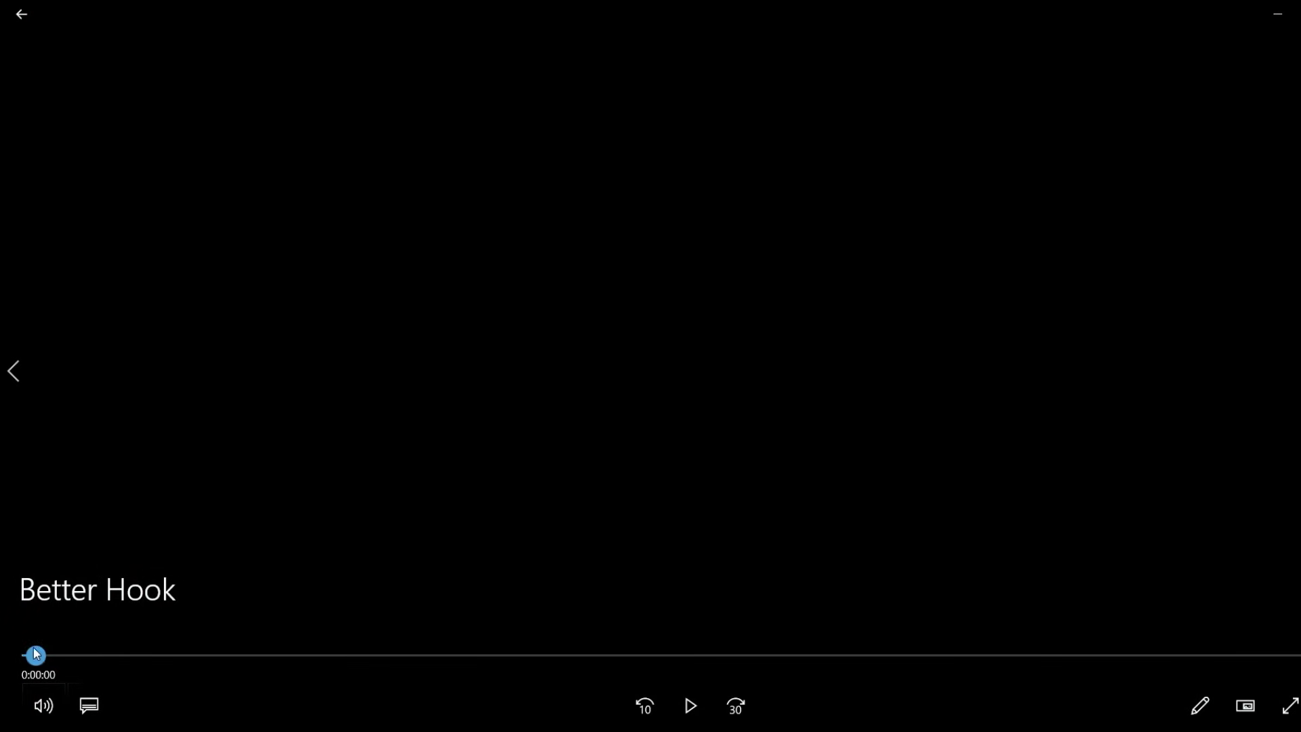
{"action": "left_click_drag", "start_coordinate": [80, 658], "coordinate": [228, 662]}
{"action": "left_click", "coordinate": [690, 704]}
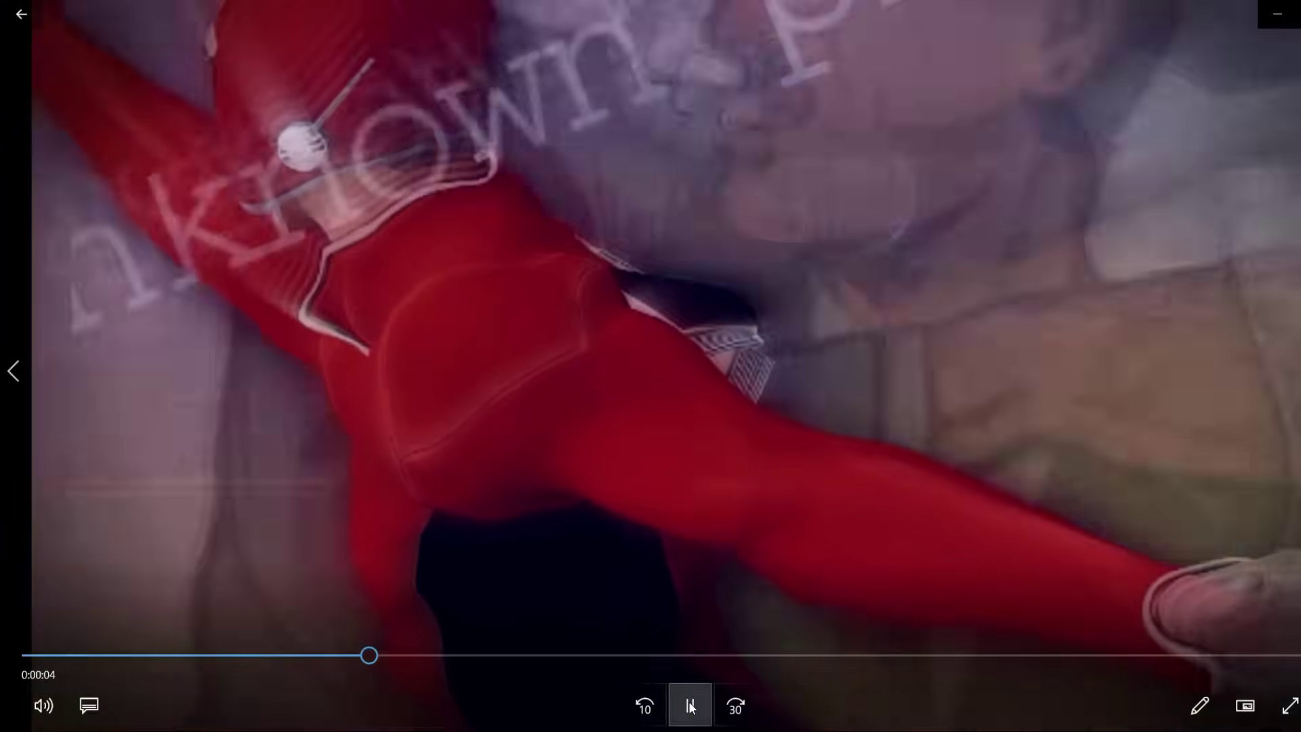
{"action": "left_click", "coordinate": [690, 707]}
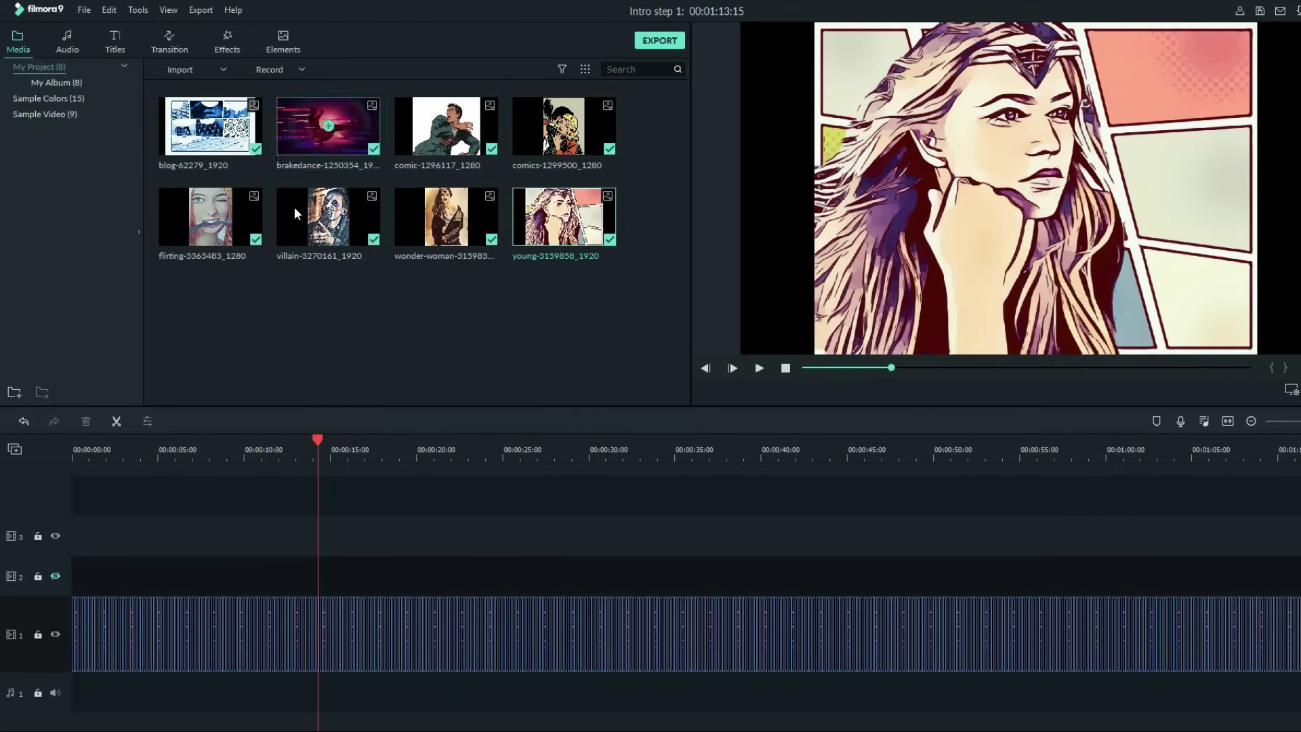
Return to Filmora9, make track 2 visible and place the Red sample color at the very start of that track
{"action": "left_click", "coordinate": [804, 367]}
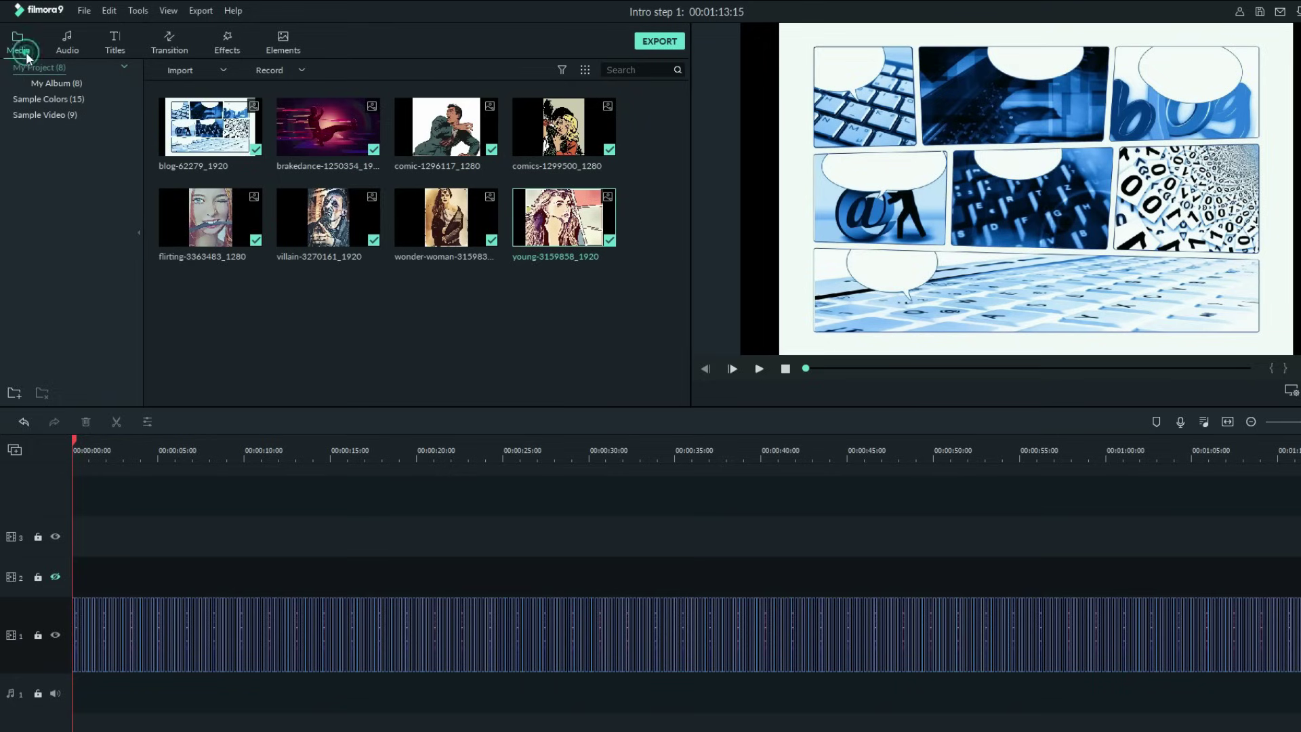
{"action": "left_click", "coordinate": [59, 100]}
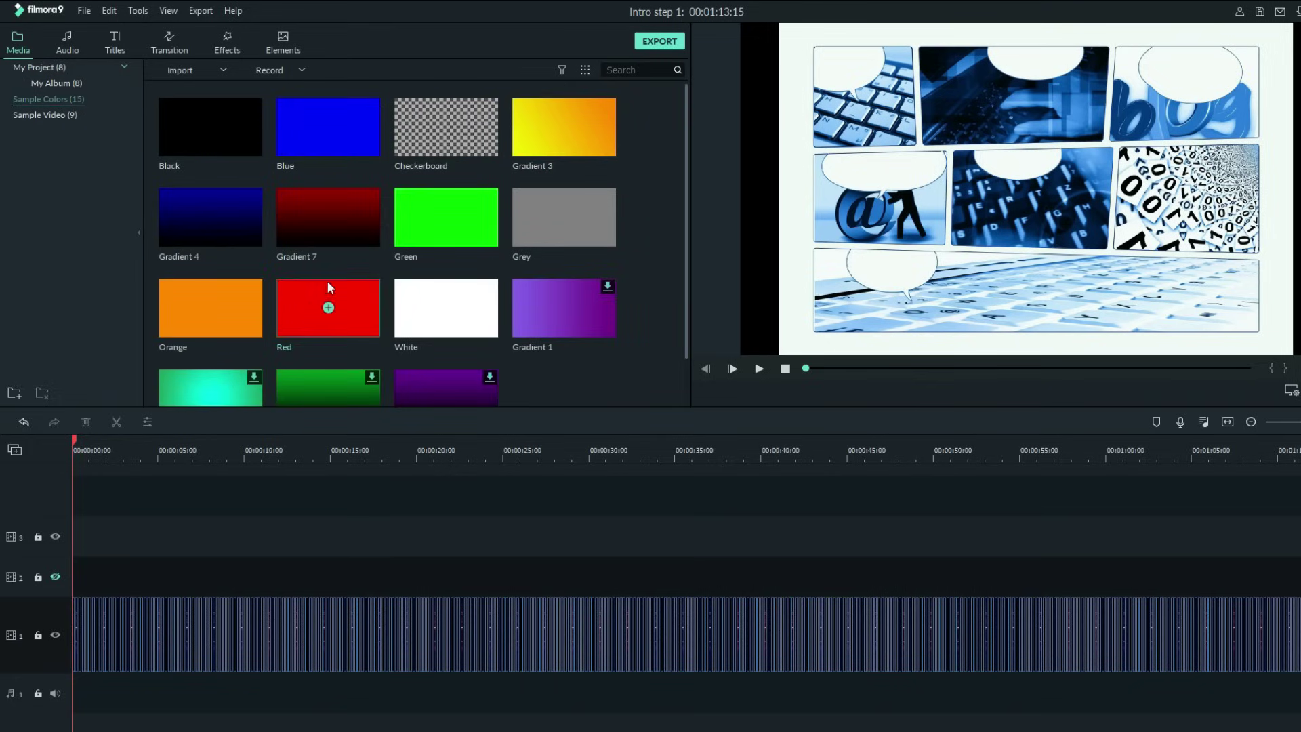
{"action": "left_click", "coordinate": [55, 577]}
{"action": "left_click_drag", "start_coordinate": [355, 298], "coordinate": [58, 575]}
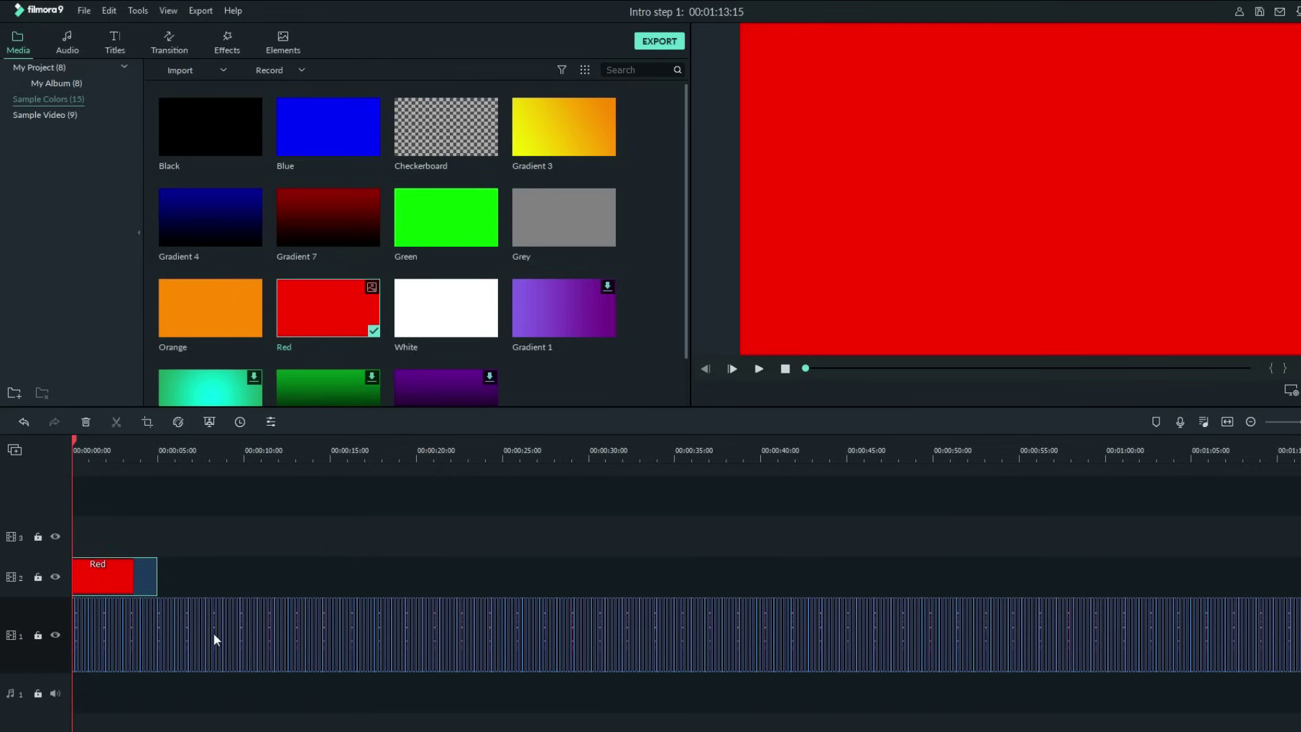
Set the Red clip's compositing opacity to 70%, play the tinted section as a check and apply the setting
{"action": "double_click", "coordinate": [127, 579]}
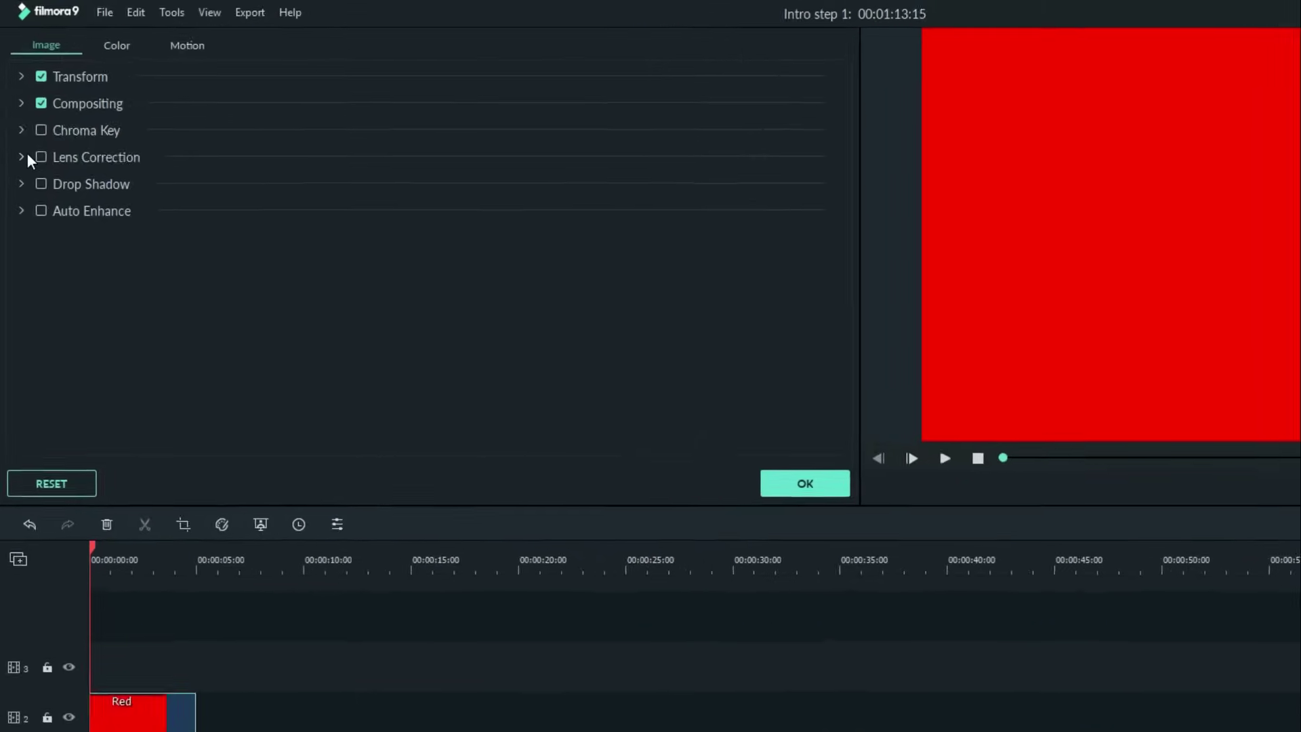
{"action": "left_click", "coordinate": [22, 104]}
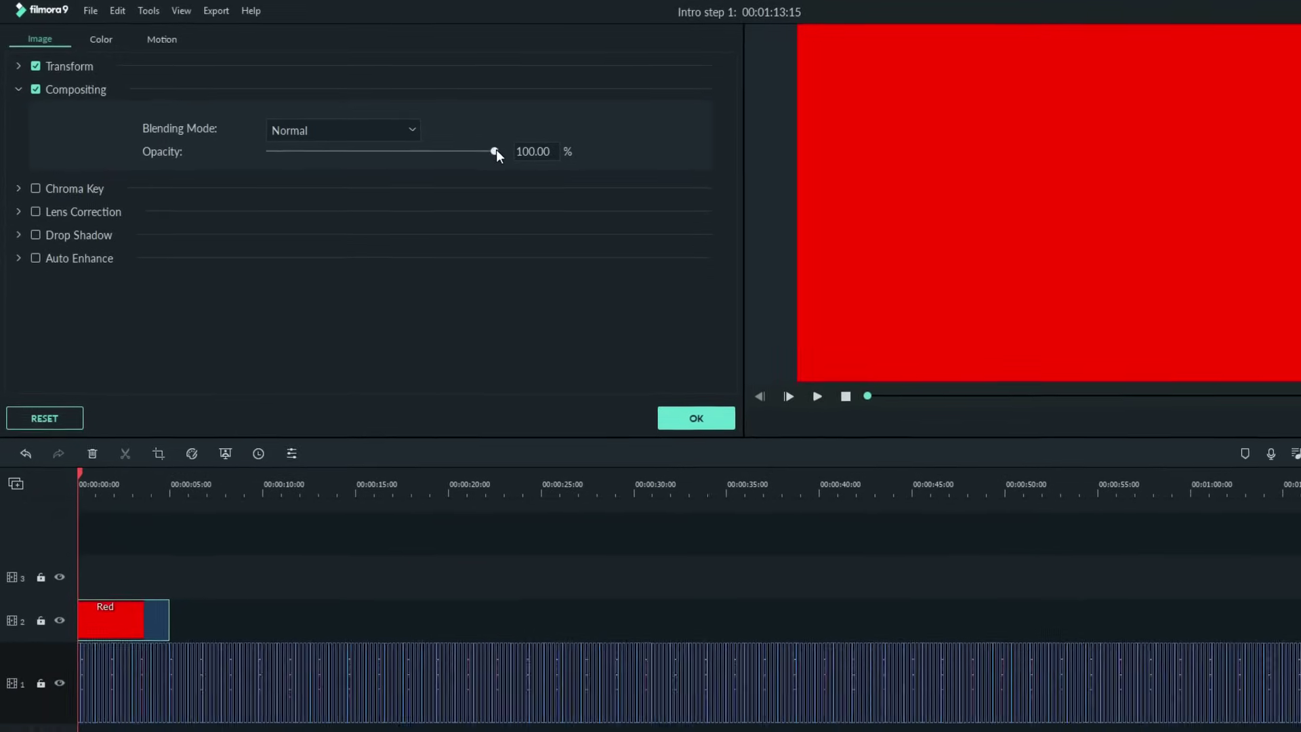
{"action": "left_click_drag", "start_coordinate": [517, 158], "coordinate": [374, 143]}
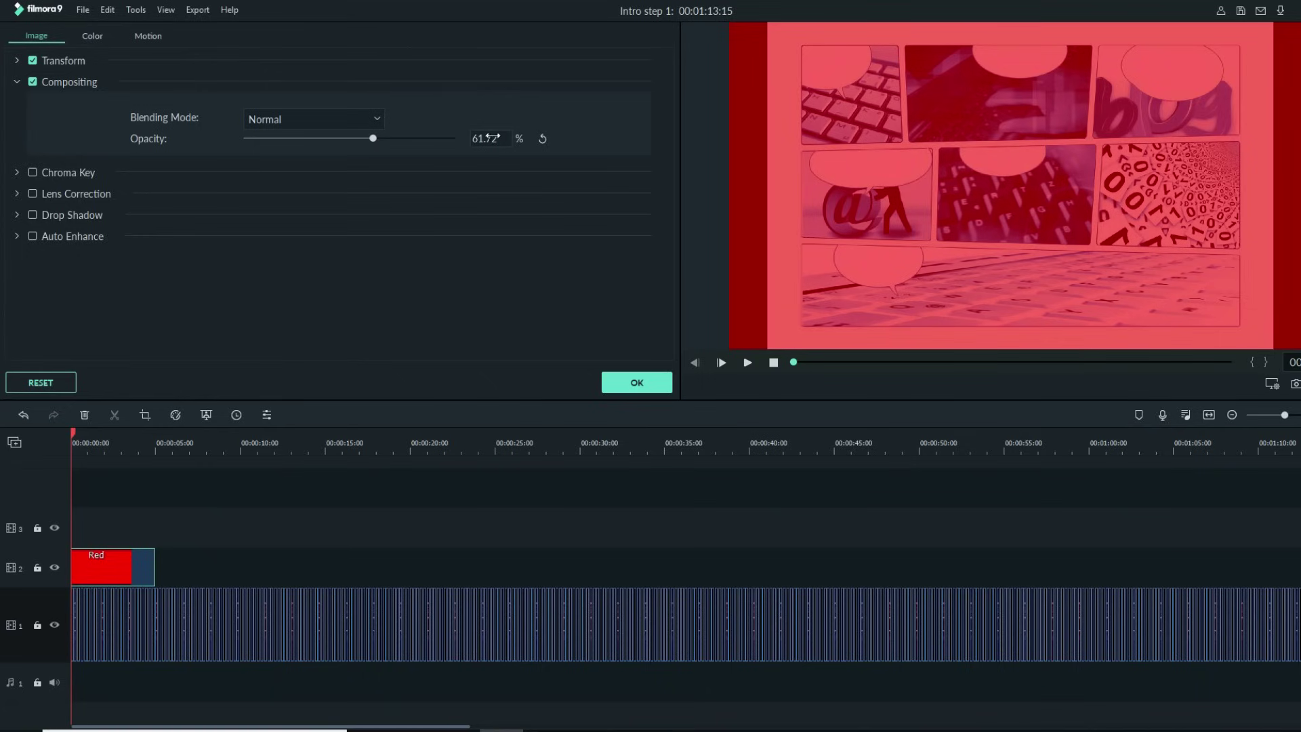
{"action": "left_click", "coordinate": [488, 138]}
{"action": "type", "text": "70"}
{"action": "key", "text": "Return"}
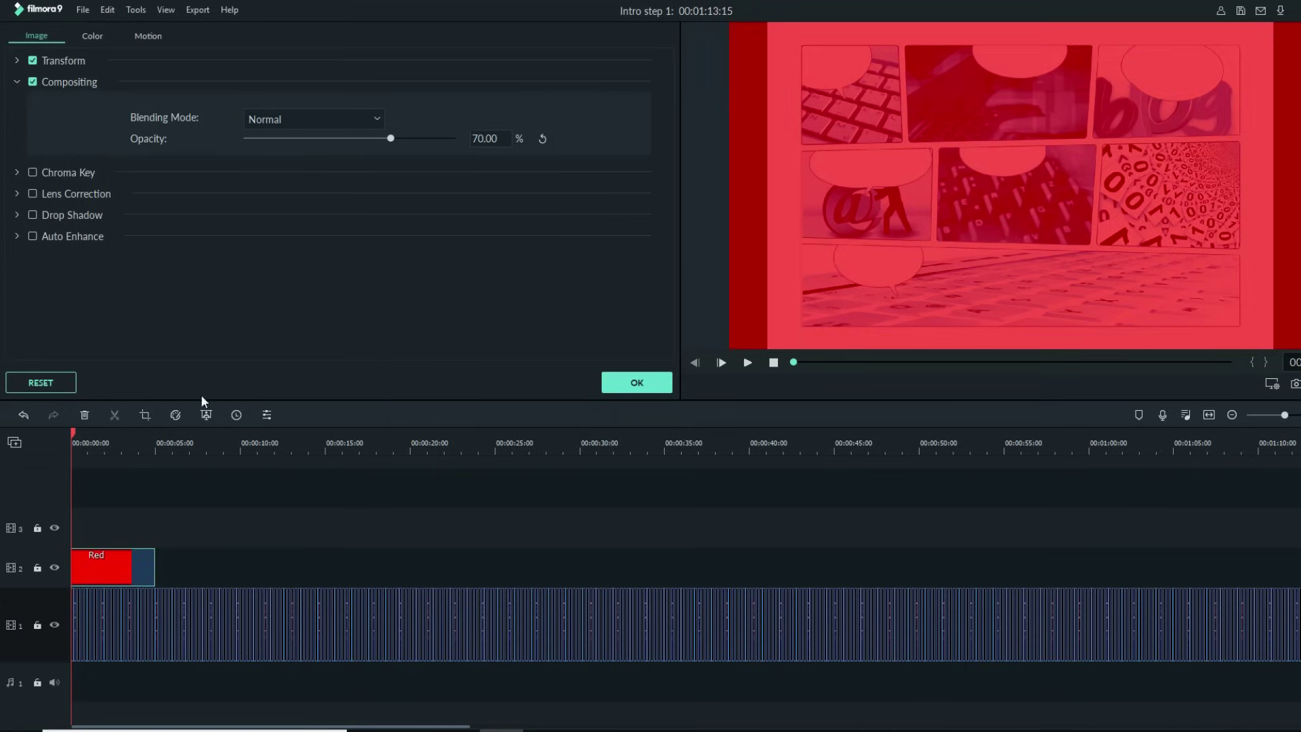
{"action": "left_click", "coordinate": [748, 363]}
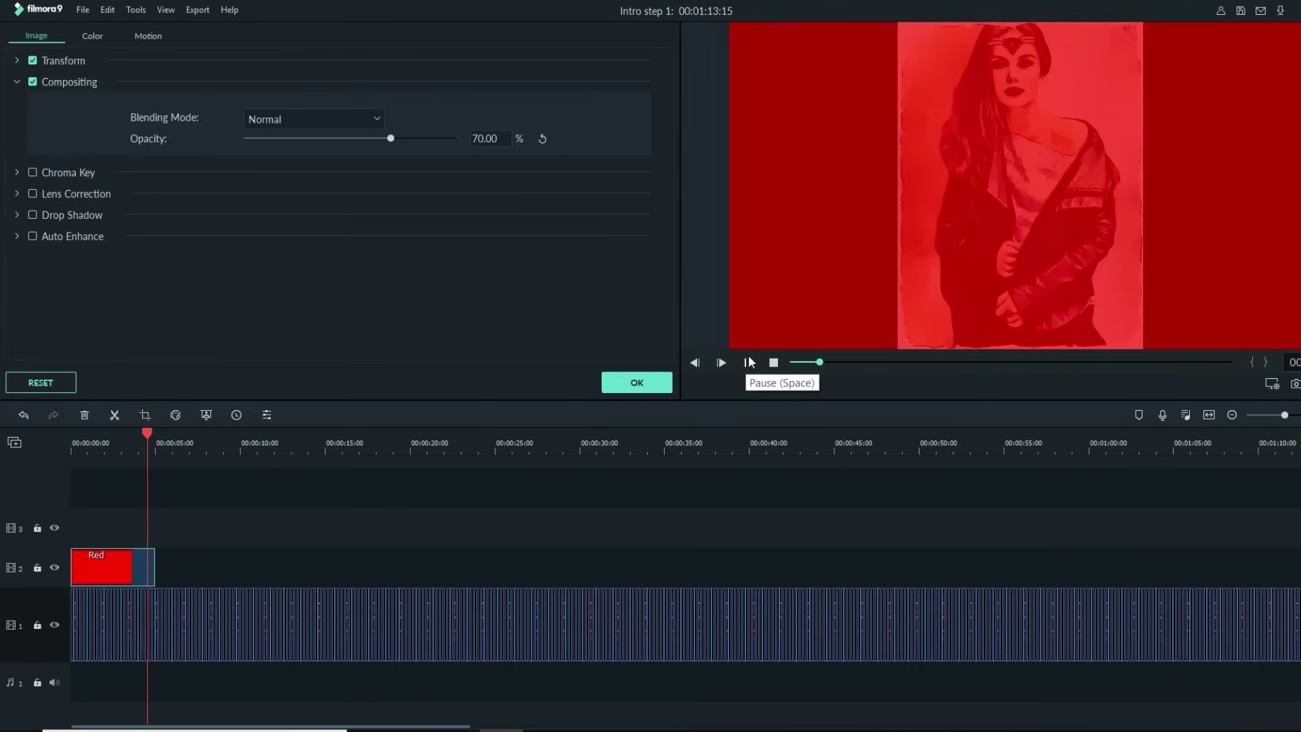
{"action": "left_click", "coordinate": [754, 360]}
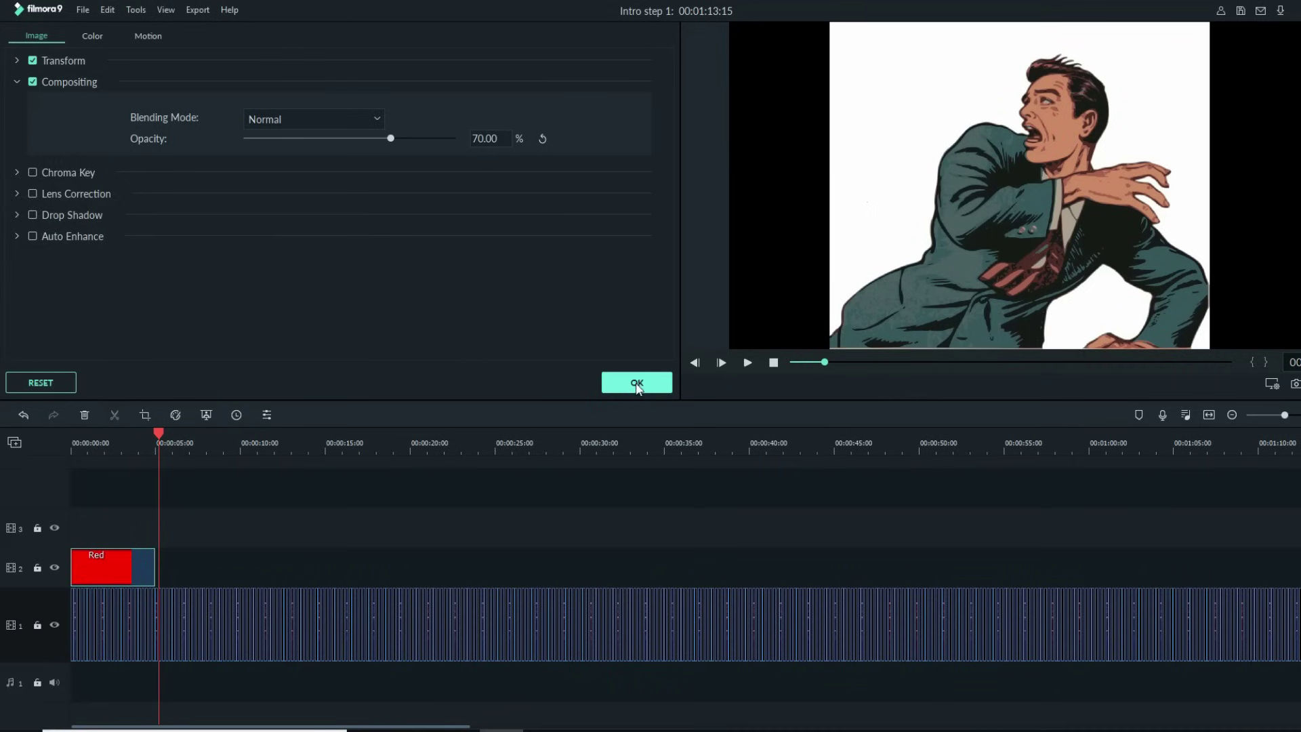
{"action": "left_click", "coordinate": [635, 380]}
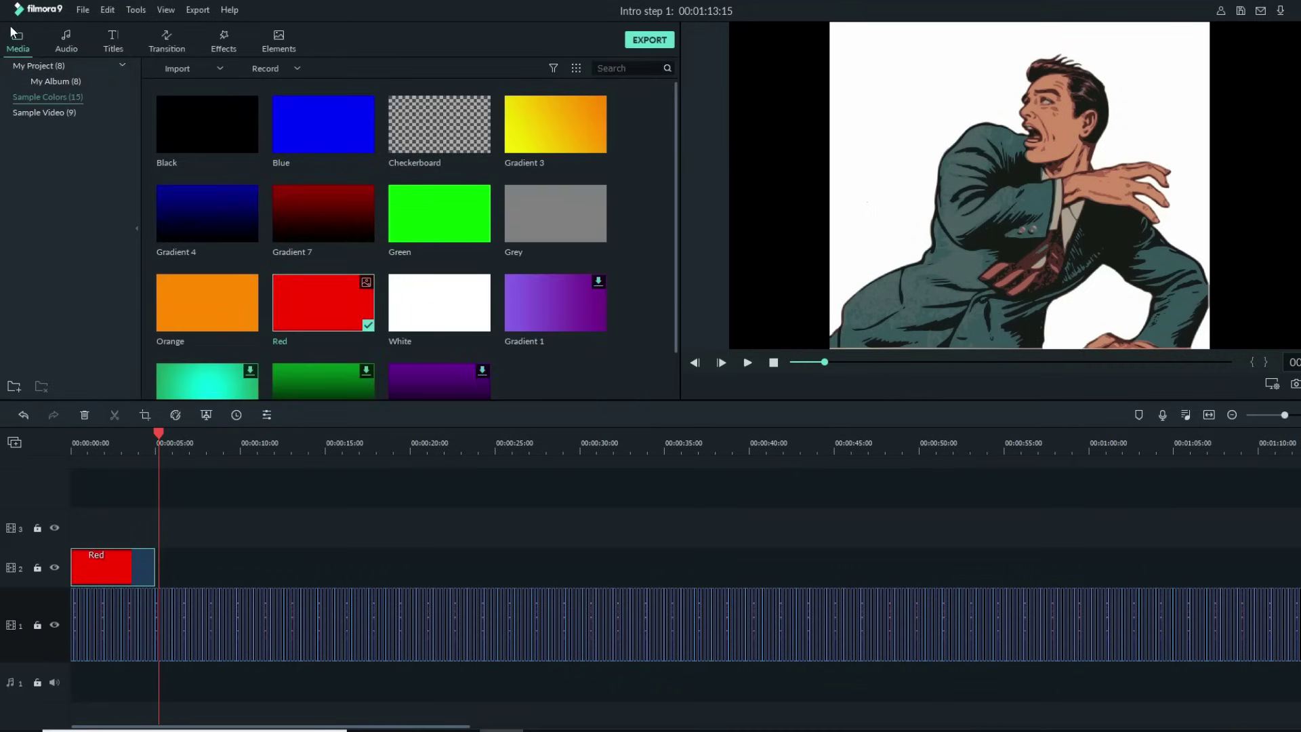
Place the Gradient 3 sample color directly after the Red clip on track 2 and set its opacity to 70%
{"action": "scroll", "coordinate": [462, 195], "scroll_direction": "down", "scroll_amount": 1}
{"action": "scroll", "coordinate": [468, 193], "scroll_direction": "up", "scroll_amount": 1}
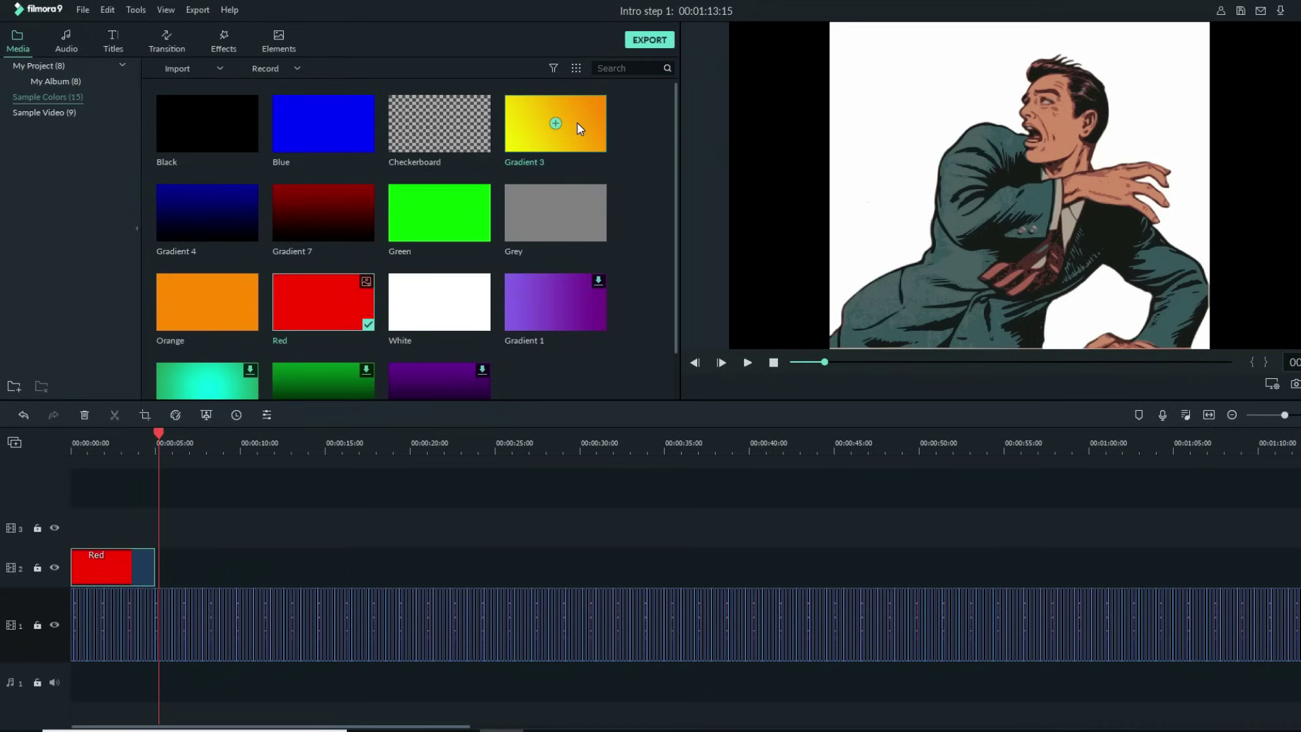
{"action": "left_click_drag", "start_coordinate": [580, 128], "coordinate": [193, 577]}
{"action": "double_click", "coordinate": [195, 578]}
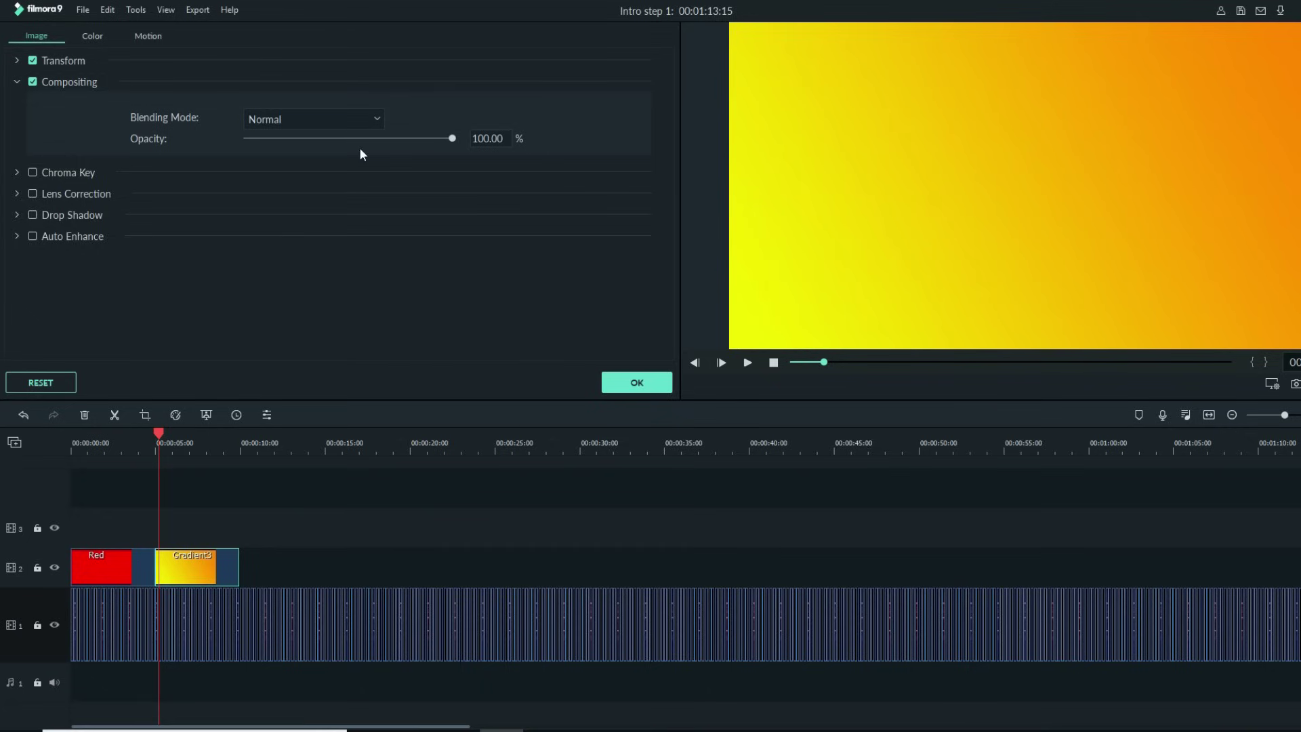
{"action": "left_click_drag", "start_coordinate": [486, 140], "coordinate": [485, 139]}
{"action": "left_click", "coordinate": [485, 139]}
{"action": "type", "text": "70"}
{"action": "key", "text": "Return"}
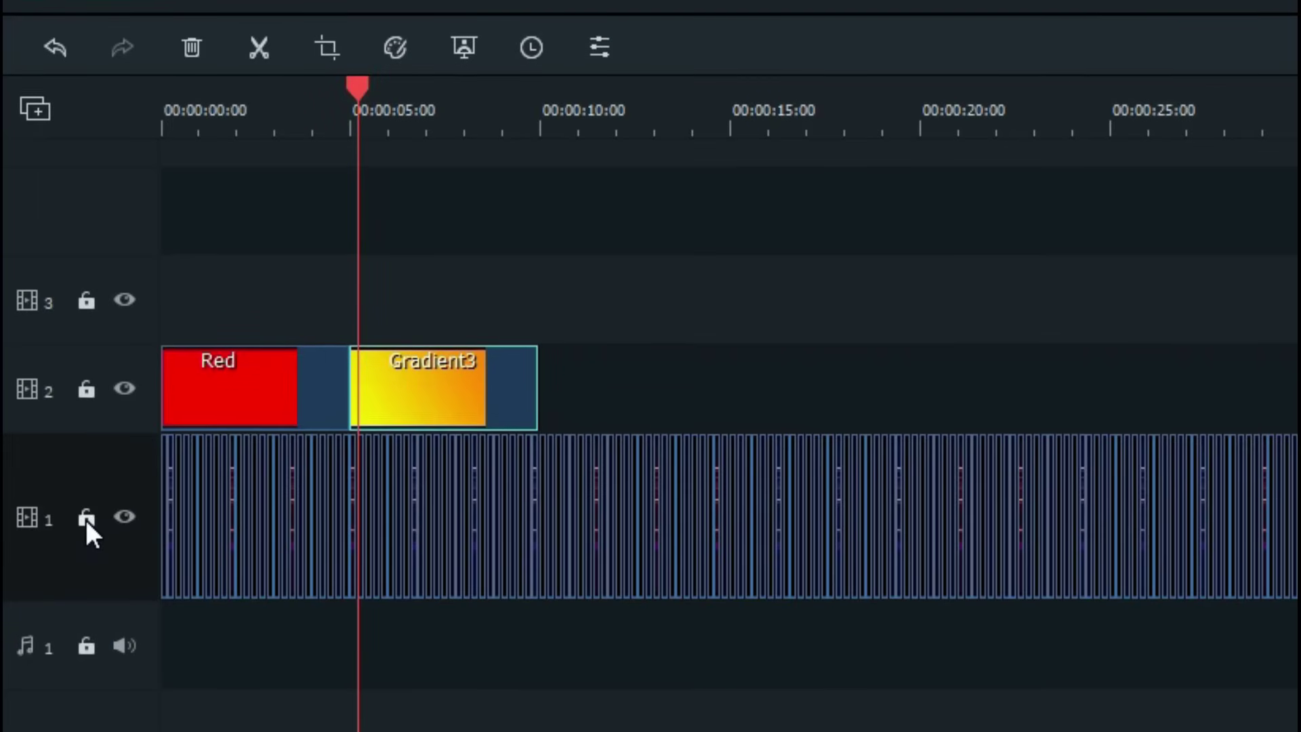
Lock track 1, then rotate the Gradient 3 overlay half a turn and realign it to cover the whole frame
{"action": "left_click", "coordinate": [86, 519]}
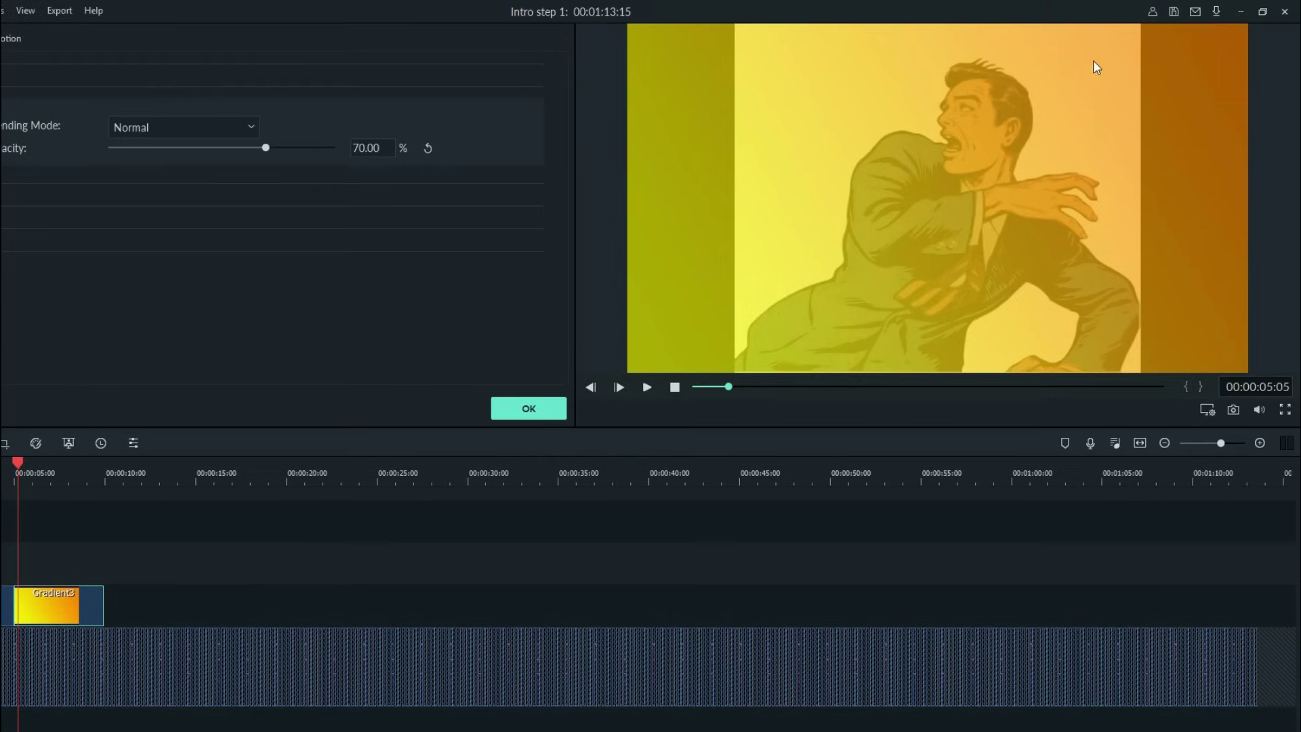
{"action": "left_click", "coordinate": [1192, 55]}
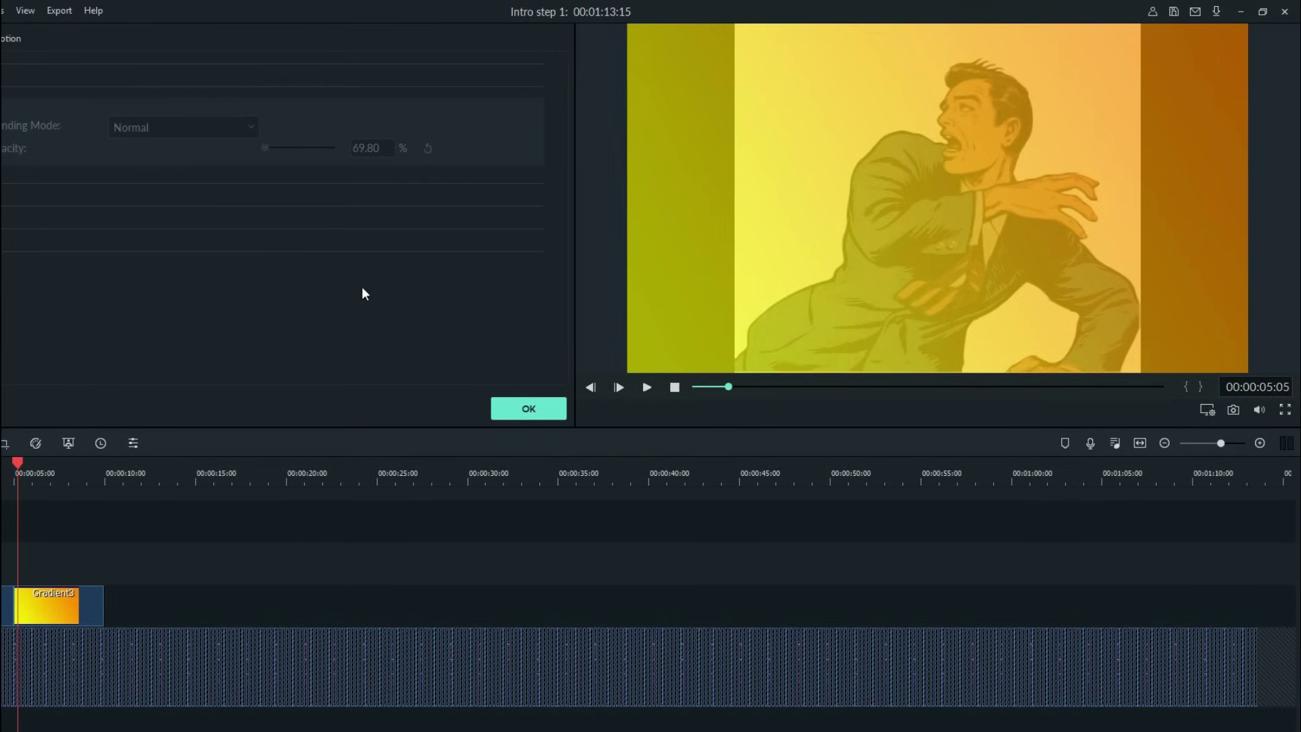
{"action": "left_click", "coordinate": [851, 160]}
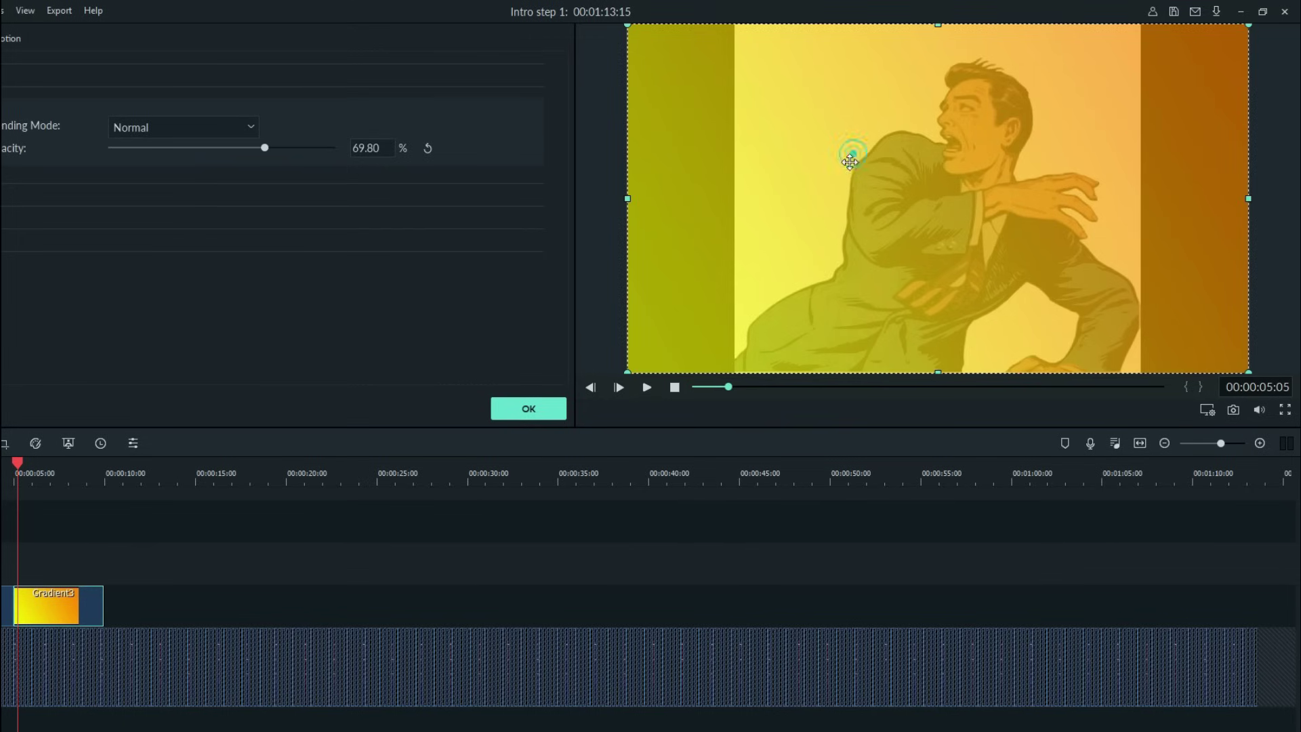
{"action": "left_click_drag", "start_coordinate": [851, 160], "coordinate": [797, 231]}
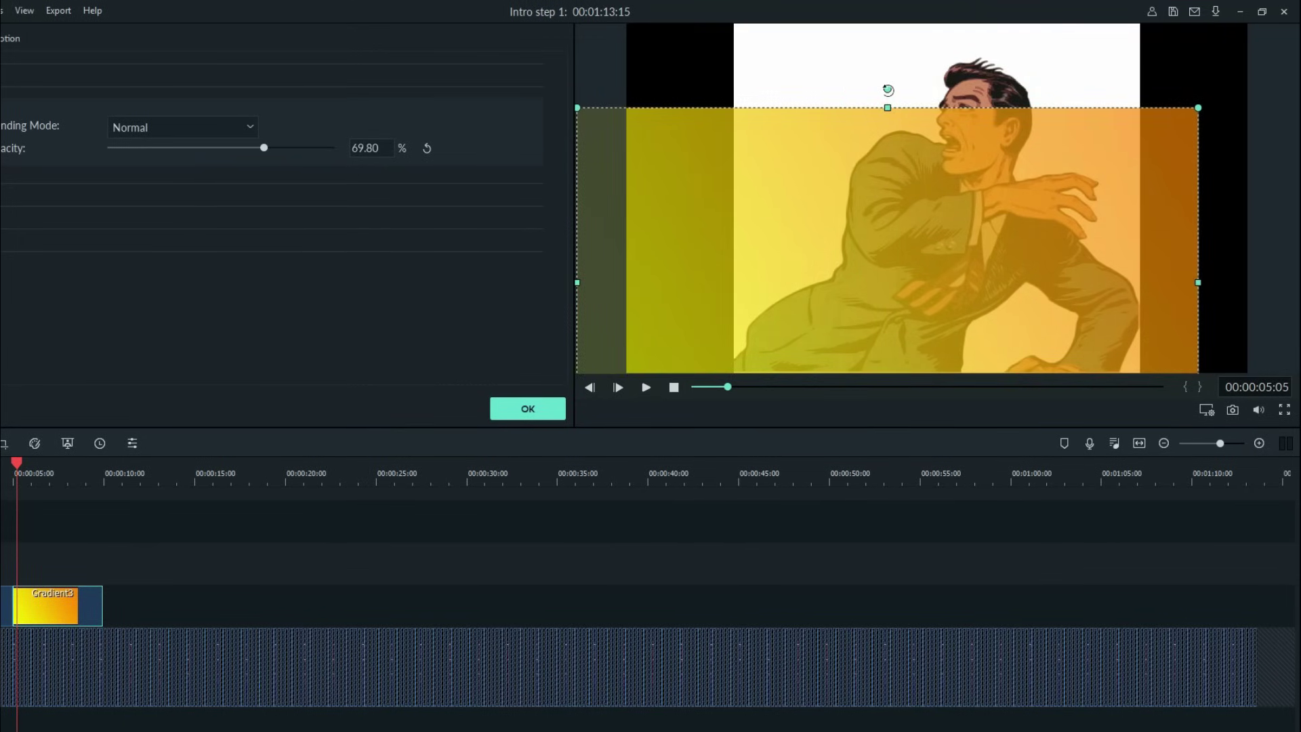
{"action": "left_click_drag", "start_coordinate": [889, 88], "coordinate": [890, 301]}
{"action": "left_click_drag", "start_coordinate": [896, 241], "coordinate": [911, 135]}
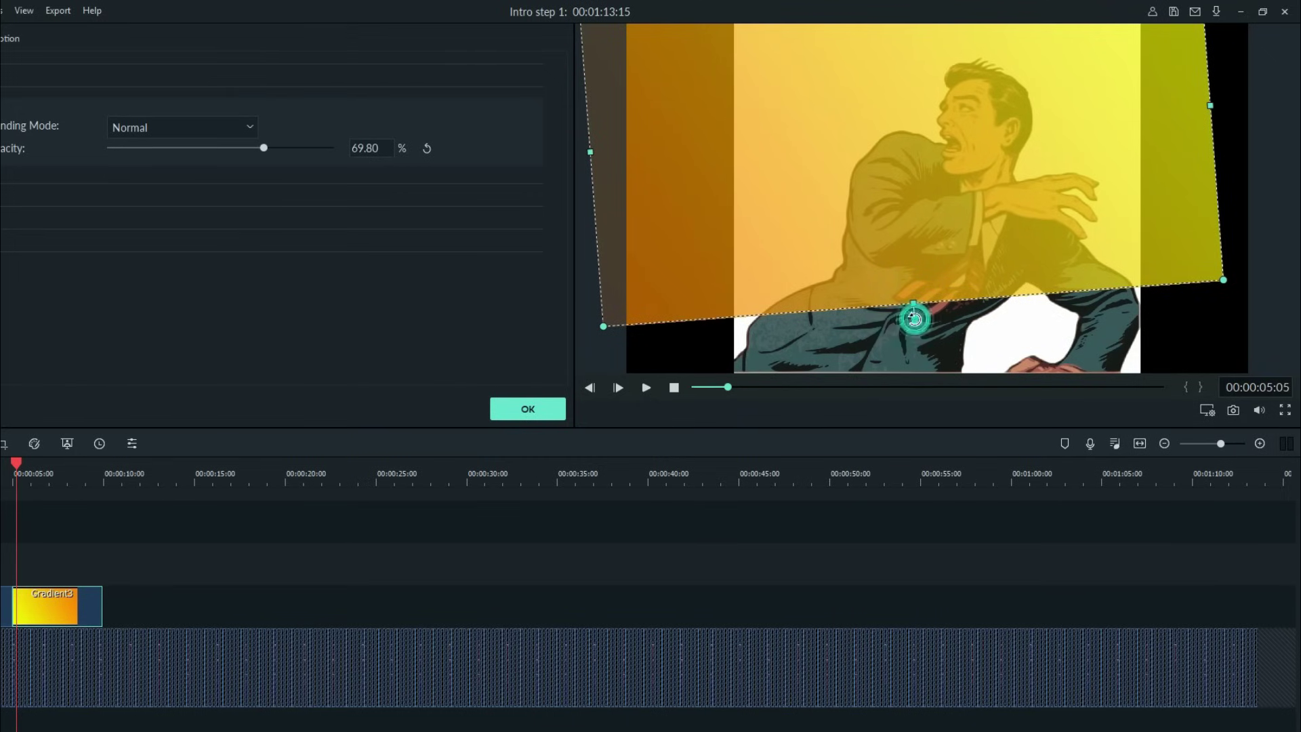
{"action": "left_click_drag", "start_coordinate": [914, 322], "coordinate": [907, 317]}
{"action": "left_click_drag", "start_coordinate": [813, 212], "coordinate": [848, 276]}
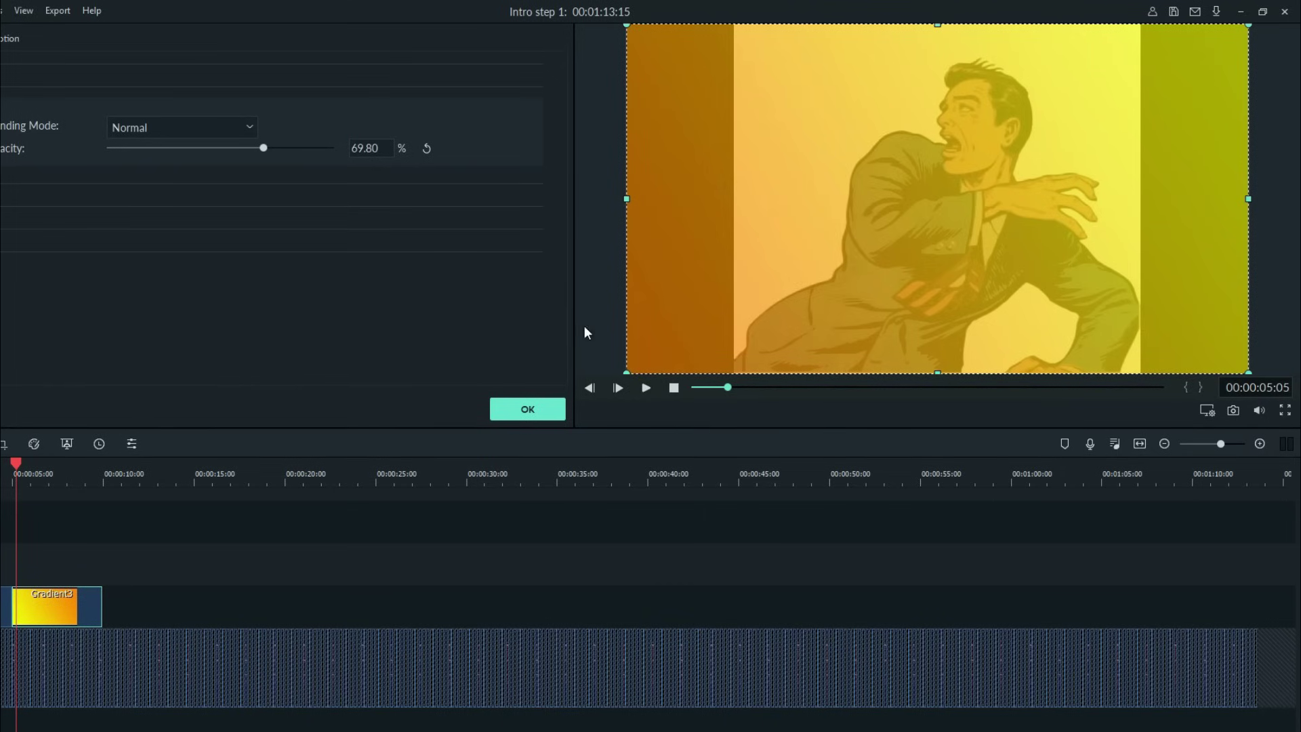
{"action": "mouse_move", "coordinate": [622, 372]}
{"action": "left_mouse_down"}
{"action": "mouse_move", "coordinate": [495, 441]}
{"action": "mouse_move", "coordinate": [626, 373]}
{"action": "left_mouse_up"}
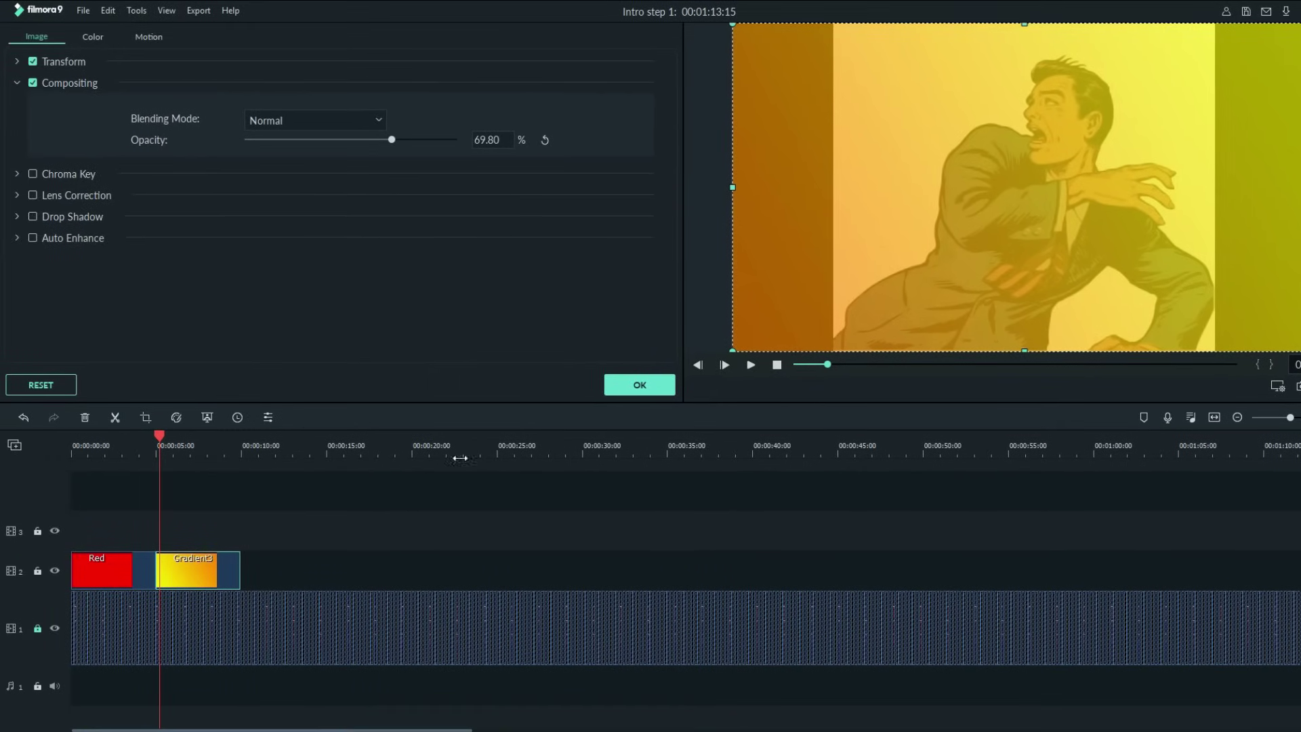
{"action": "left_click", "coordinate": [644, 392]}
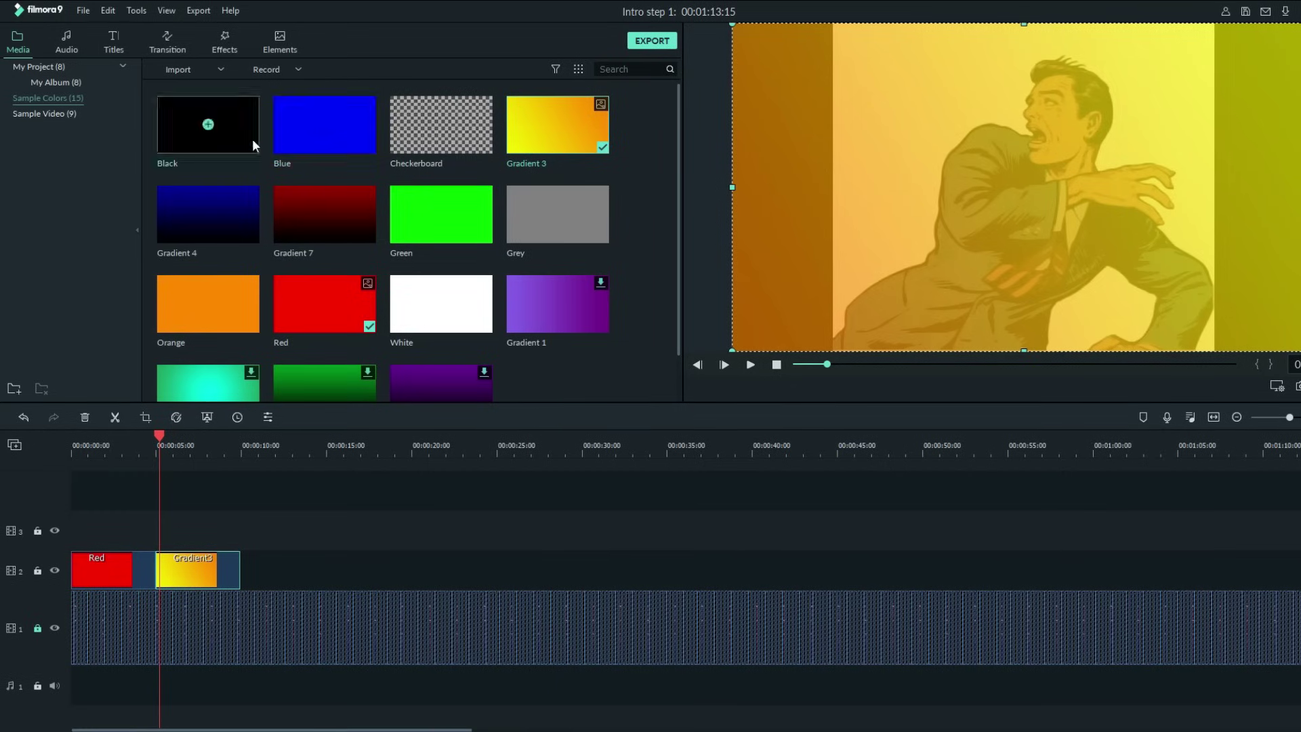
Place the Blue sample color directly after the Gradient 3 clip on track 2 and set its opacity to 60%
{"action": "left_click_drag", "start_coordinate": [280, 122], "coordinate": [242, 566]}
{"action": "left_click", "coordinate": [257, 447]}
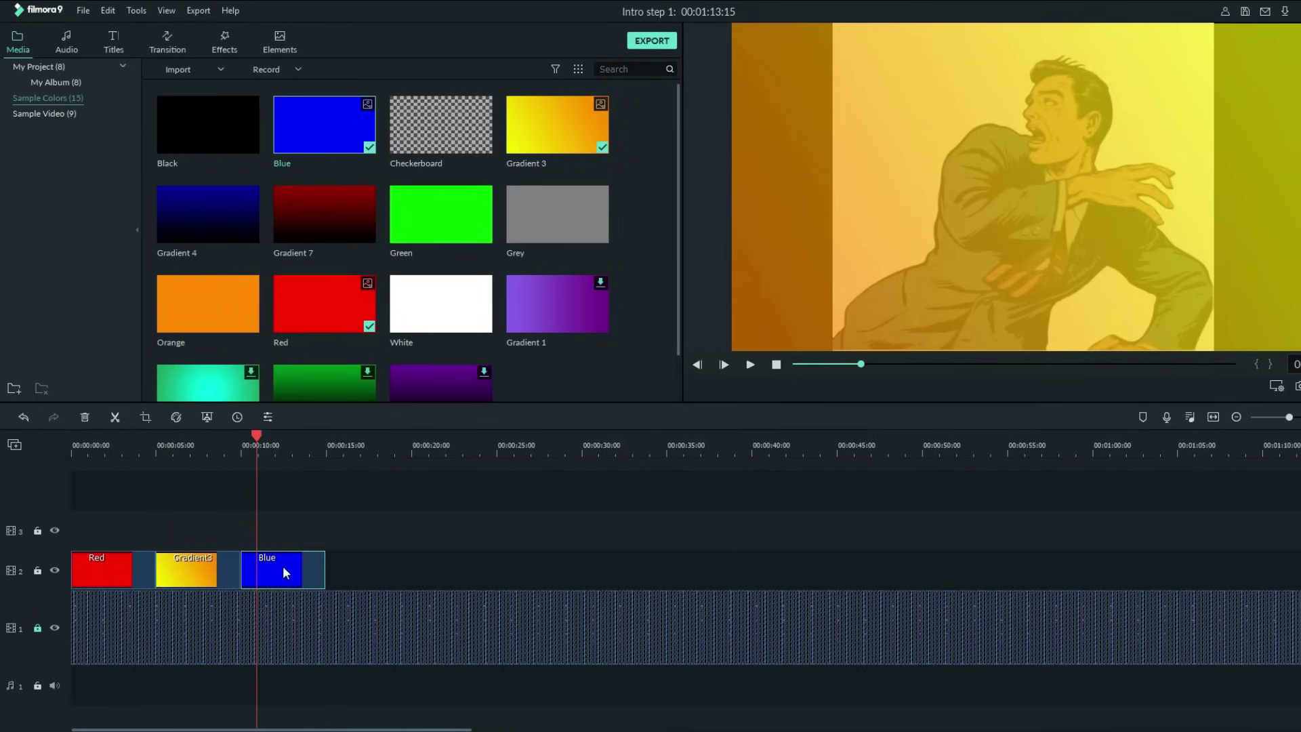
{"action": "double_click", "coordinate": [281, 566]}
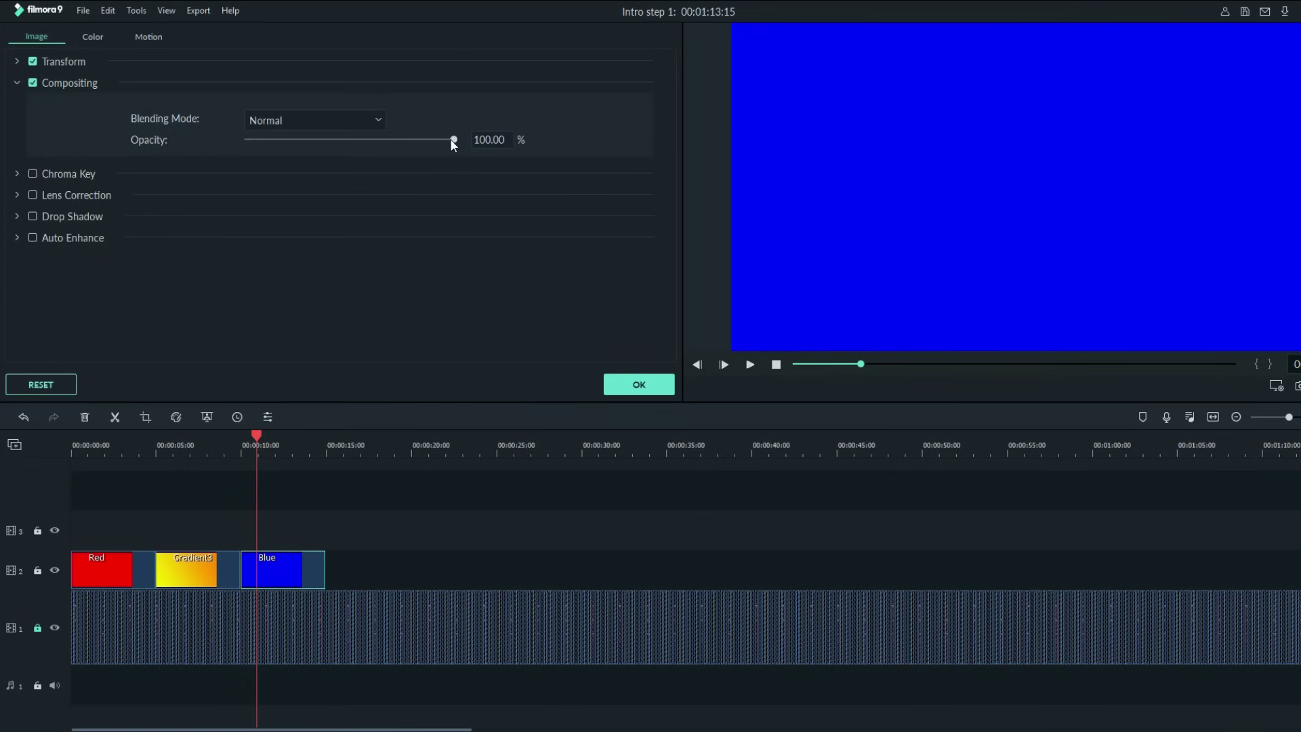
{"action": "left_click_drag", "start_coordinate": [453, 141], "coordinate": [379, 140]}
{"action": "left_click", "coordinate": [491, 145]}
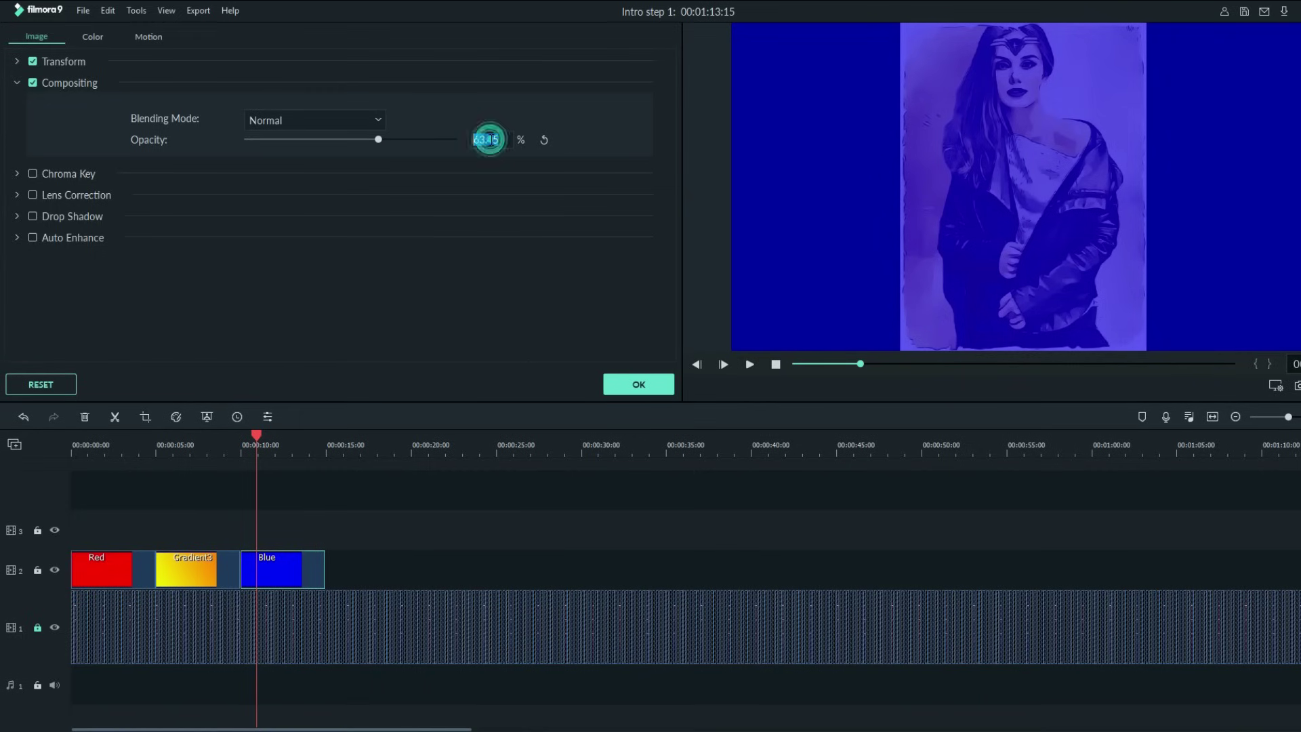
{"action": "type", "text": "60"}
{"action": "key", "text": "Return"}
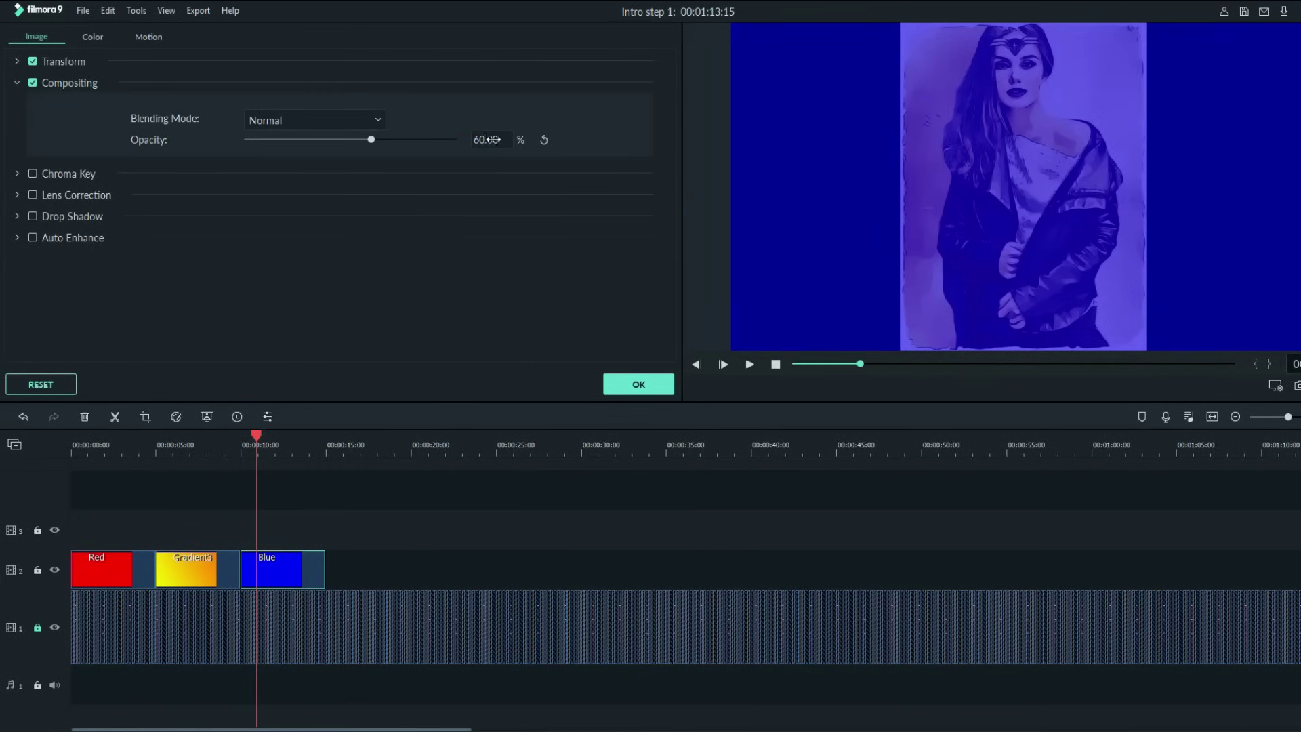
Play the Blue-tinted section, then play the track from near the start to check the color overlays
{"action": "left_click", "coordinate": [244, 444]}
{"action": "left_click", "coordinate": [750, 364]}
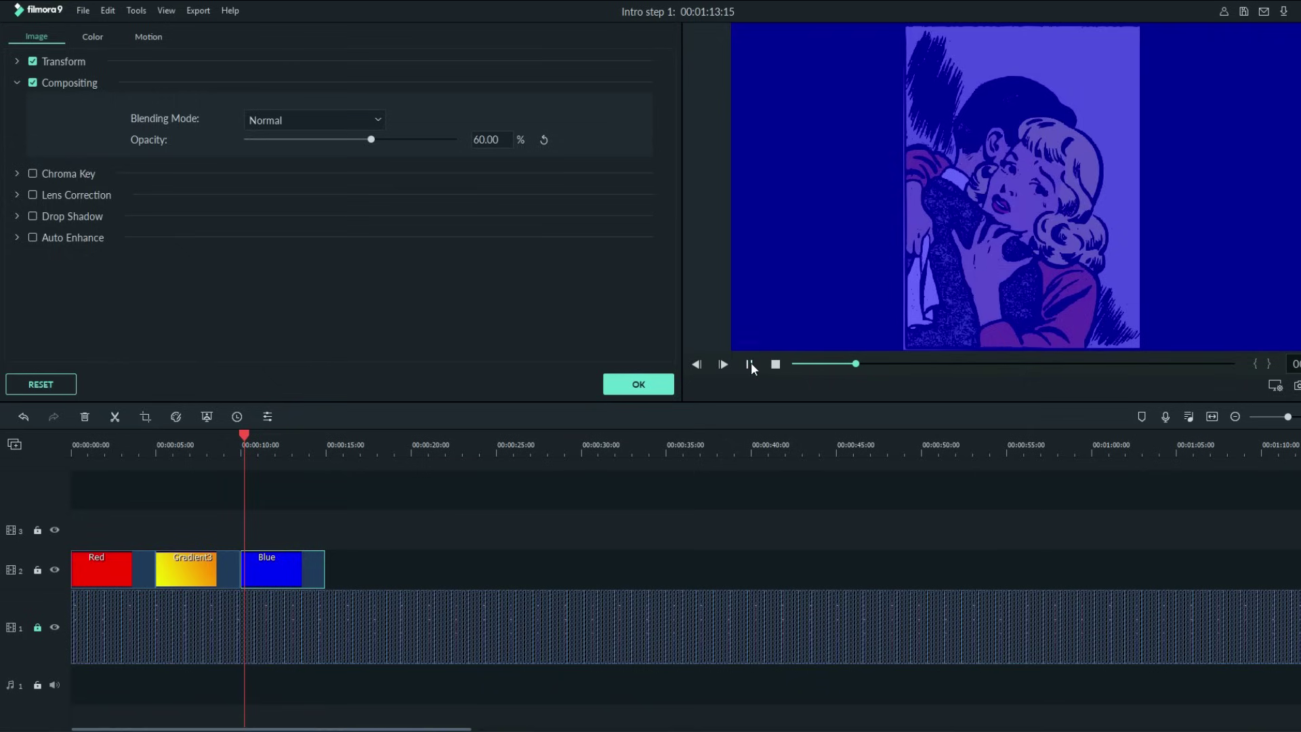
{"action": "left_click", "coordinate": [751, 364]}
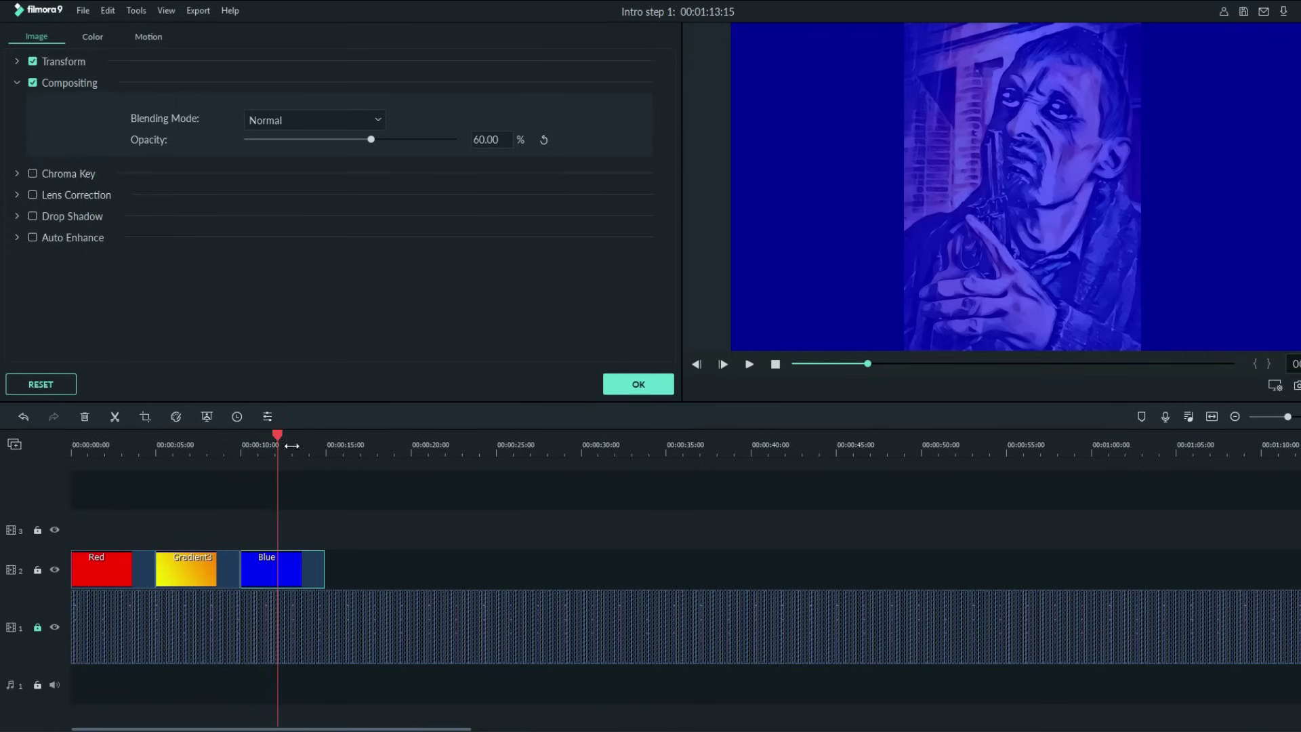
{"action": "left_click", "coordinate": [82, 439]}
{"action": "left_click", "coordinate": [748, 364]}
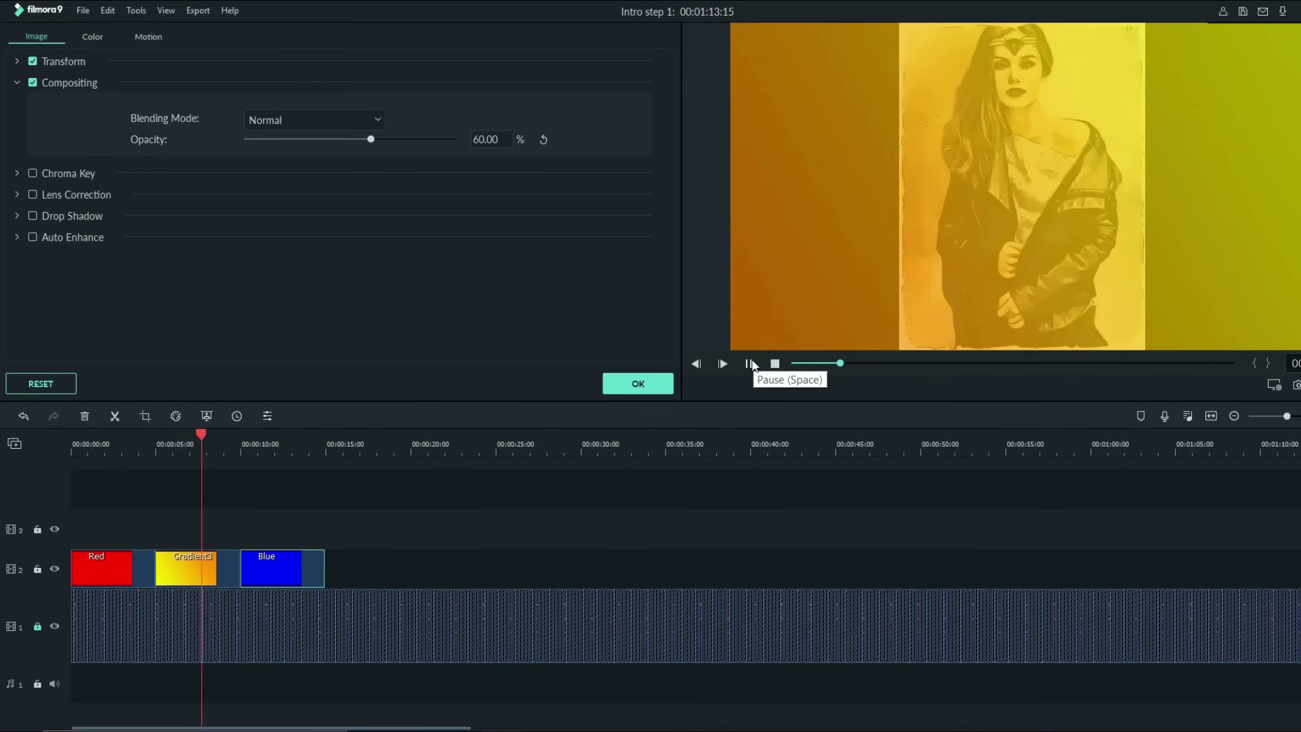
{"action": "left_click", "coordinate": [751, 364]}
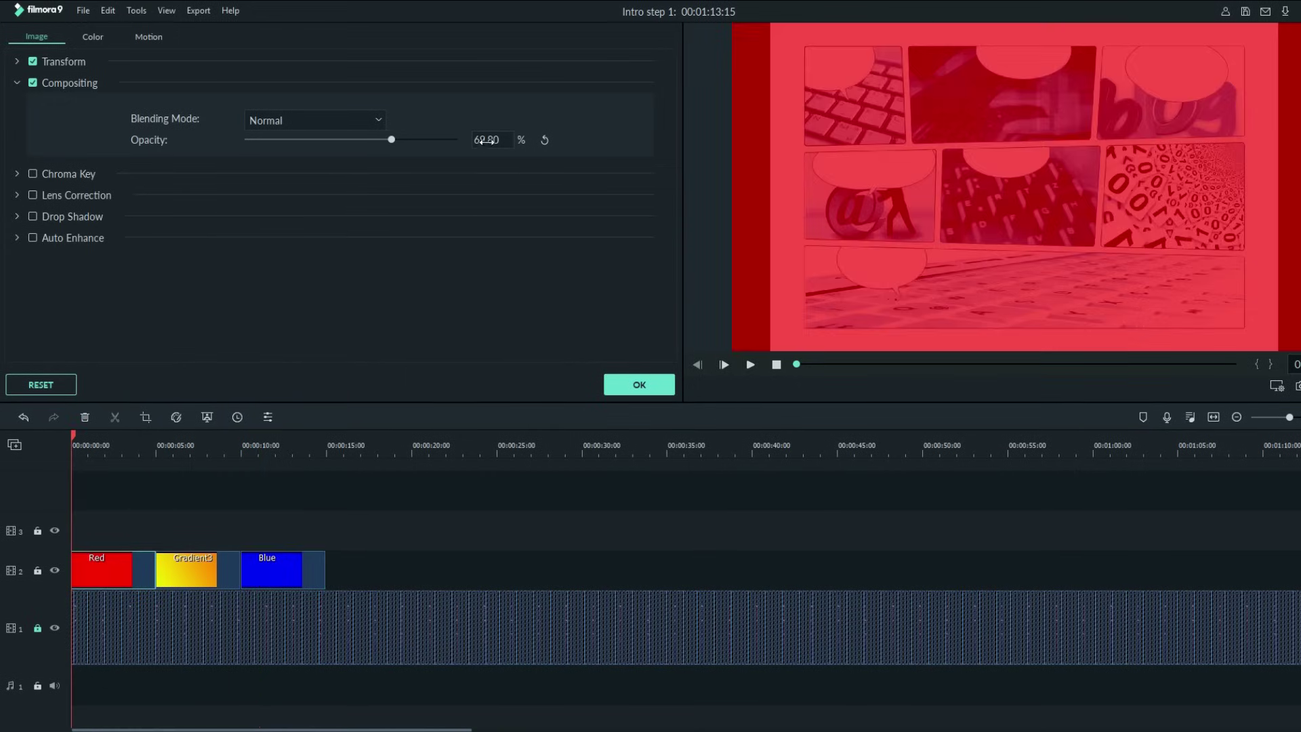
Check the Red clip's opacity, then set the Gradient 3 clip's opacity to 70% and apply it
{"action": "double_click", "coordinate": [487, 139]}
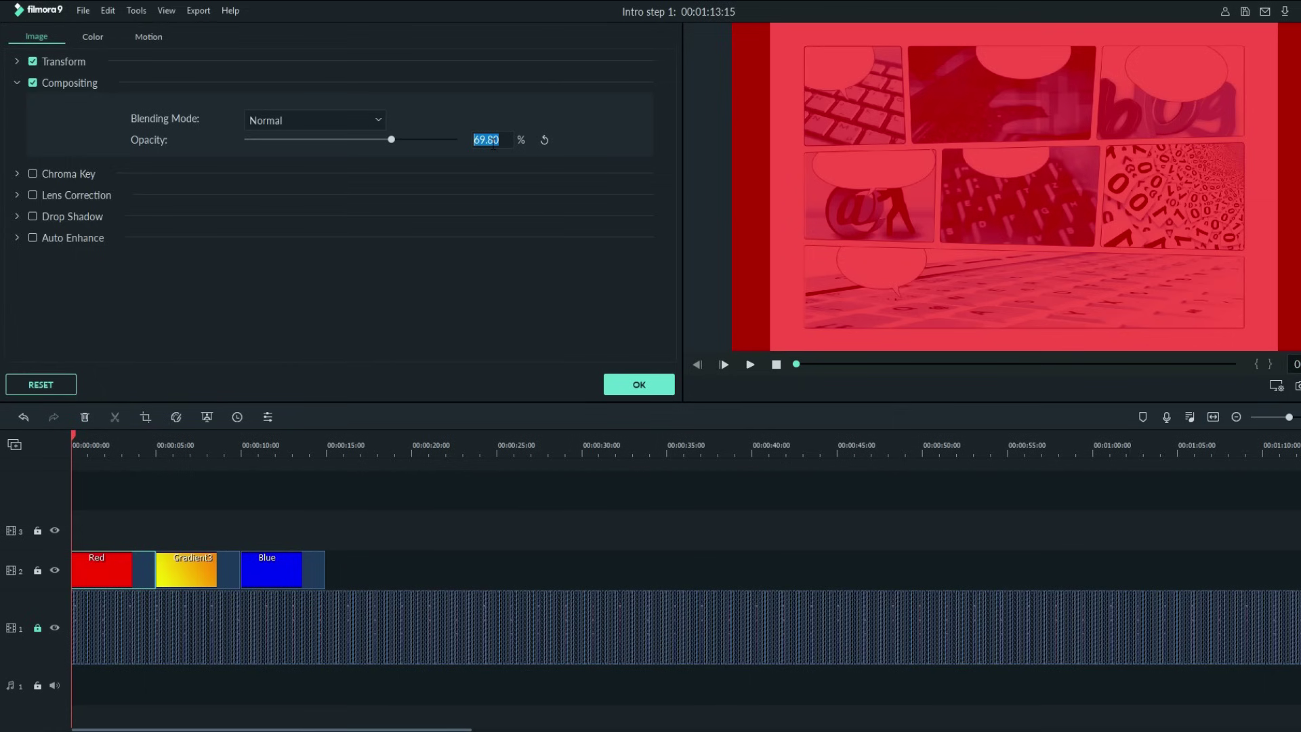
{"action": "left_click", "coordinate": [213, 558]}
{"action": "left_click", "coordinate": [190, 448]}
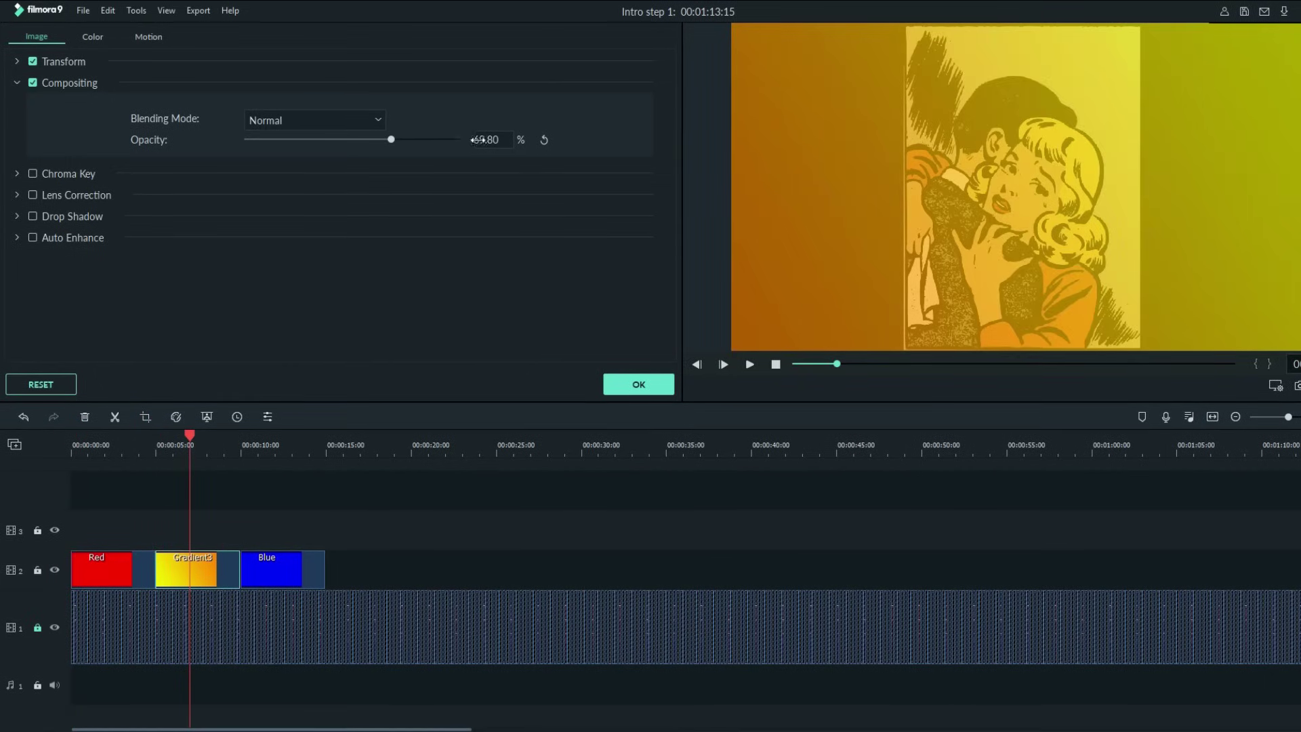
{"action": "left_click_drag", "start_coordinate": [393, 138], "coordinate": [378, 136]}
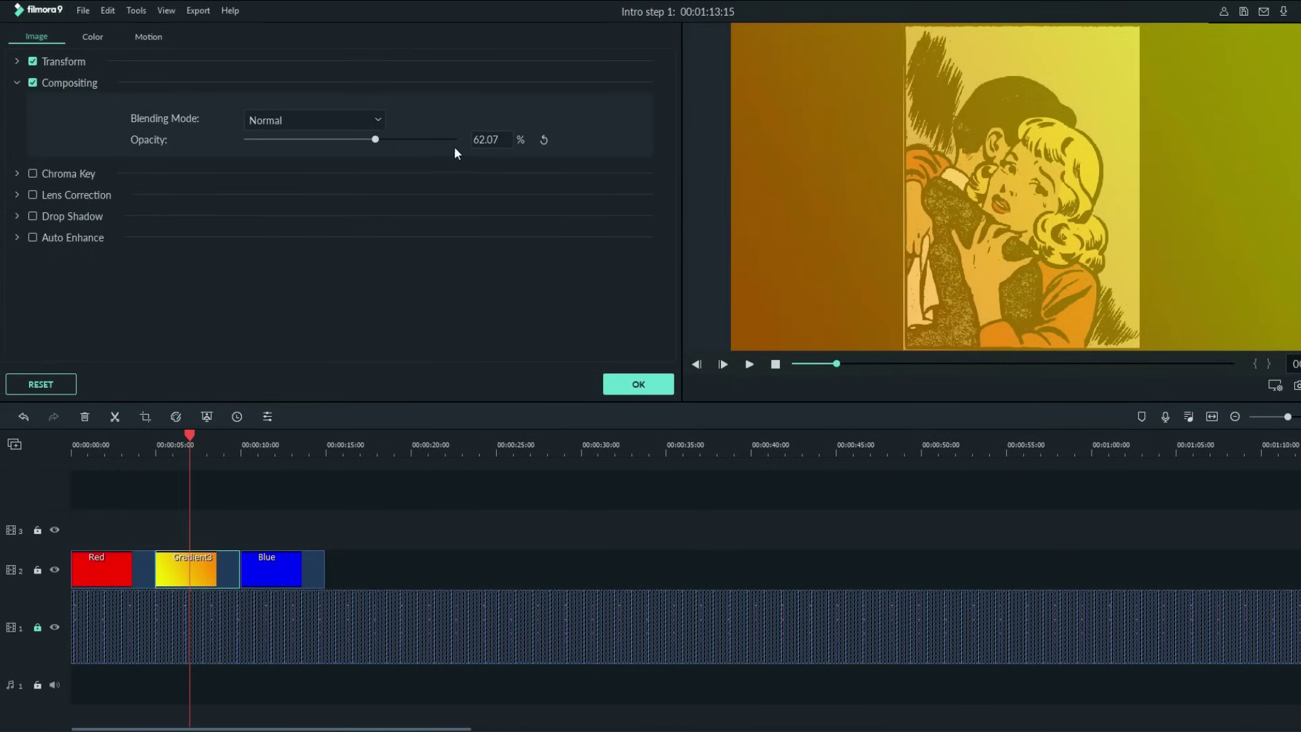
{"action": "left_click", "coordinate": [495, 139]}
{"action": "type", "text": "70"}
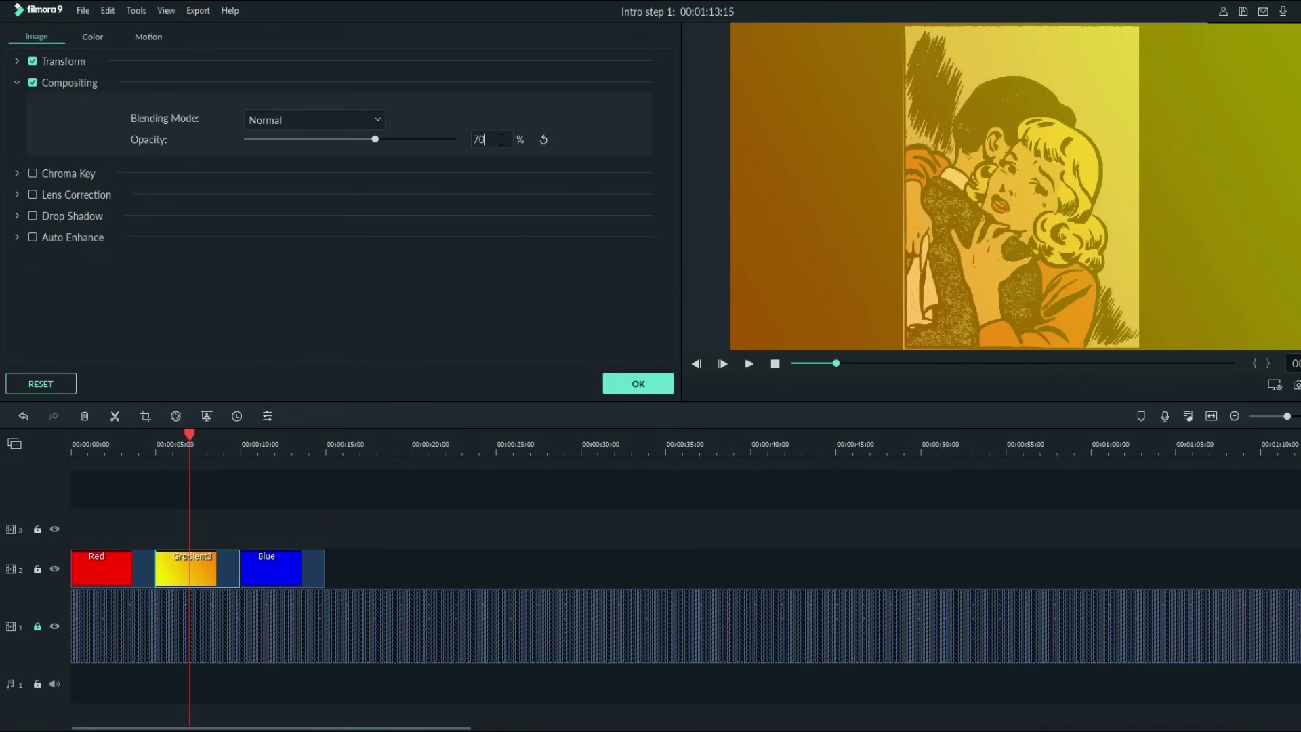
{"action": "key", "text": "Return"}
{"action": "left_click", "coordinate": [644, 388]}
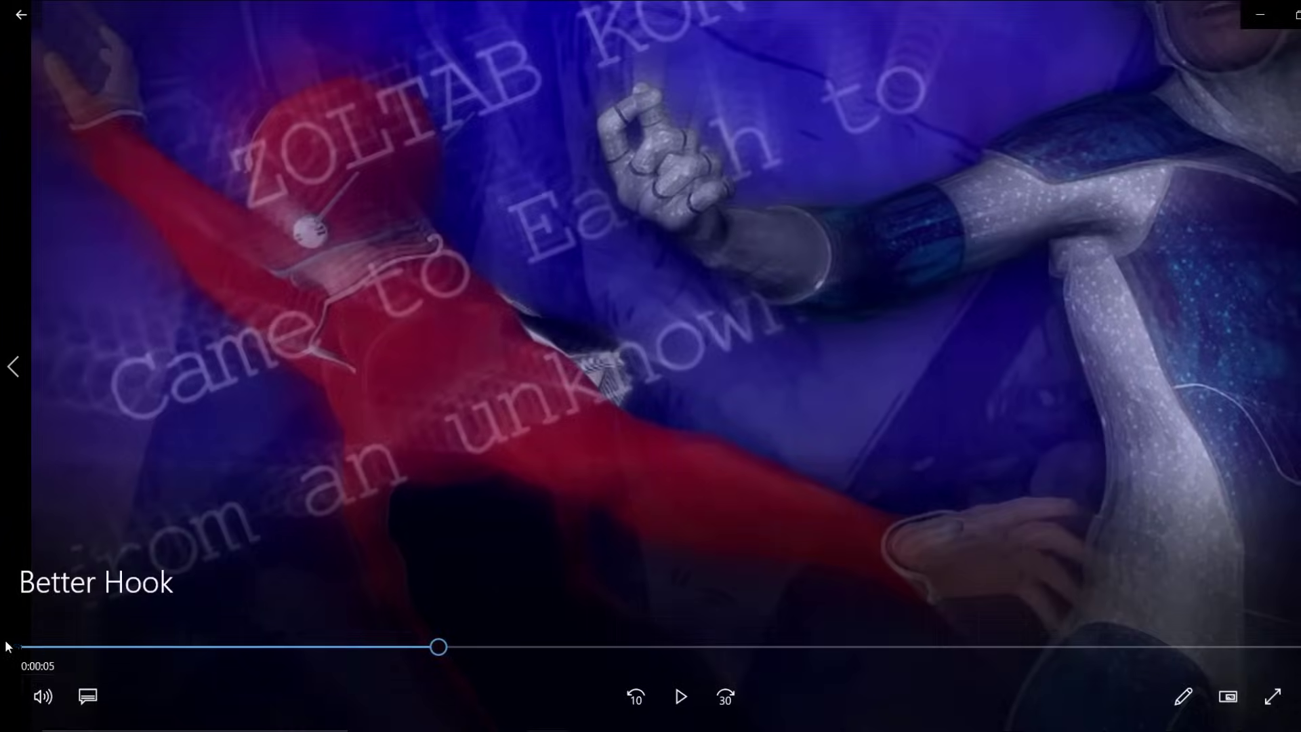
Play the Better Hook reference video from its beginning in the media player, pause it and return to Filmora
{"action": "left_click", "coordinate": [27, 649]}
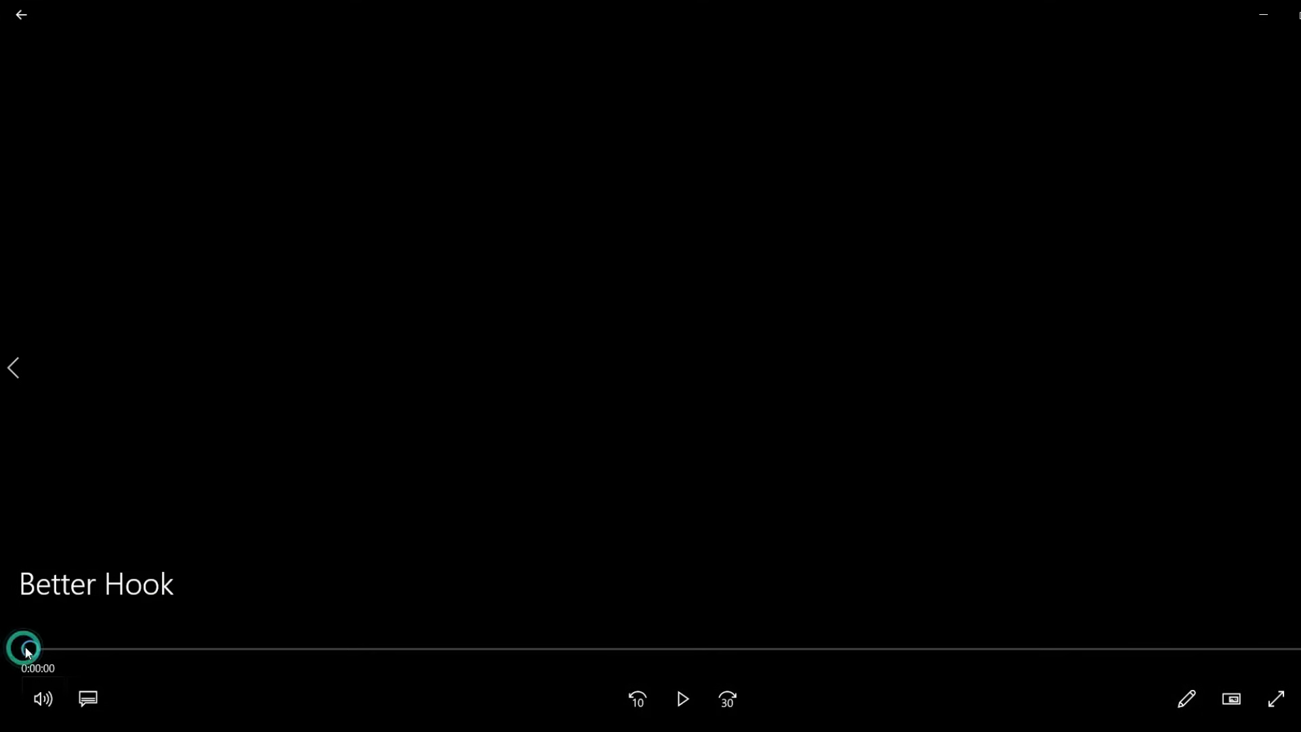
{"action": "left_click", "coordinate": [689, 705]}
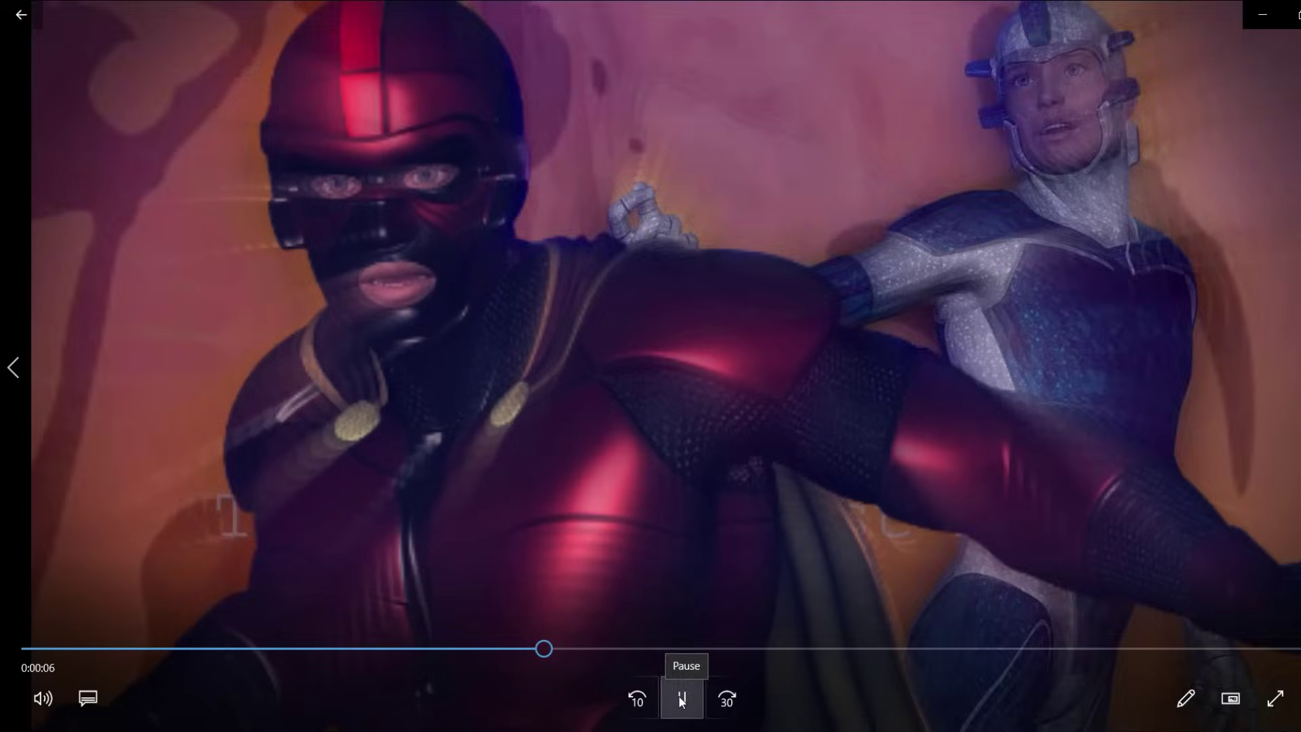
{"action": "left_click", "coordinate": [681, 699]}
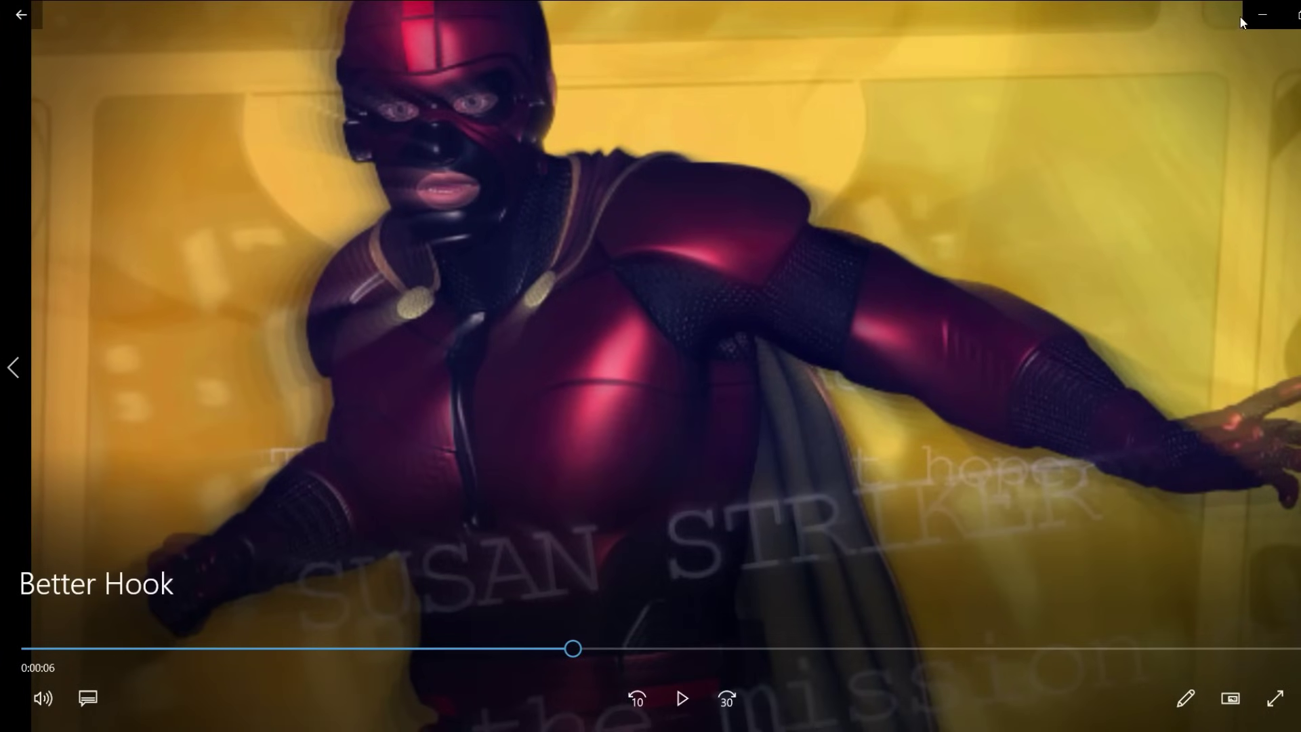
{"action": "left_click", "coordinate": [1261, 19]}
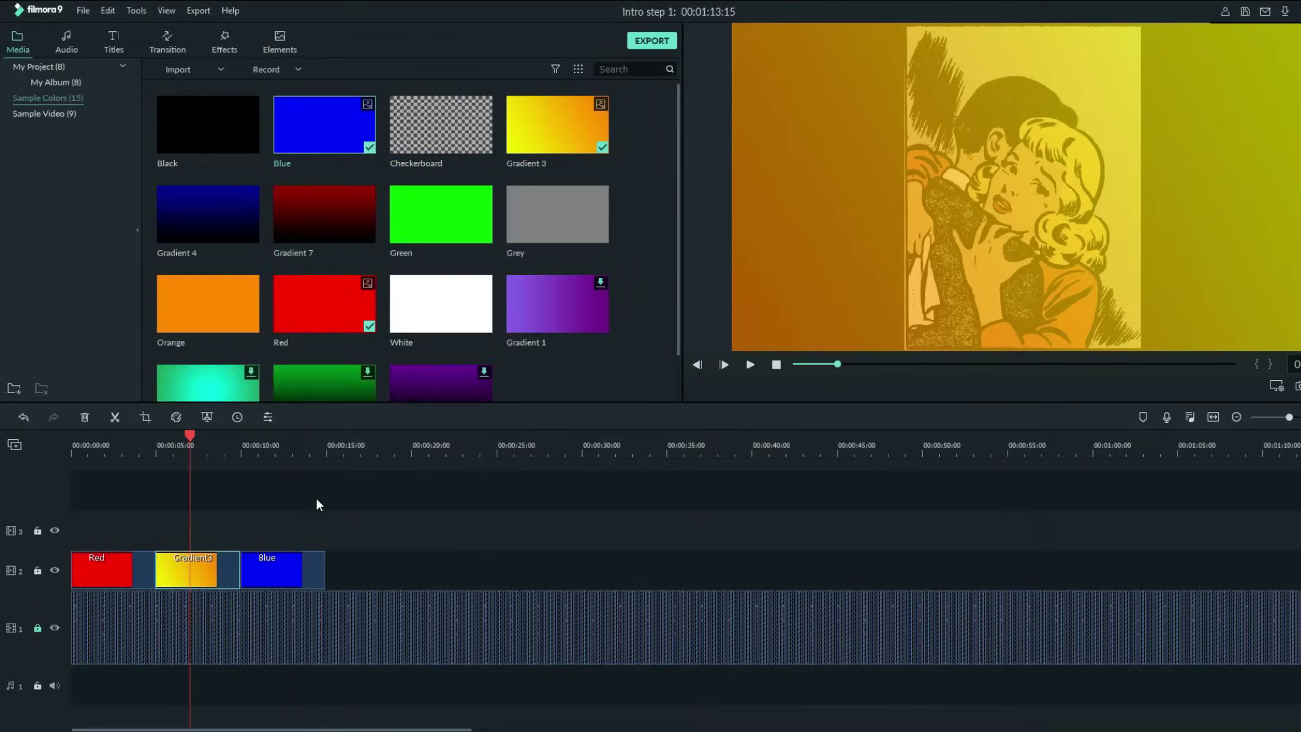
Extend the end of the Blue clip on track 2 over the remaining images, then scrub across the Red-to-Gradient 3 cut
{"action": "left_click", "coordinate": [318, 566]}
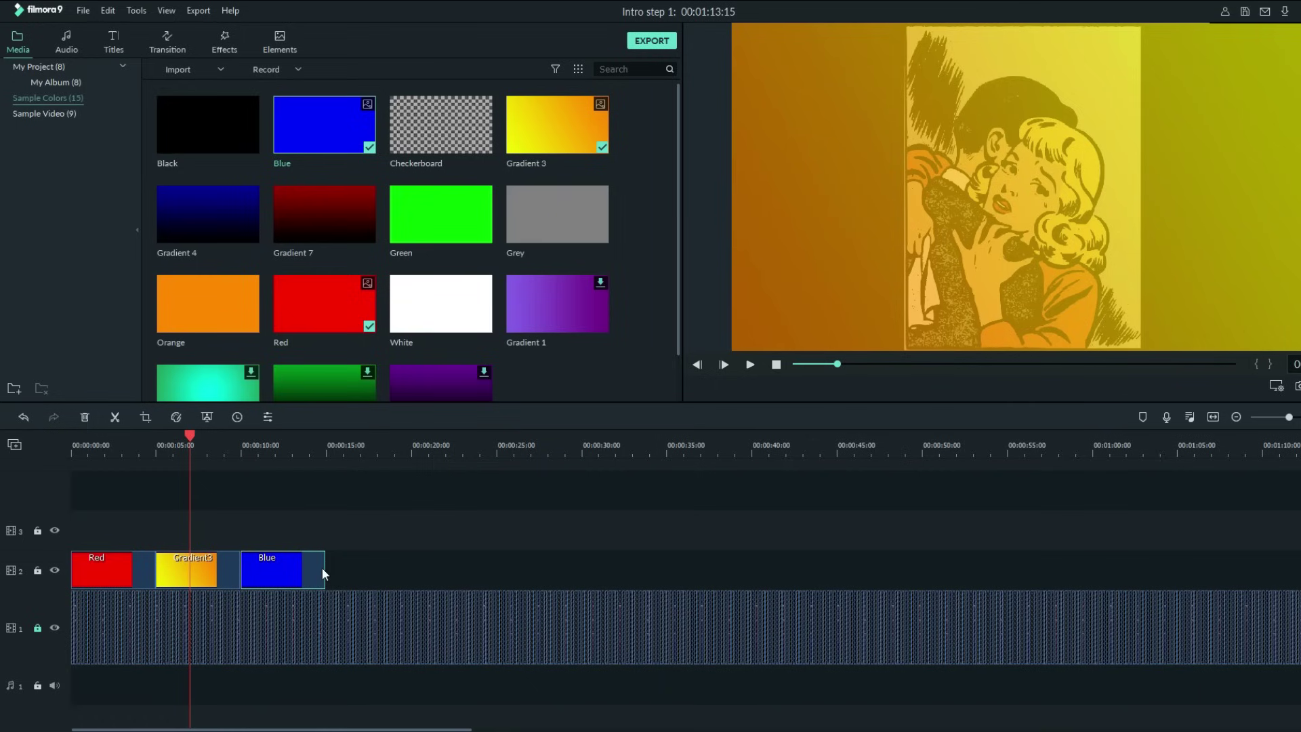
{"action": "left_click_drag", "start_coordinate": [326, 565], "coordinate": [1300, 568]}
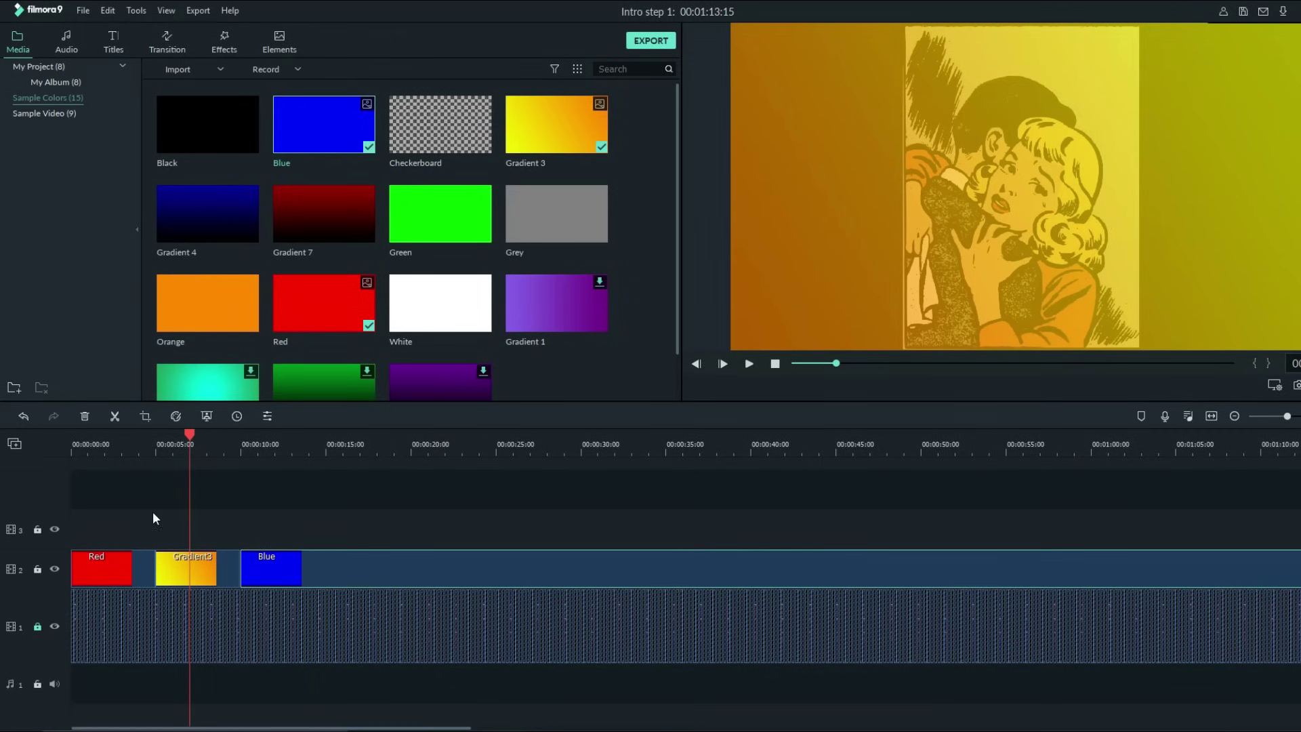
{"action": "left_click", "coordinate": [135, 448]}
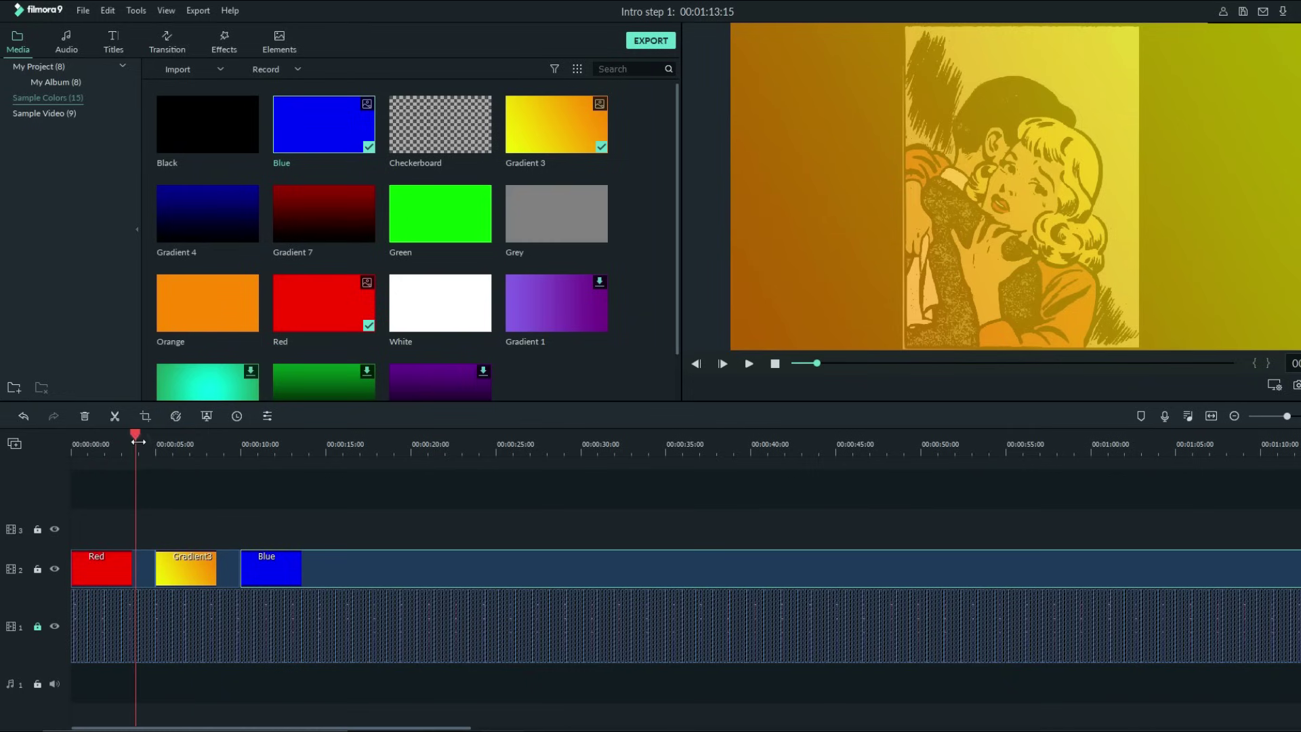
{"action": "left_click_drag", "start_coordinate": [135, 434], "coordinate": [169, 439]}
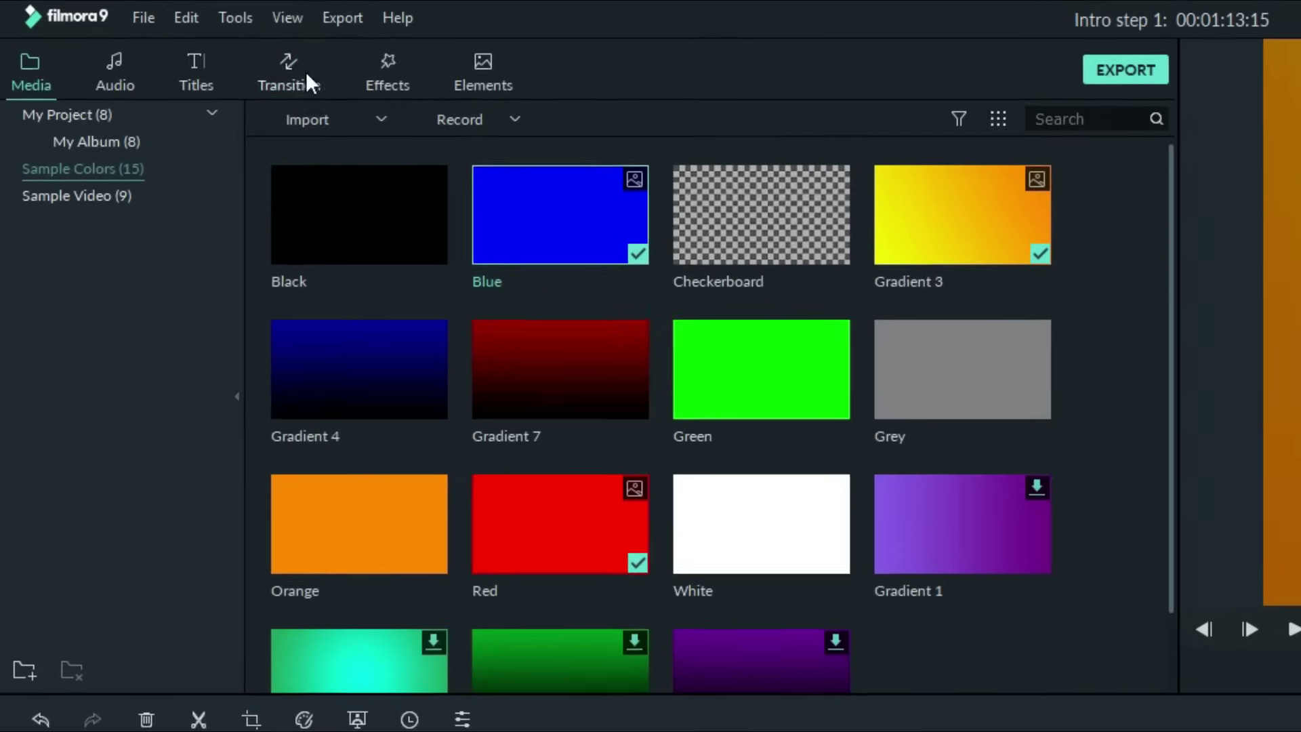
Find the Dissolve transition and add it at the Red–Gradient 3 and Gradient 3–Blue cuts on track 2
{"action": "left_click", "coordinate": [248, 60]}
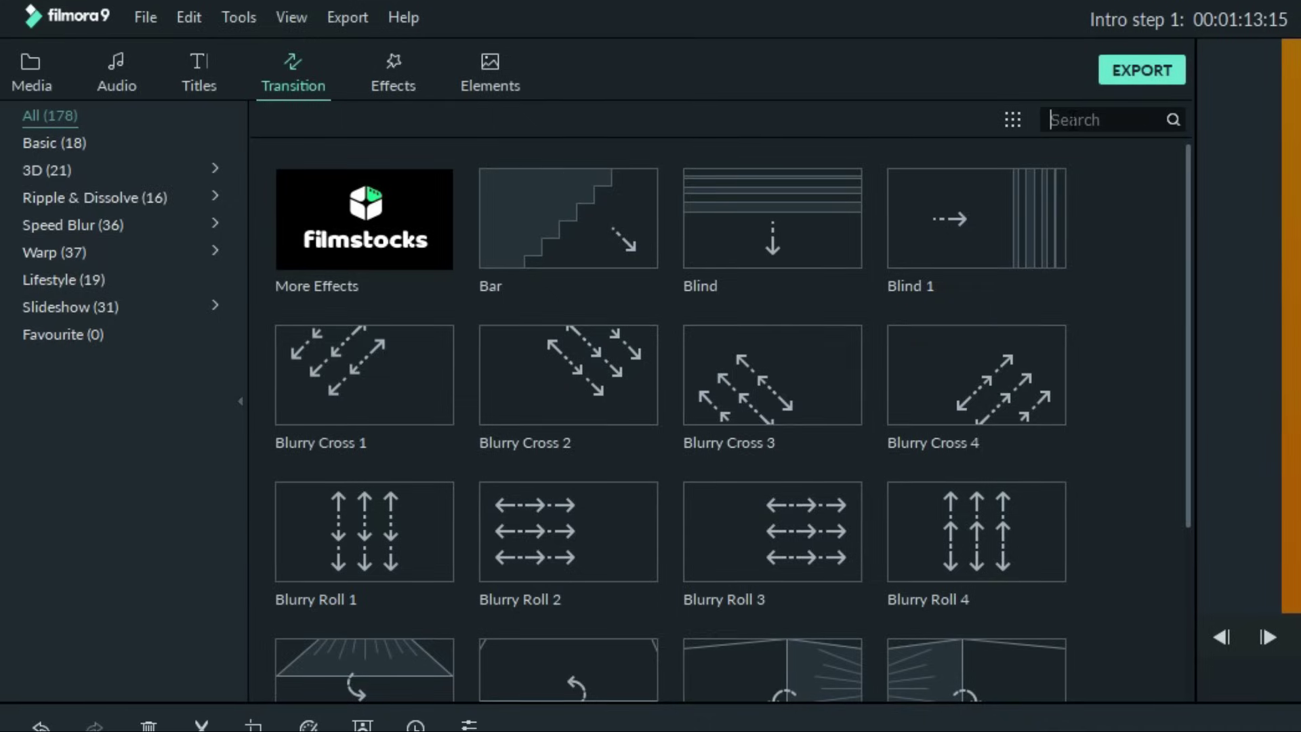
{"action": "type", "text": "dis"}
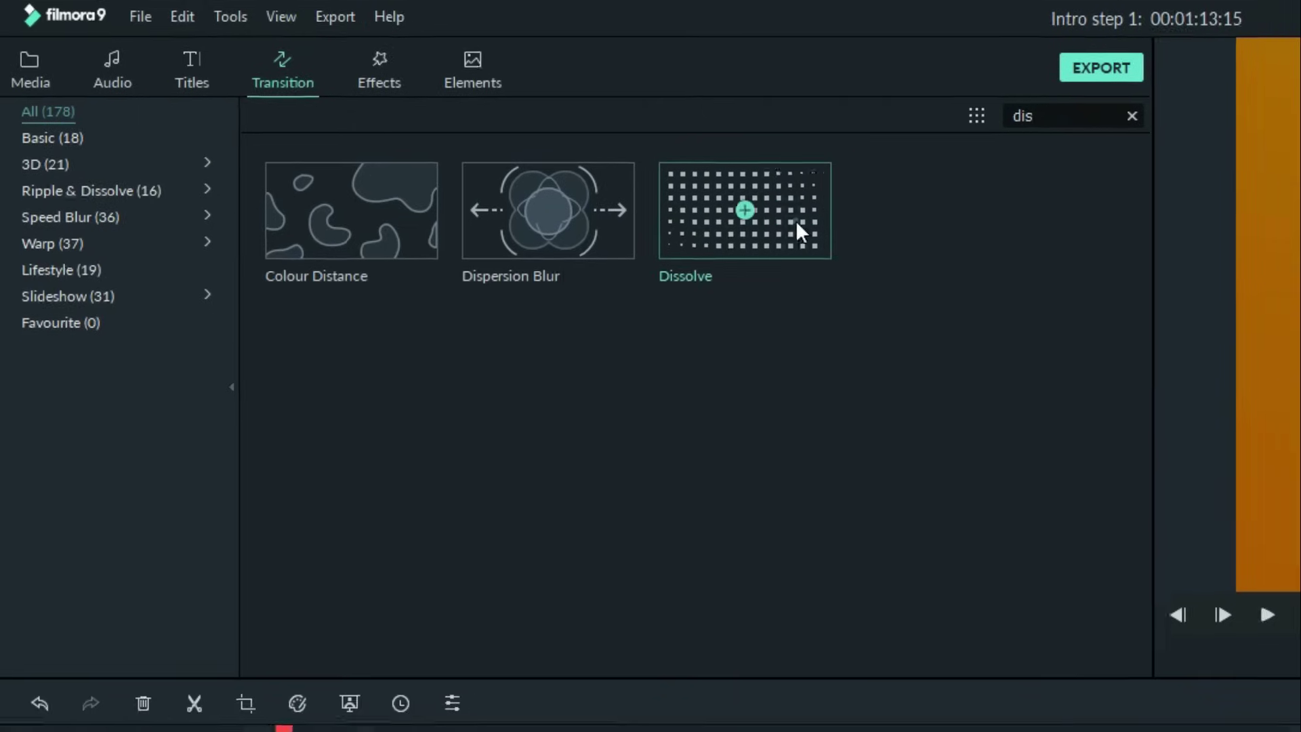
{"action": "left_click_drag", "start_coordinate": [802, 232], "coordinate": [272, 731]}
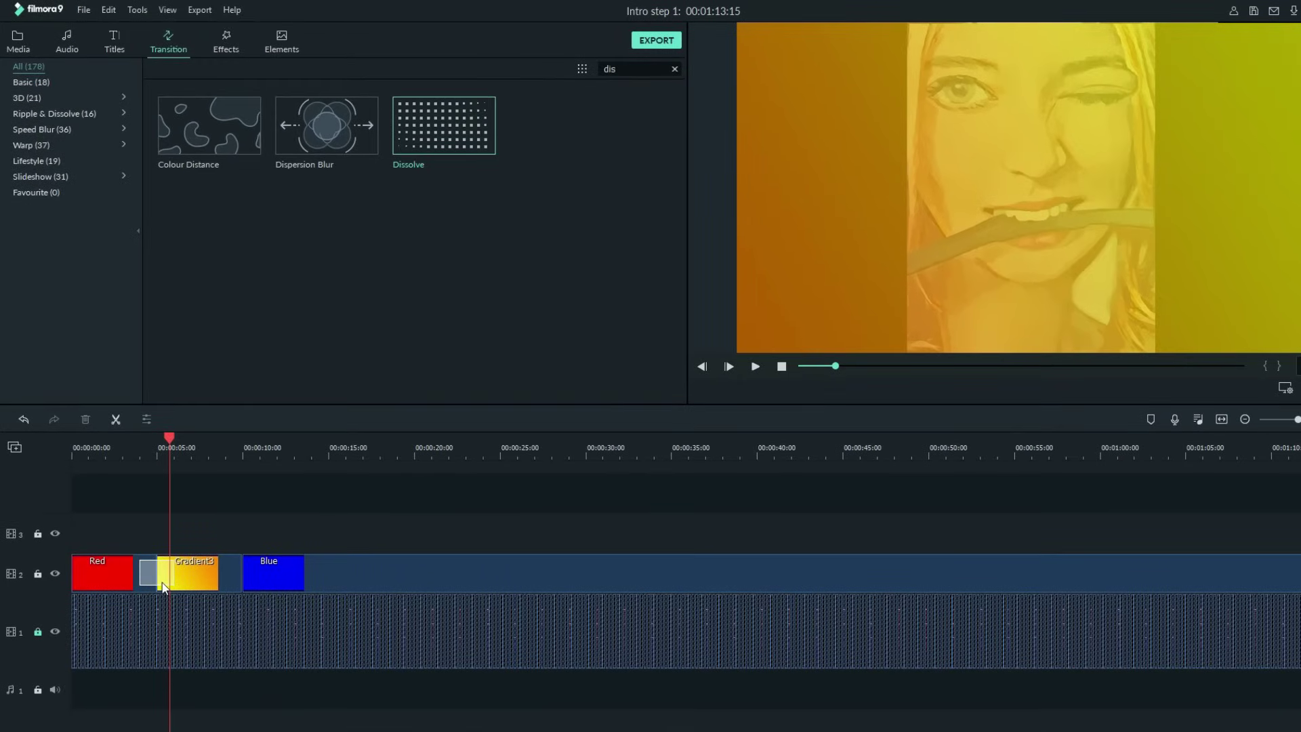
{"action": "left_click_drag", "start_coordinate": [162, 587], "coordinate": [165, 591]}
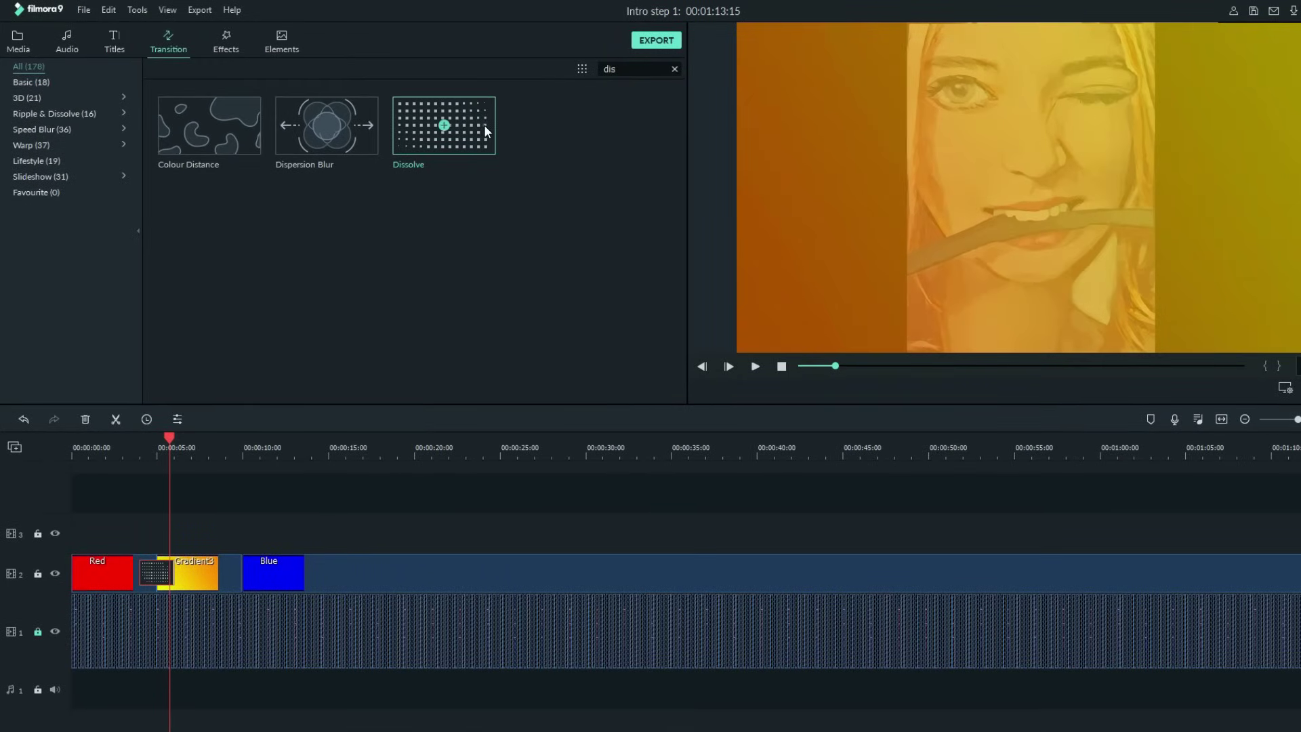
{"action": "left_click_drag", "start_coordinate": [487, 131], "coordinate": [243, 571]}
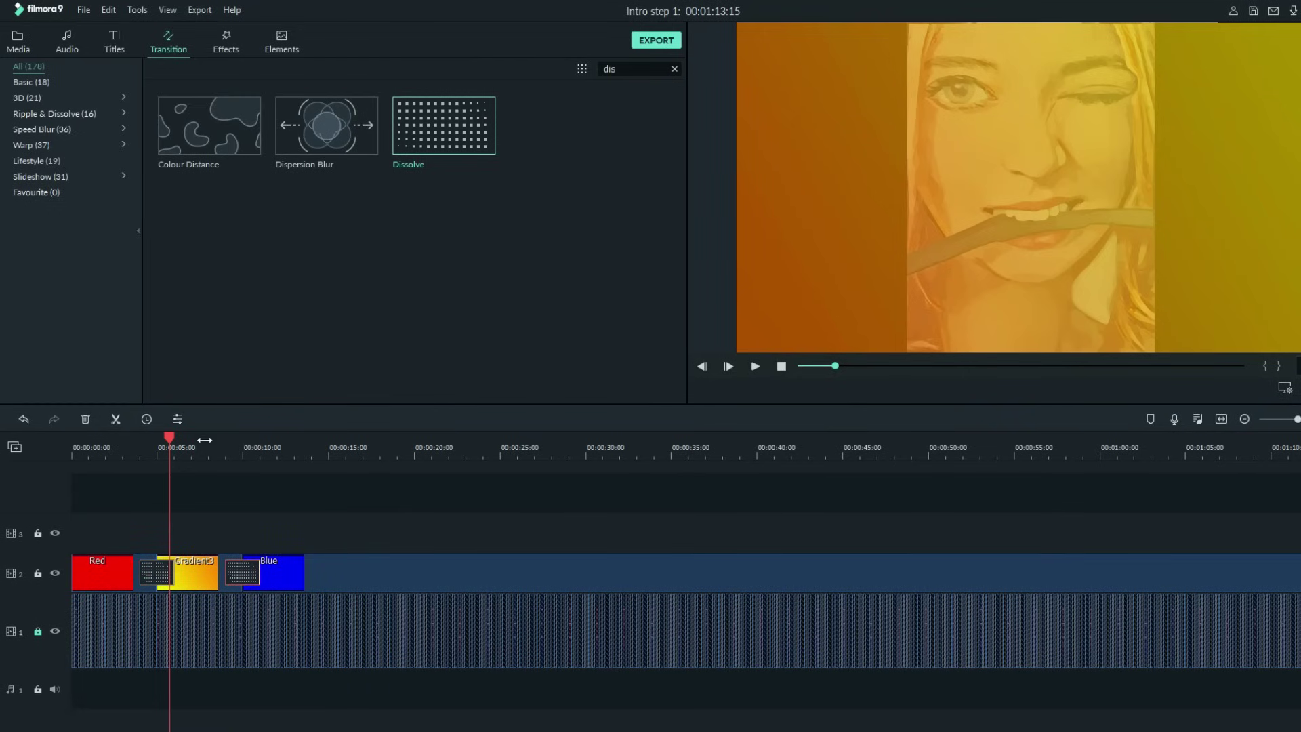
Play the sequence from the start to check the dissolves between the color clips
{"action": "left_click_drag", "start_coordinate": [204, 440], "coordinate": [364, 457]}
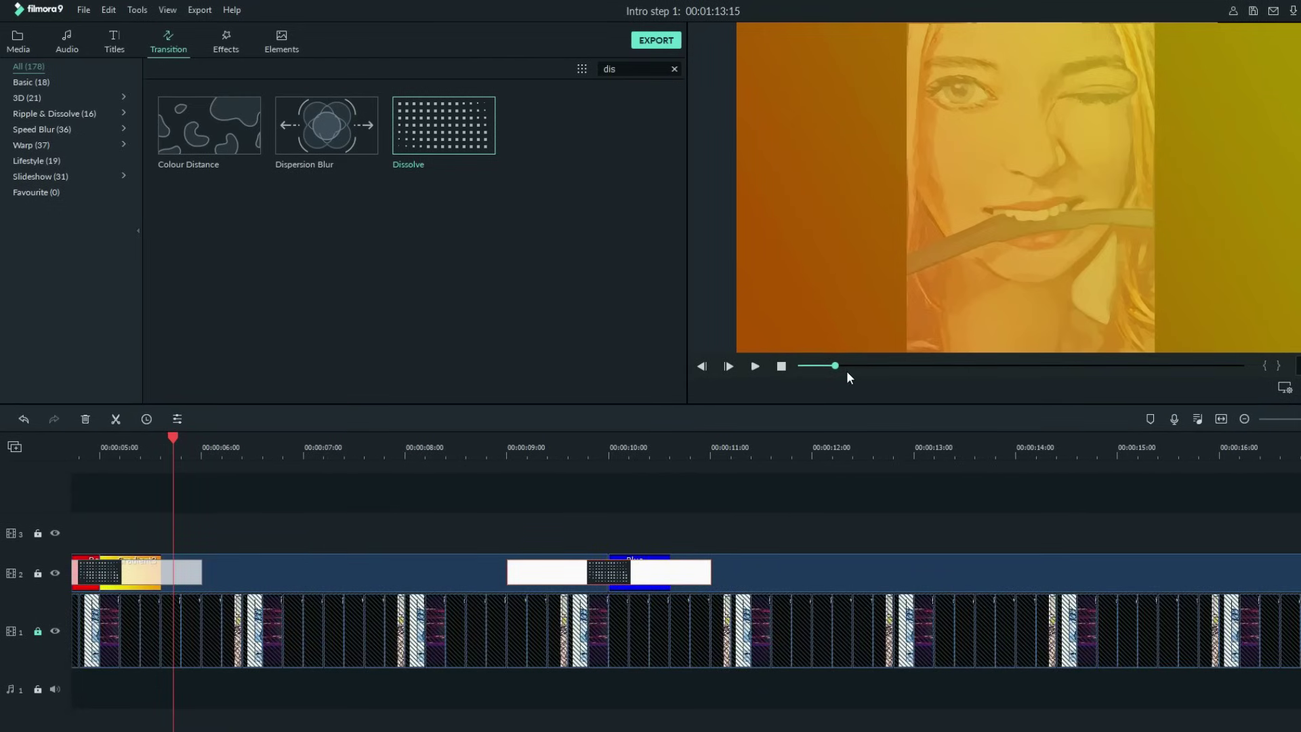
{"action": "left_click", "coordinate": [781, 367]}
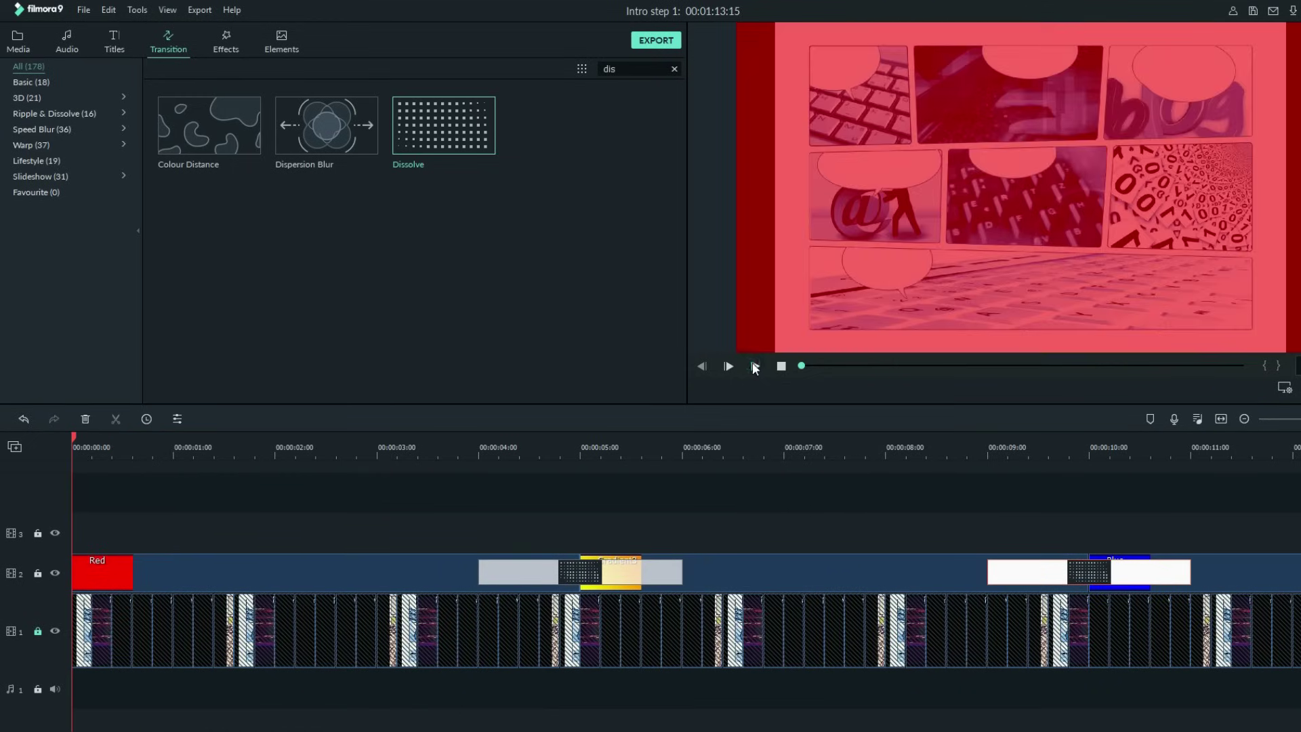
{"action": "left_click", "coordinate": [754, 367]}
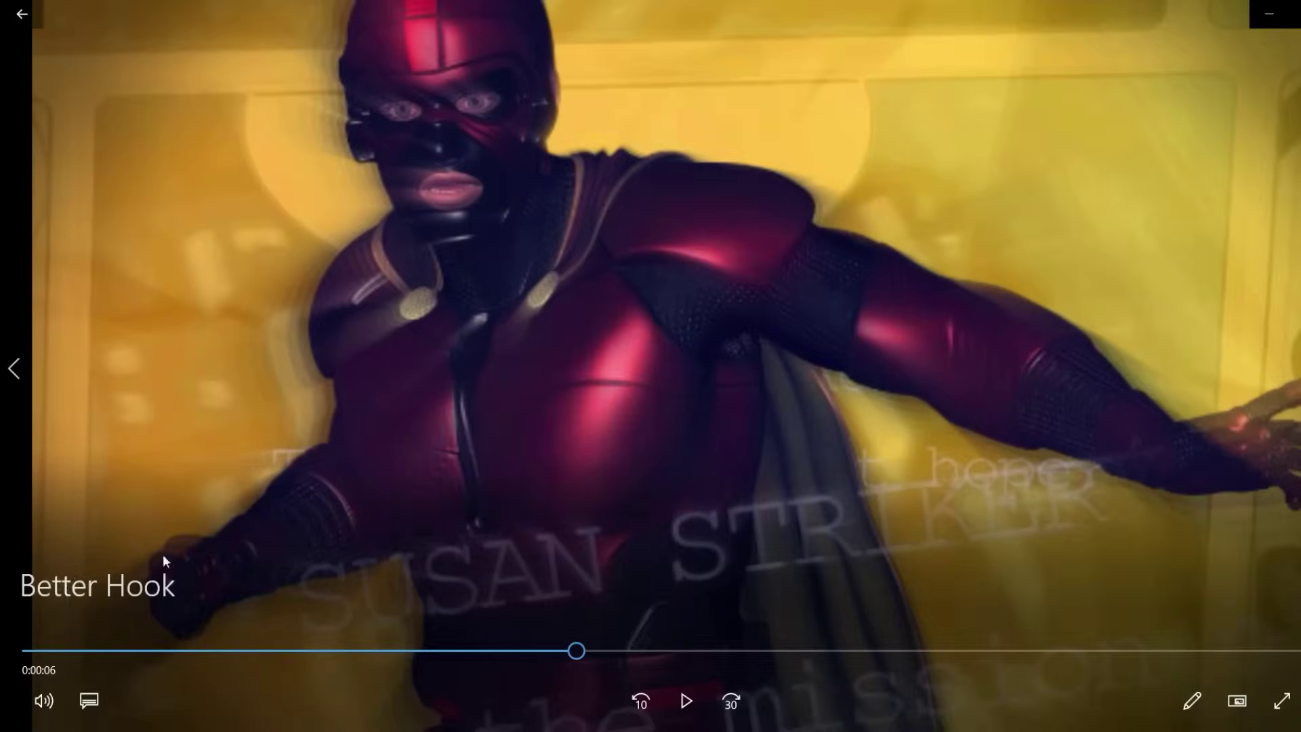
Replay the Better Hook reference video from its beginning to examine how its tints change, then pause it
{"action": "left_click", "coordinate": [23, 651]}
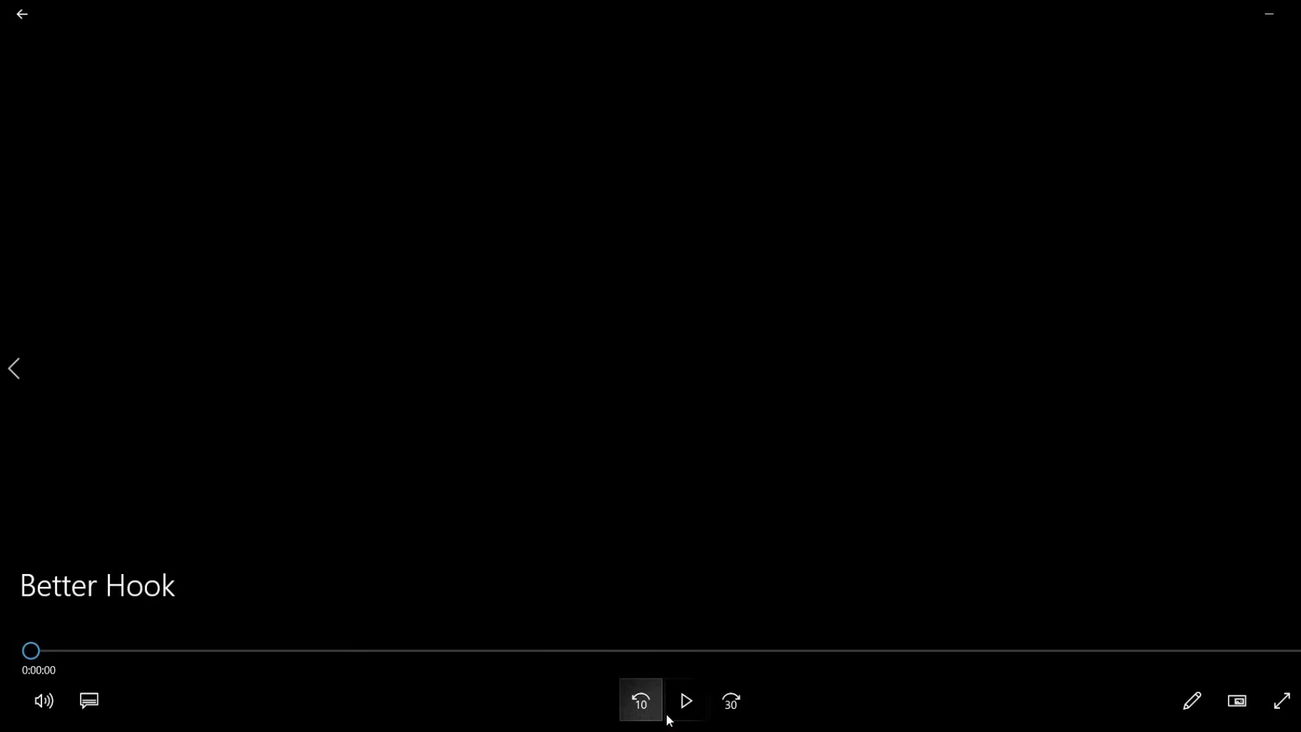
{"action": "left_click", "coordinate": [687, 708]}
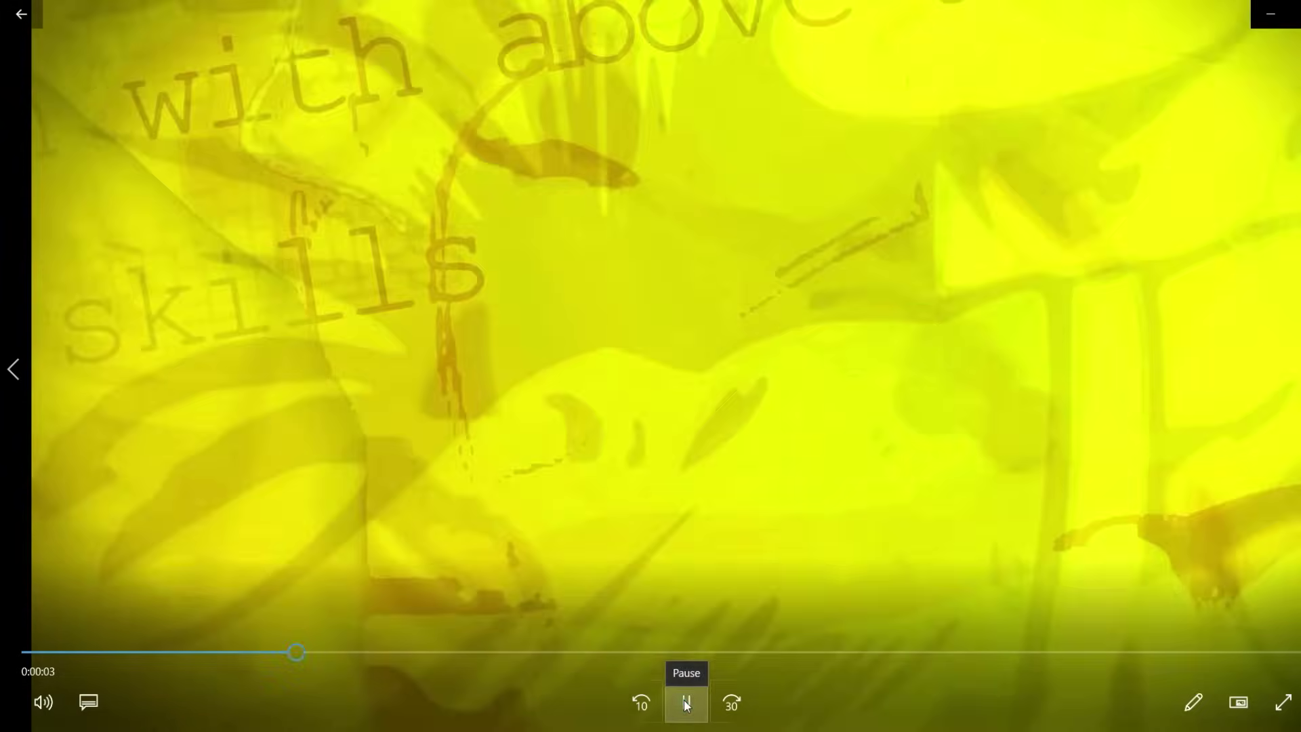
{"action": "left_click", "coordinate": [684, 700]}
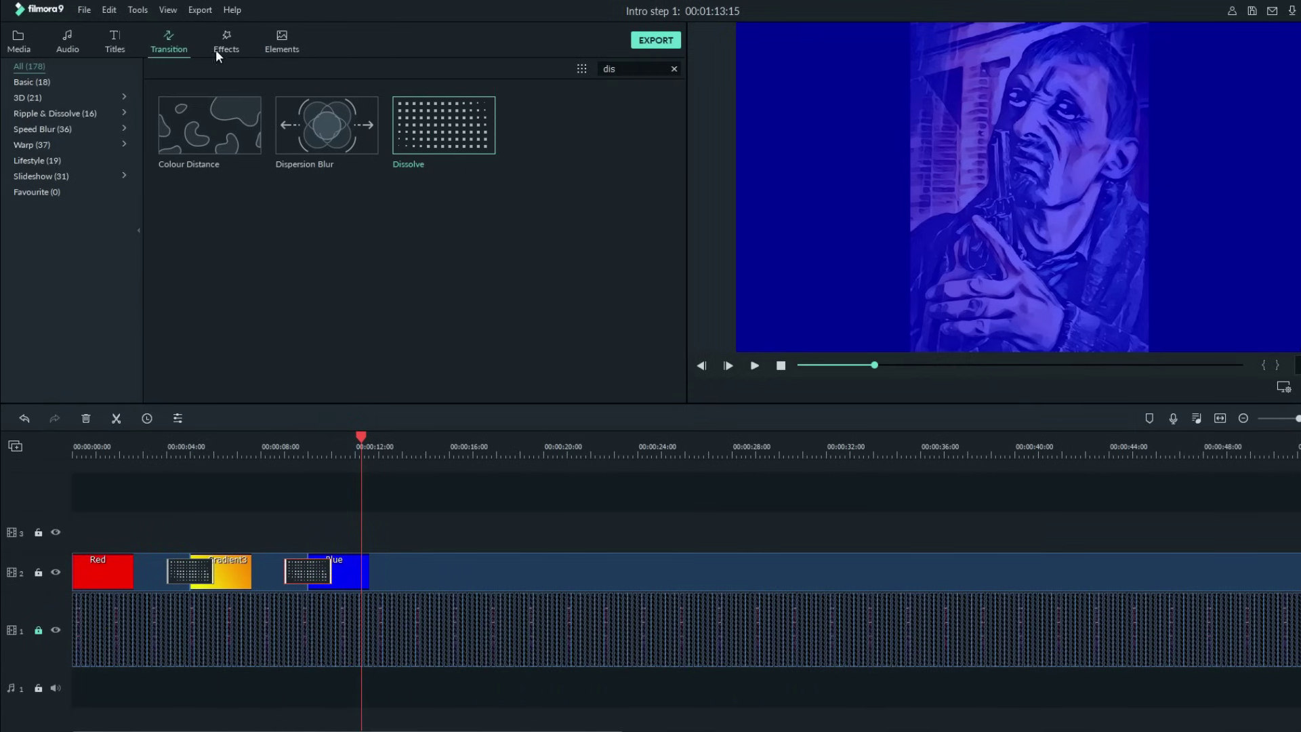
Start a local MP4 export of the project and name the file "Marvel intro bounce"
{"action": "left_click", "coordinate": [656, 40]}
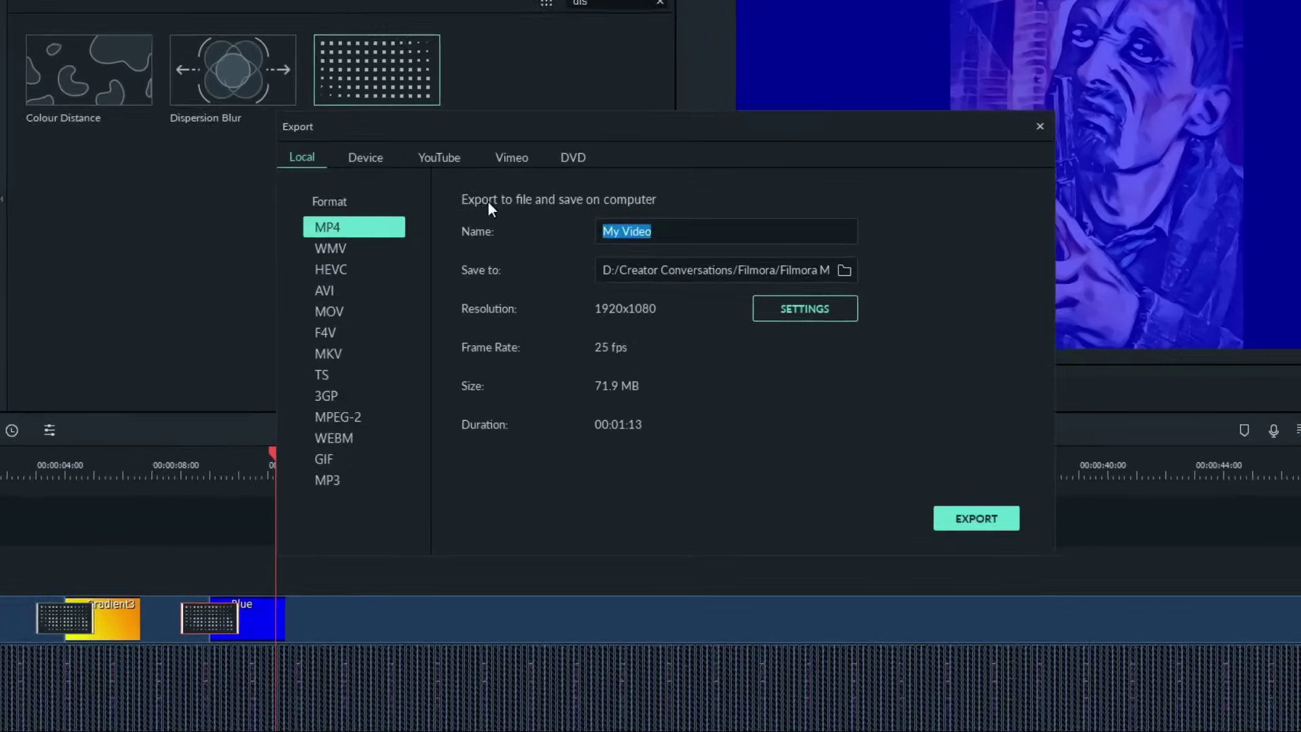
{"action": "type", "text": "Mar"}
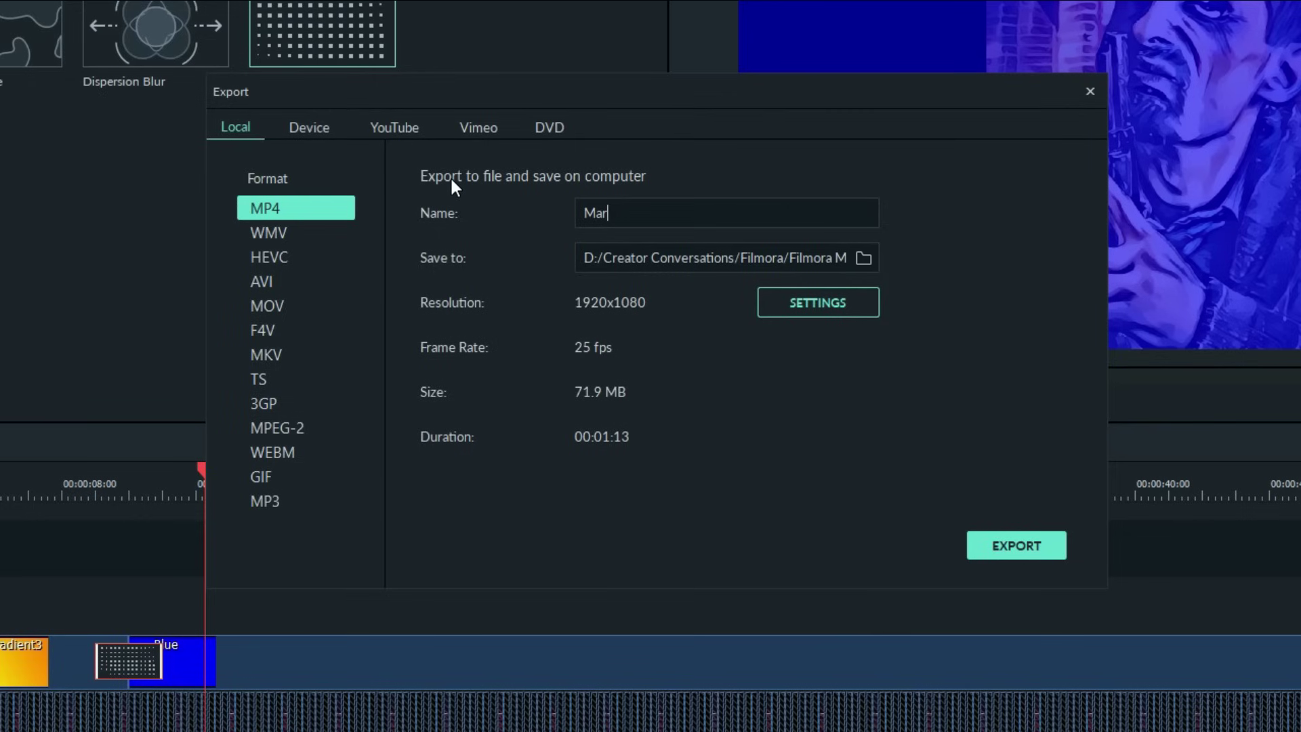
{"action": "type", "text": "vel intro ounc"}
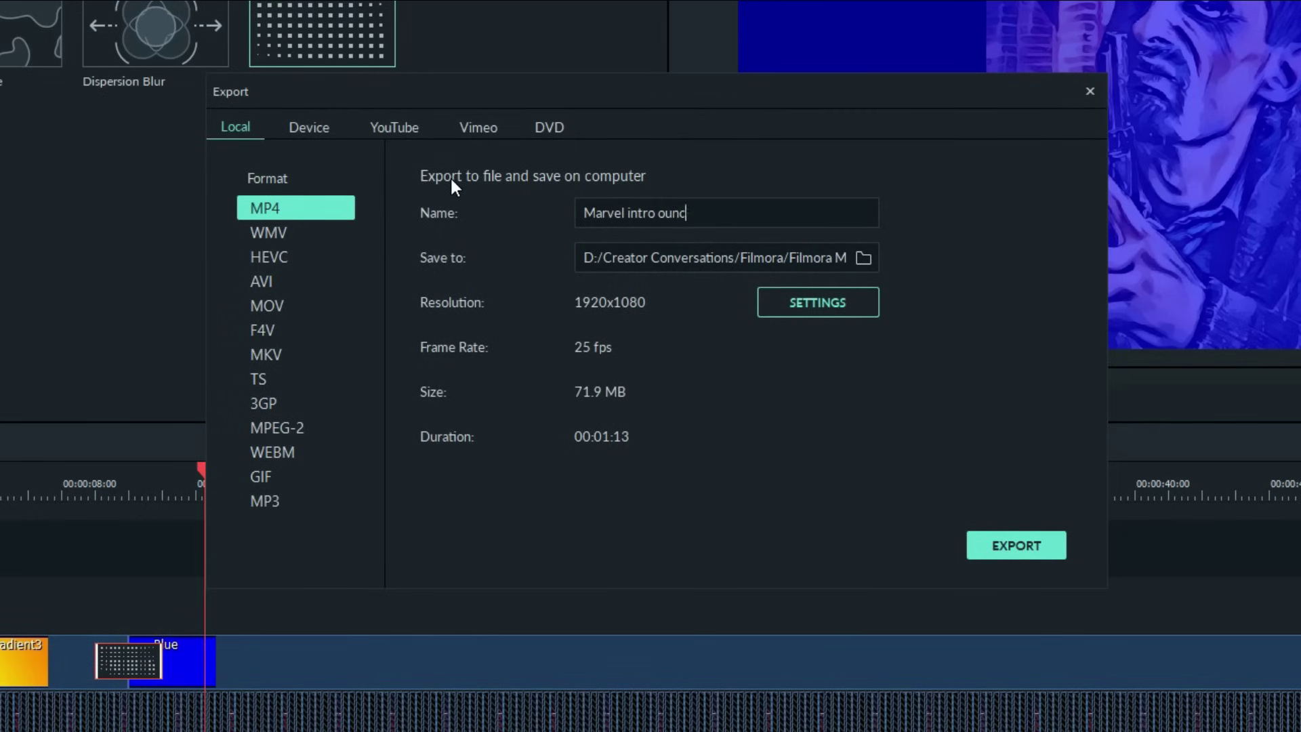
{"action": "type", "text": "e"}
{"action": "key", "text": "BackSpace"}
{"action": "key", "text": "BackSpace"}
{"action": "key", "text": "BackSpace"}
{"action": "type", "text": "bounce"}
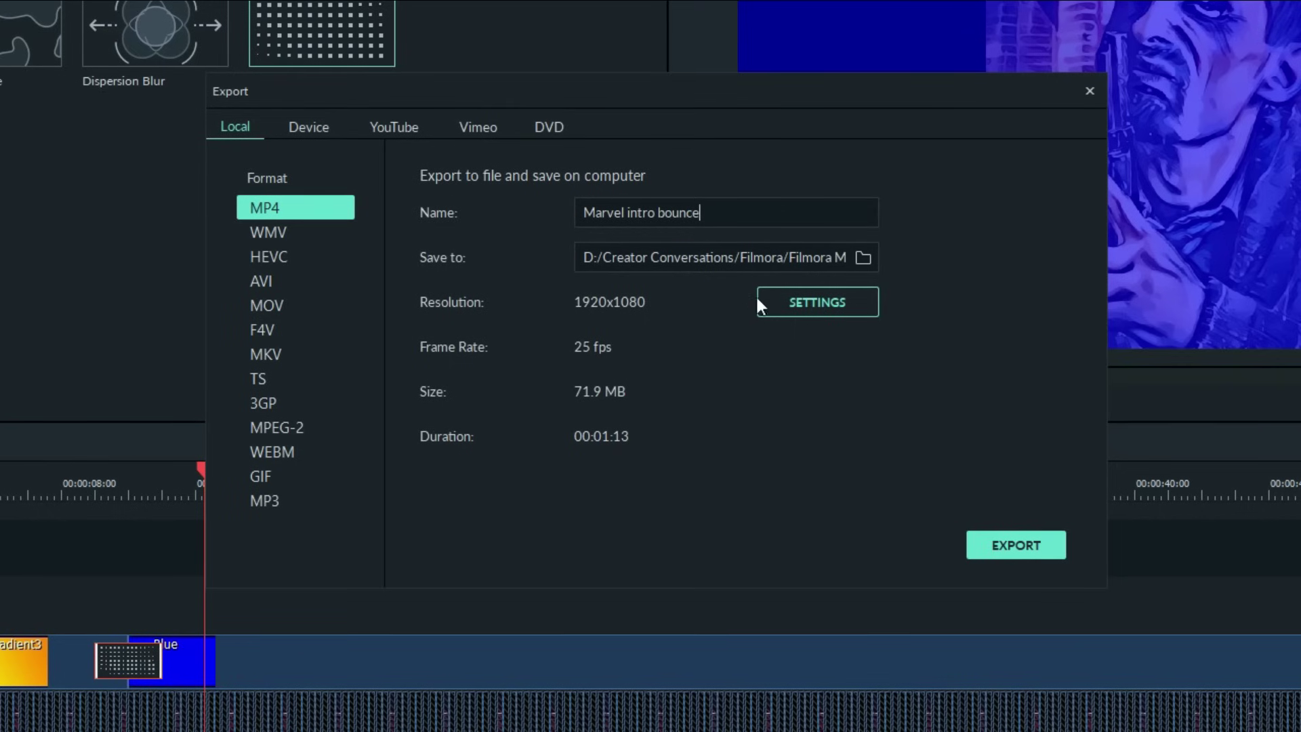
Set the frame rate in the export settings to 30 fps
{"action": "left_click", "coordinate": [796, 319]}
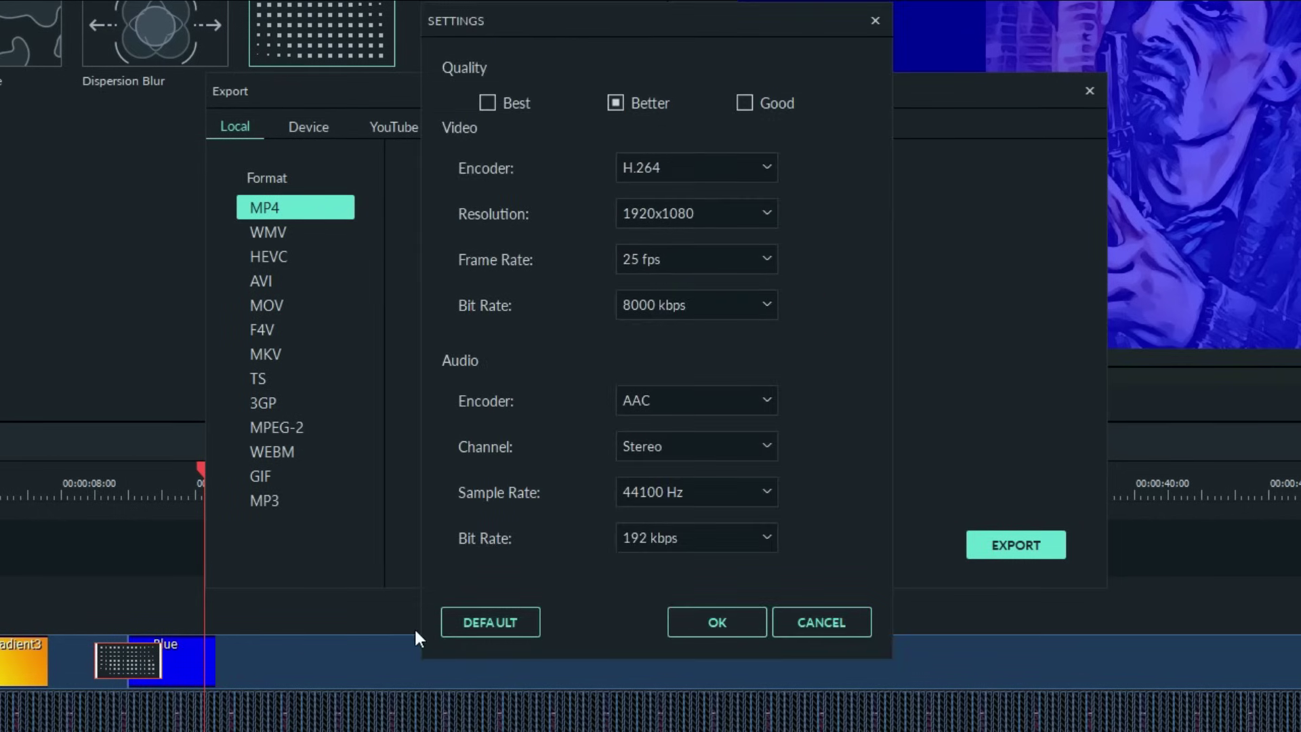
{"action": "left_click", "coordinate": [766, 258]}
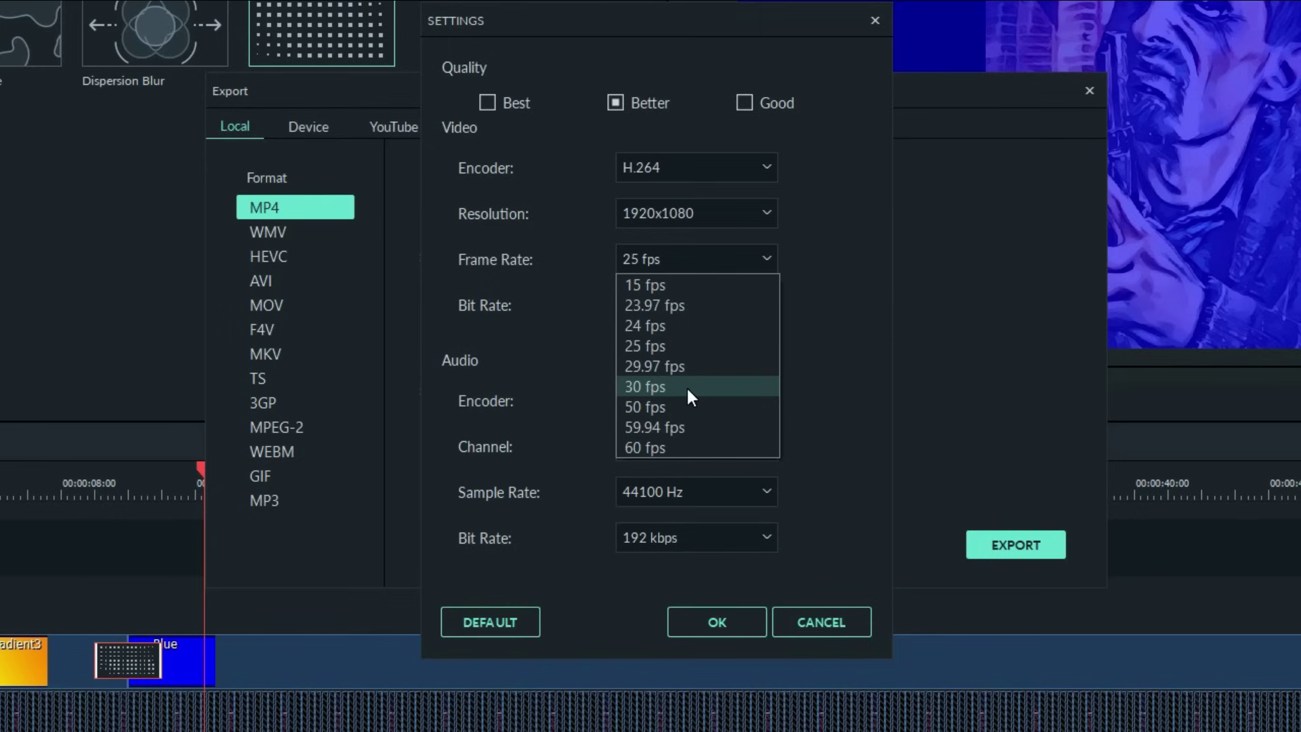
{"action": "left_click", "coordinate": [686, 385]}
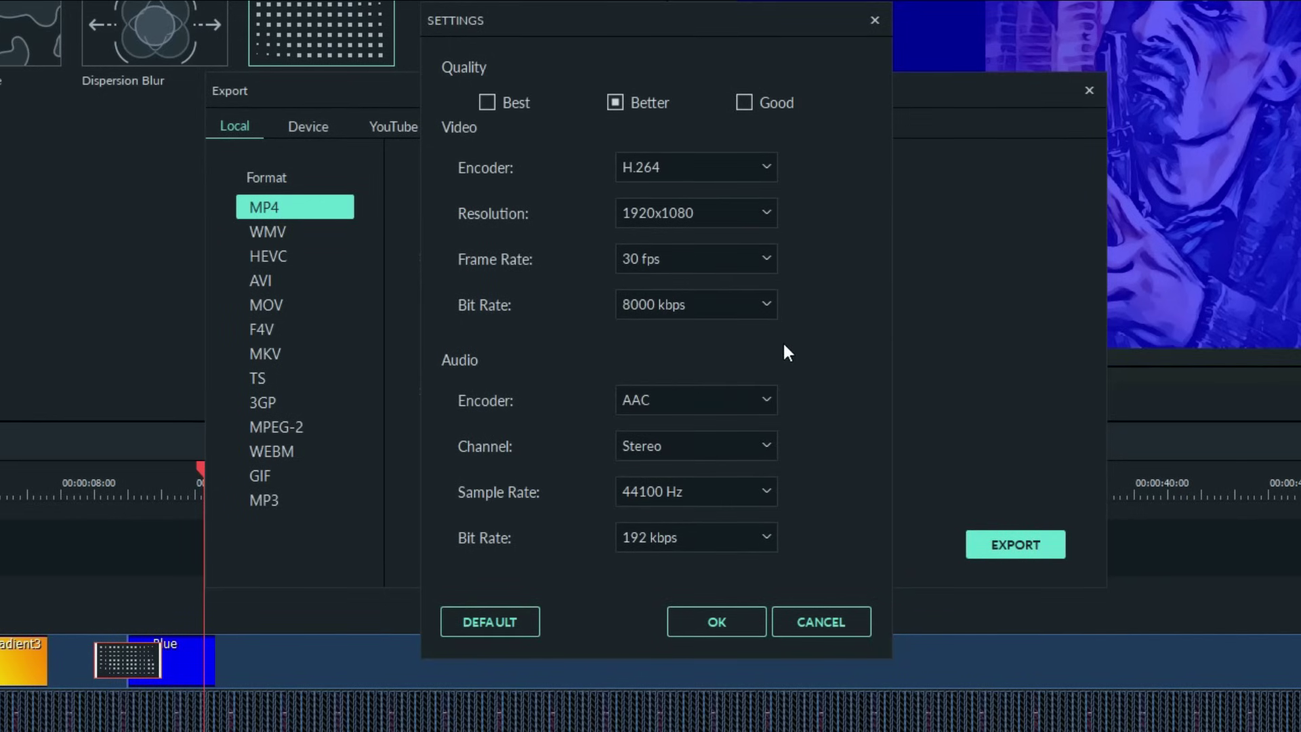
Set the export to Best quality with a custom video bit rate of 40000 kbps and apply the settings
{"action": "left_click", "coordinate": [766, 306]}
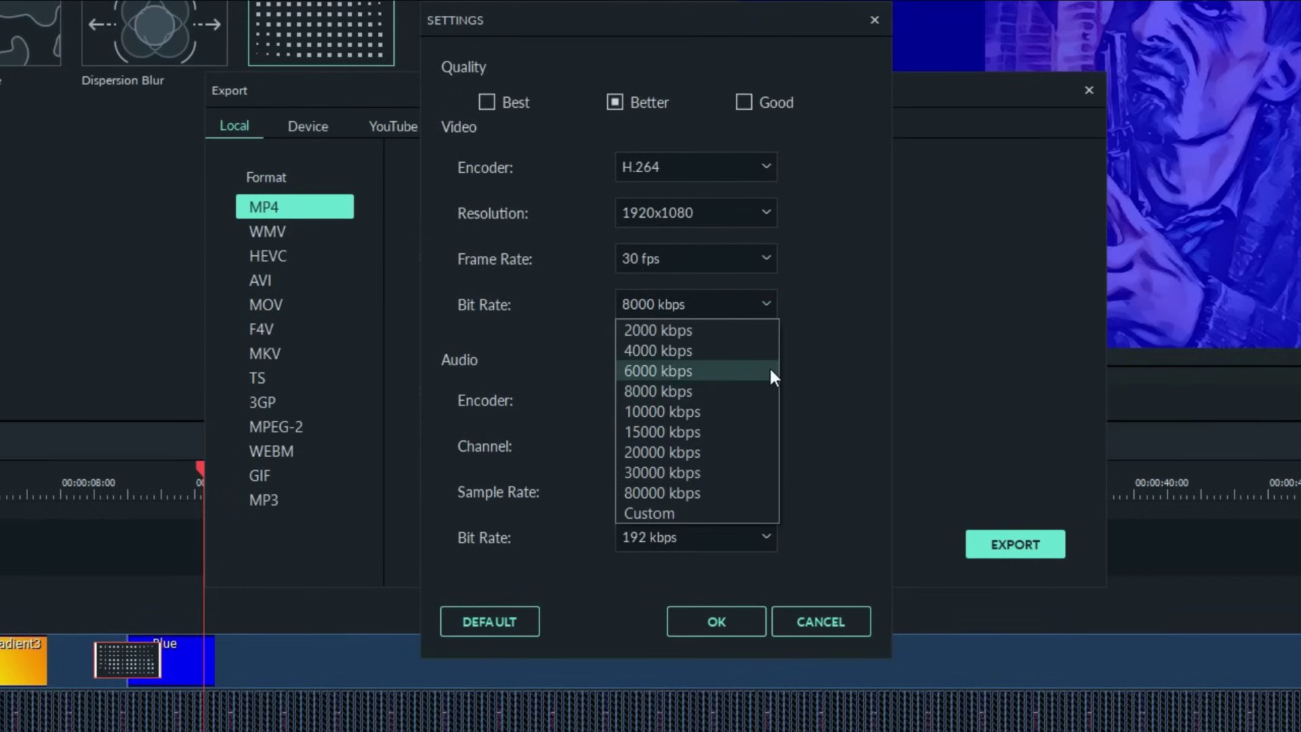
{"action": "left_click", "coordinate": [680, 511]}
{"action": "left_click", "coordinate": [804, 303]}
{"action": "double_click", "coordinate": [806, 303]}
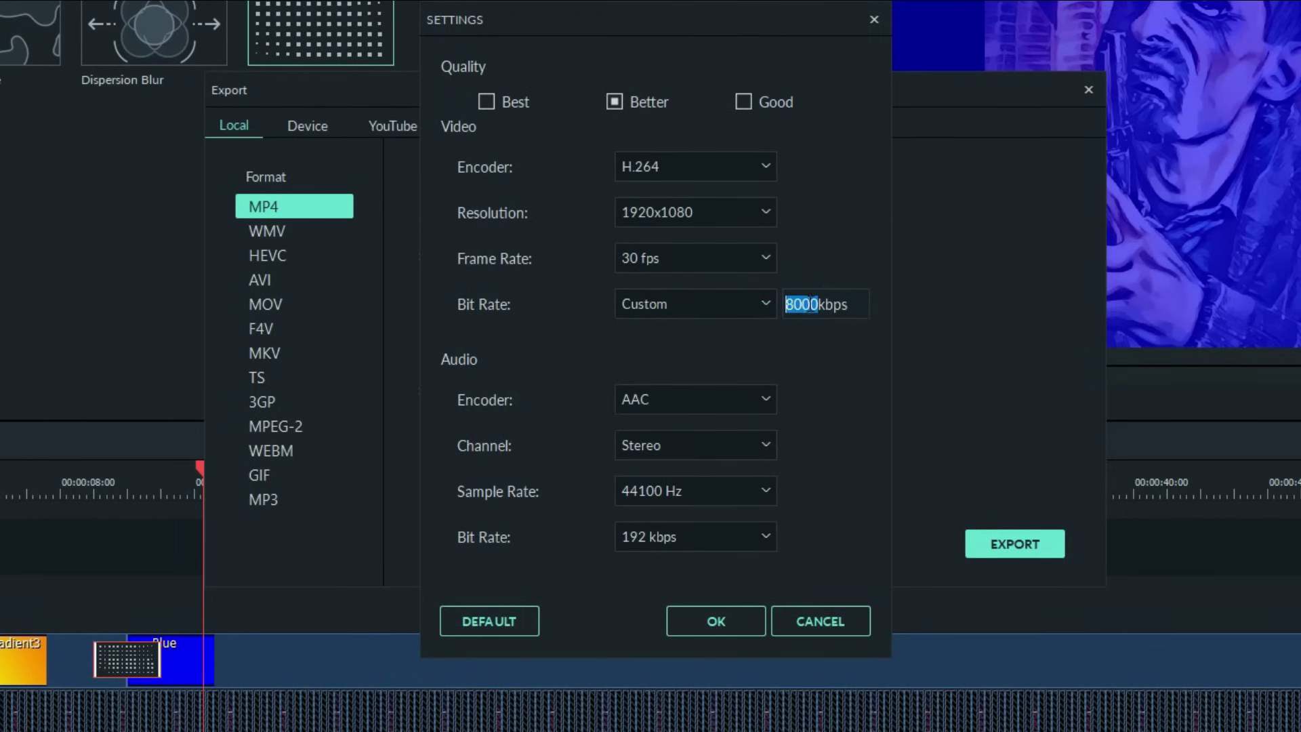
{"action": "type", "text": "40000"}
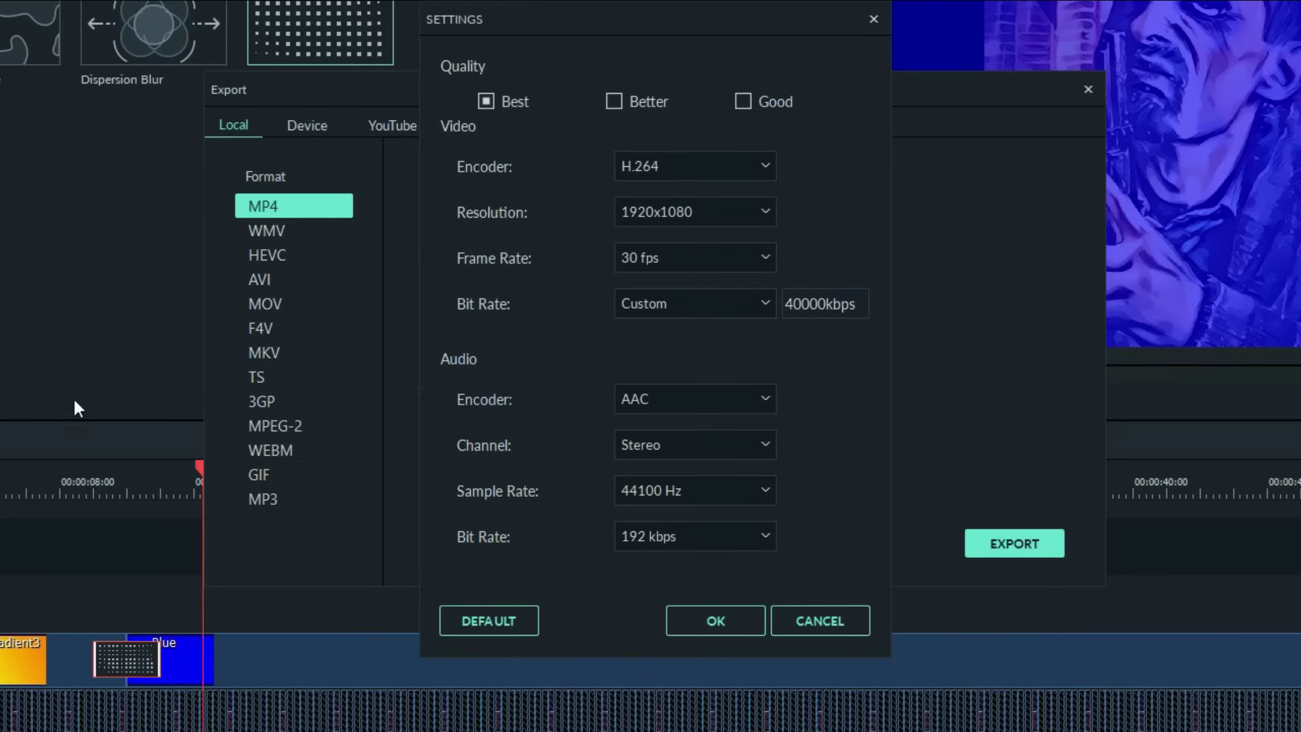
{"action": "left_click", "coordinate": [717, 623]}
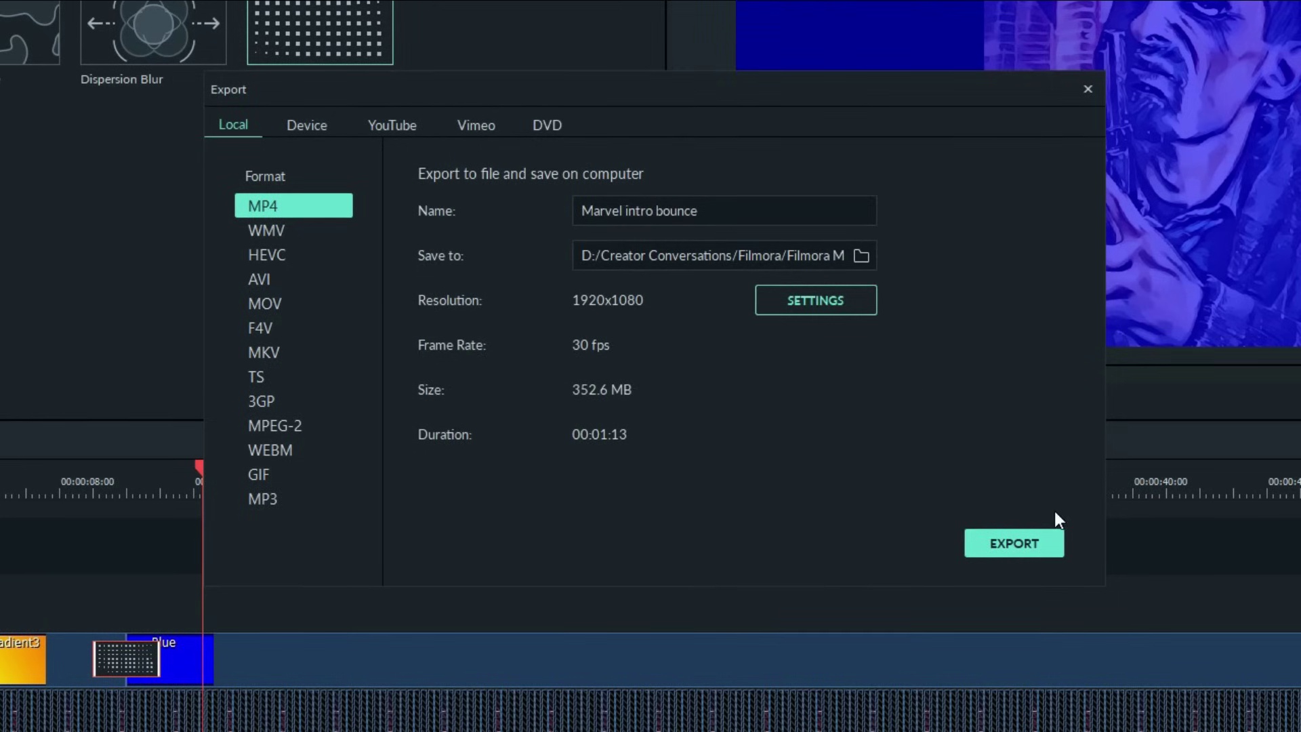
Check the destination folder without changing it, and run the export of the Marvel intro bounce MP4
{"action": "left_click", "coordinate": [862, 258]}
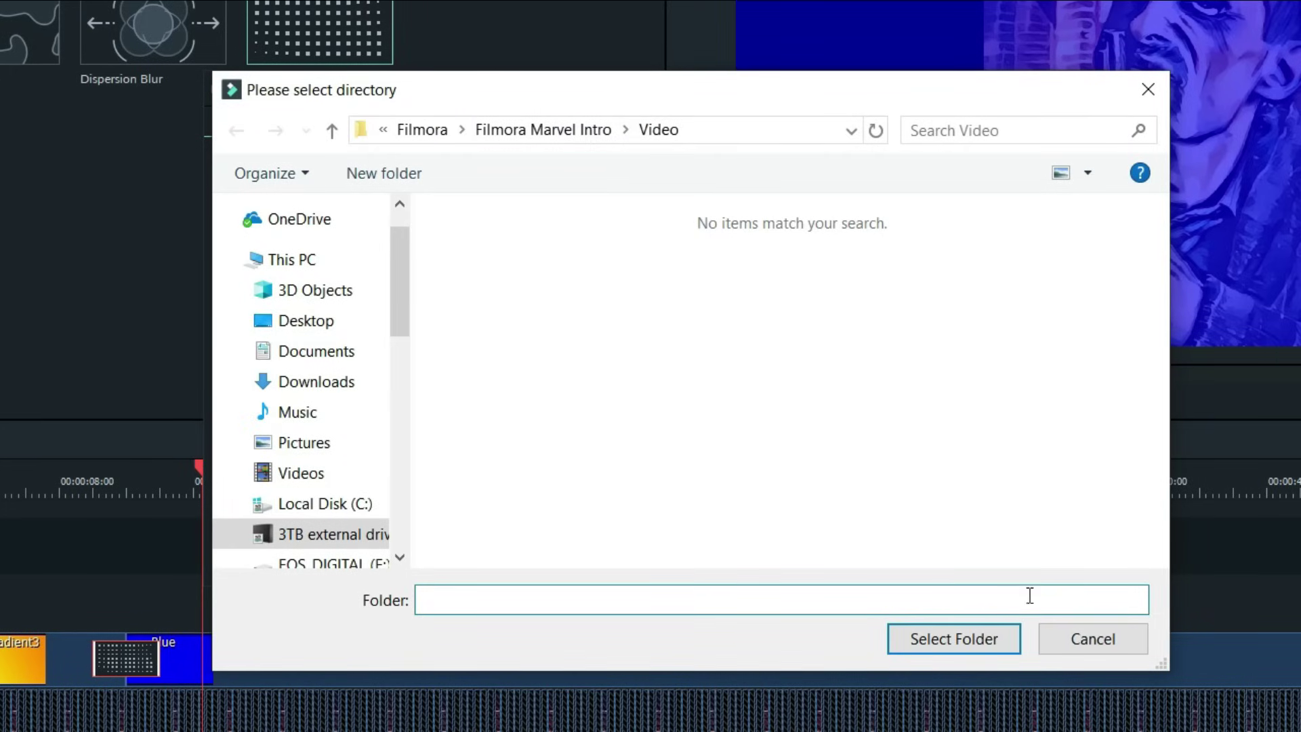
{"action": "left_click", "coordinate": [1091, 638]}
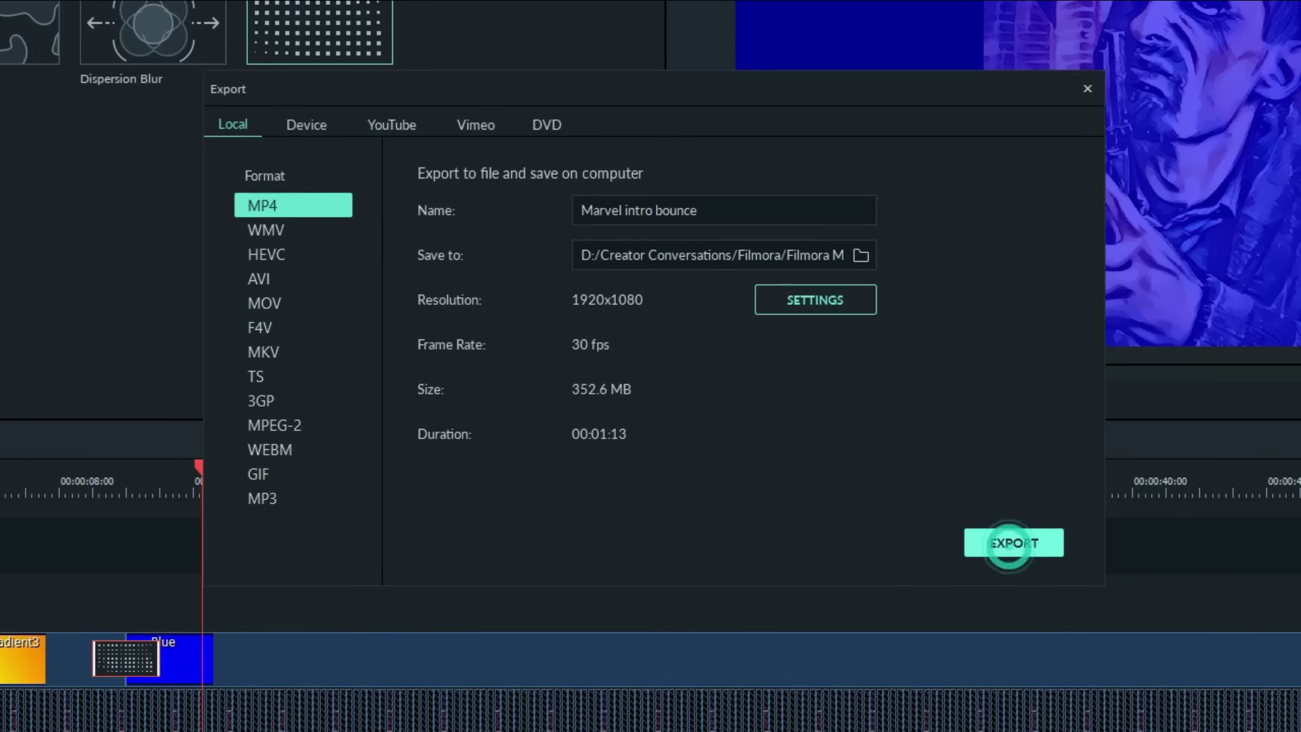
{"action": "left_click", "coordinate": [1010, 543]}
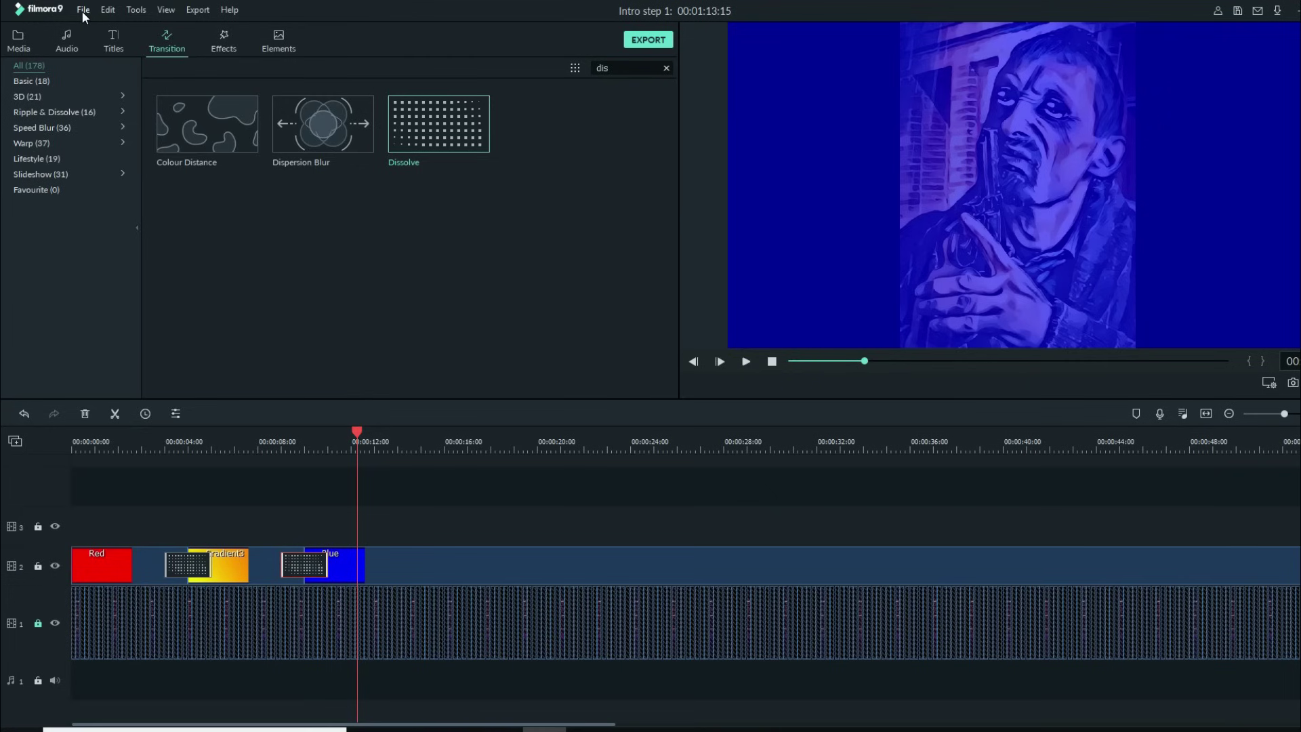
Save the project under the name Intro step 1 in the Filmora Marvel Intro folder, overwriting the existing file
{"action": "left_click", "coordinate": [83, 10]}
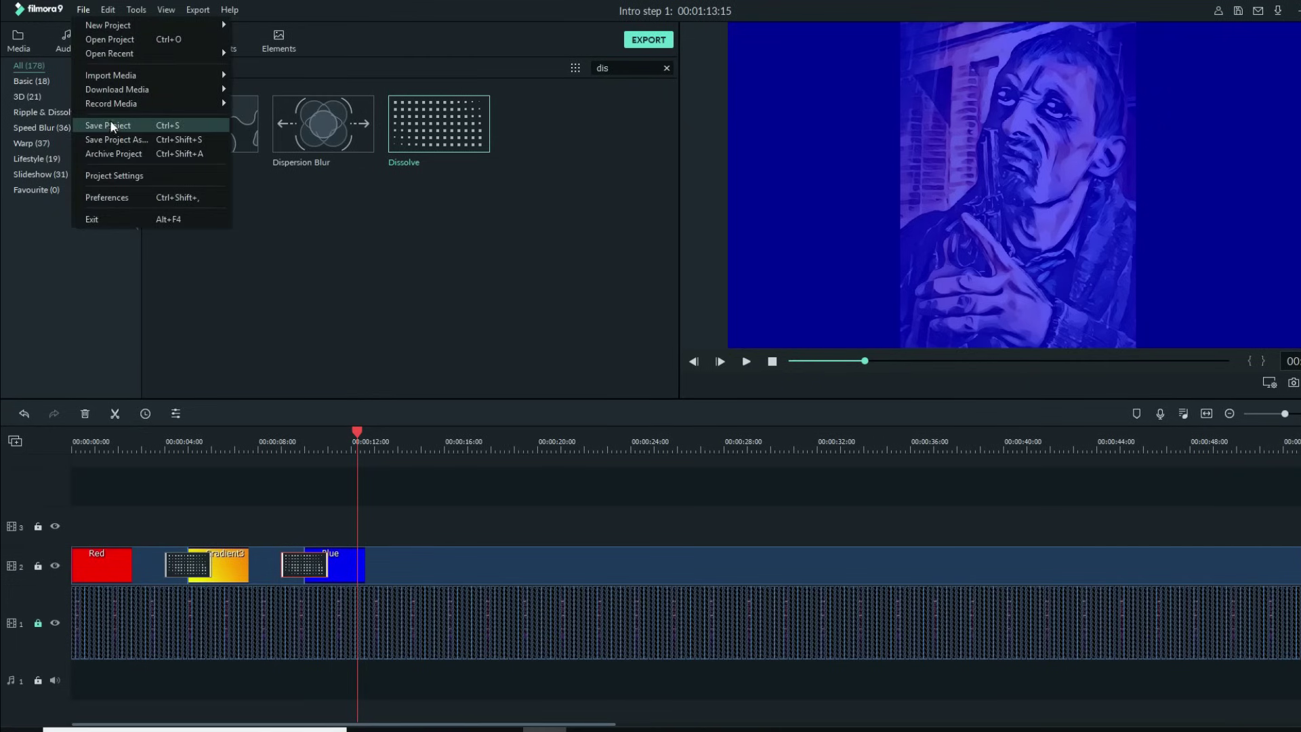
{"action": "left_click", "coordinate": [117, 139]}
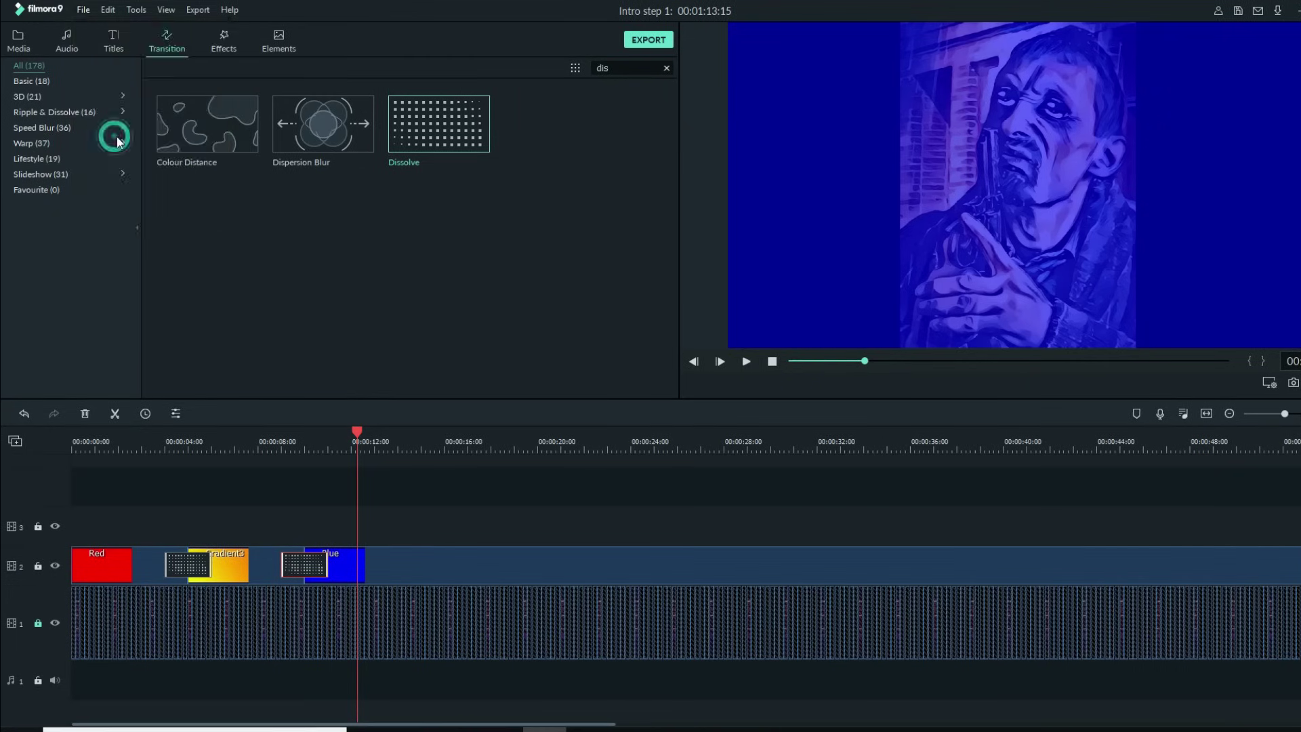
{"action": "scroll", "coordinate": [587, 265], "scroll_direction": "down", "scroll_amount": 2}
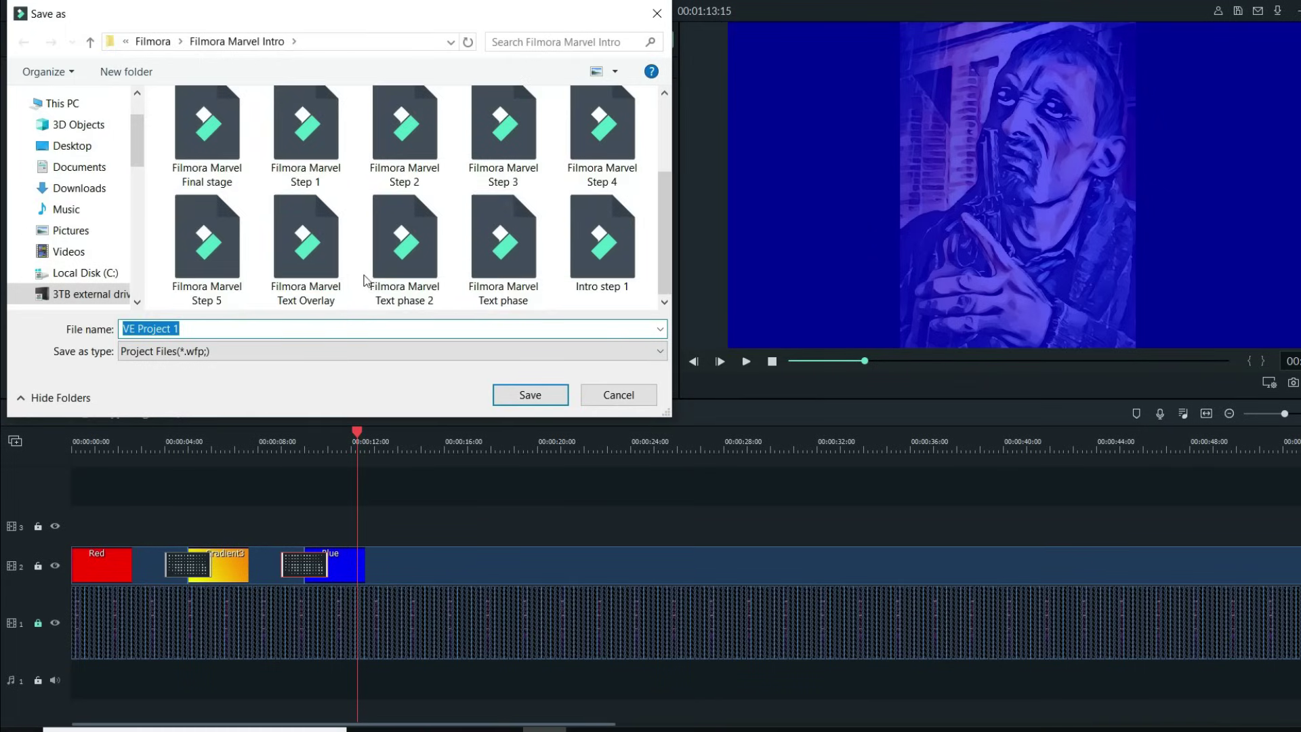
{"action": "double_click", "coordinate": [587, 265]}
{"action": "left_click", "coordinate": [729, 378]}
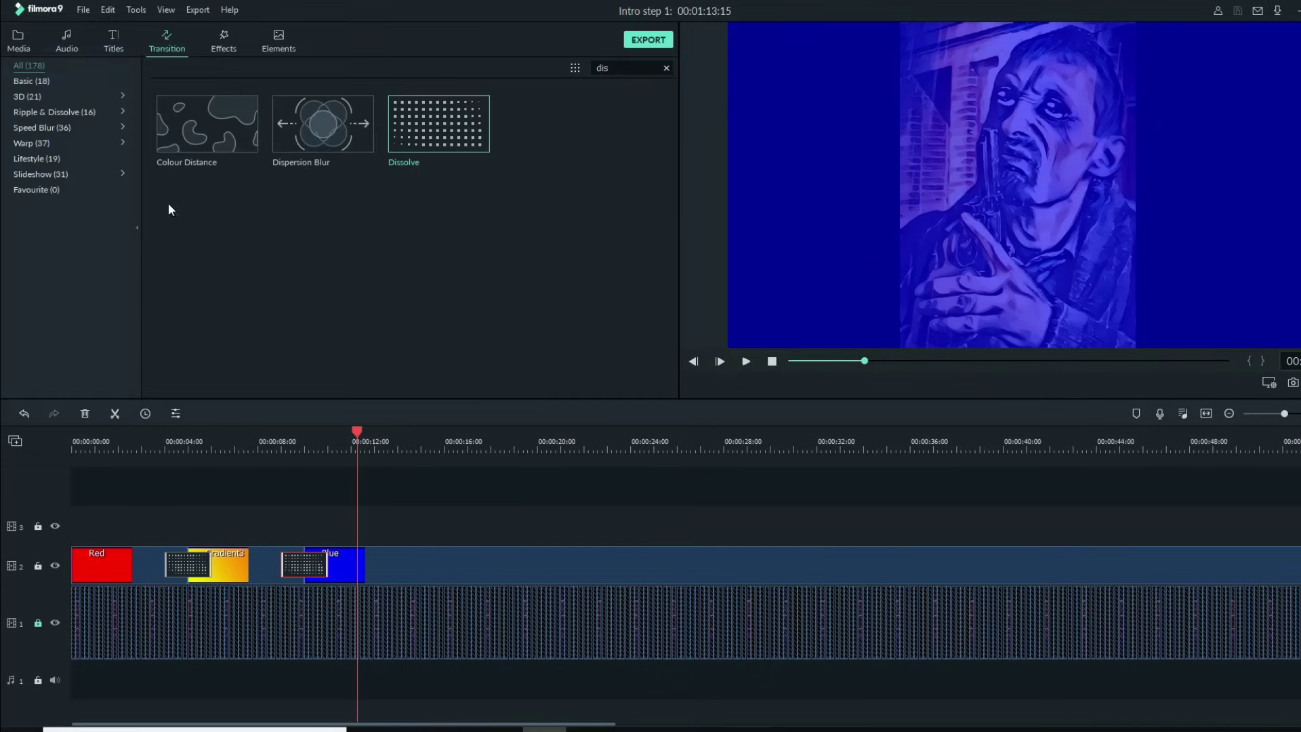
Create a new, empty project
{"action": "left_click", "coordinate": [84, 9]}
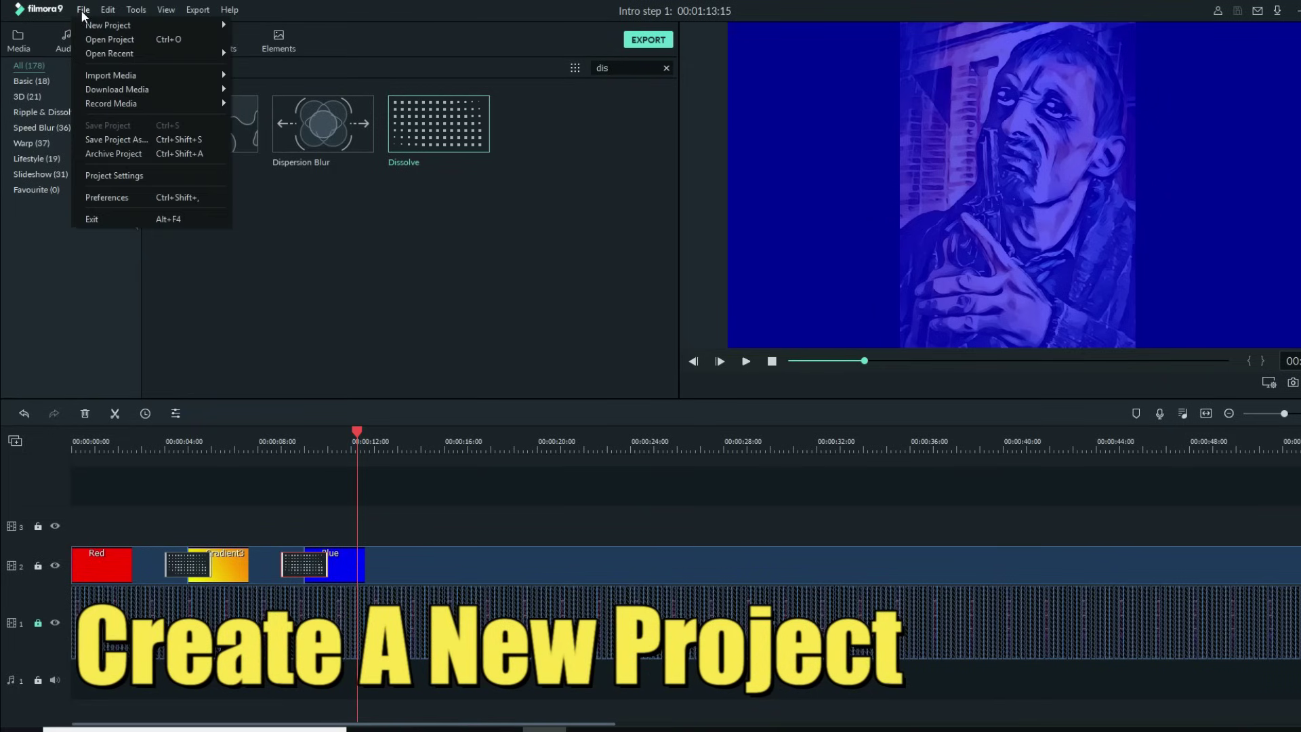
{"action": "mouse_move", "coordinate": [186, 30]}
{"action": "left_click", "coordinate": [239, 26]}
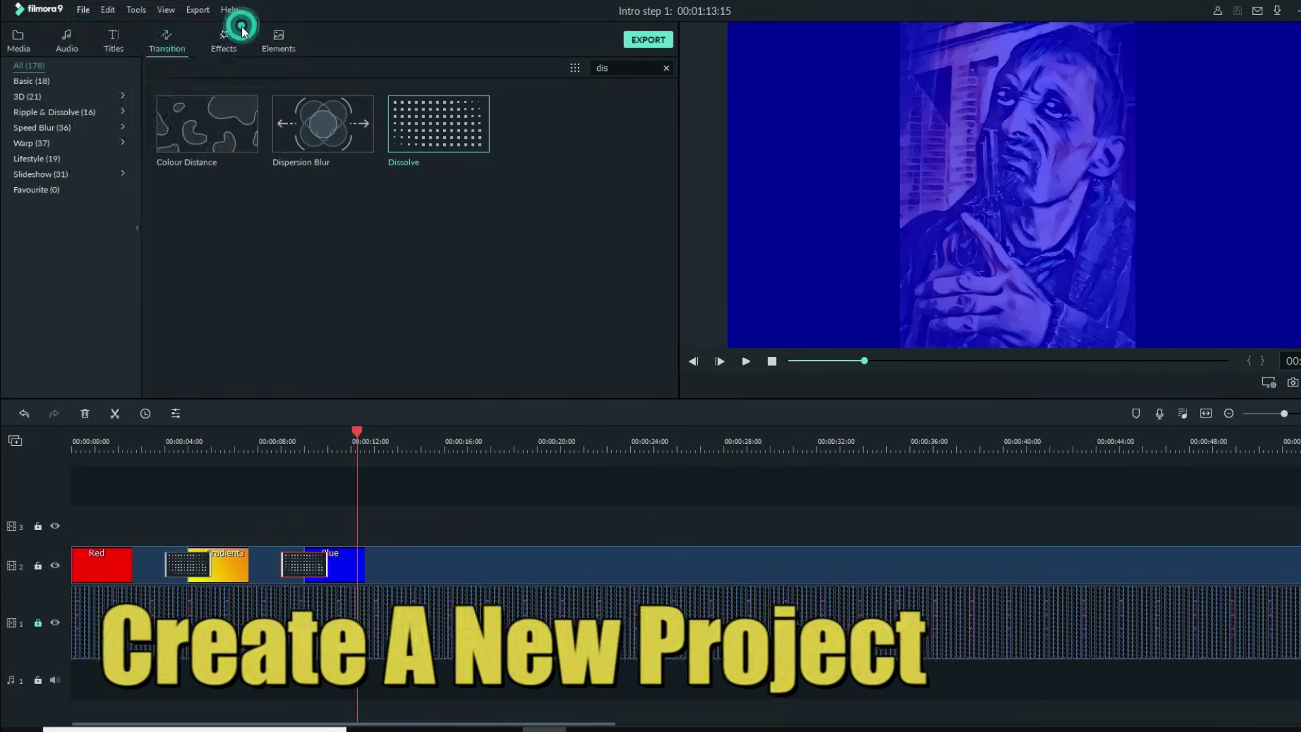
Import the exported Marvel intro bounce video from the Video folder into the media library
{"action": "left_click", "coordinate": [399, 229]}
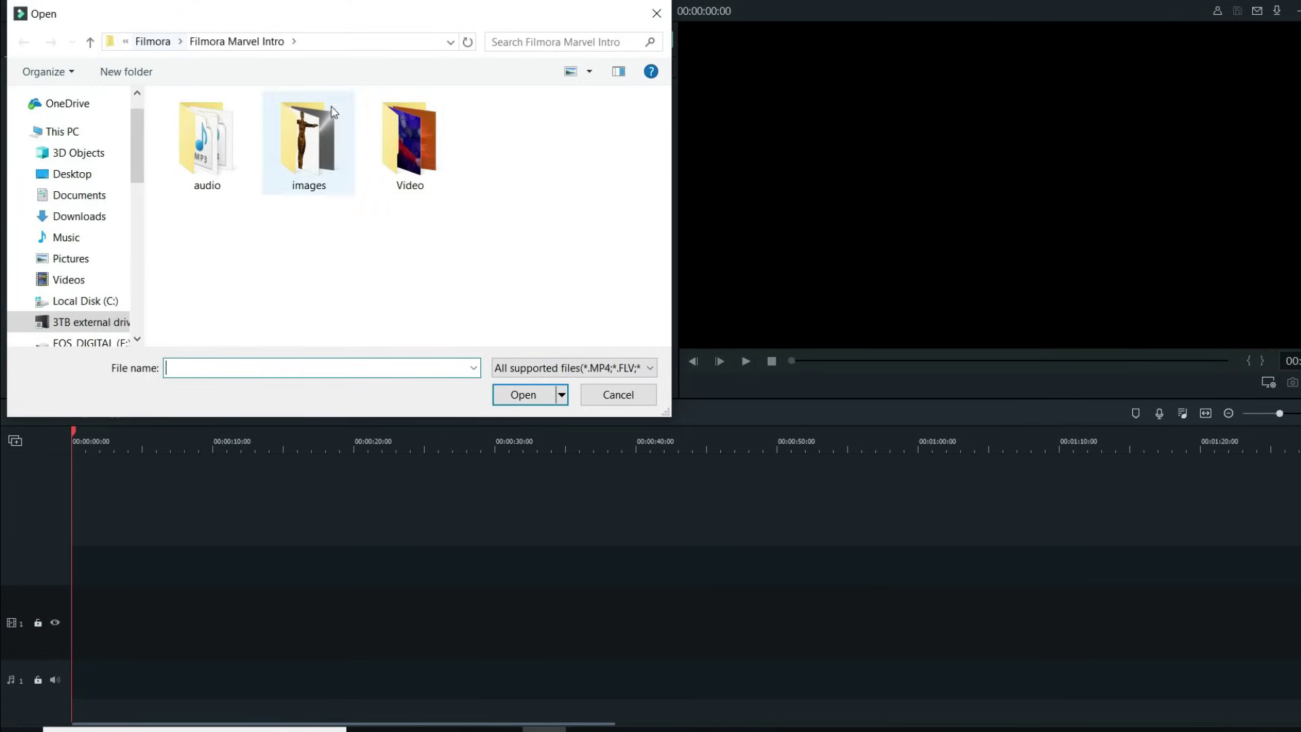
{"action": "double_click", "coordinate": [411, 150]}
{"action": "scroll", "coordinate": [407, 223], "scroll_direction": "down", "scroll_amount": 10}
{"action": "left_click", "coordinate": [207, 217]}
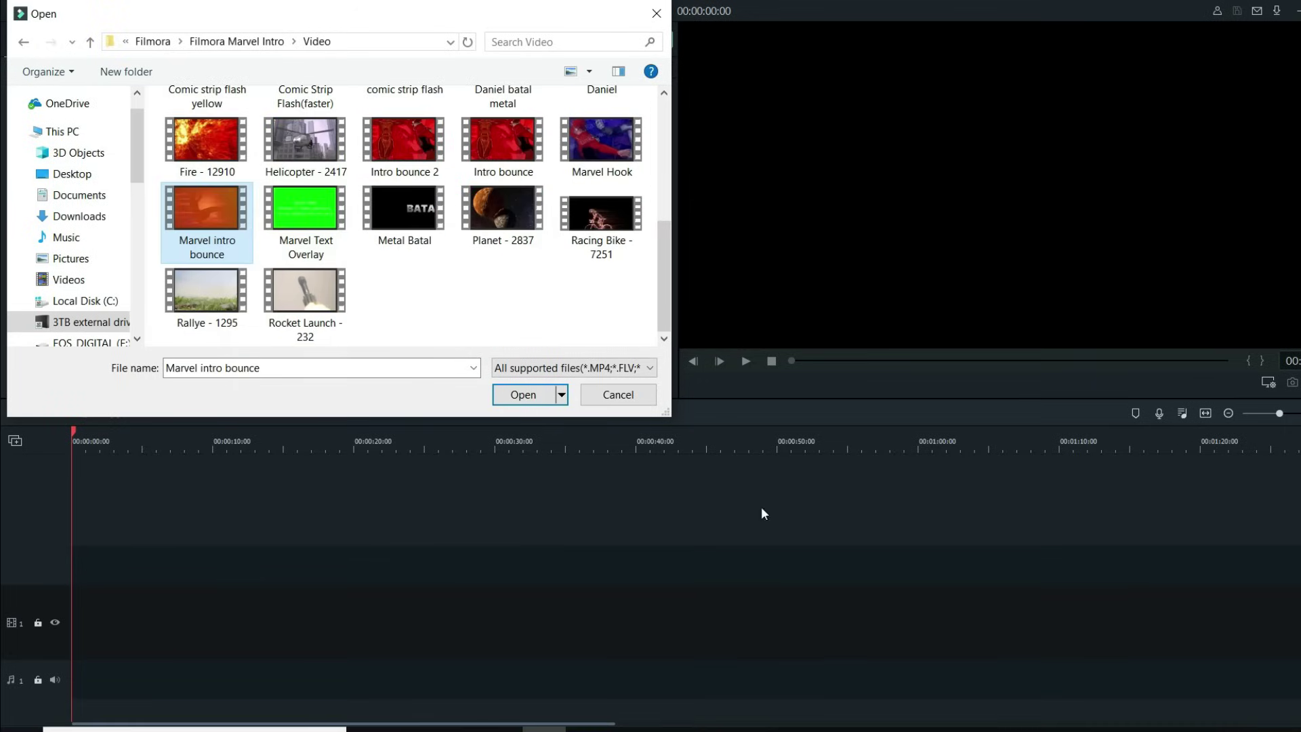
{"action": "double_click", "coordinate": [220, 225]}
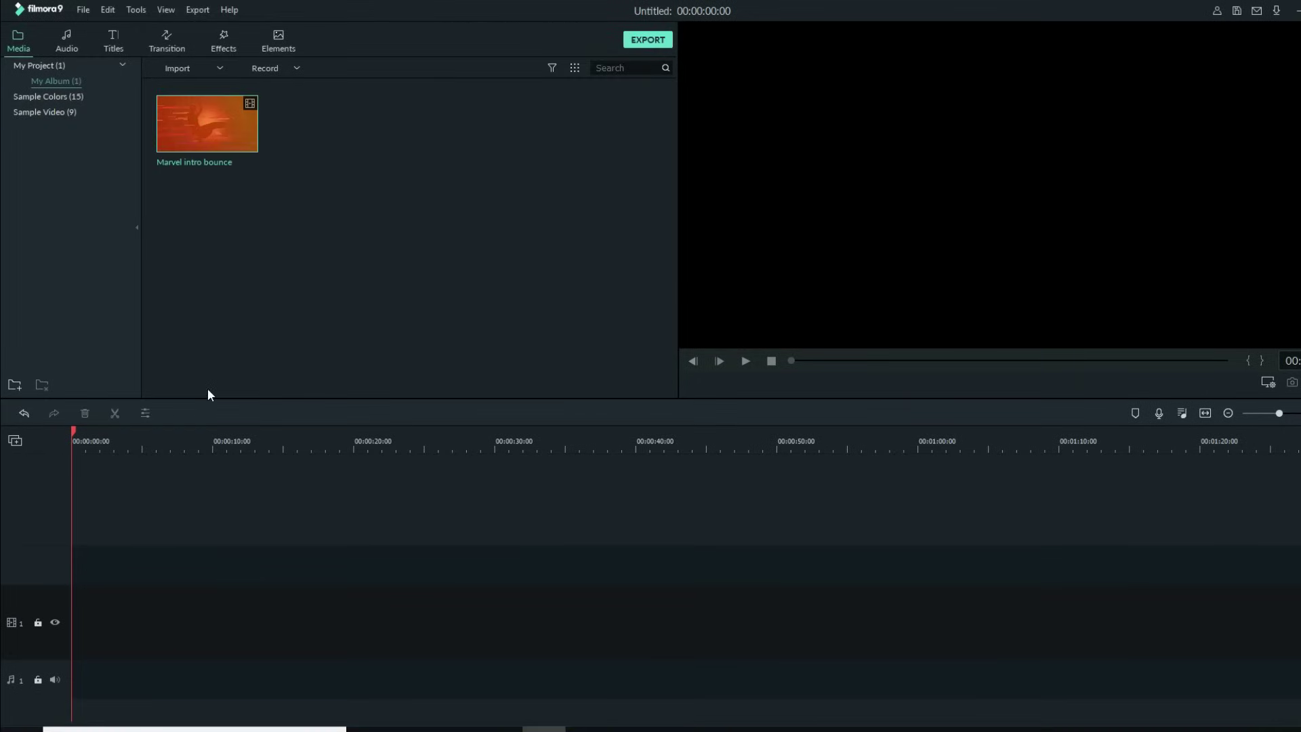
Place the Marvel intro bounce clip at the start of video track 1 and play its opening seconds
{"action": "left_click_drag", "start_coordinate": [243, 132], "coordinate": [54, 624]}
{"action": "key", "text": "Return"}
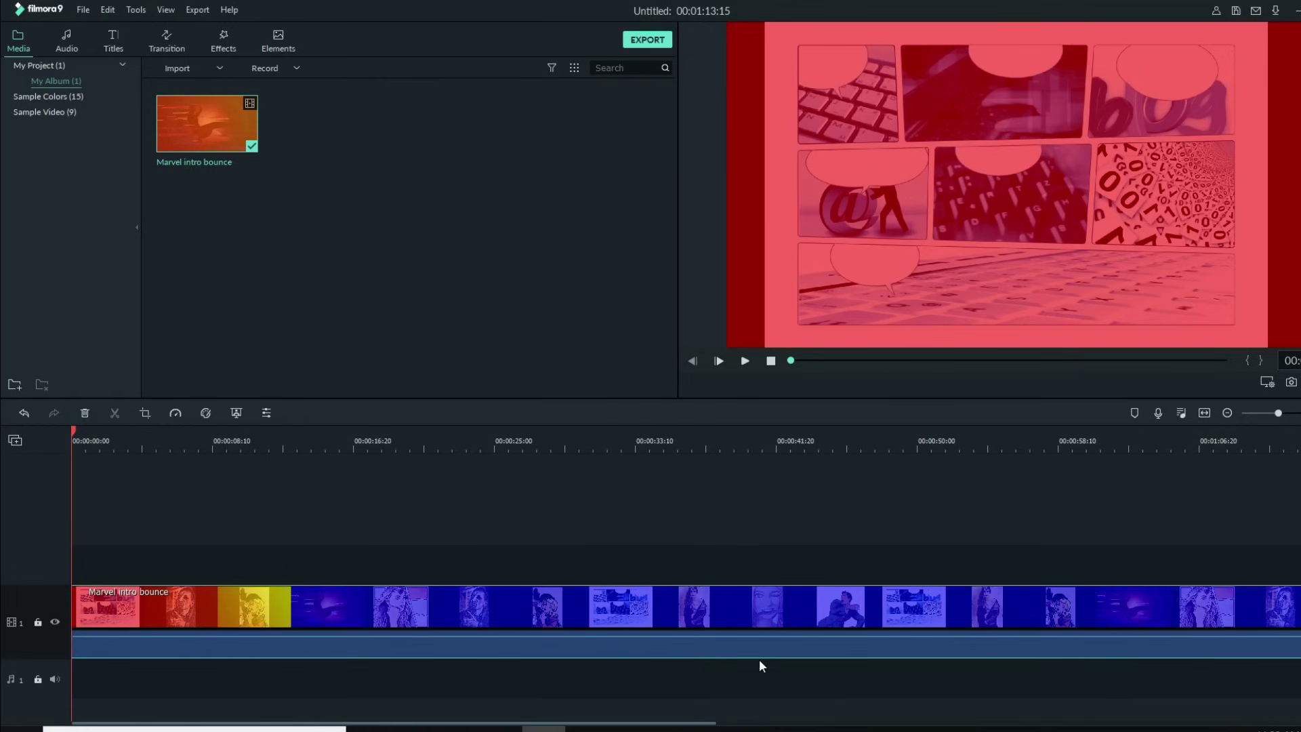
{"action": "scroll", "coordinate": [273, 582], "scroll_direction": "up", "scroll_amount": 2}
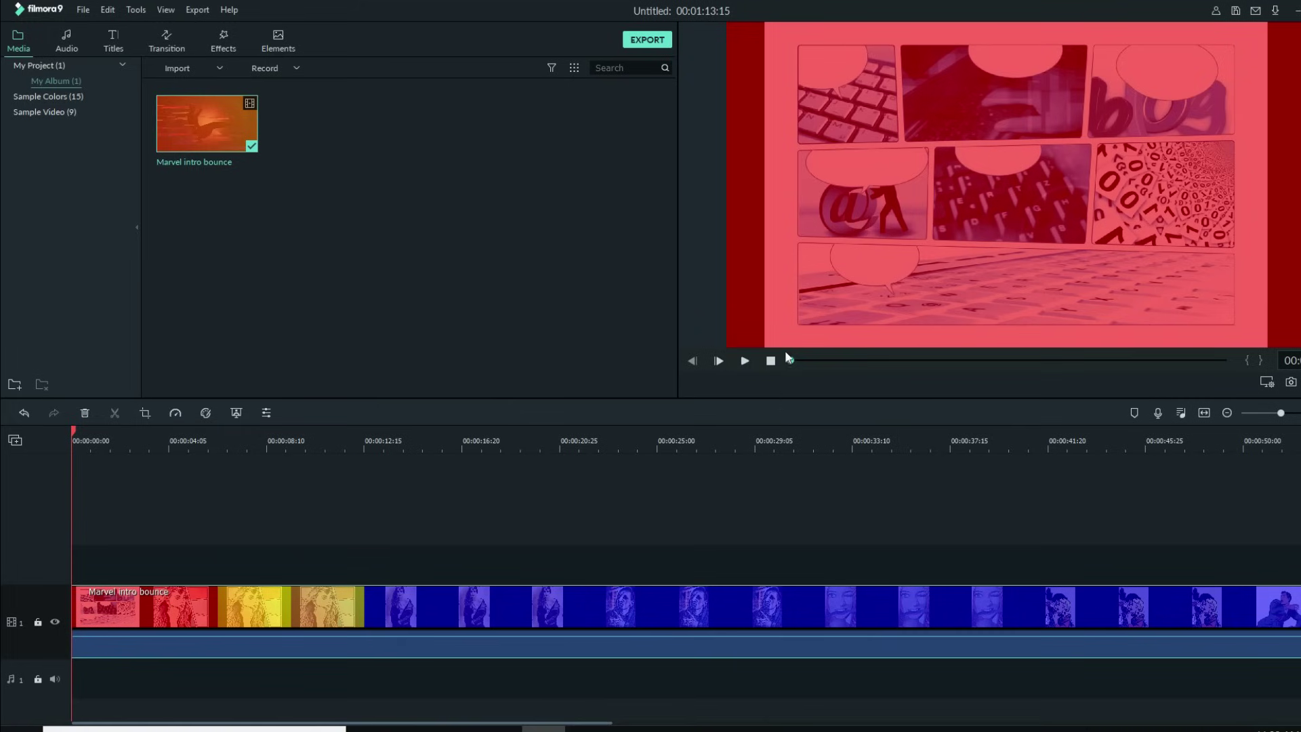
{"action": "left_click", "coordinate": [744, 360]}
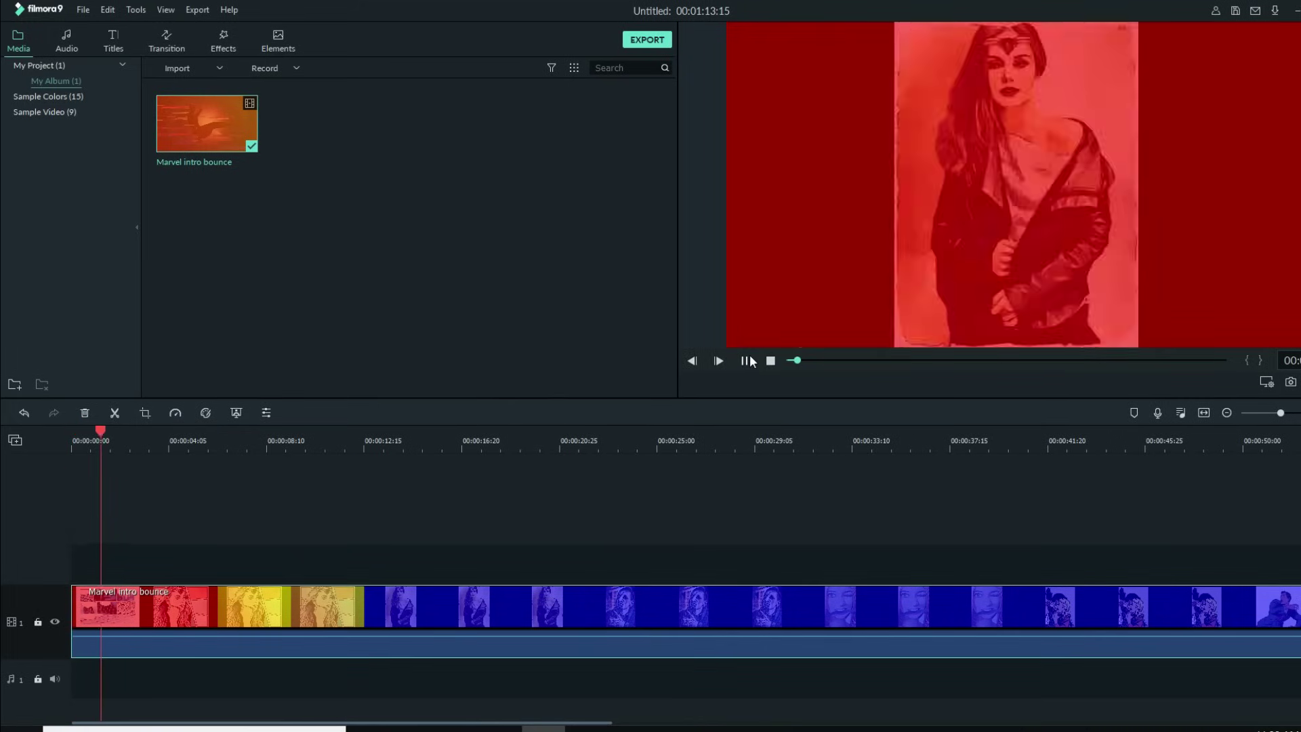
{"action": "left_click", "coordinate": [744, 360]}
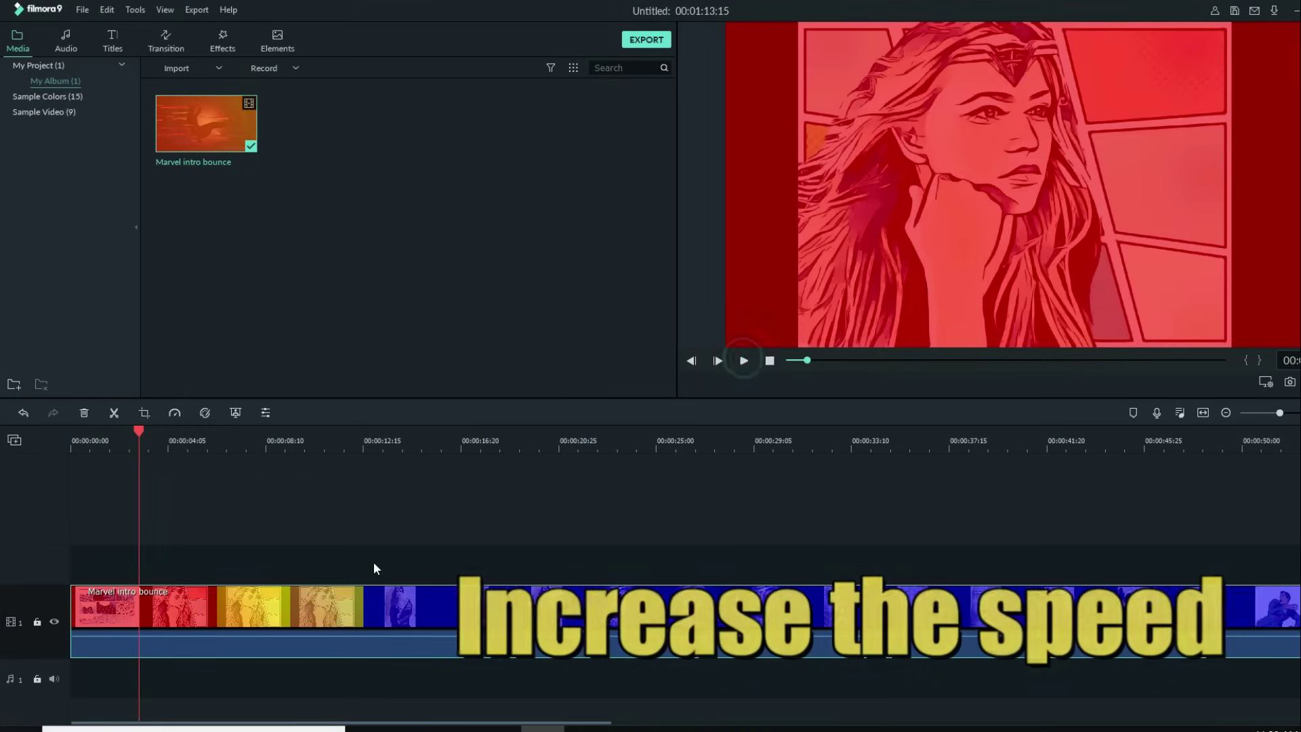
Speed up the Marvel intro bounce clip on the timeline to 2.00x
{"action": "right_click", "coordinate": [214, 600]}
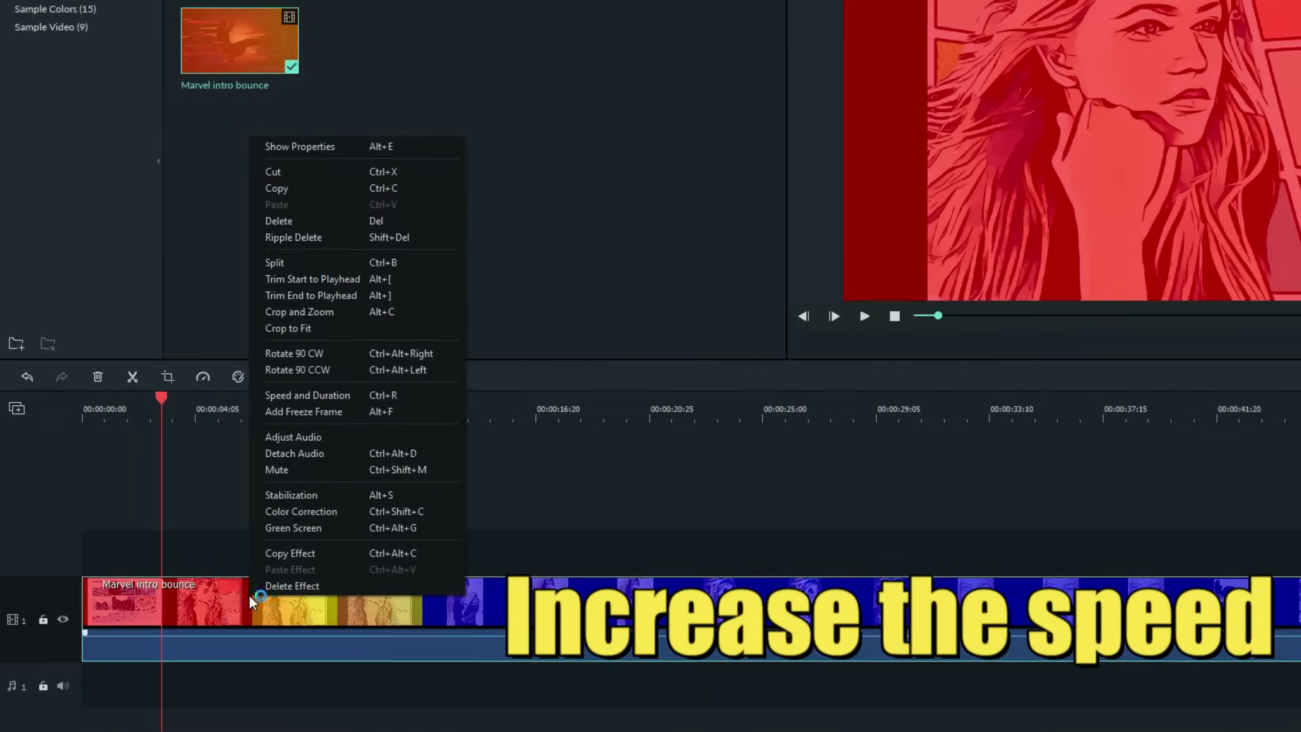
{"action": "left_click", "coordinate": [324, 395]}
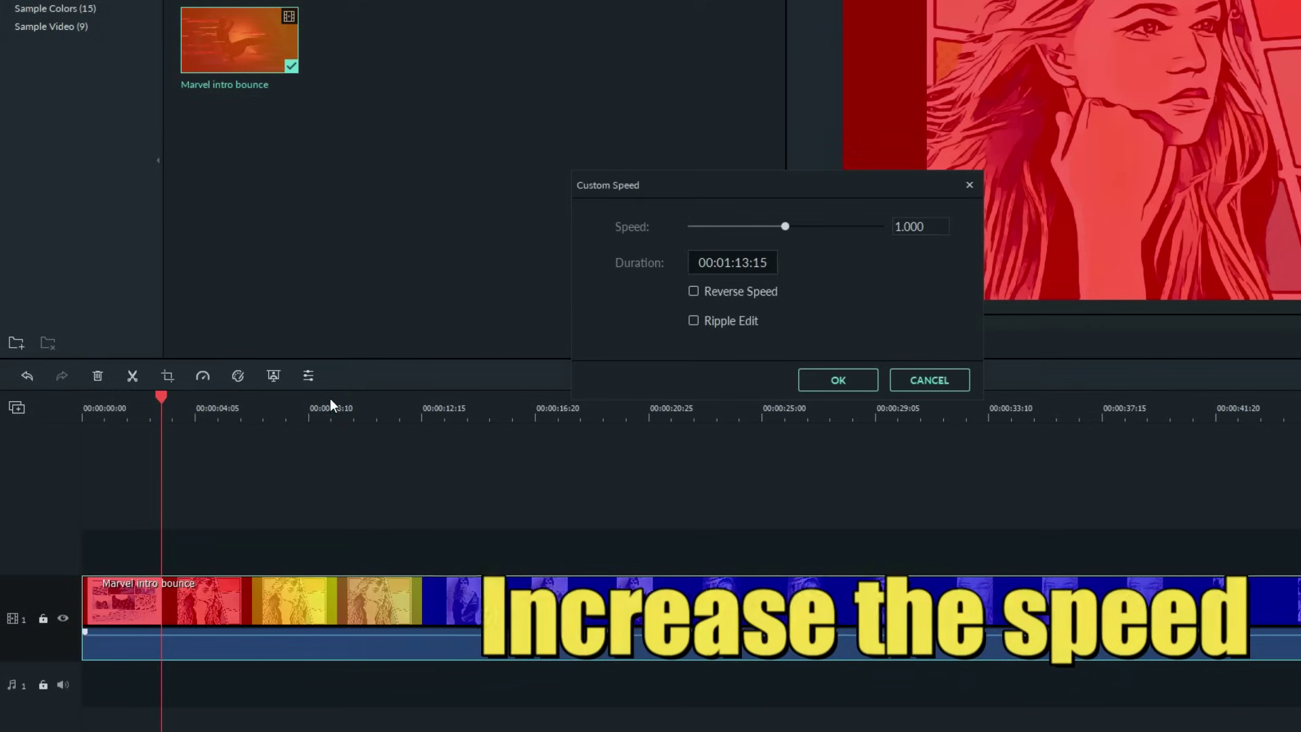
{"action": "key", "text": "Up"}
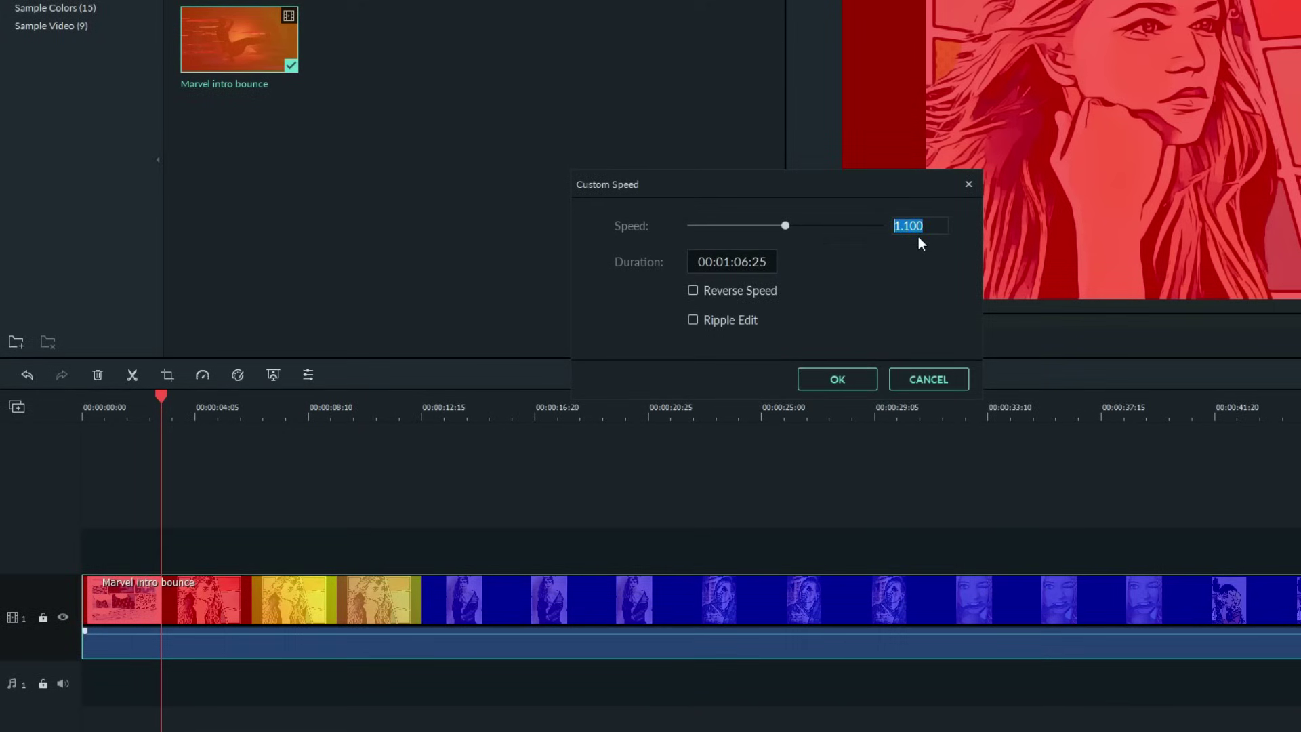
{"action": "left_click", "coordinate": [853, 373]}
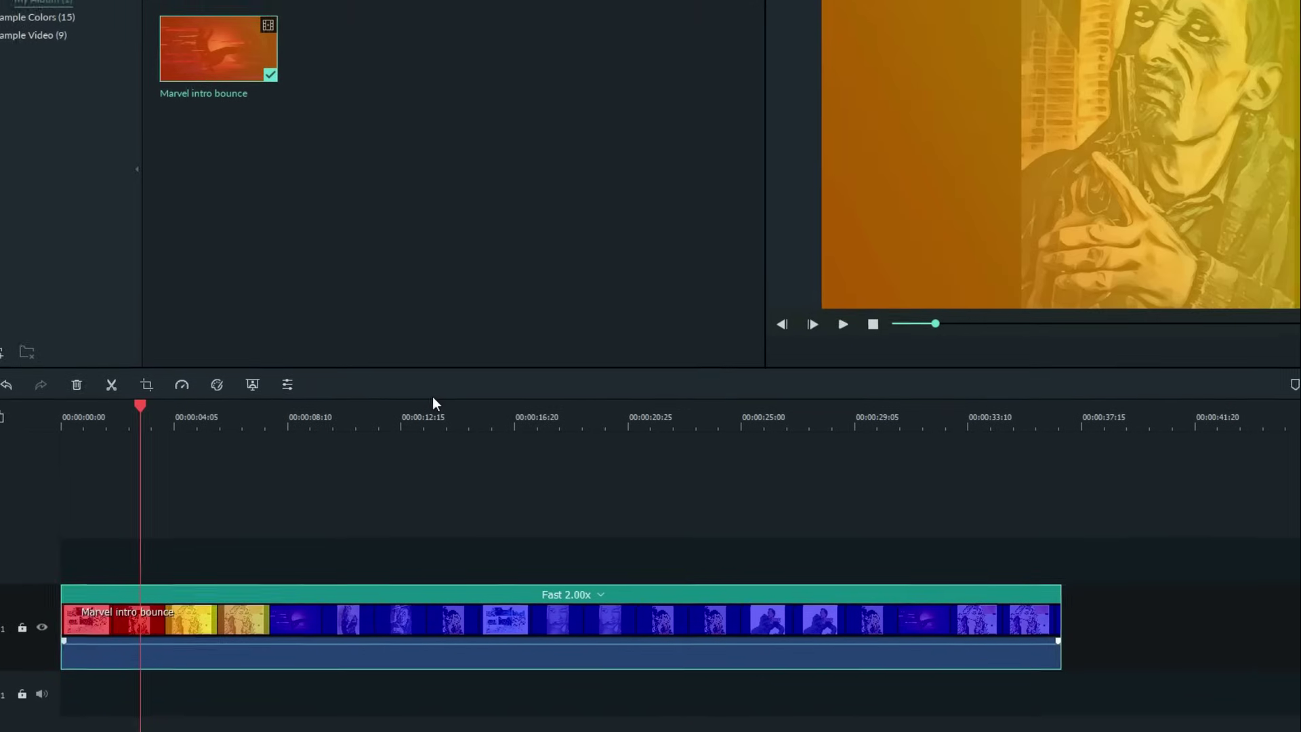
Play the sped-up clip to check its pace and return the playhead to the start
{"action": "left_click", "coordinate": [843, 324]}
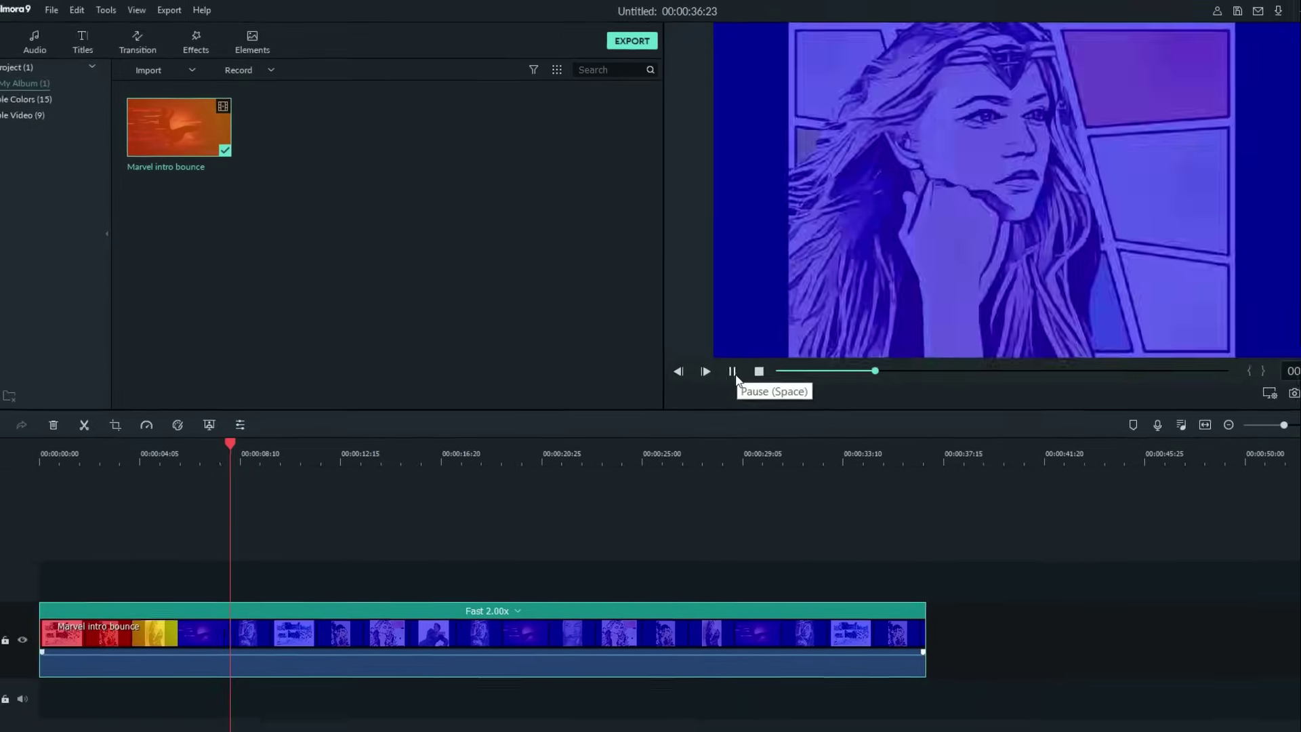
{"action": "left_click", "coordinate": [734, 373]}
{"action": "left_click_drag", "start_coordinate": [265, 435], "coordinate": [73, 436]}
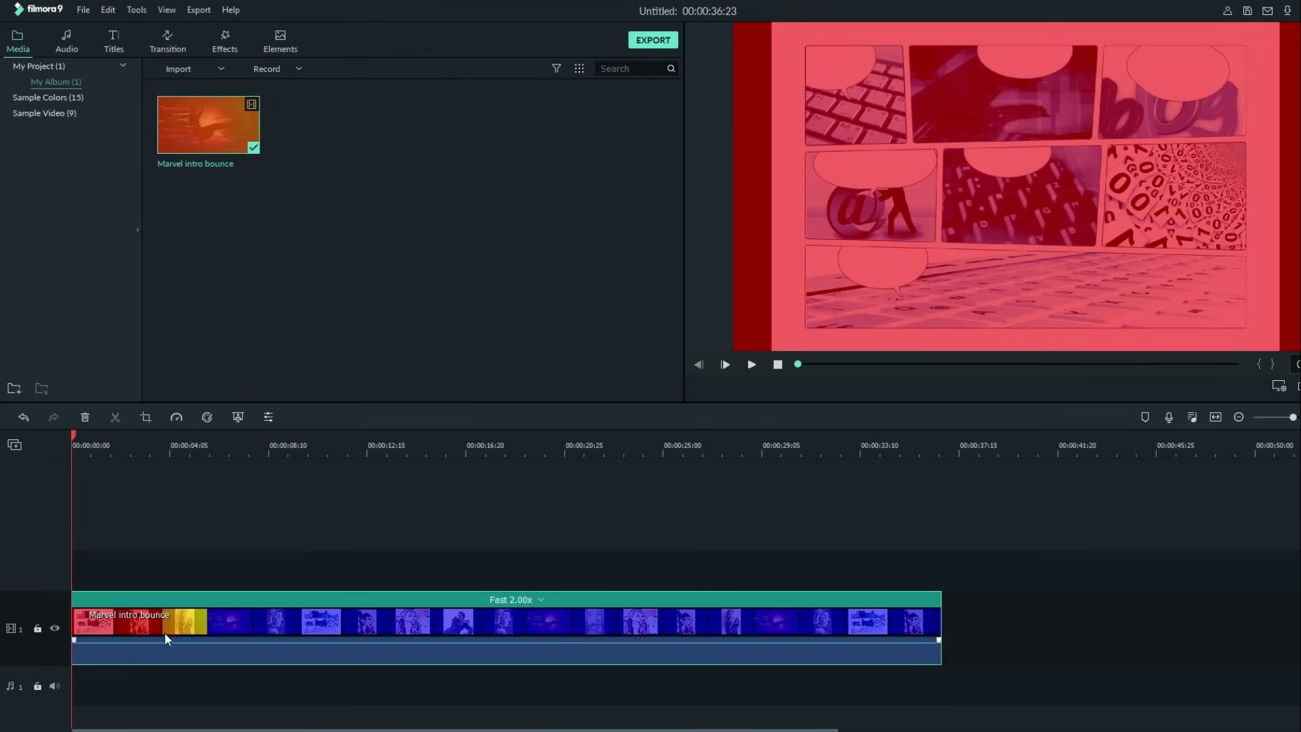
Set up Pan & Zoom on the clip and swap its start and end frames so it zooms out
{"action": "right_click", "coordinate": [173, 651]}
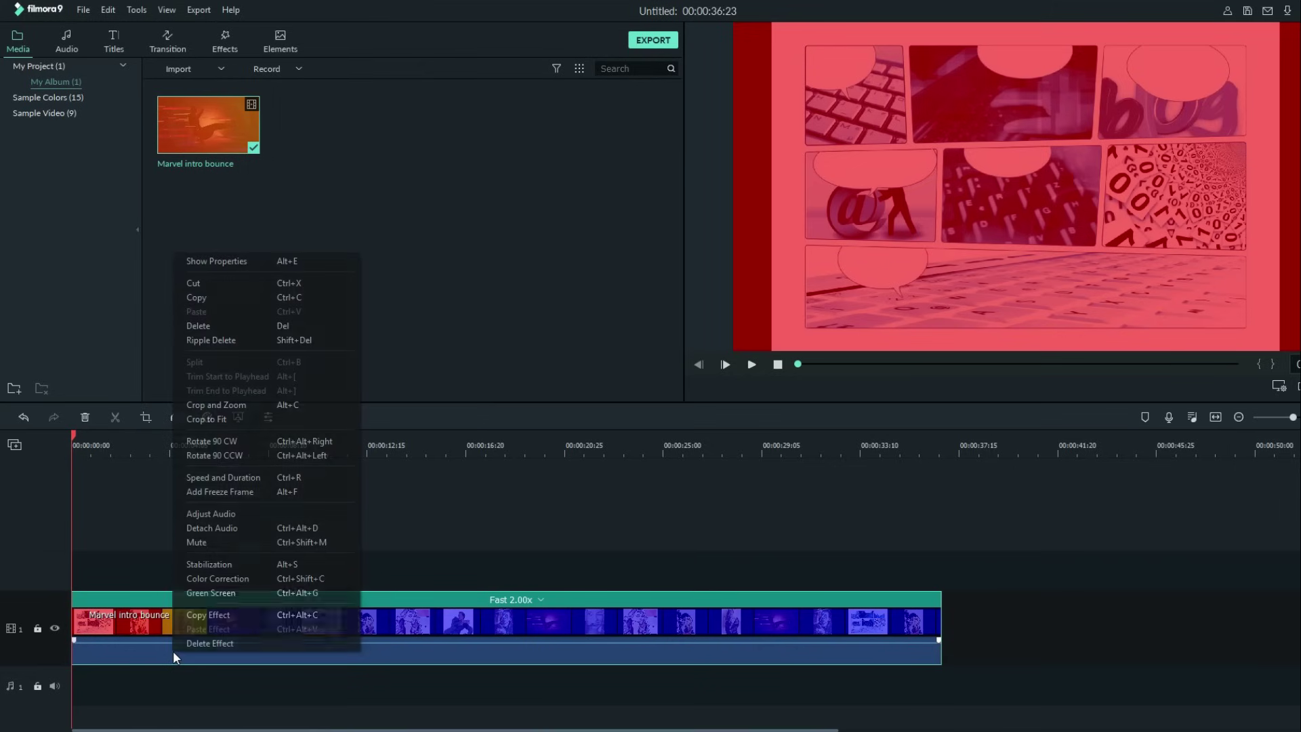
{"action": "left_click", "coordinate": [233, 405]}
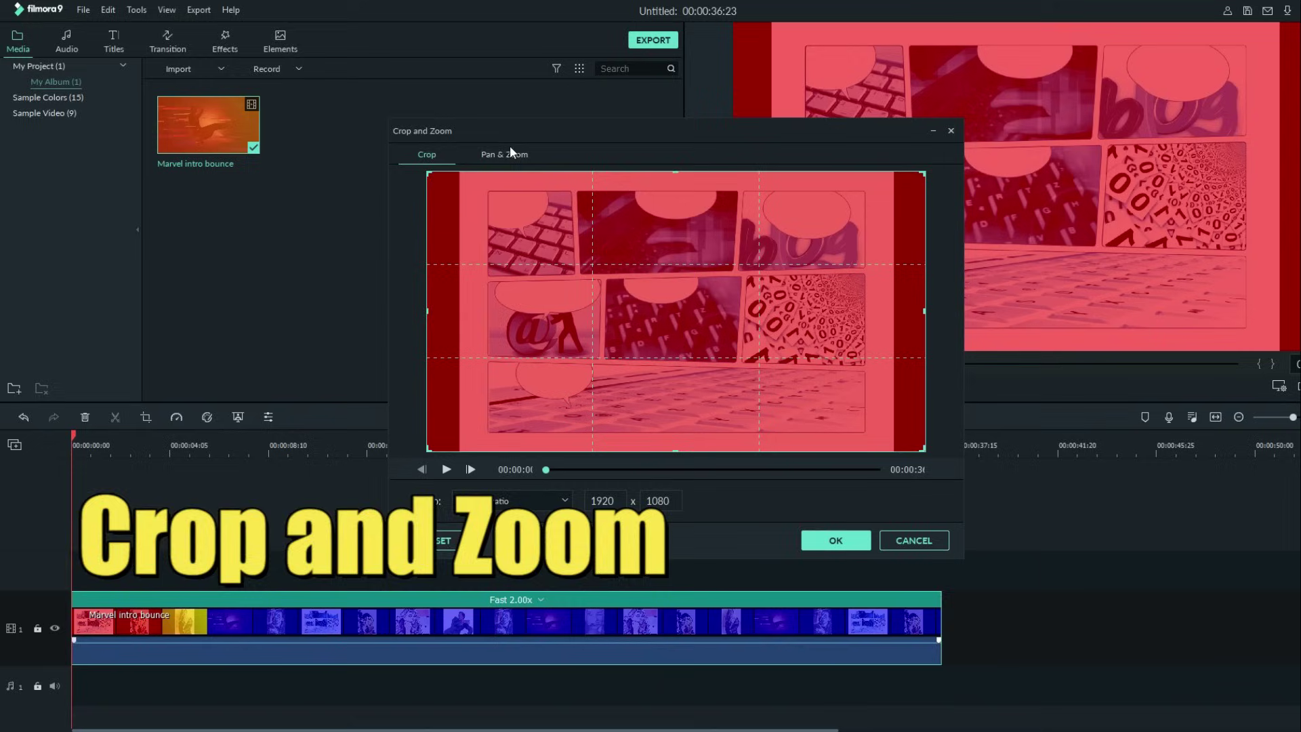
{"action": "left_click", "coordinate": [503, 156]}
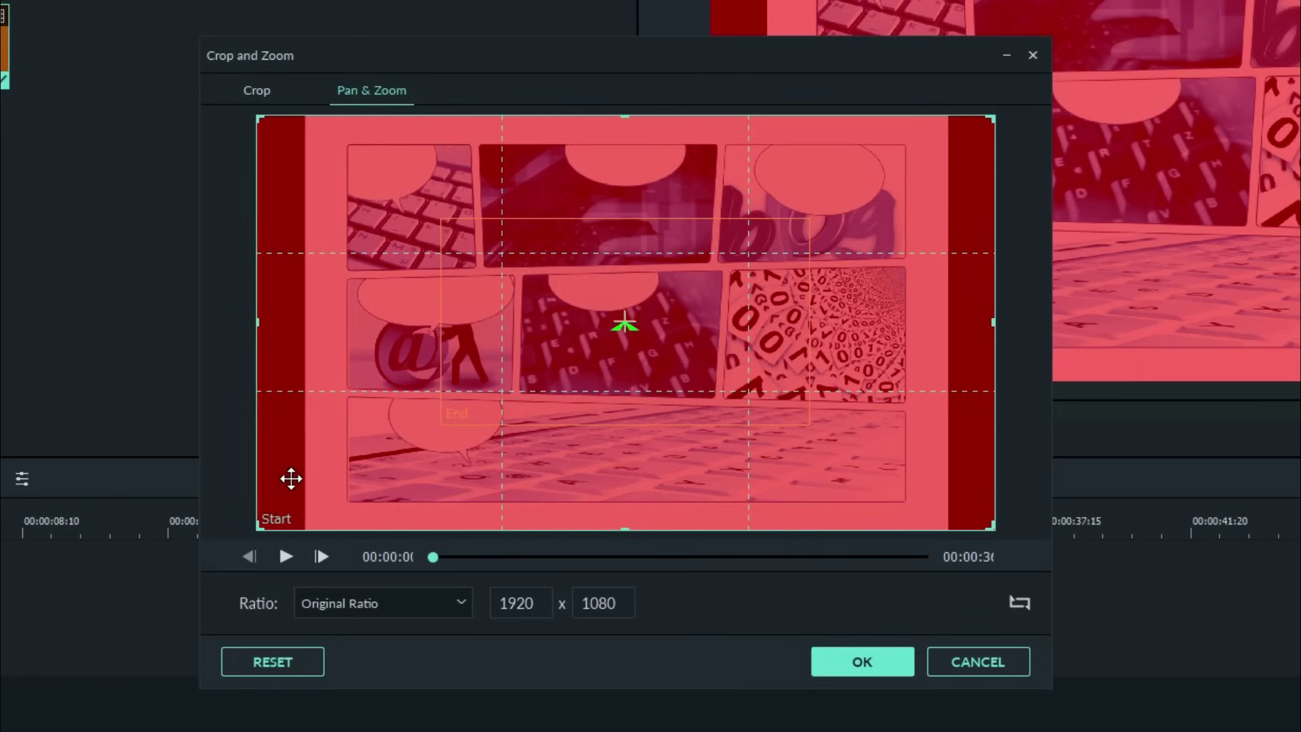
{"action": "left_click", "coordinate": [616, 286]}
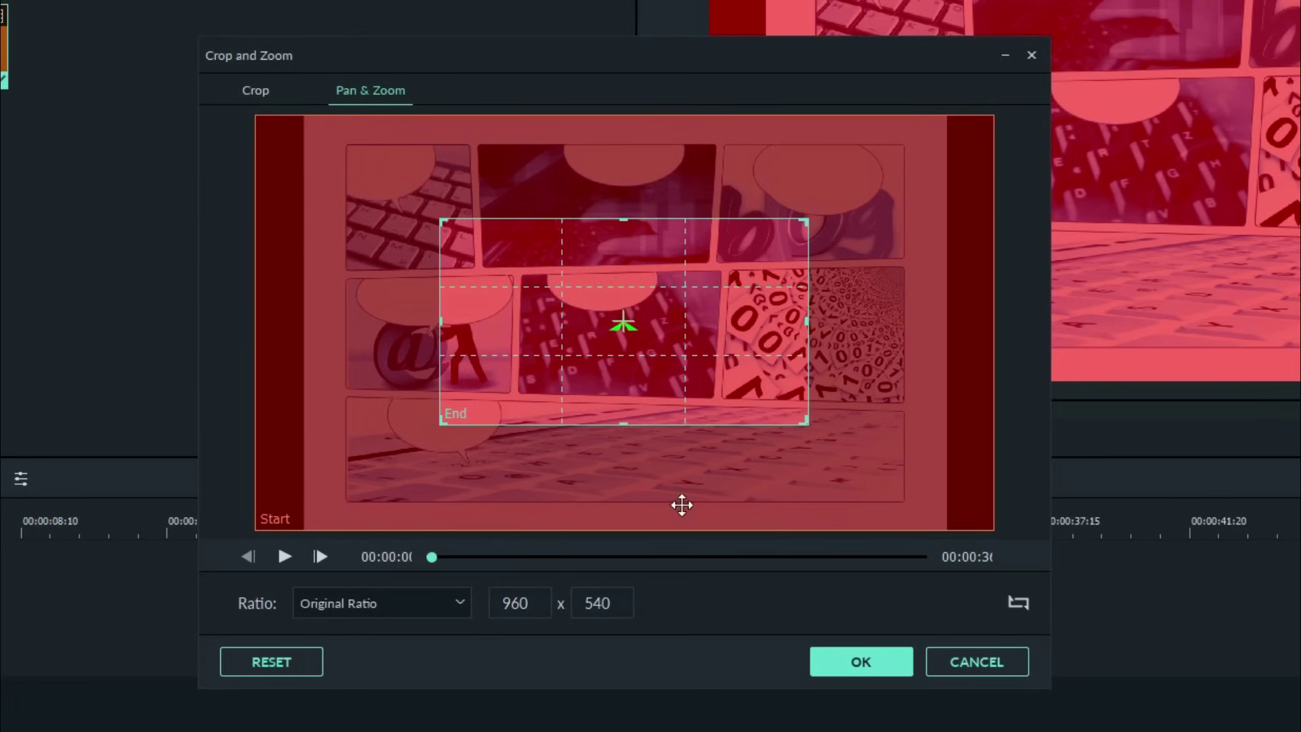
{"action": "left_click", "coordinate": [1020, 605]}
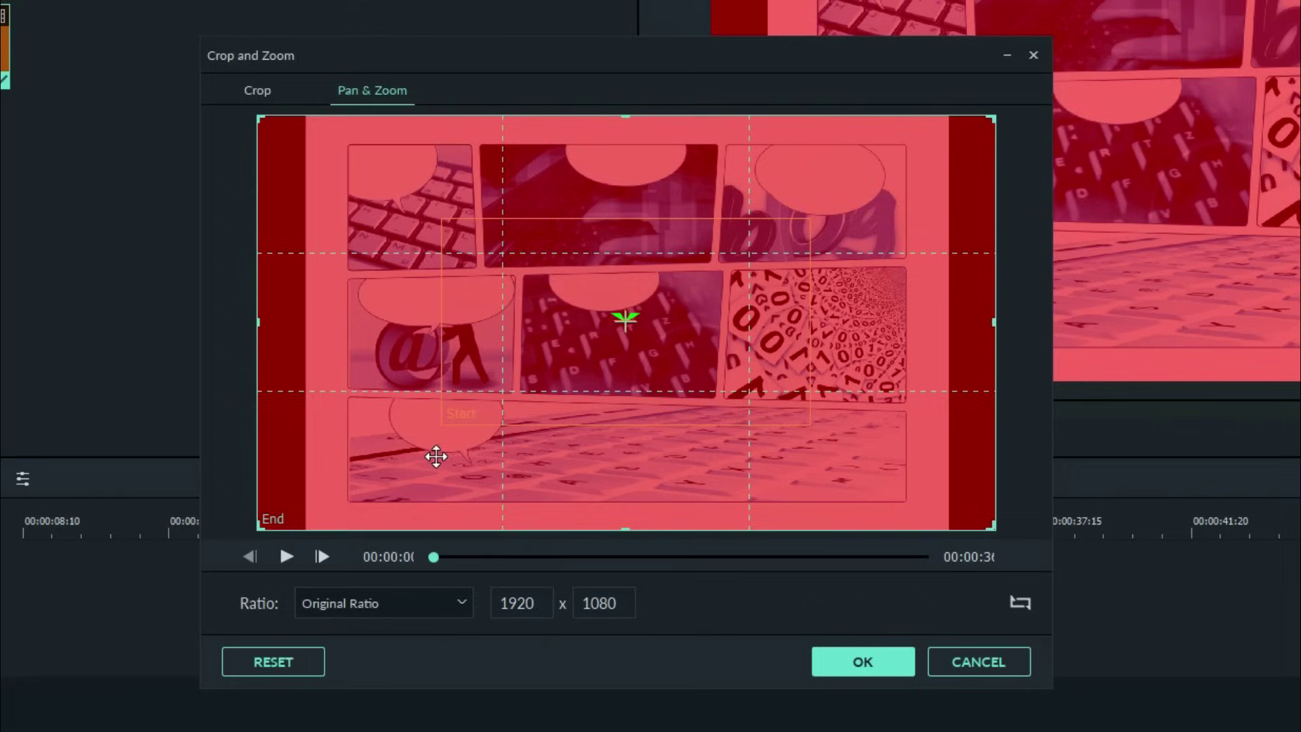
Shrink the Pan & Zoom start frame to about 662 x 372, centre it over the middle comic panel, and apply the zoom
{"action": "left_click", "coordinate": [466, 336]}
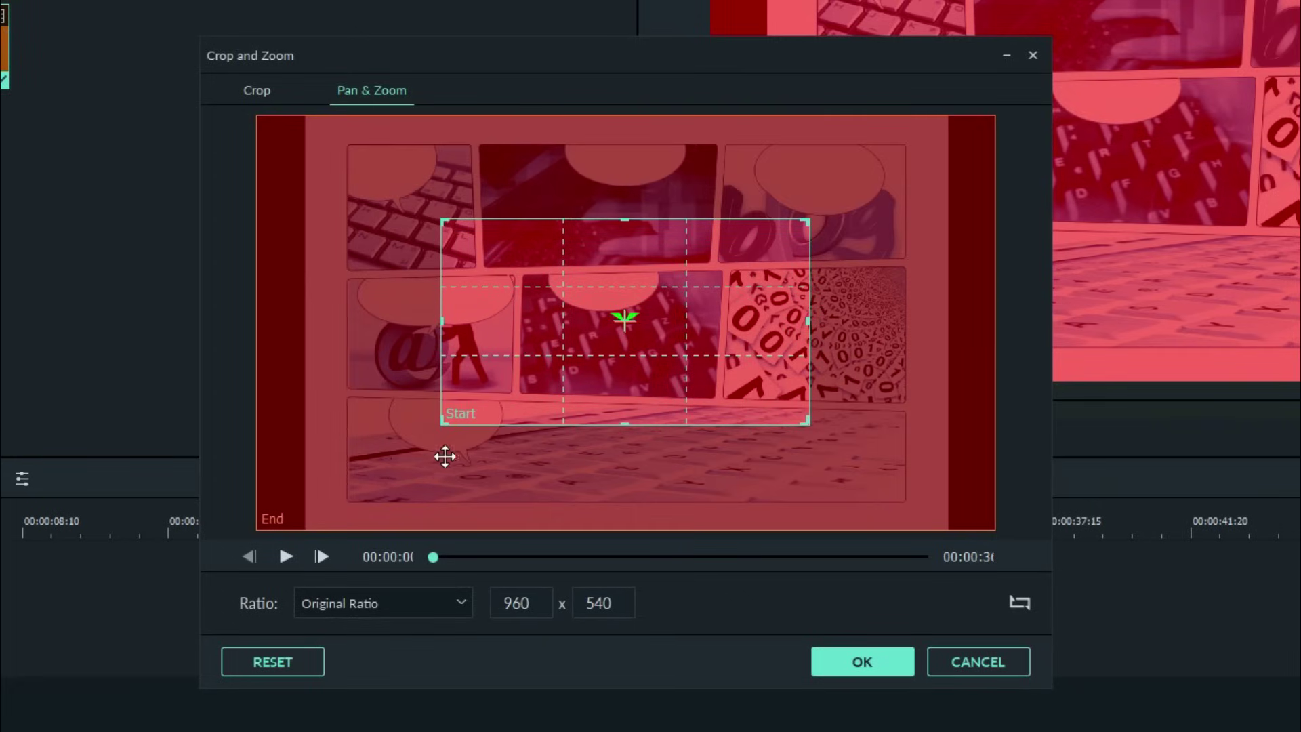
{"action": "left_click_drag", "start_coordinate": [458, 428], "coordinate": [554, 364]}
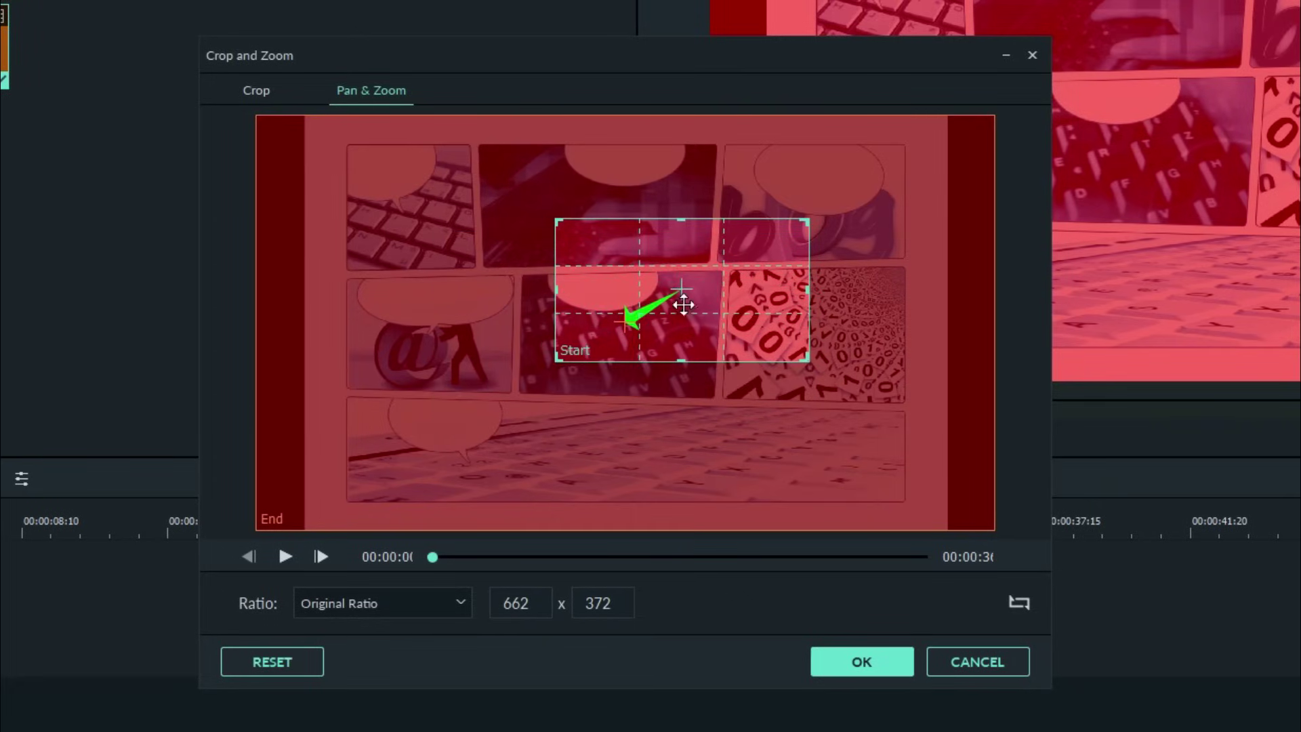
{"action": "left_click_drag", "start_coordinate": [685, 297], "coordinate": [634, 341]}
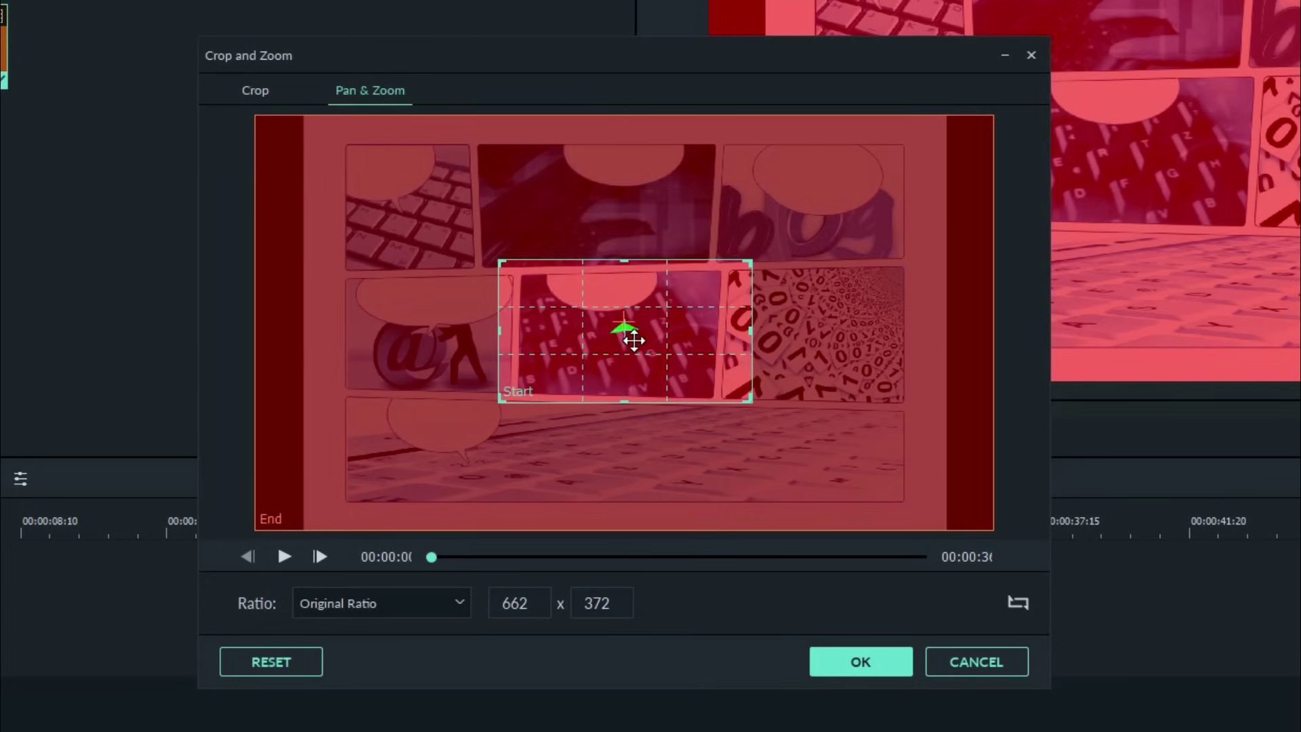
{"action": "left_click", "coordinate": [897, 660]}
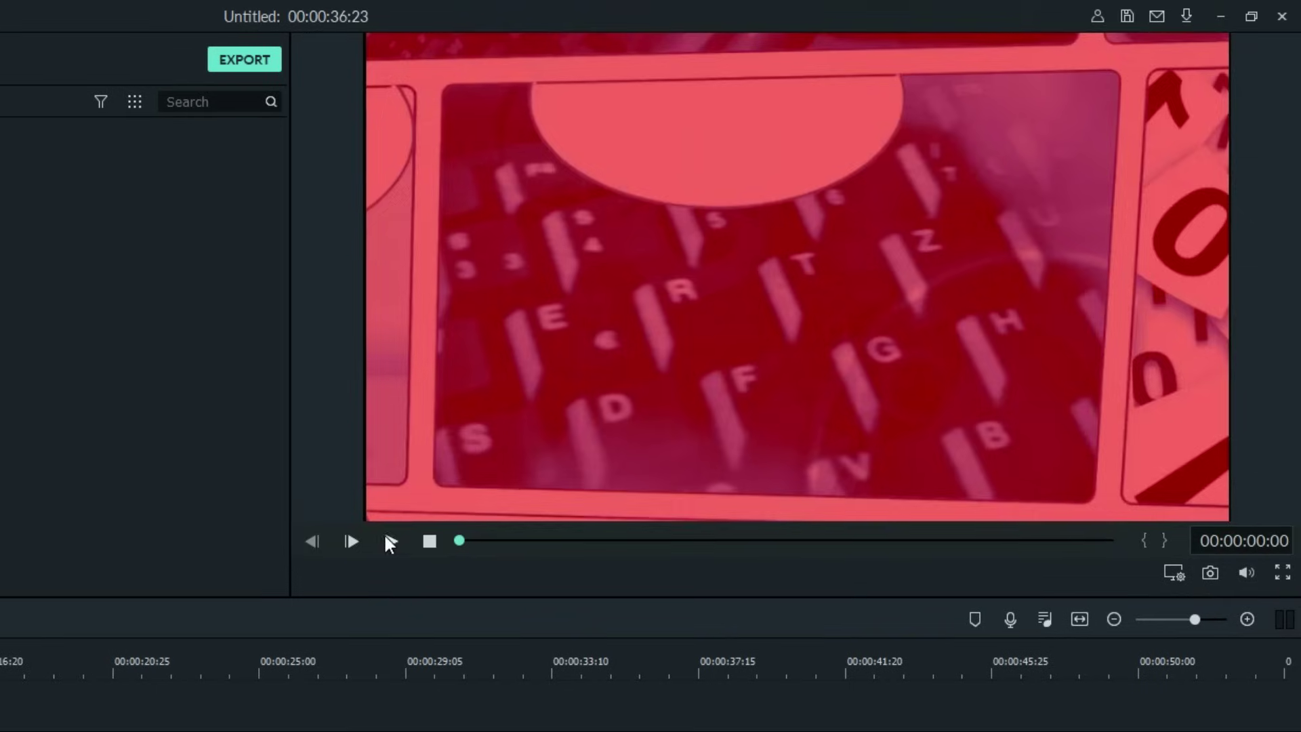
Play the clip from the start to check the zoom-out, pausing about ten seconds in
{"action": "left_click", "coordinate": [389, 540]}
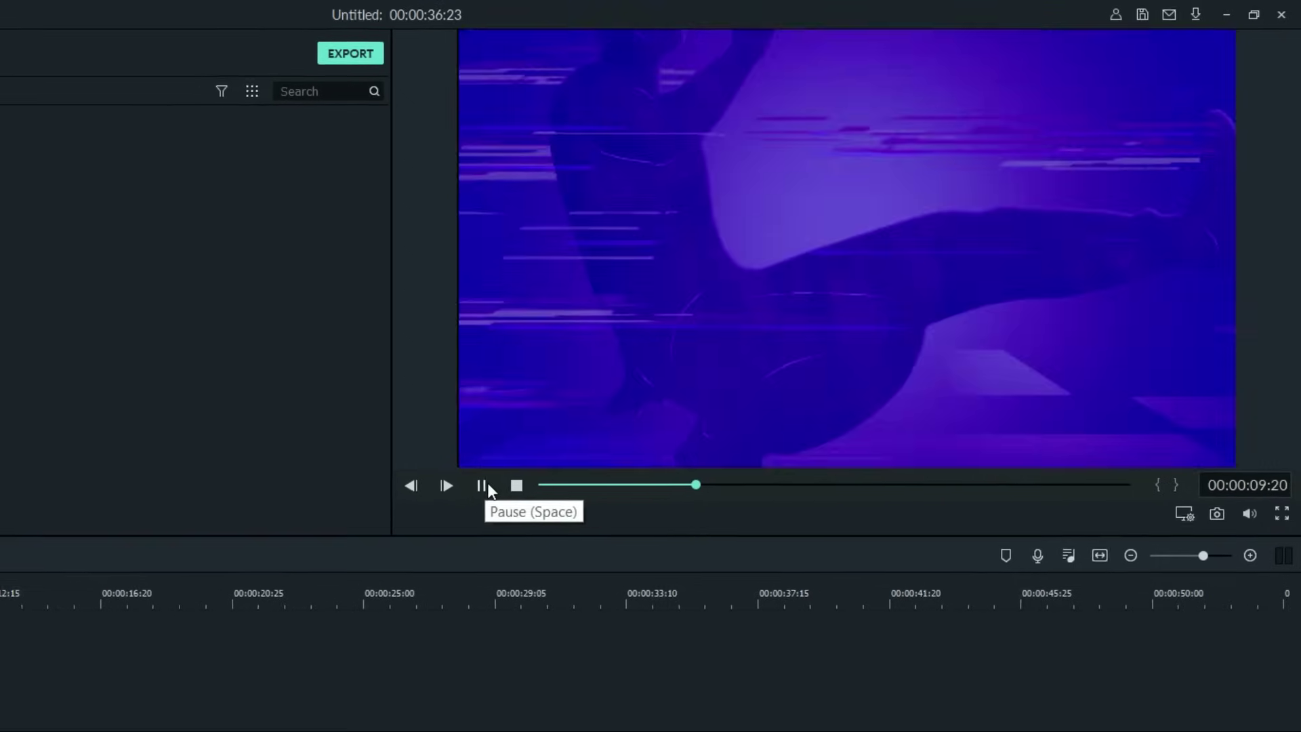
{"action": "left_click", "coordinate": [482, 486]}
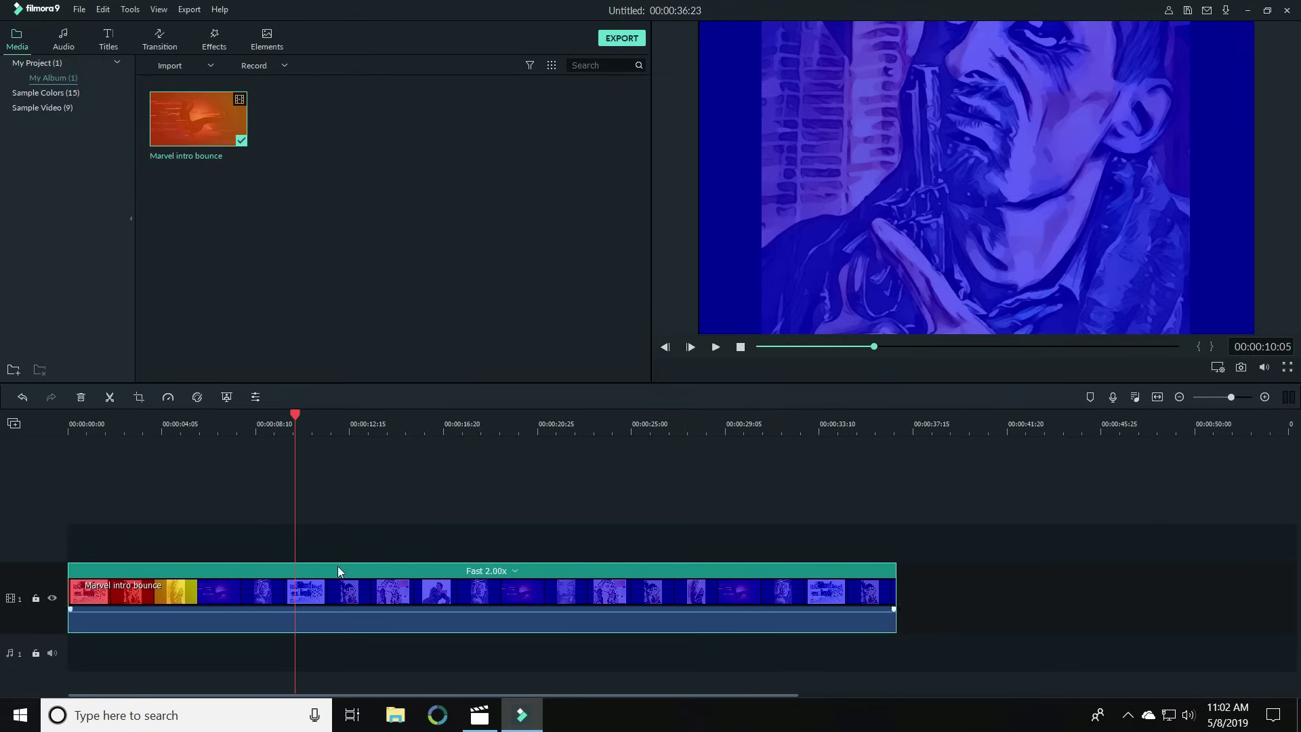
Find the end of the zoom-out section and split the Marvel intro bounce clip at 00:00:06:09
{"action": "left_click", "coordinate": [241, 430]}
{"action": "left_click_drag", "start_coordinate": [242, 414], "coordinate": [508, 465]}
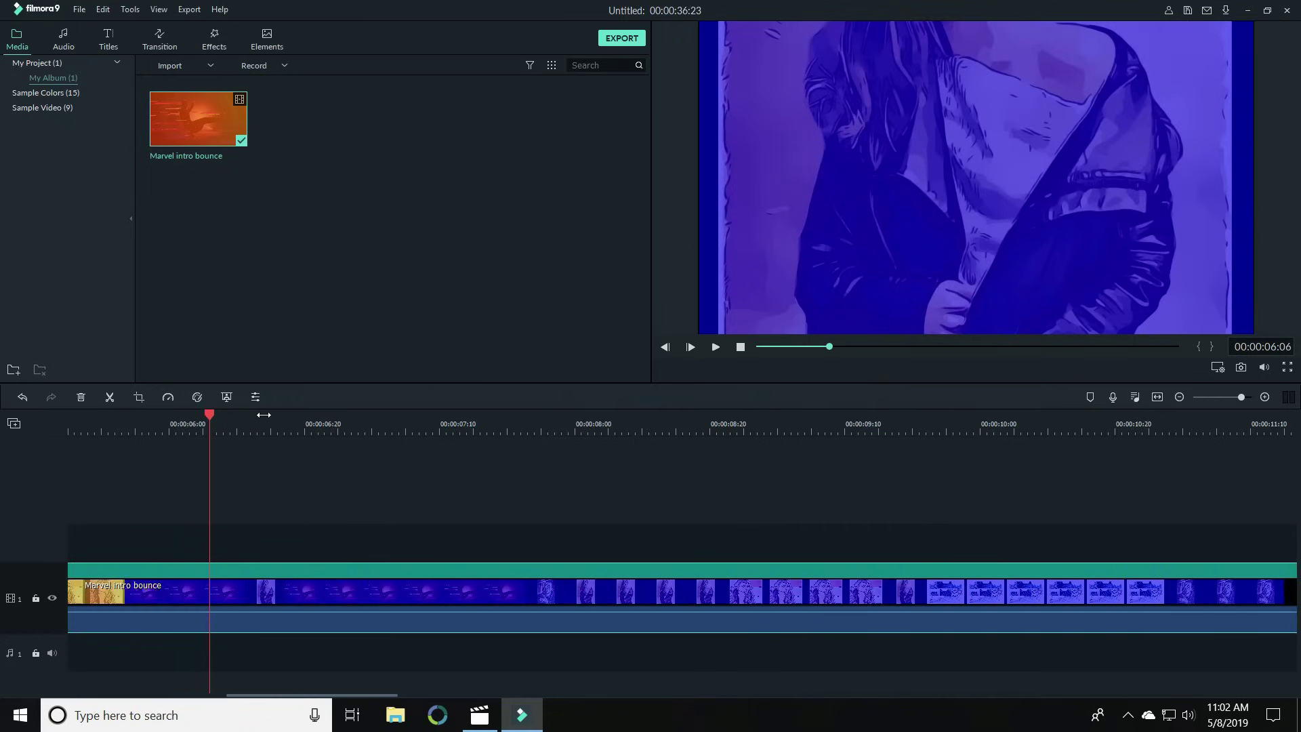
{"action": "left_click_drag", "start_coordinate": [220, 429], "coordinate": [495, 435]}
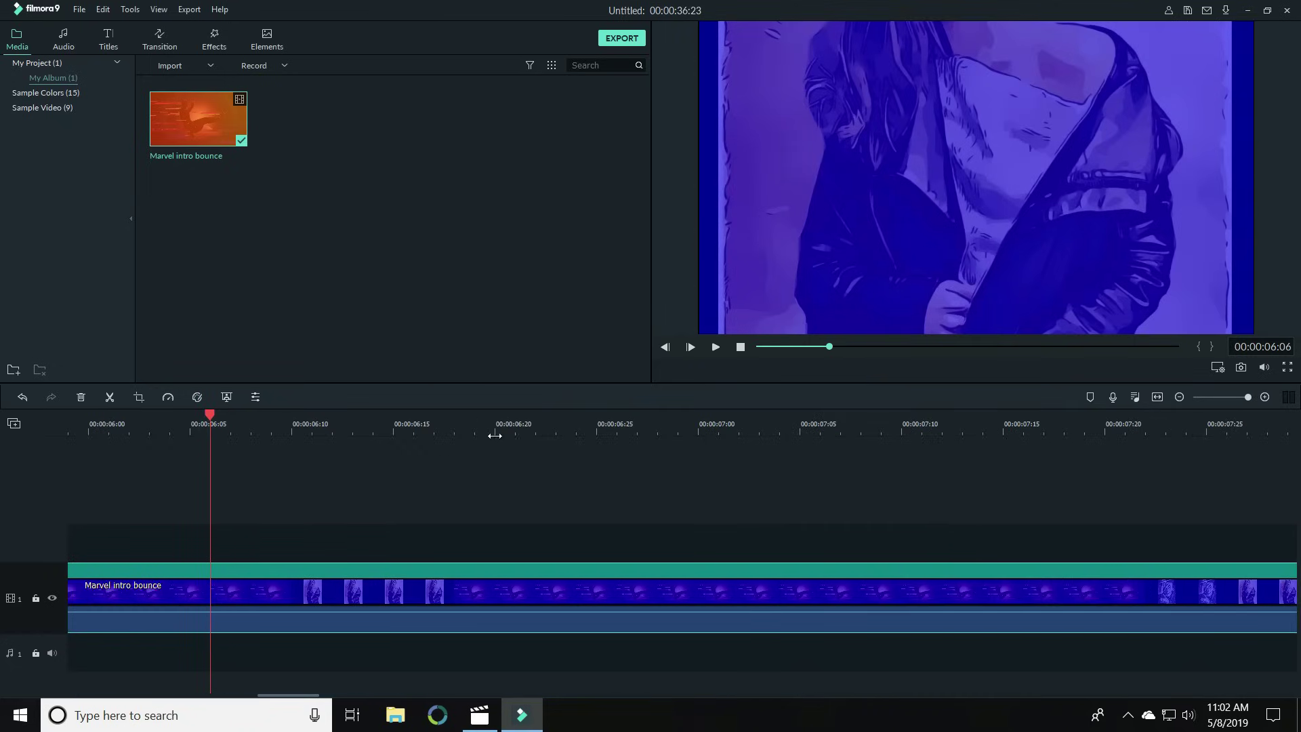
{"action": "left_click", "coordinate": [275, 415]}
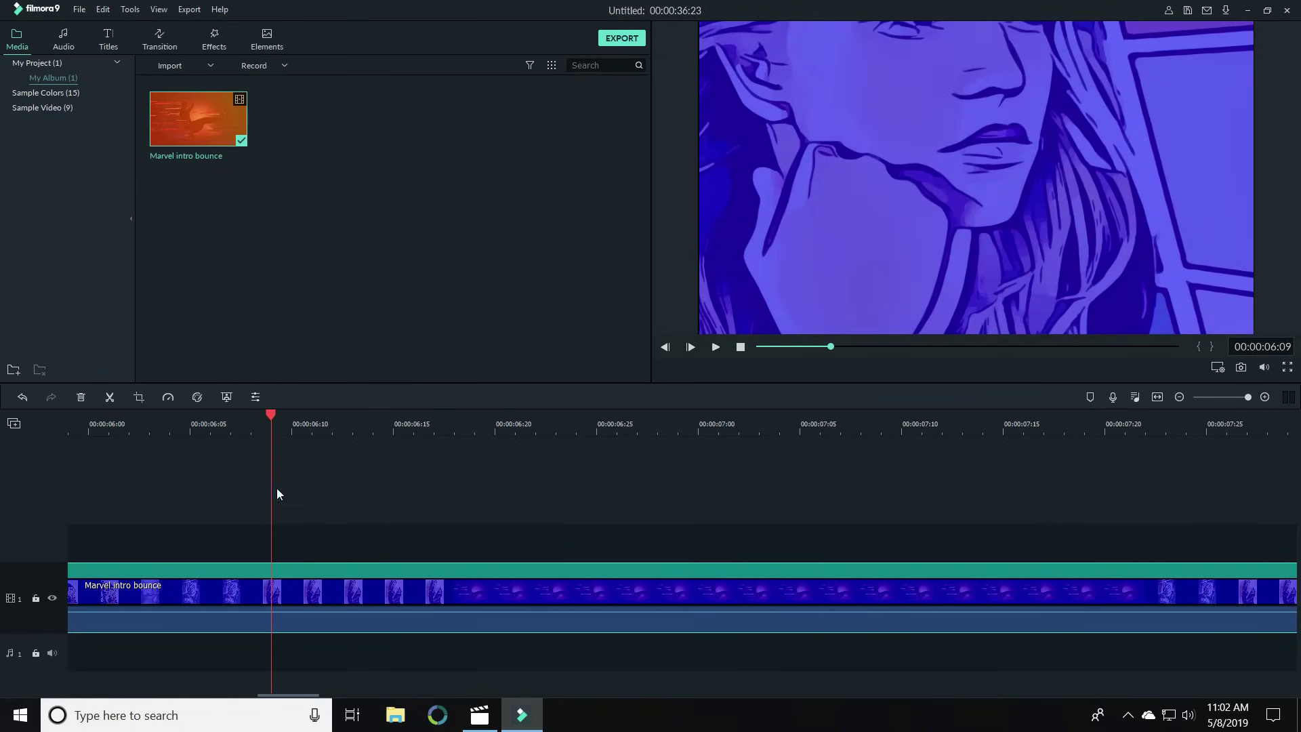
{"action": "left_click", "coordinate": [111, 398]}
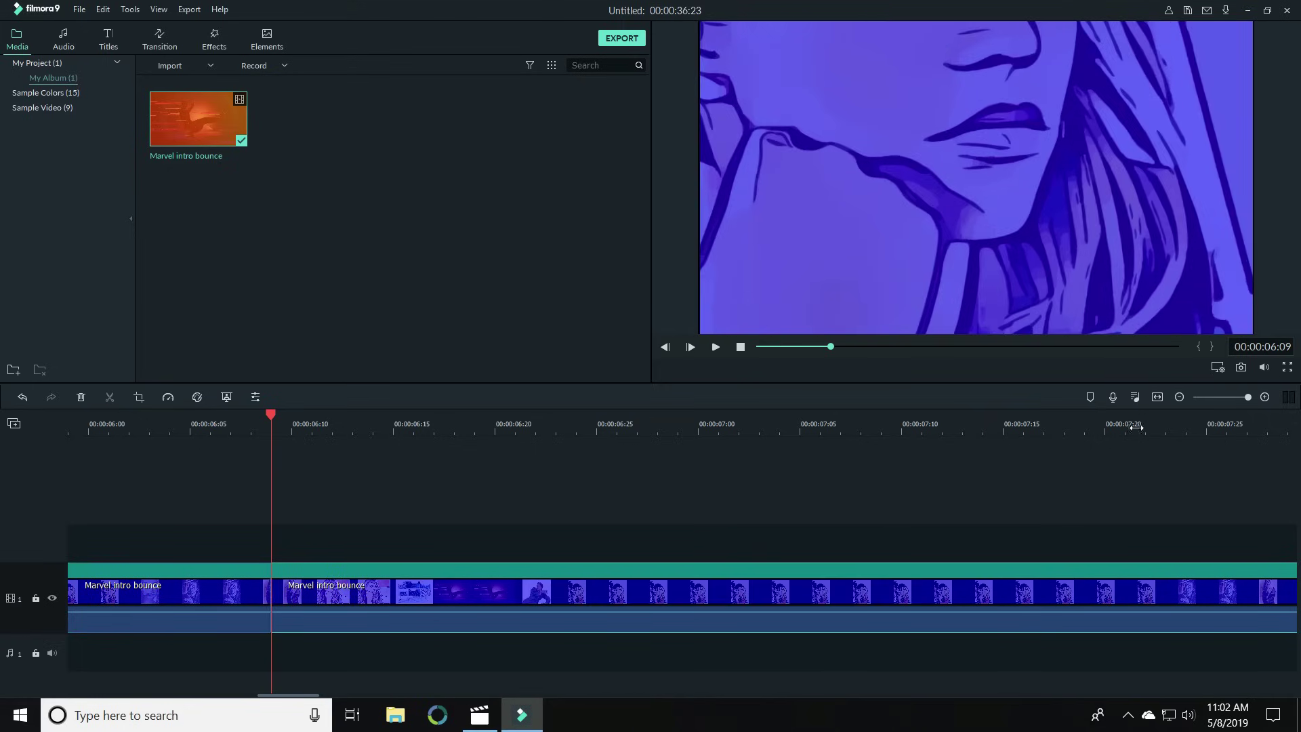
Play the split sequence from the start, compare it with the Better Hook video in the media player, and return to Filmora
{"action": "left_click_drag", "start_coordinate": [1250, 396], "coordinate": [1234, 392]}
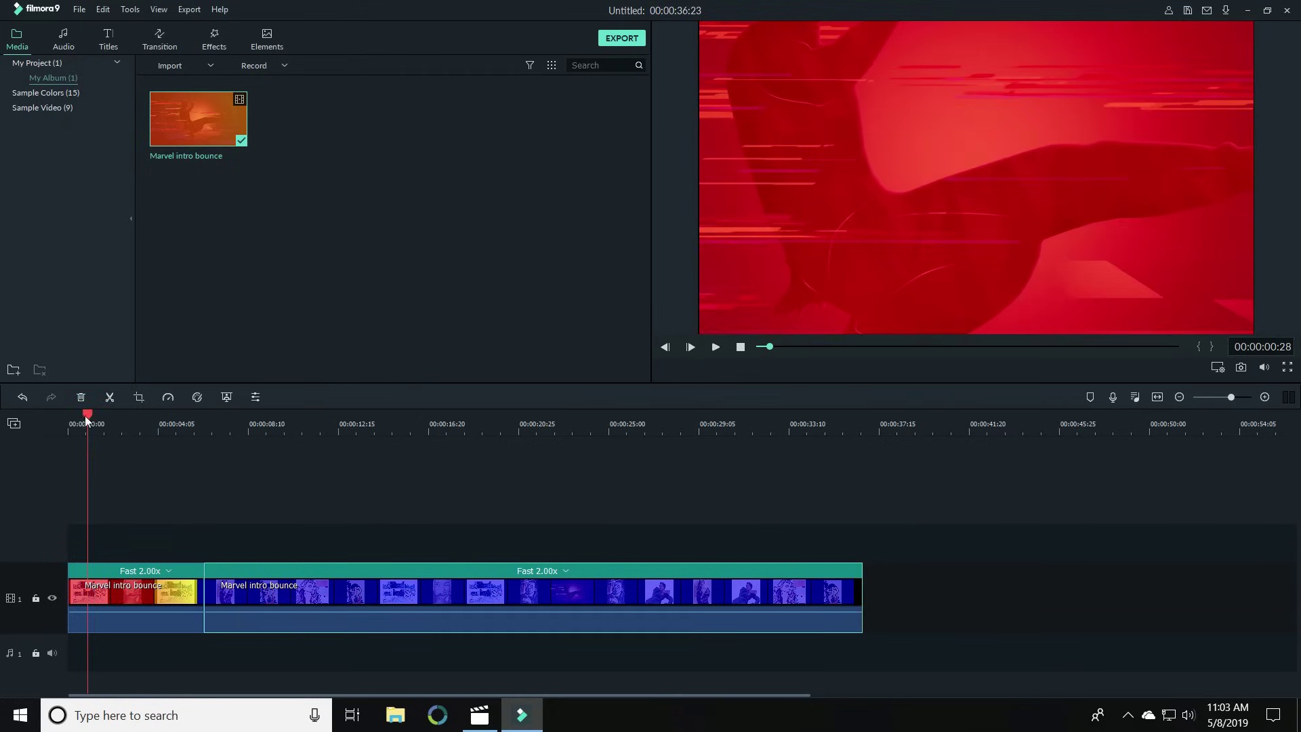
{"action": "left_click_drag", "start_coordinate": [88, 417], "coordinate": [49, 423]}
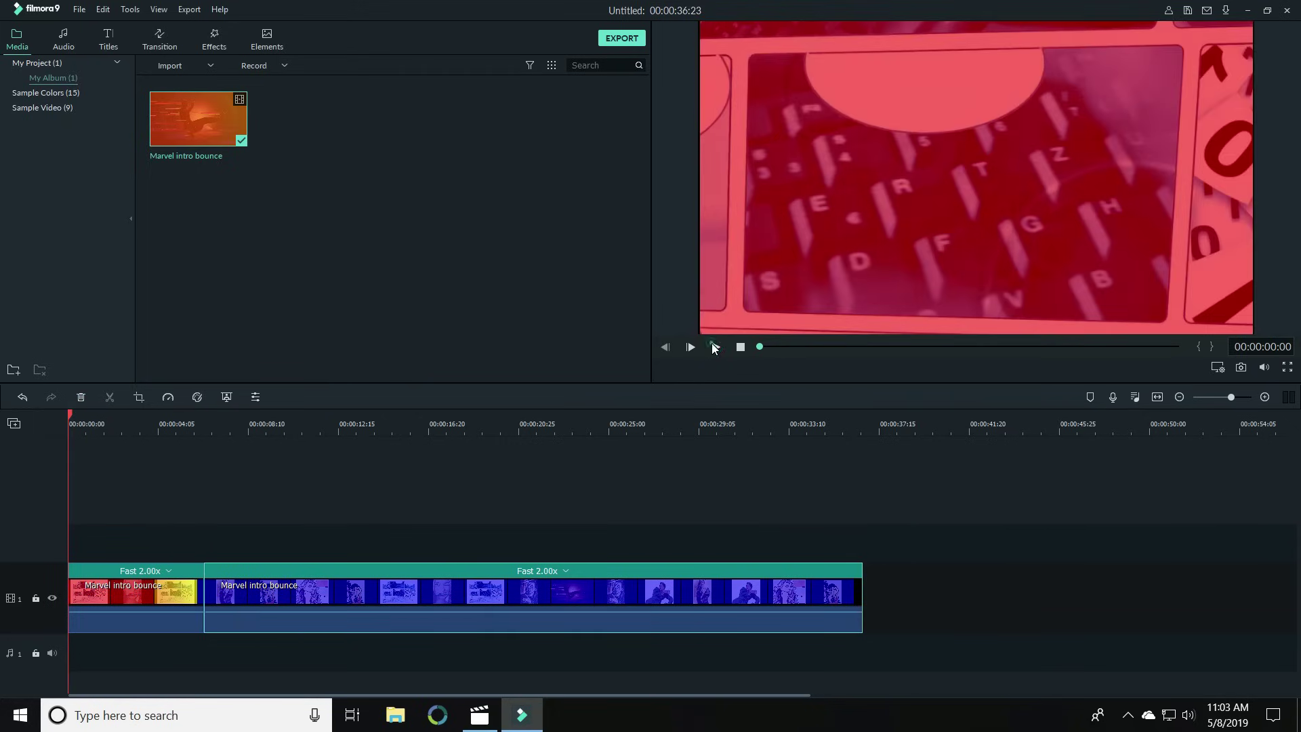
{"action": "left_click", "coordinate": [713, 347]}
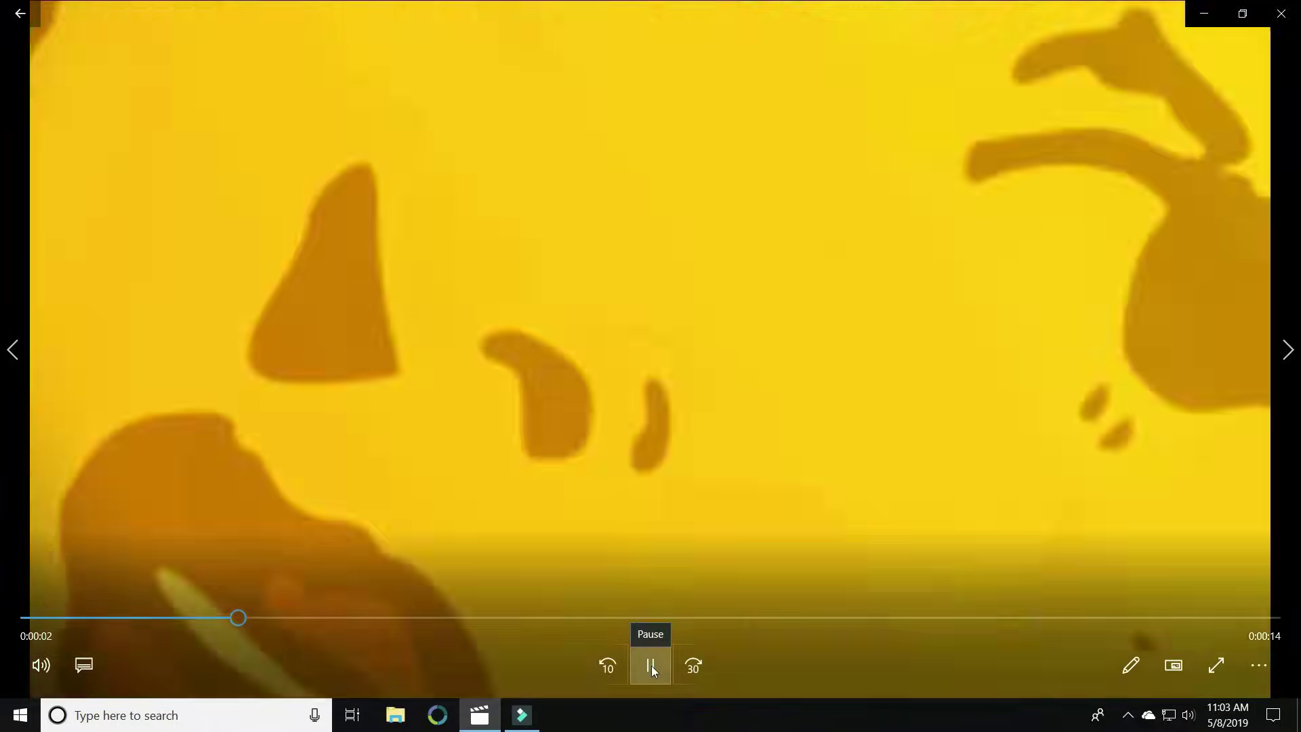
{"action": "left_click", "coordinate": [651, 668]}
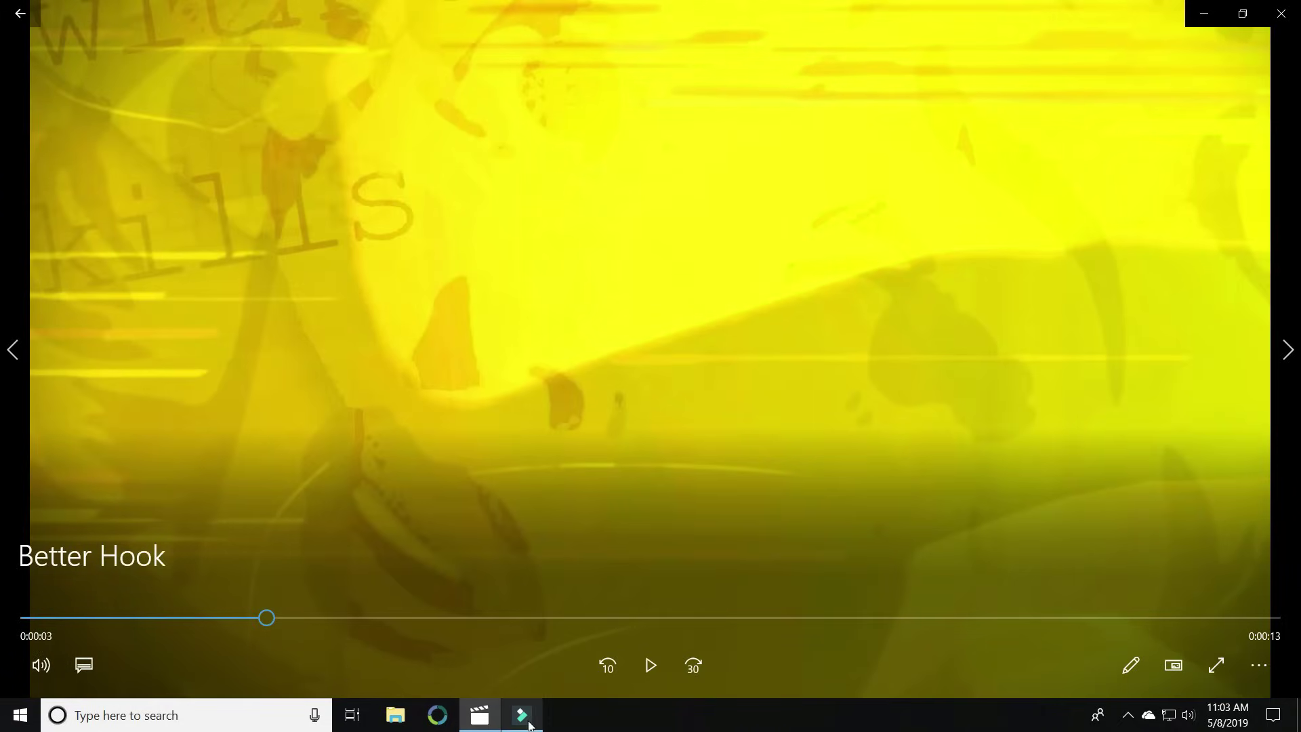
{"action": "left_click", "coordinate": [508, 724]}
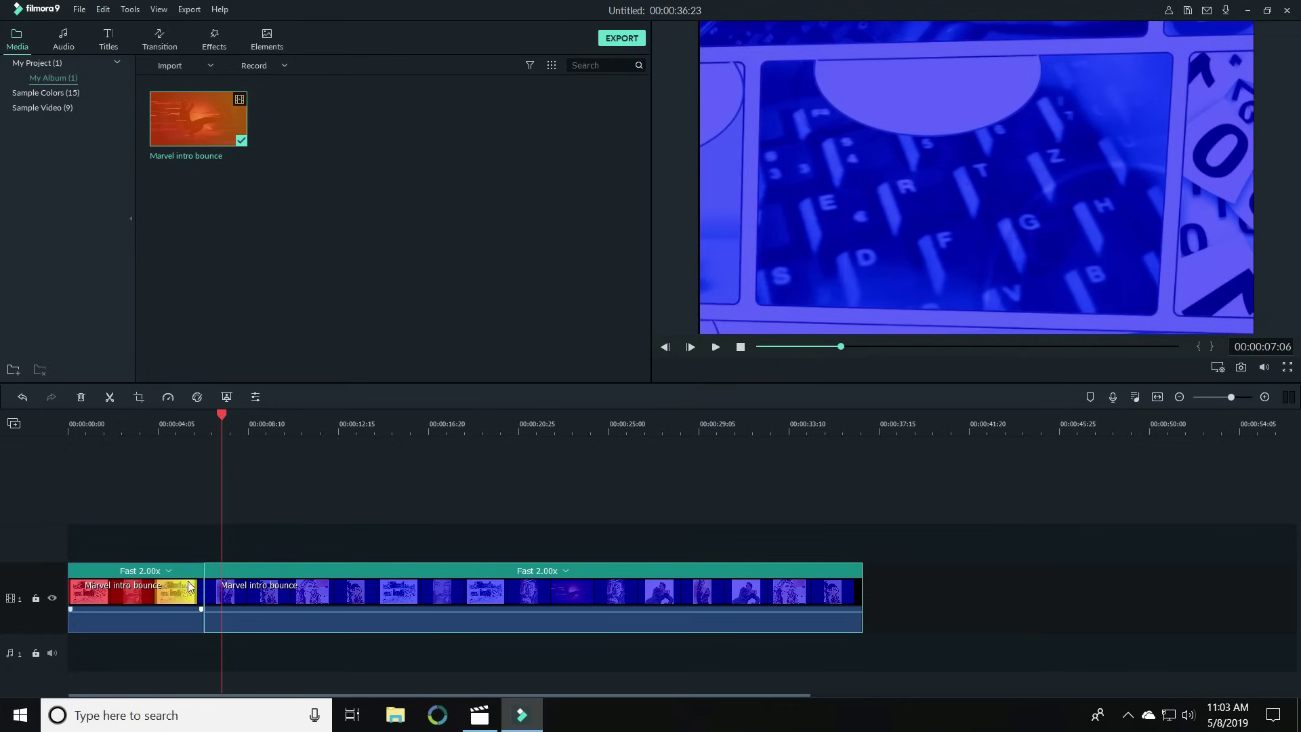
Select both Marvel intro bounce clips together and shift them about 6 seconds along the track, leaving a gap at its start
{"action": "left_click", "coordinate": [167, 625]}
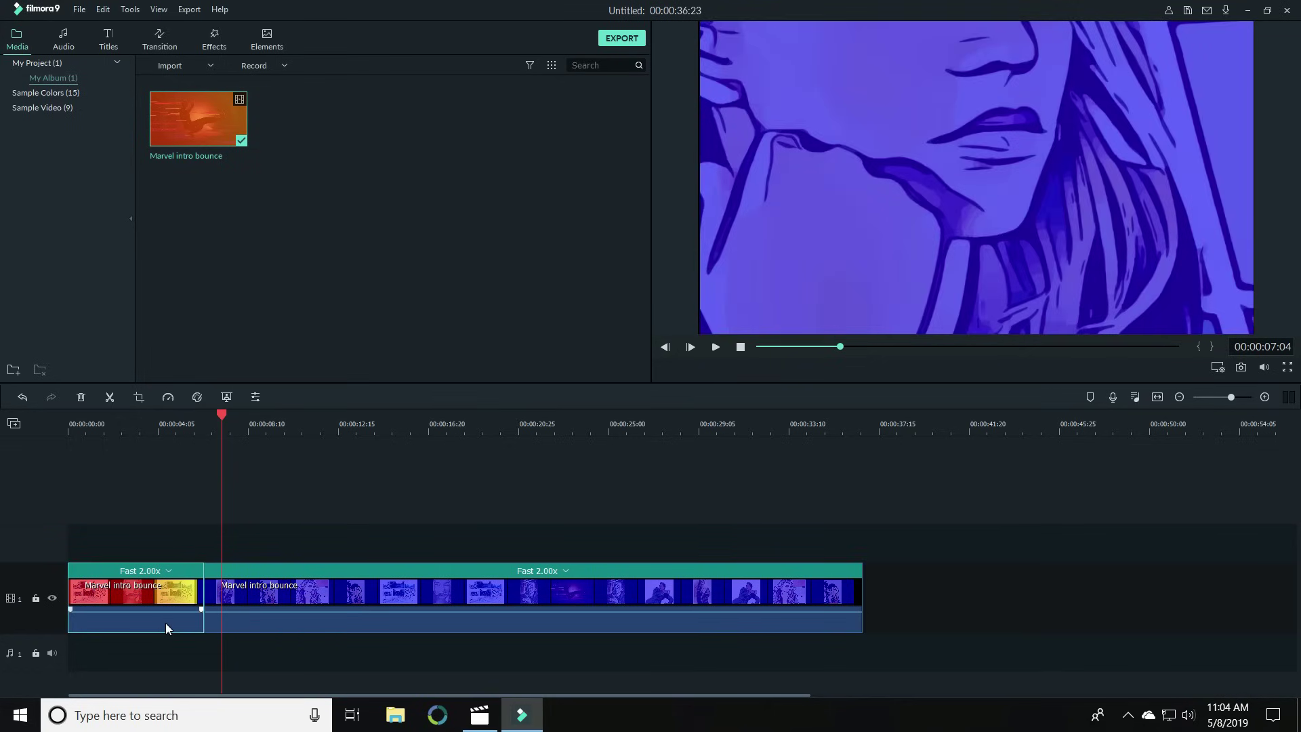
{"action": "left_click", "coordinate": [747, 621], "text": "shift"}
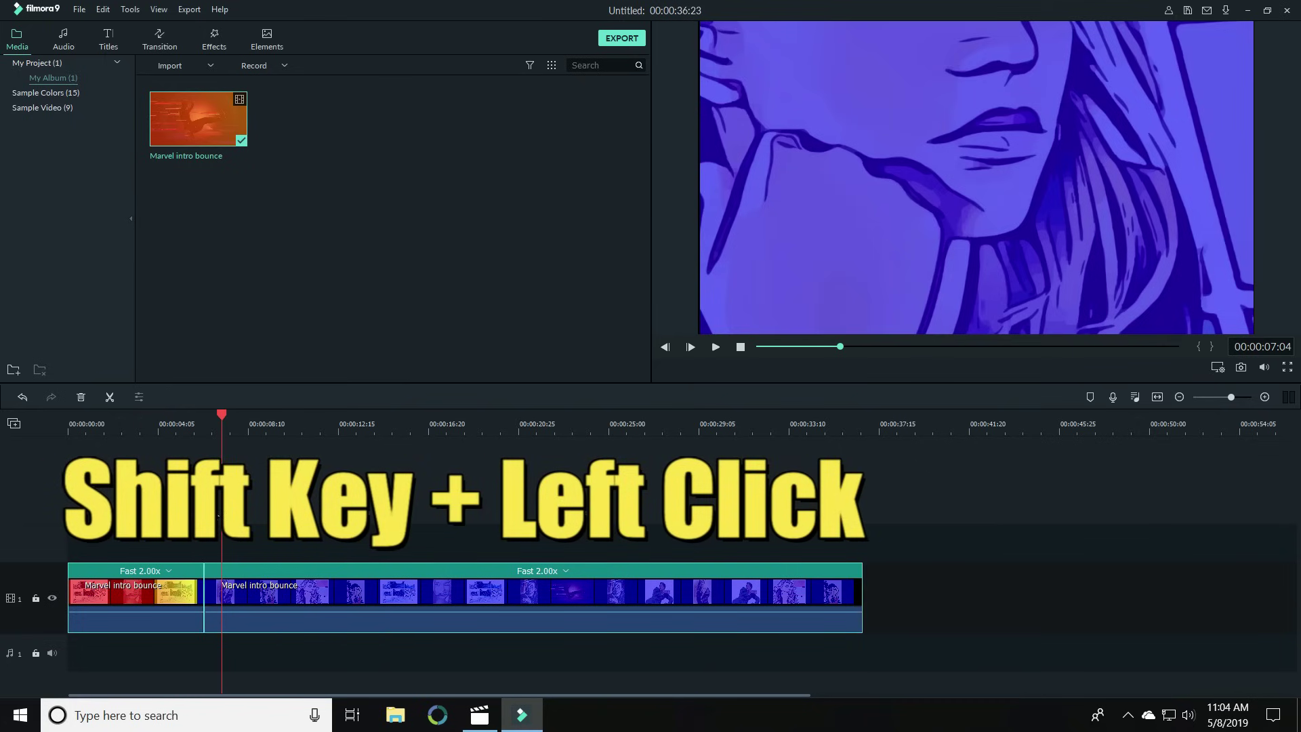
{"action": "left_click", "coordinate": [106, 625]}
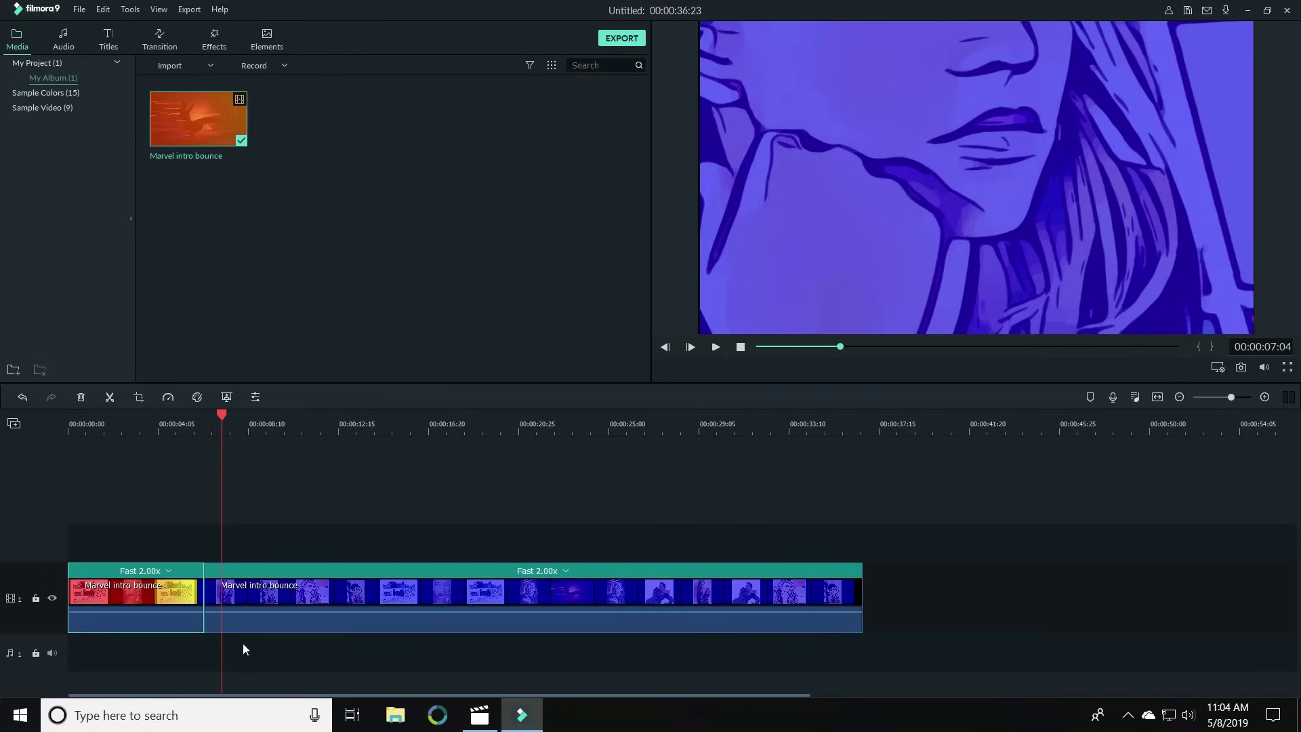
{"action": "left_click", "coordinate": [263, 624], "text": "shift"}
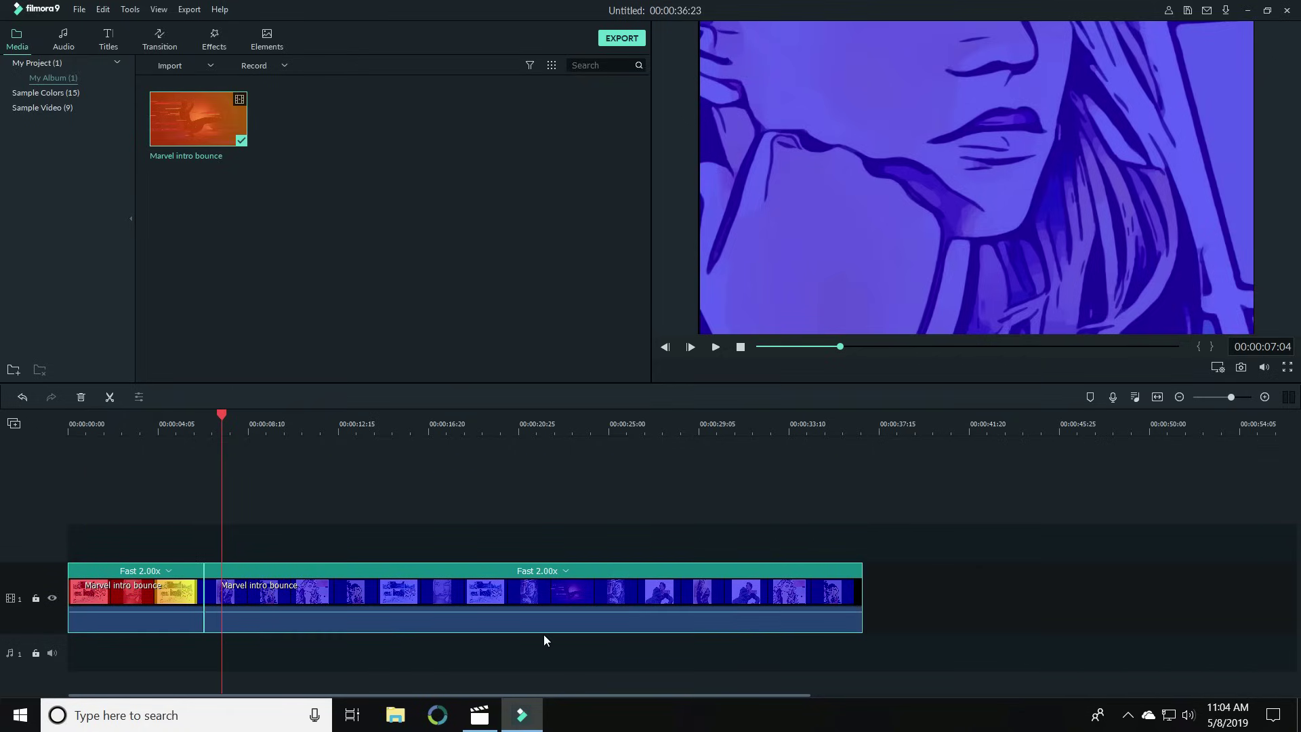
{"action": "left_click_drag", "start_coordinate": [249, 622], "coordinate": [377, 628]}
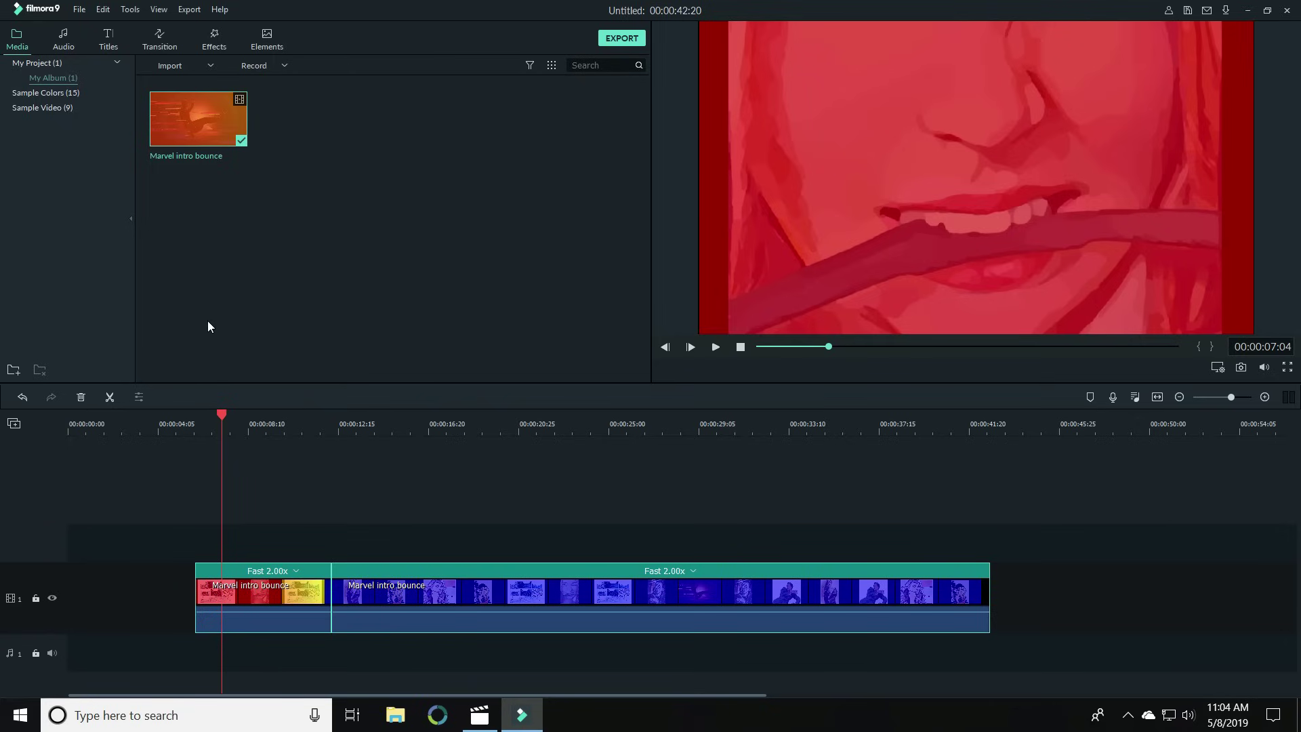
{"action": "left_click", "coordinate": [295, 487]}
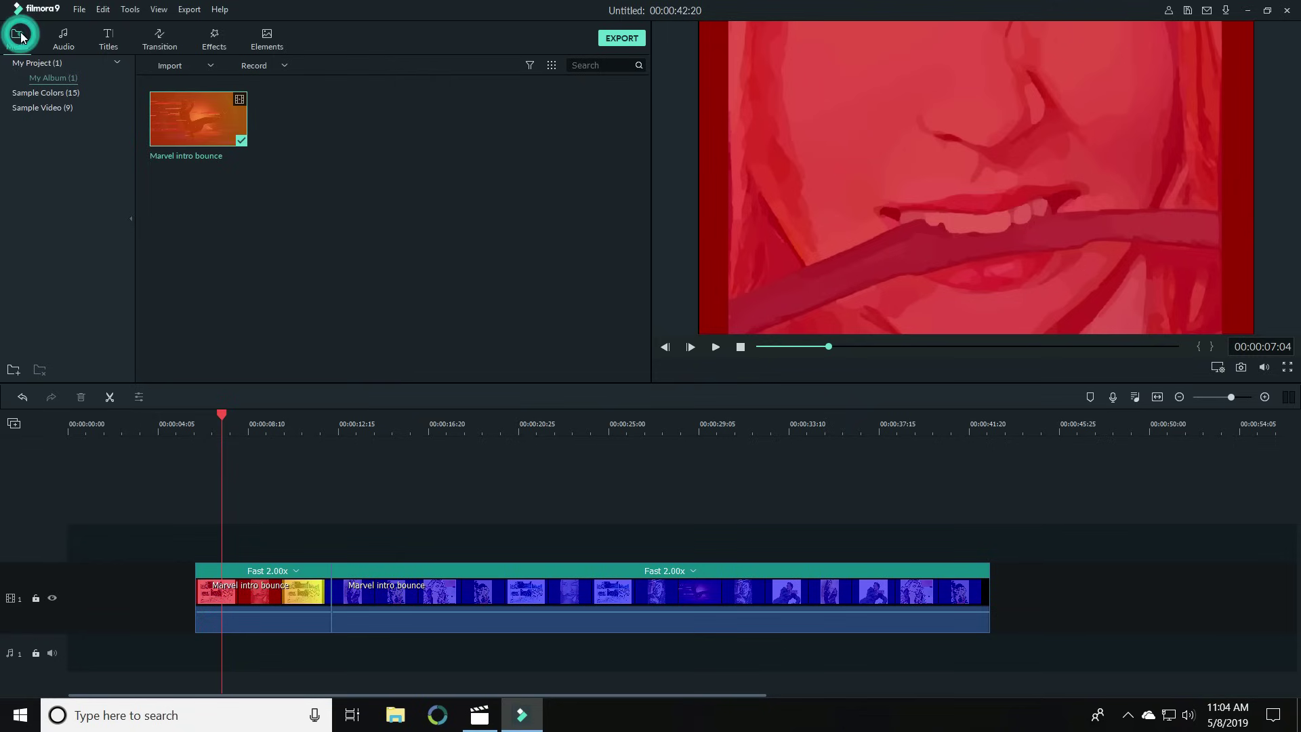
Place the Black sample colour at the start of the video track and trim it to about 1.8 seconds
{"action": "left_click", "coordinate": [40, 96]}
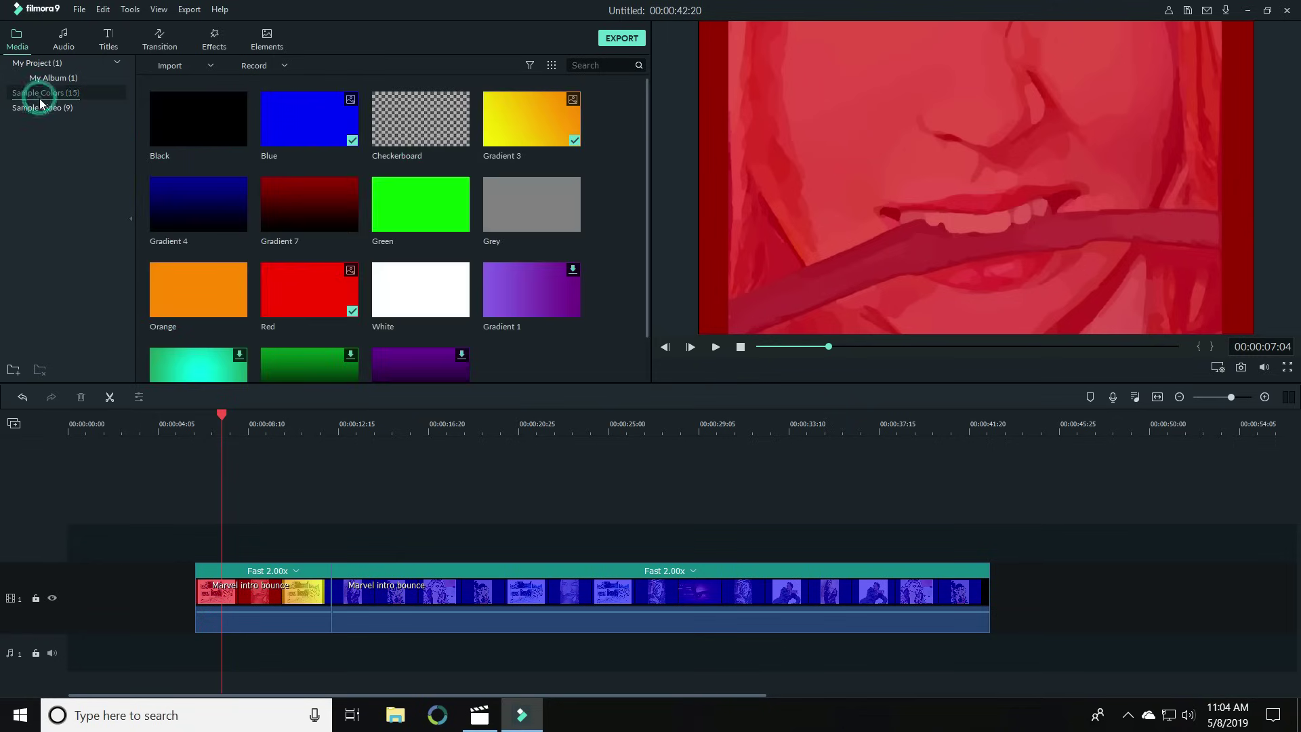
{"action": "left_click_drag", "start_coordinate": [178, 122], "coordinate": [66, 574]}
{"action": "left_click_drag", "start_coordinate": [66, 593], "coordinate": [68, 595]}
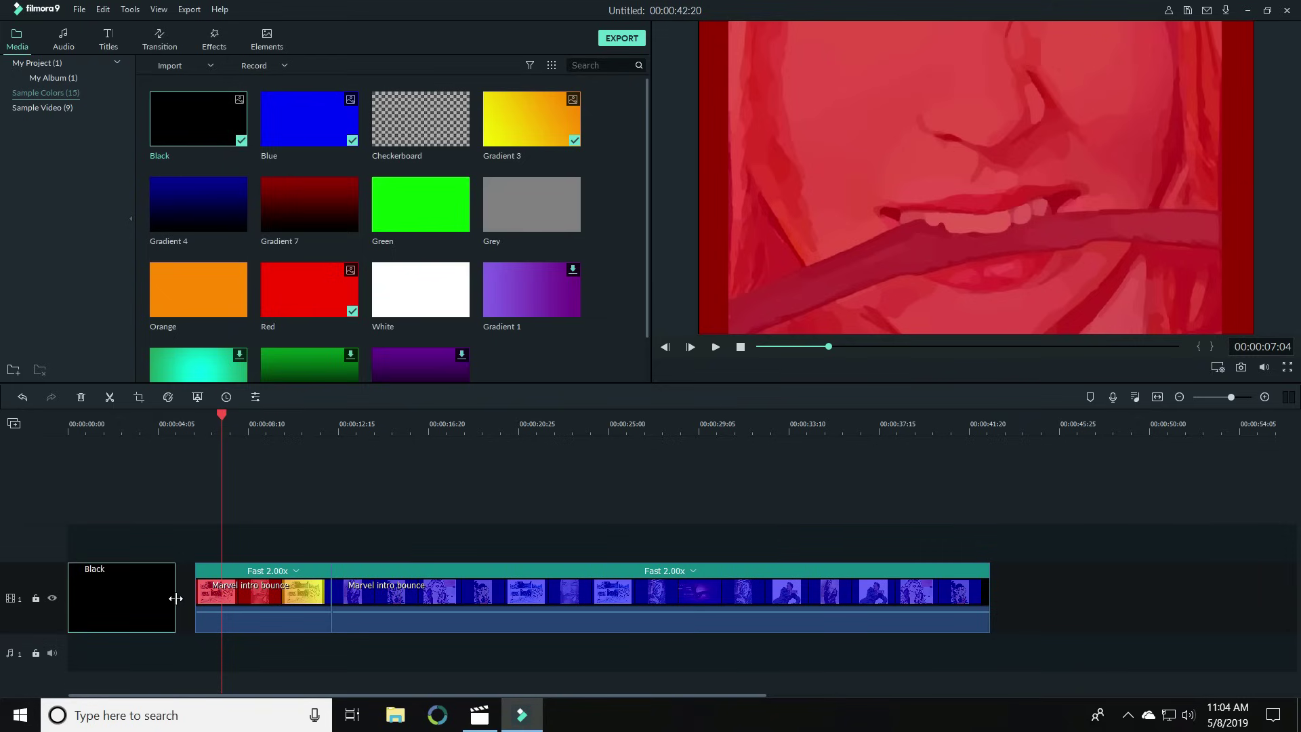
{"action": "left_click_drag", "start_coordinate": [175, 599], "coordinate": [105, 596]}
Move both Marvel intro bounce clips against the Black clip and add a Dissolve transition at the join
{"action": "left_click", "coordinate": [387, 624]}
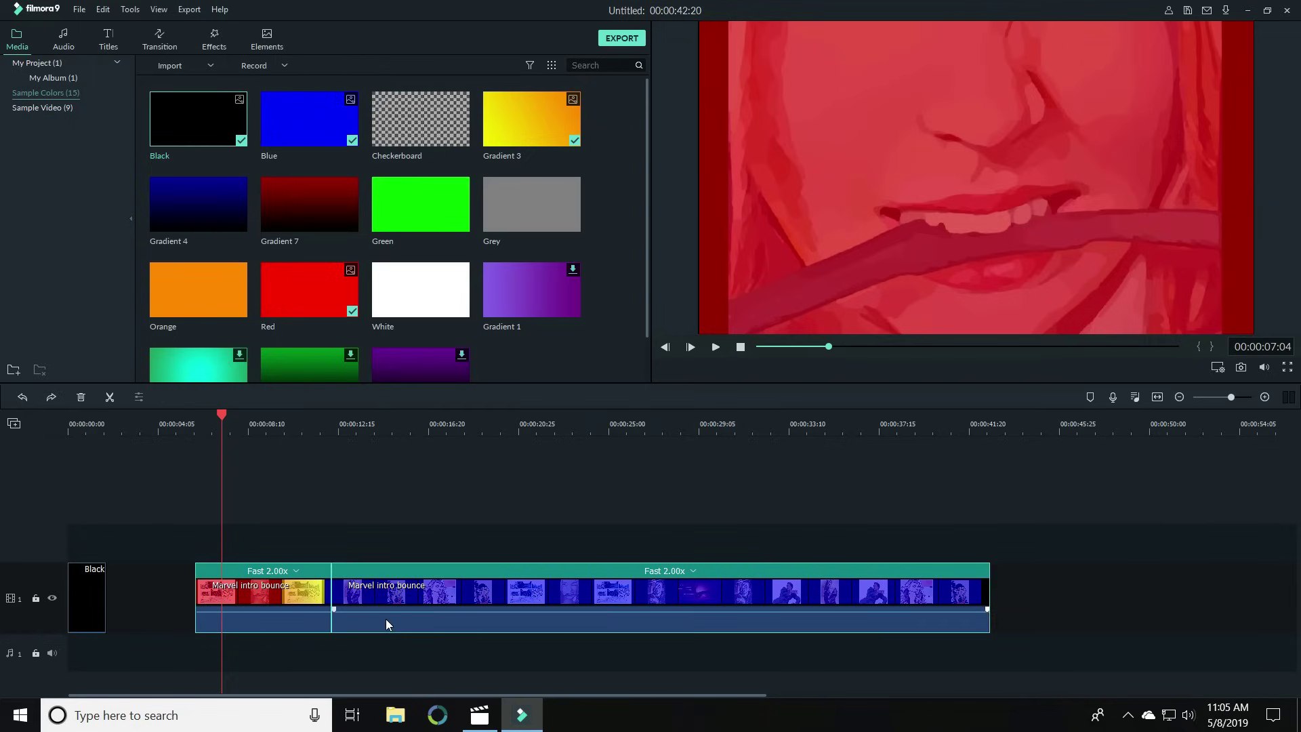
{"action": "left_click_drag", "start_coordinate": [387, 624], "coordinate": [298, 616]}
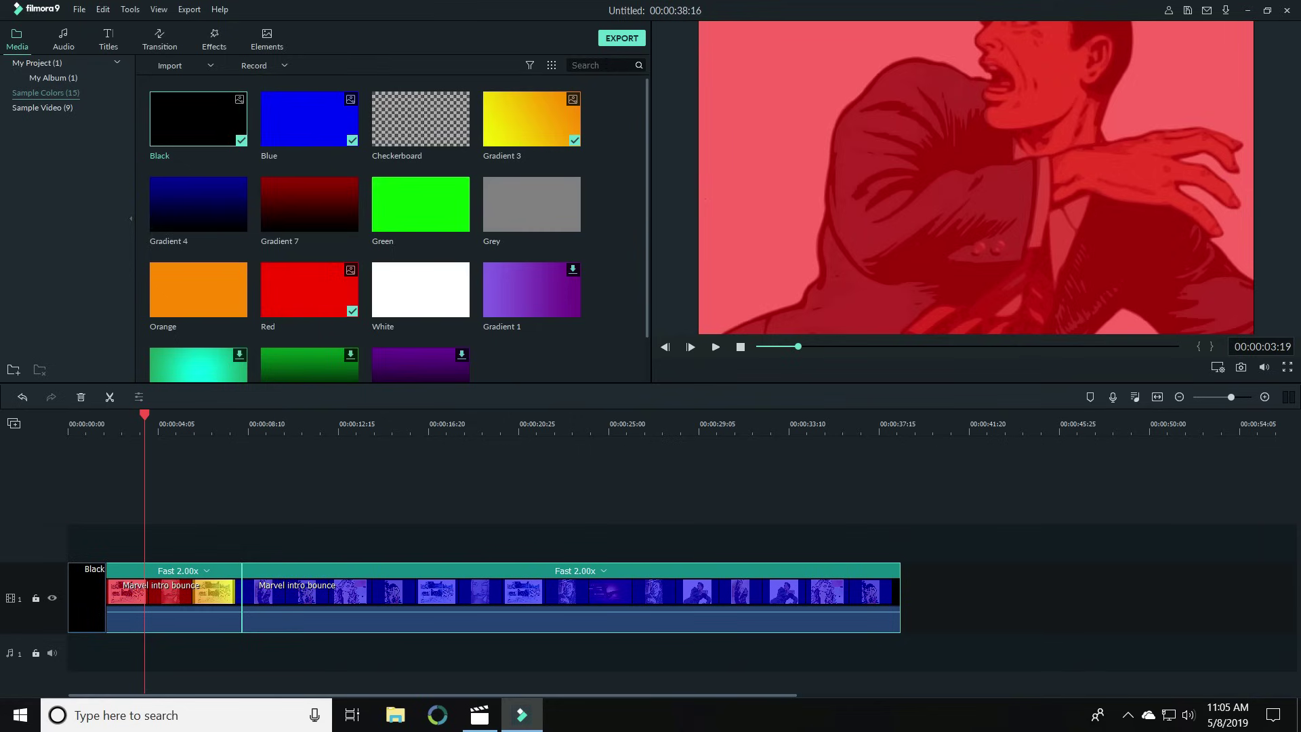
{"action": "left_click", "coordinate": [163, 49]}
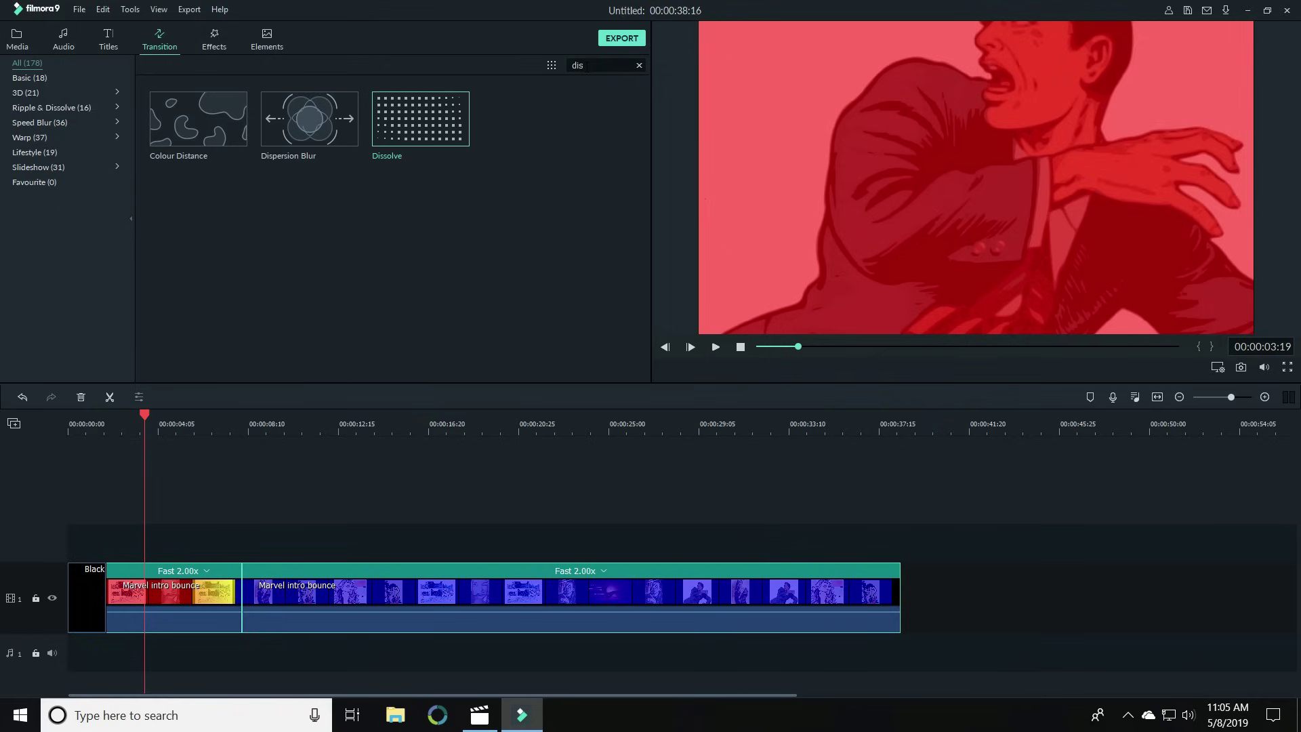
{"action": "left_click_drag", "start_coordinate": [450, 136], "coordinate": [104, 605]}
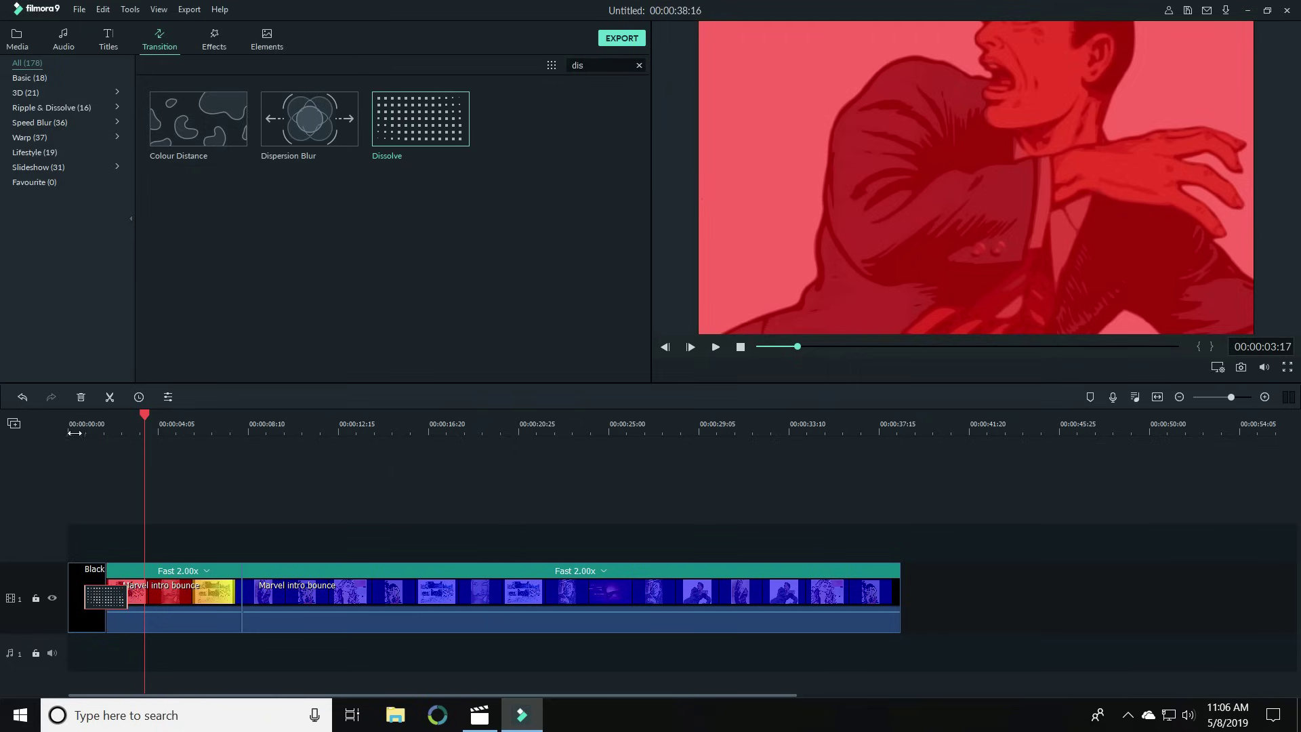
Play the opening of the timeline to check the dissolve from black into the first clip
{"action": "left_click", "coordinate": [70, 426]}
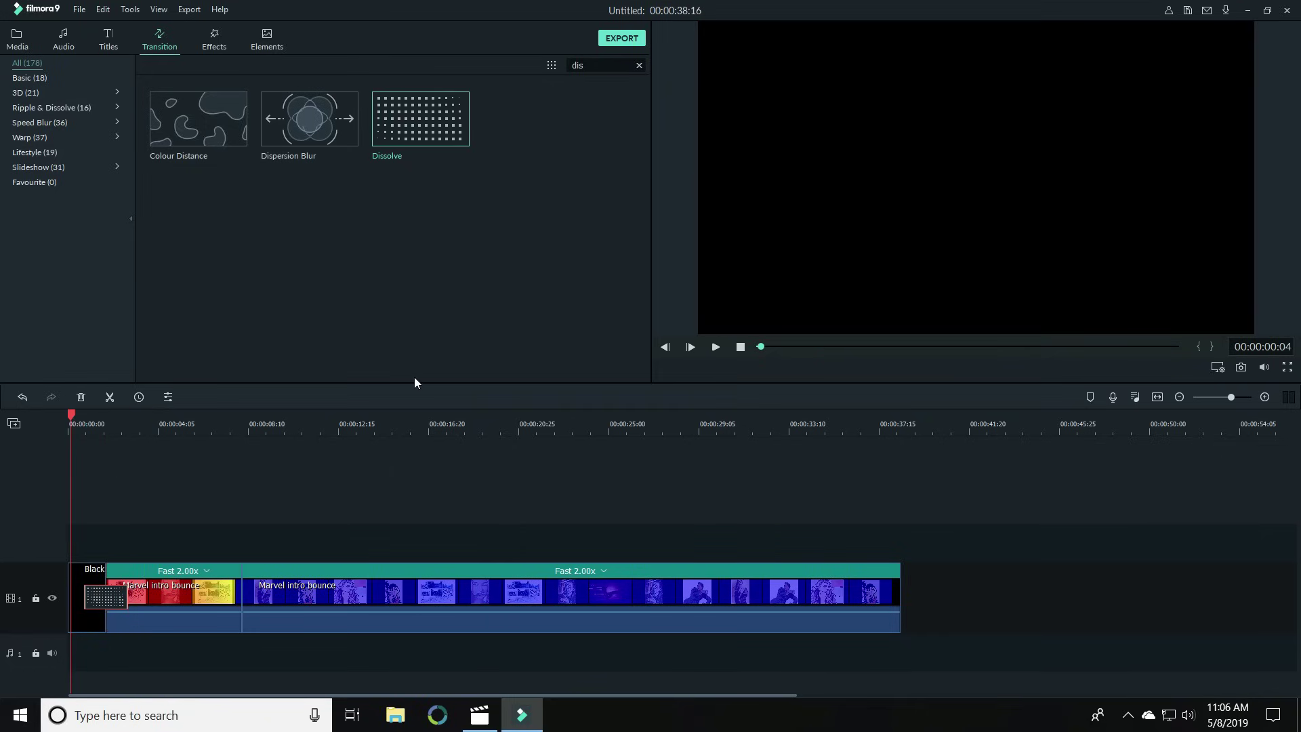
{"action": "key", "text": "space"}
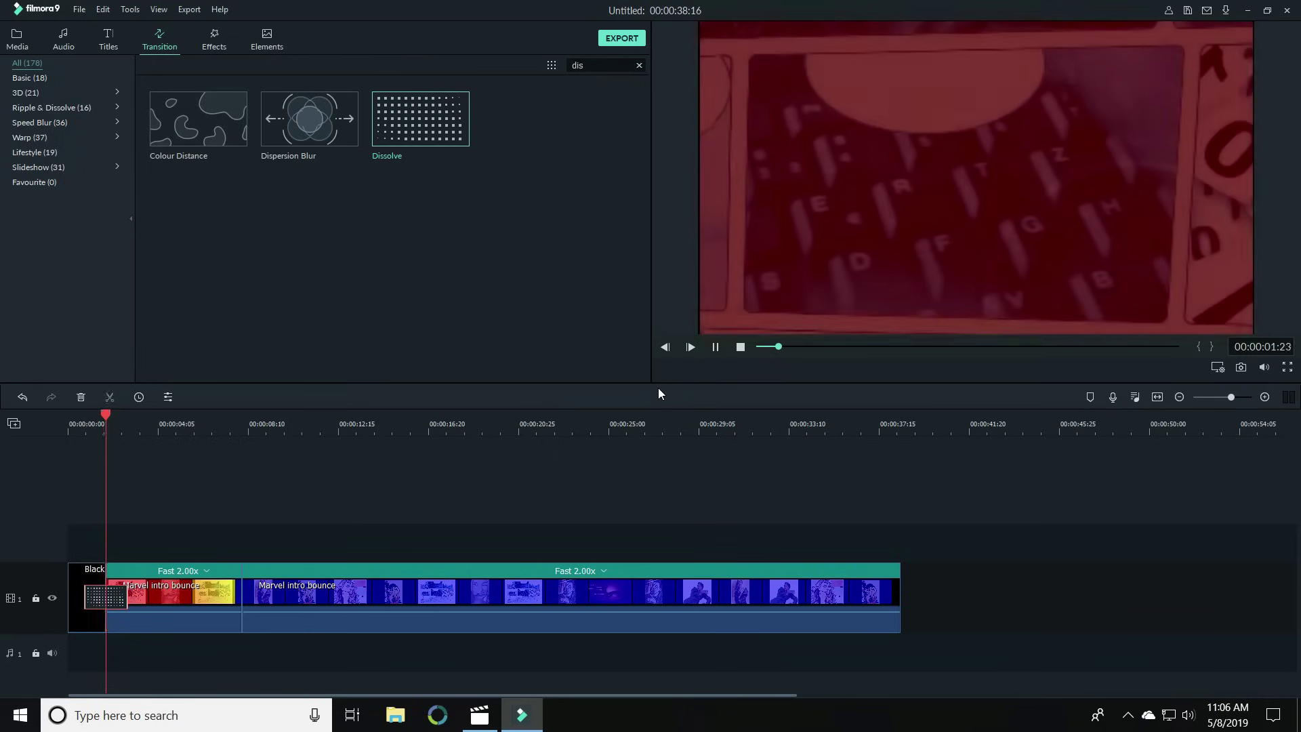
{"action": "key", "text": "space"}
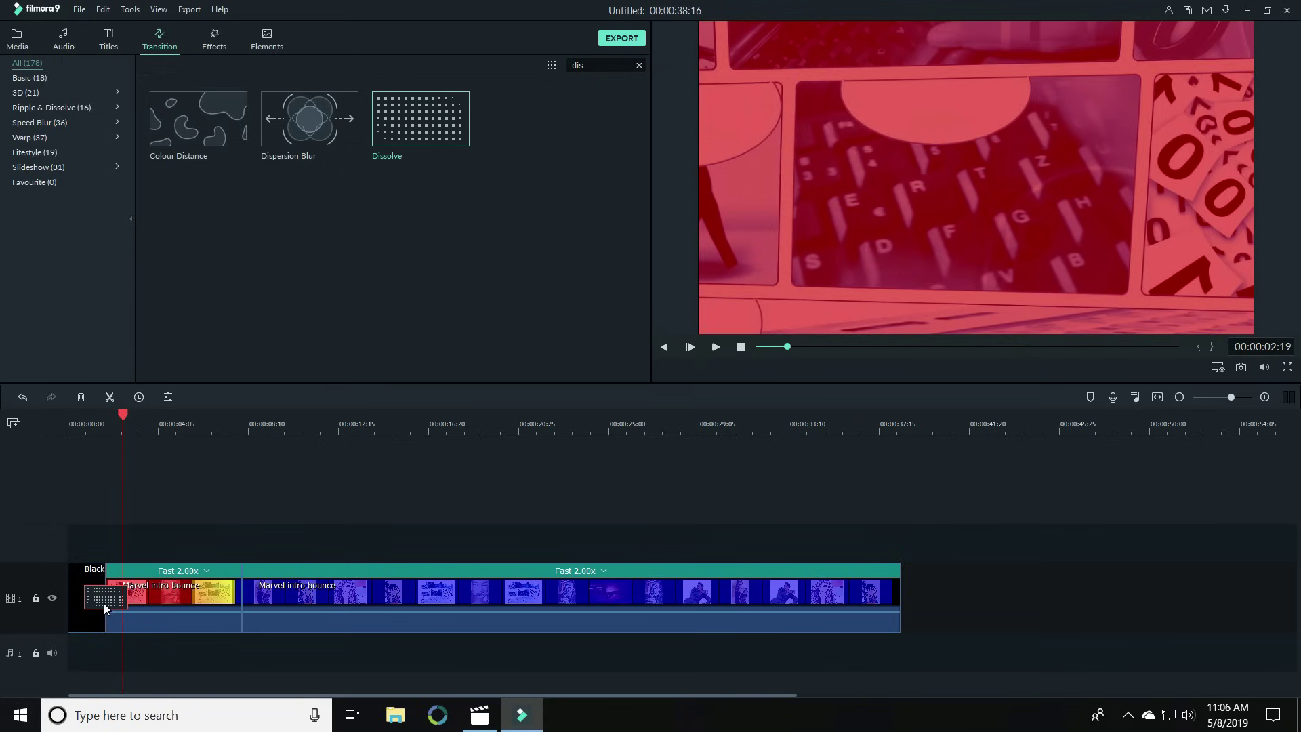
Try the Dissolve transition entirely over the Black clip and play it from the start
{"action": "left_click_drag", "start_coordinate": [106, 604], "coordinate": [86, 607]}
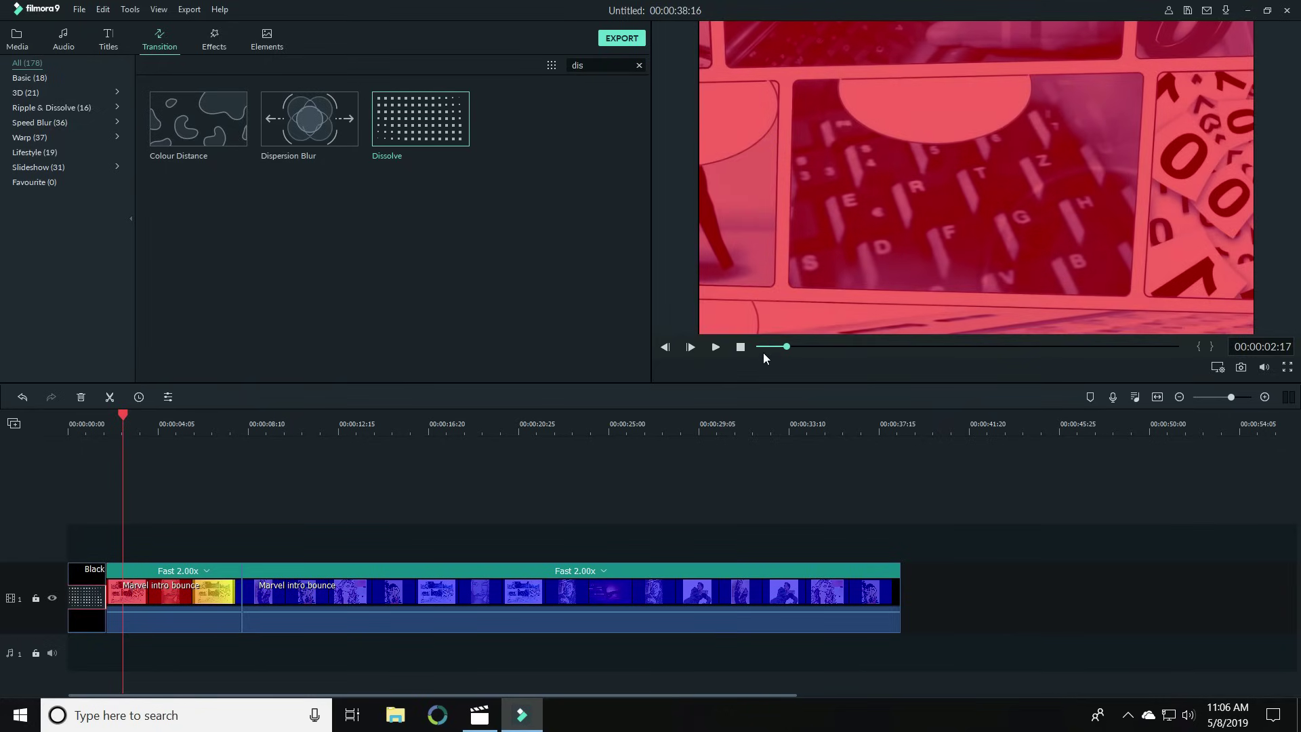
{"action": "left_click", "coordinate": [742, 348]}
{"action": "left_click", "coordinate": [716, 347]}
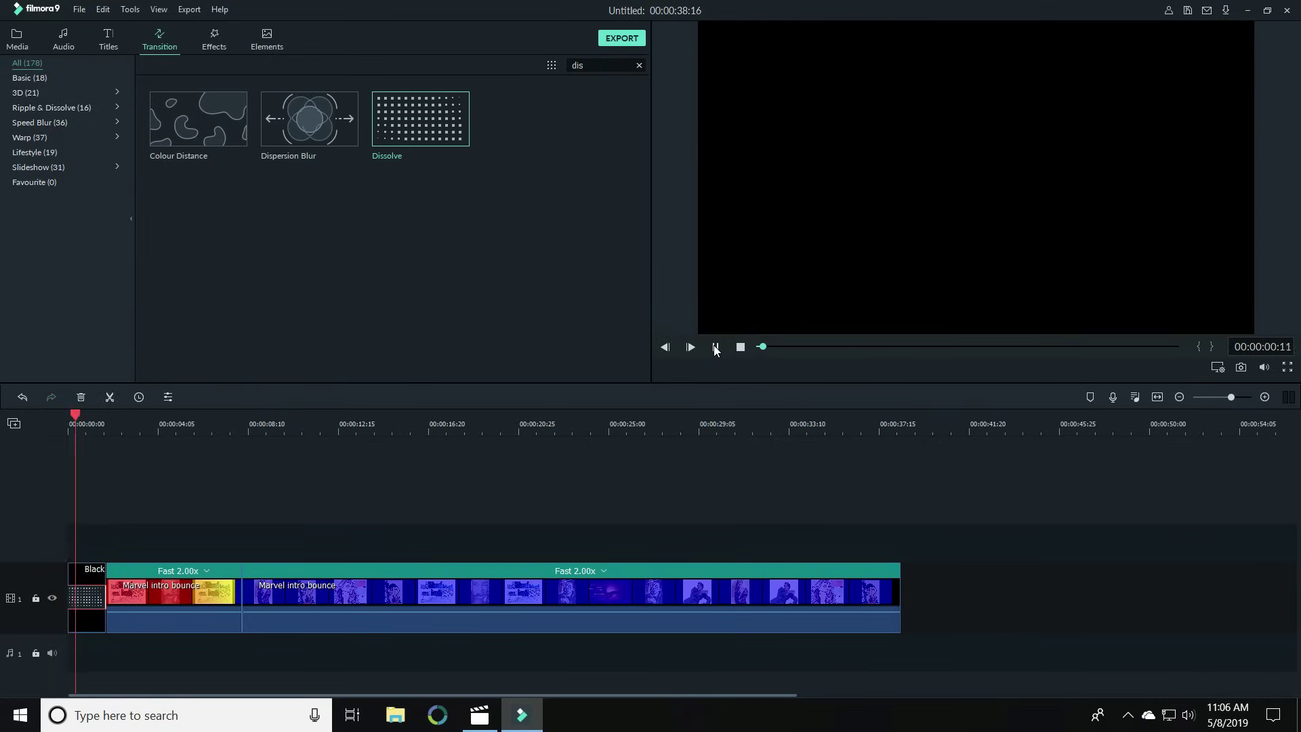
{"action": "left_click", "coordinate": [716, 347]}
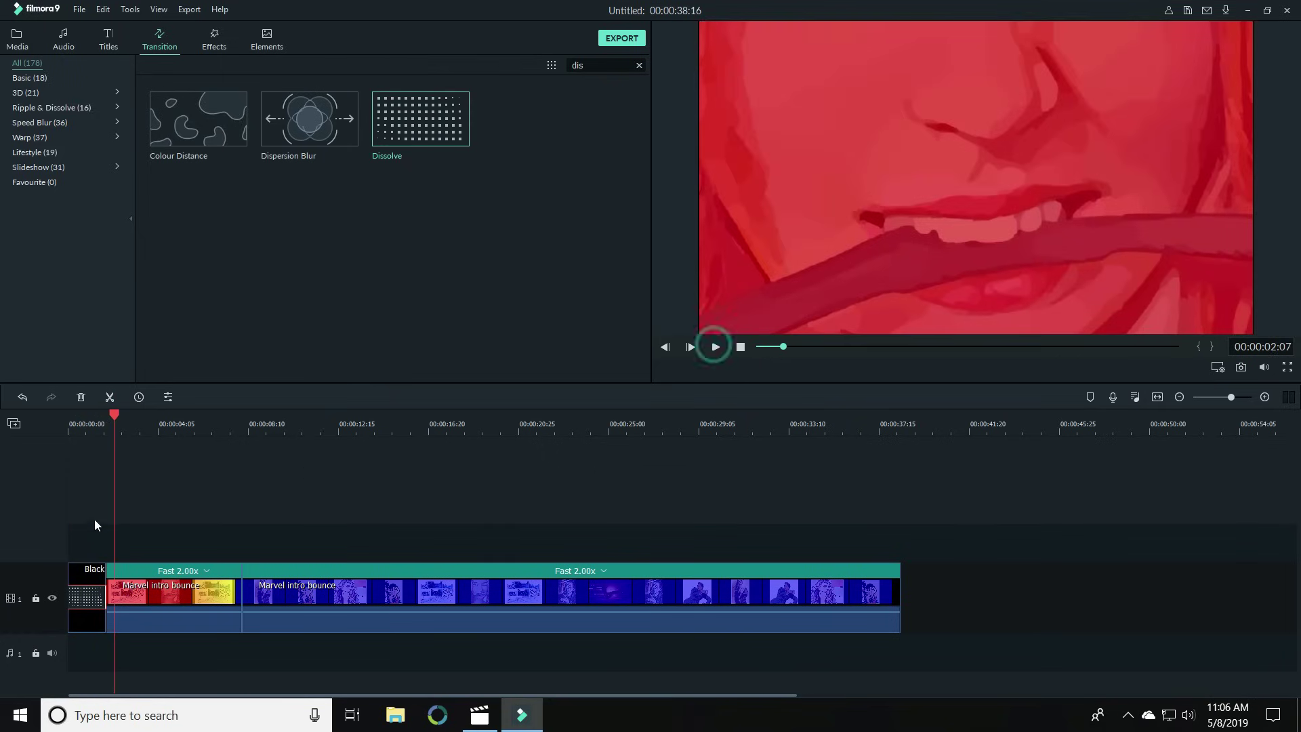
Move the Dissolve transition onto the start of the first Marvel intro bounce clip and preview it from the beginning
{"action": "left_click_drag", "start_coordinate": [75, 595], "coordinate": [128, 614]}
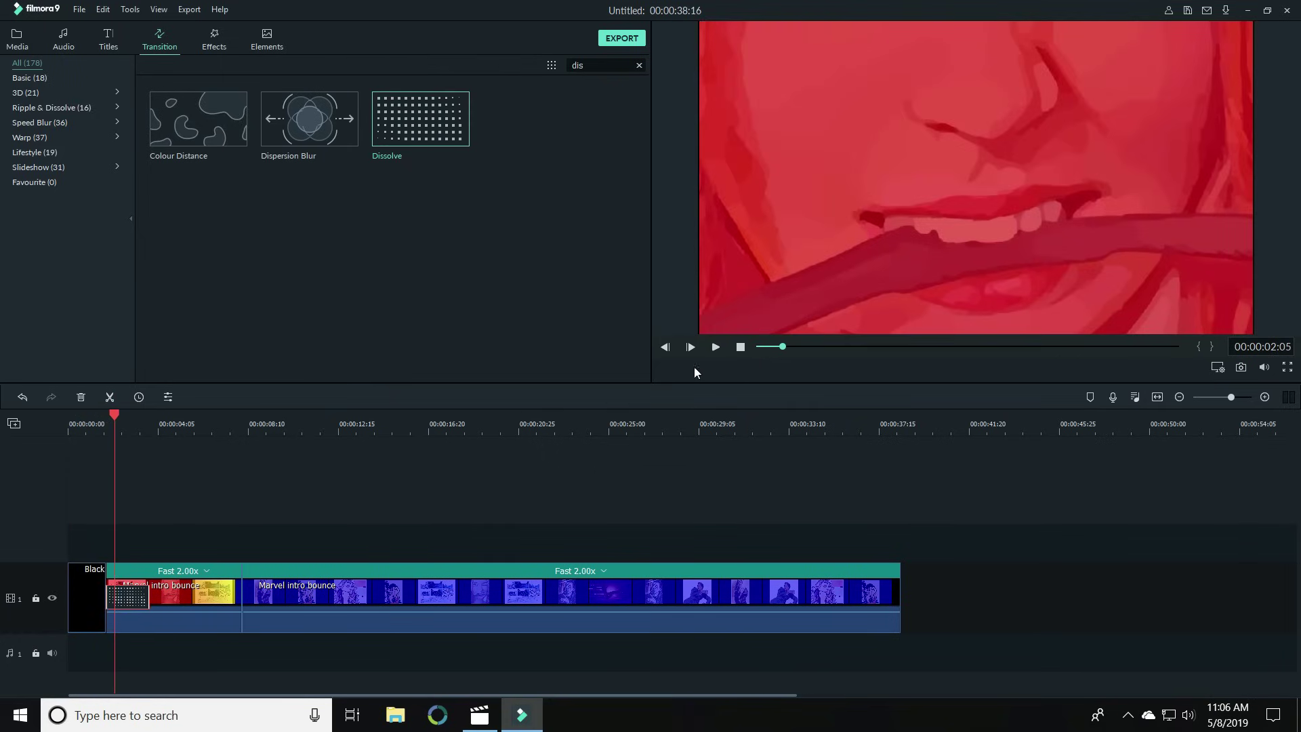
{"action": "left_click_drag", "start_coordinate": [782, 347], "coordinate": [753, 346]}
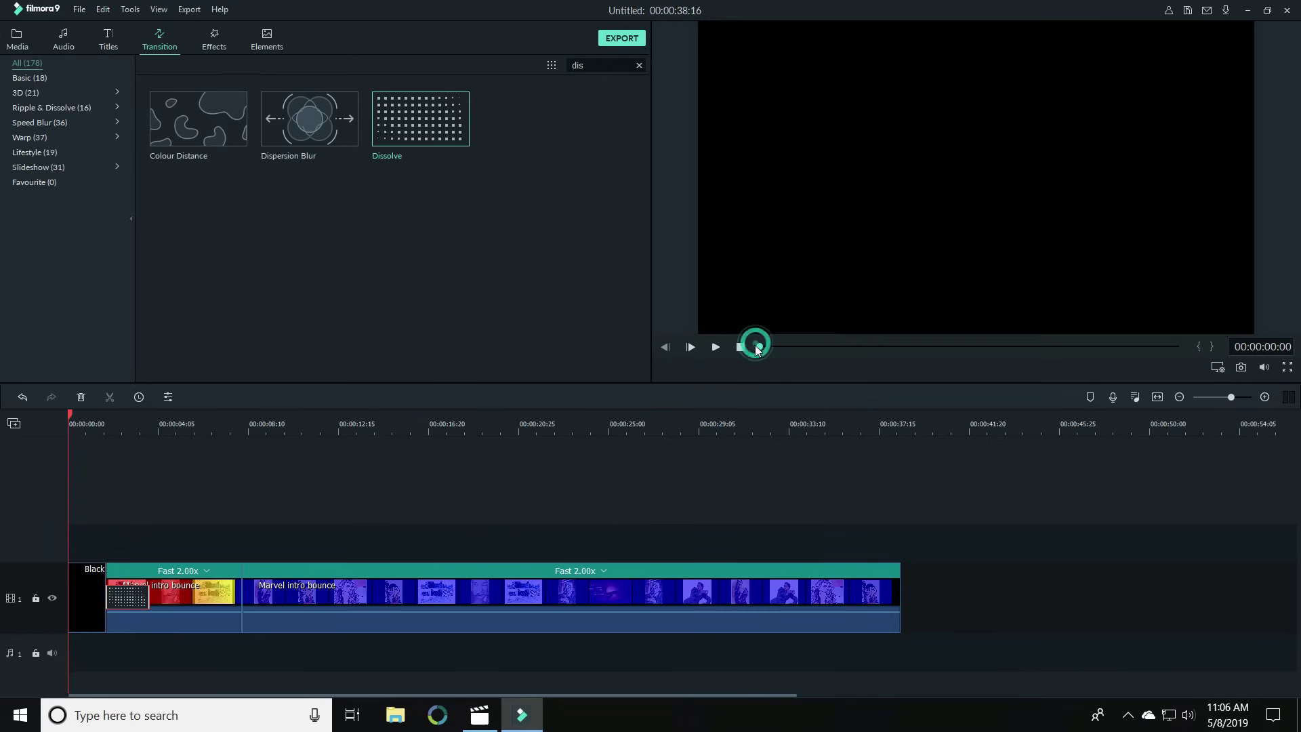
{"action": "left_click", "coordinate": [715, 347]}
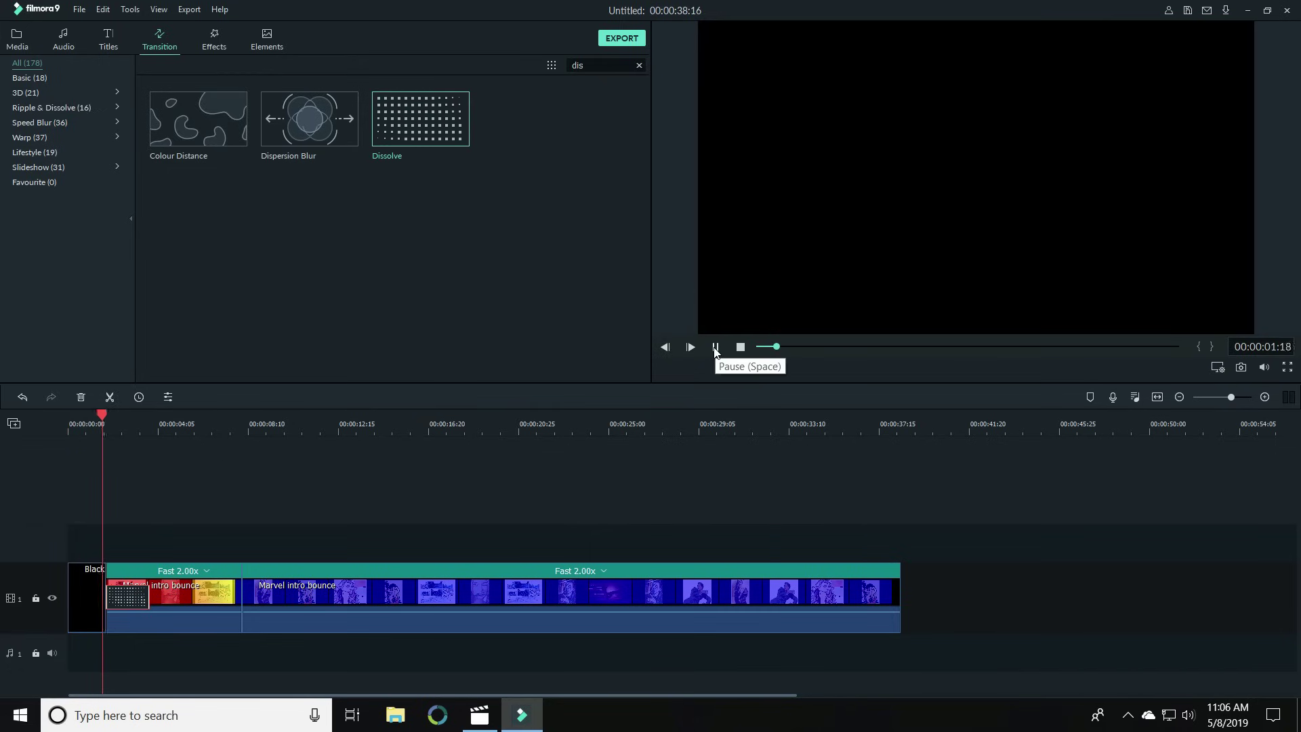
{"action": "left_click", "coordinate": [716, 347]}
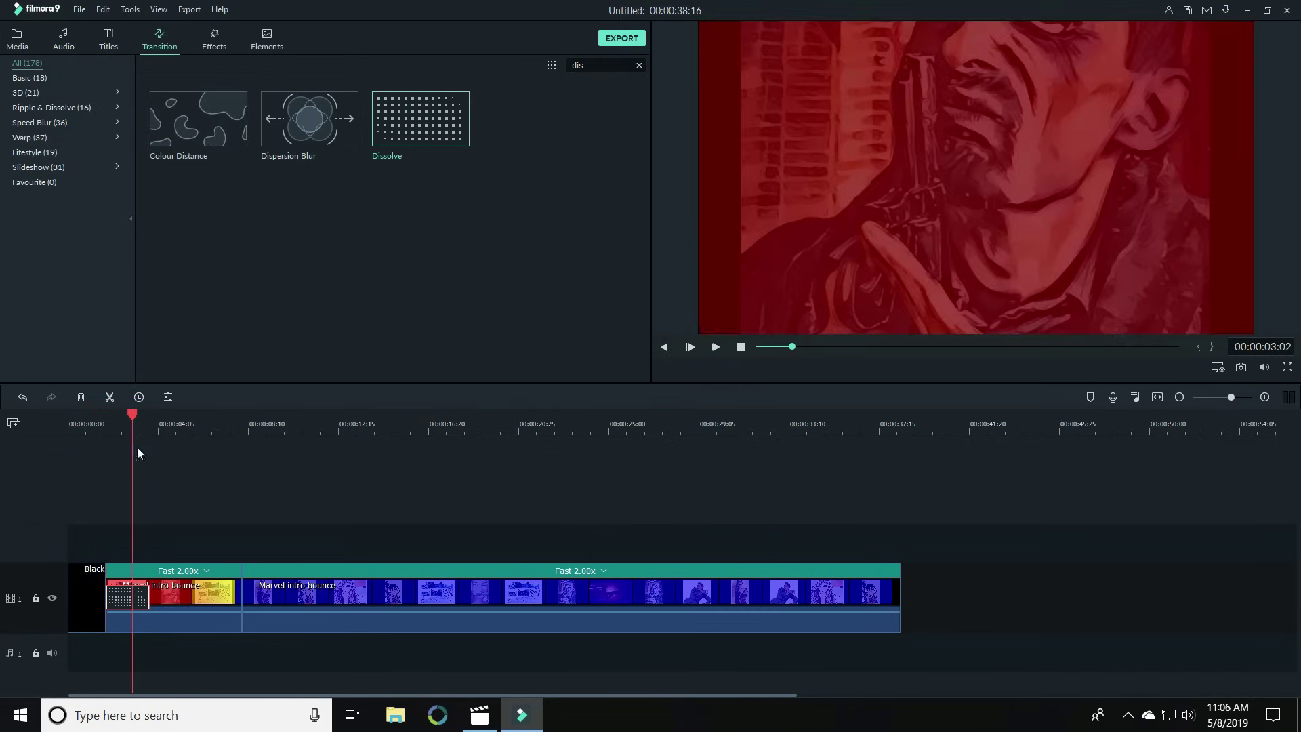
Split the Black clip at 00:00:00:20
{"action": "left_click", "coordinate": [80, 426]}
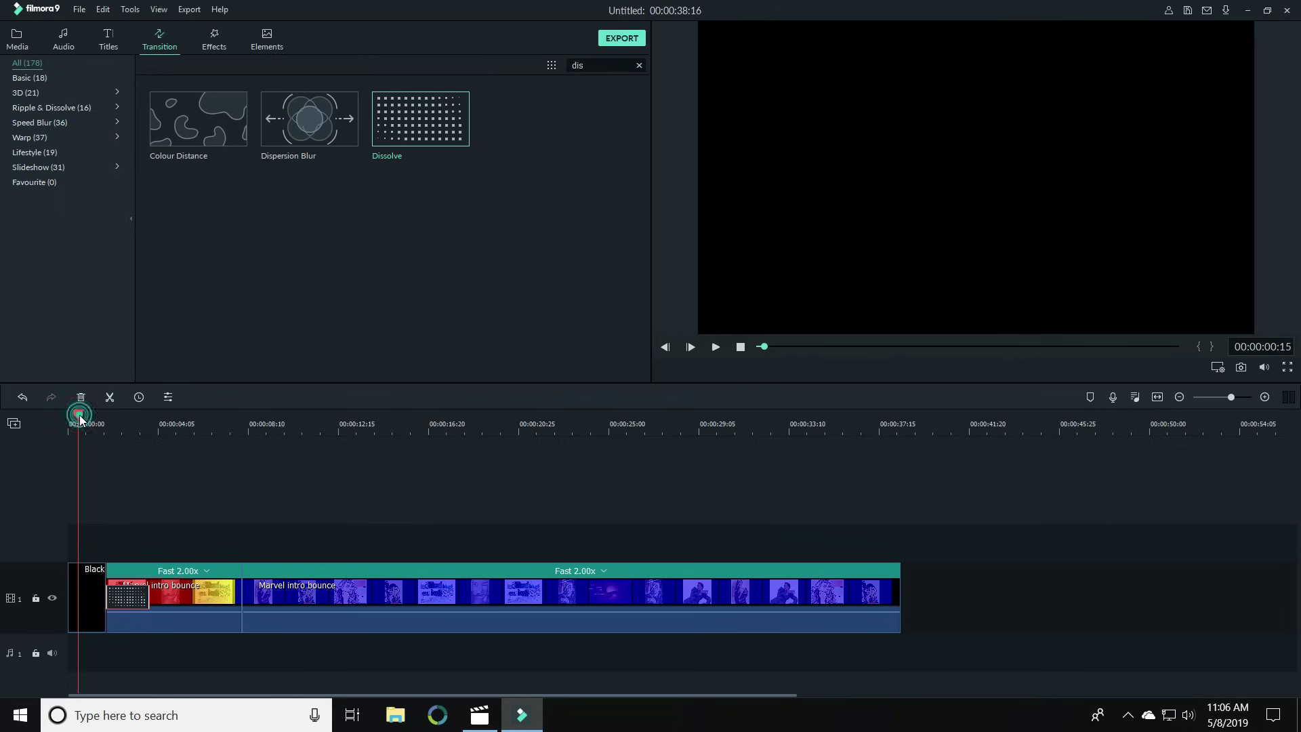
{"action": "left_click", "coordinate": [82, 422]}
{"action": "left_click", "coordinate": [109, 399]}
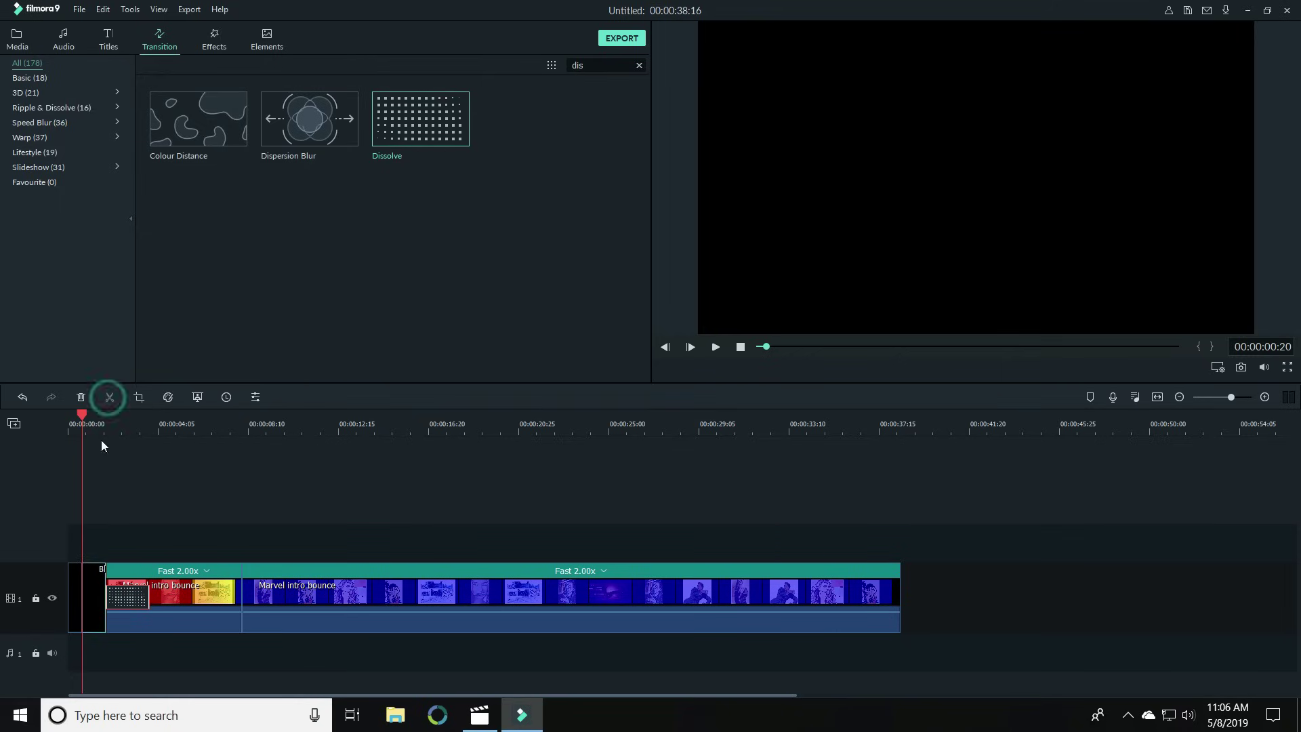
{"action": "left_click", "coordinate": [78, 610]}
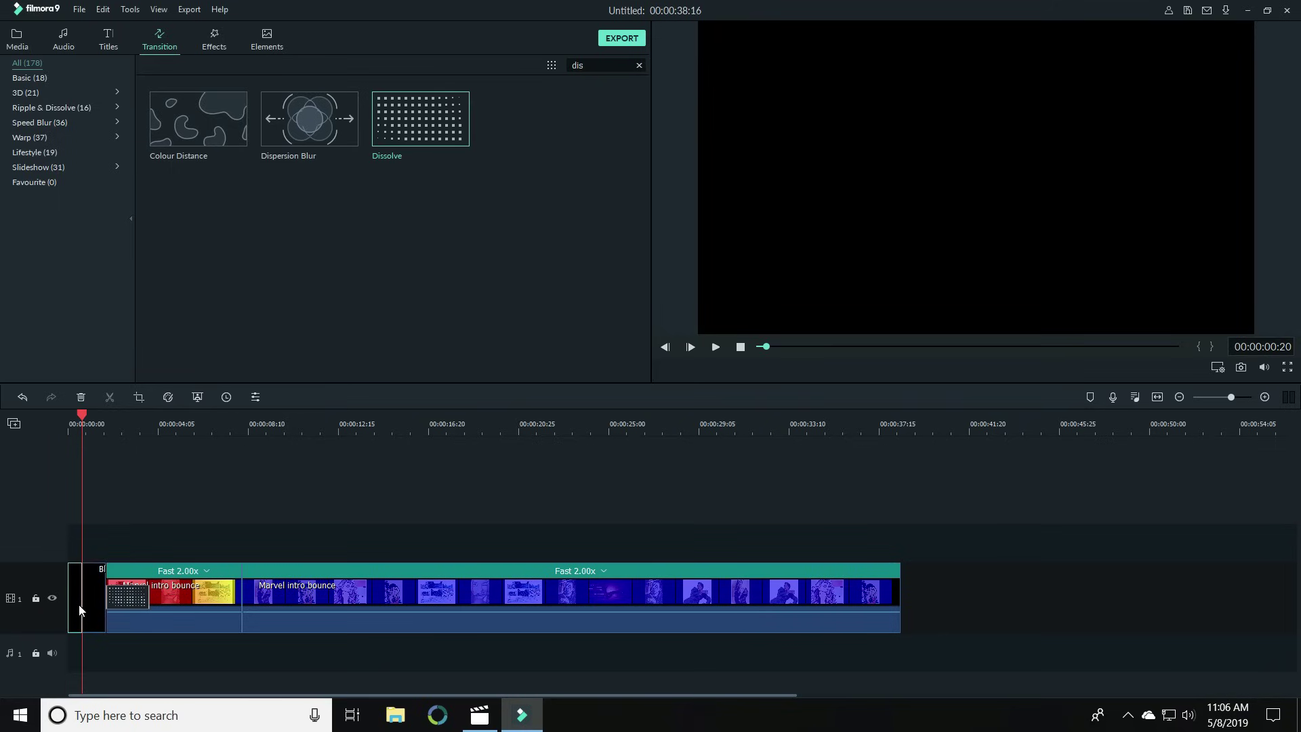
{"action": "key", "text": "Delete"}
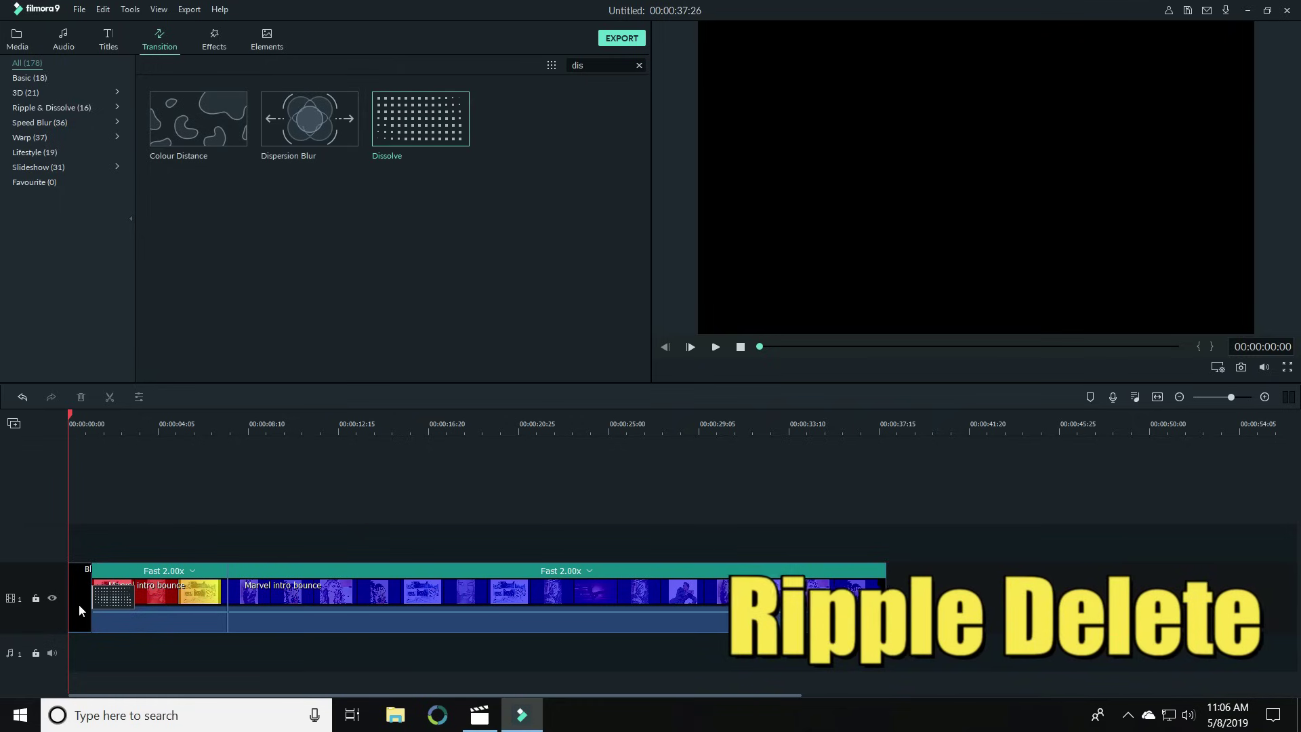
{"action": "key", "text": "ctrl+z"}
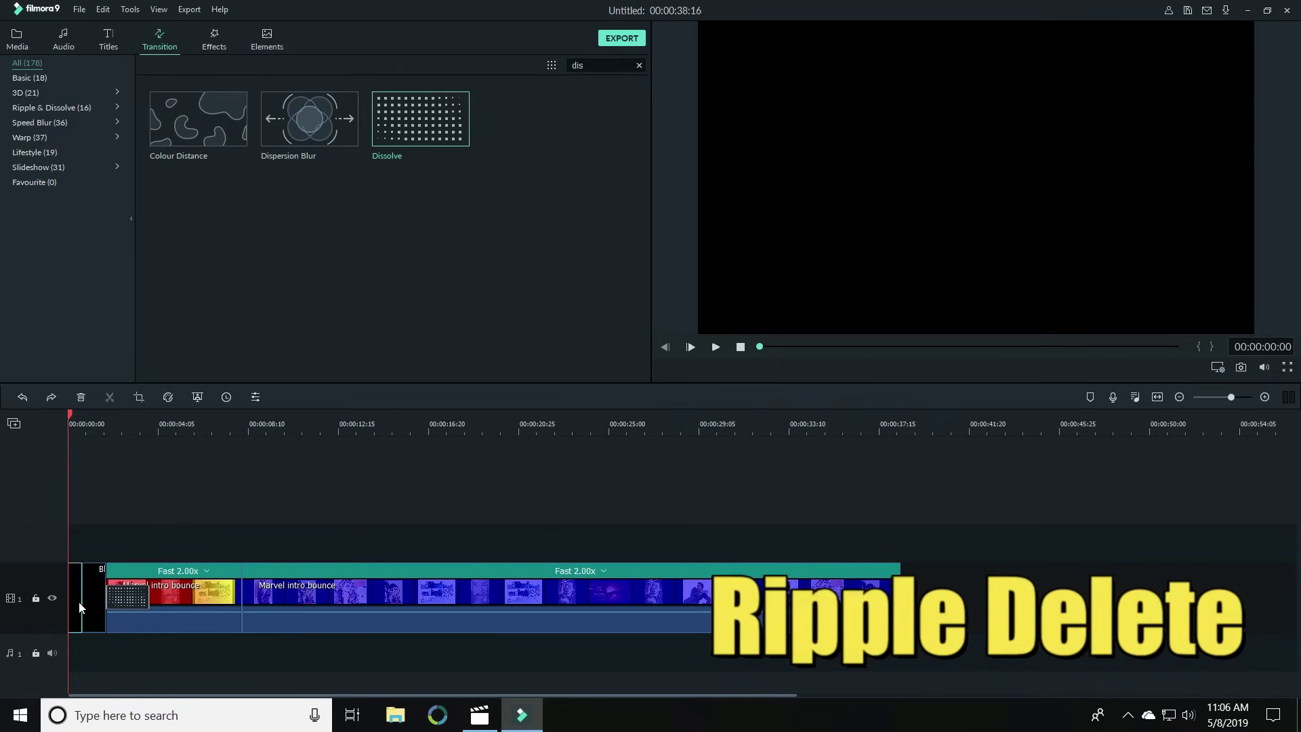
Ripple-delete the first piece of the split Black clip so the following clips close the gap
{"action": "right_click", "coordinate": [76, 591]}
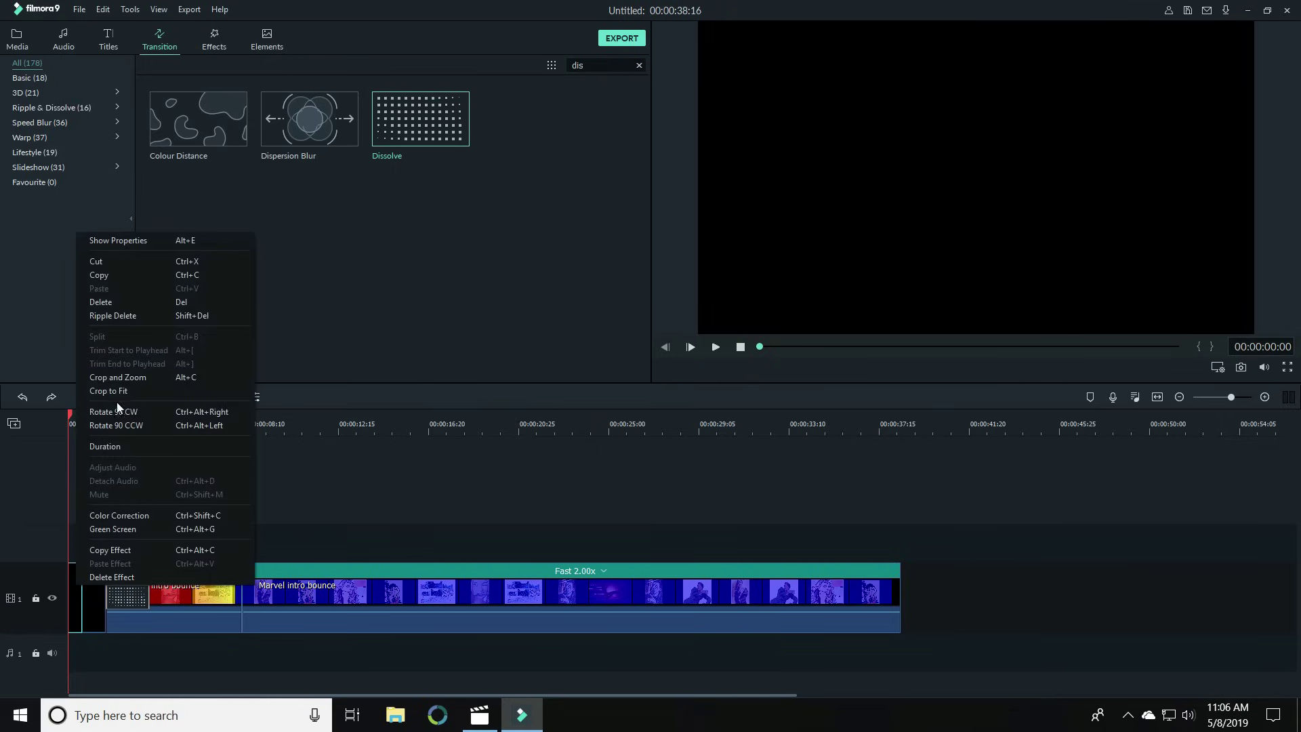
{"action": "left_click", "coordinate": [104, 316]}
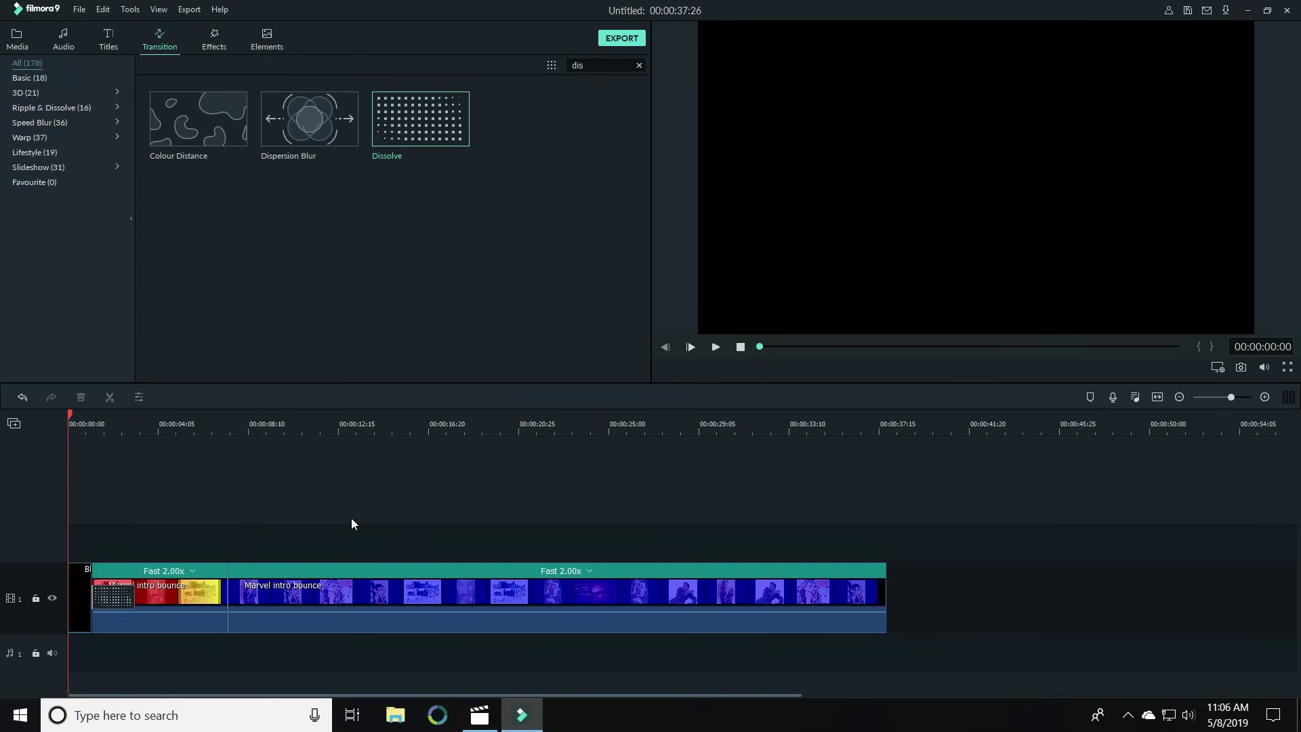
Play the shortened sequence from the start, then compare it with the Better Hook reference video in the media player
{"action": "left_click", "coordinate": [715, 347]}
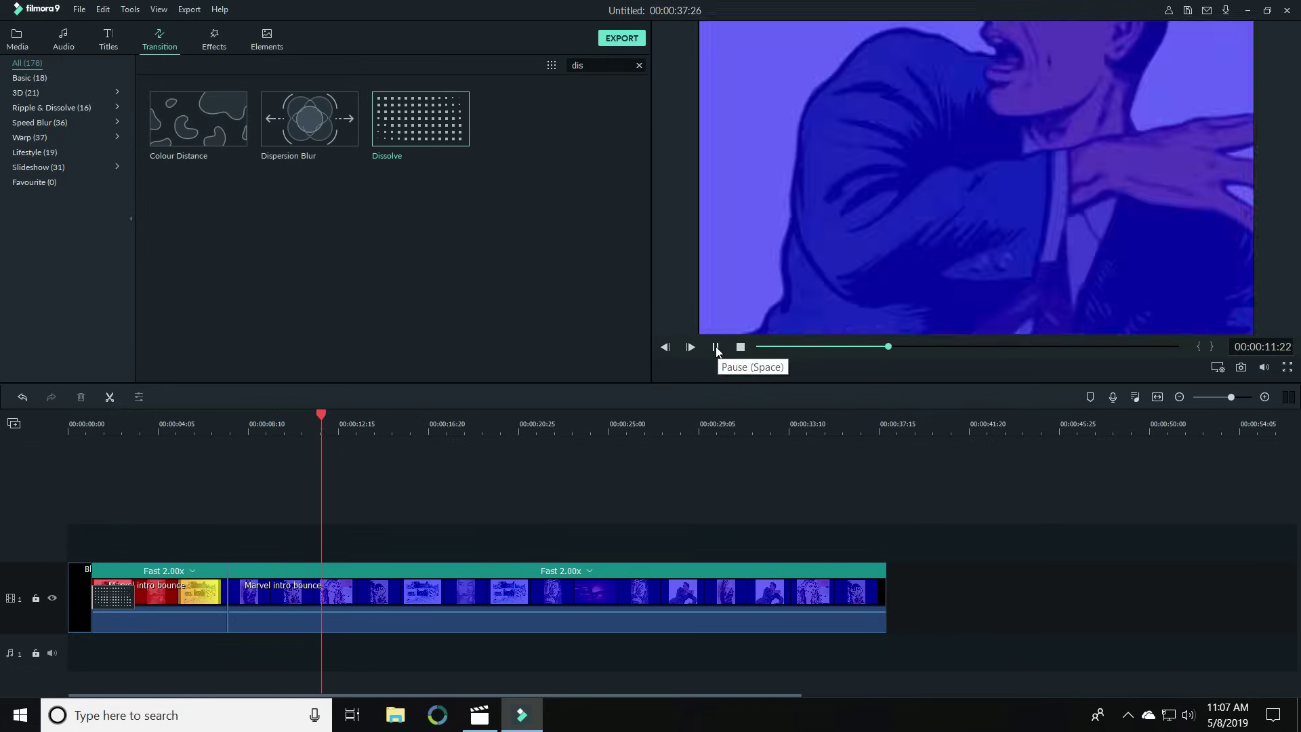
{"action": "left_click", "coordinate": [717, 348]}
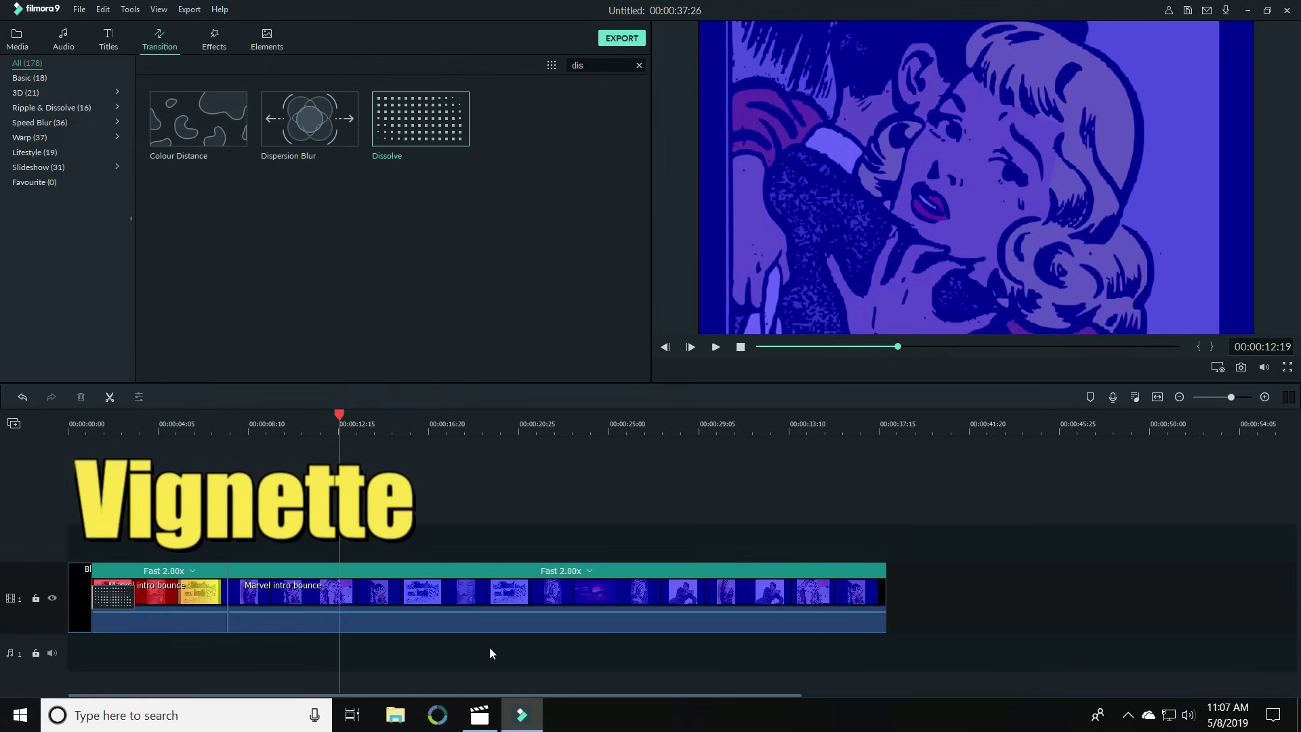
{"action": "left_click", "coordinate": [480, 715]}
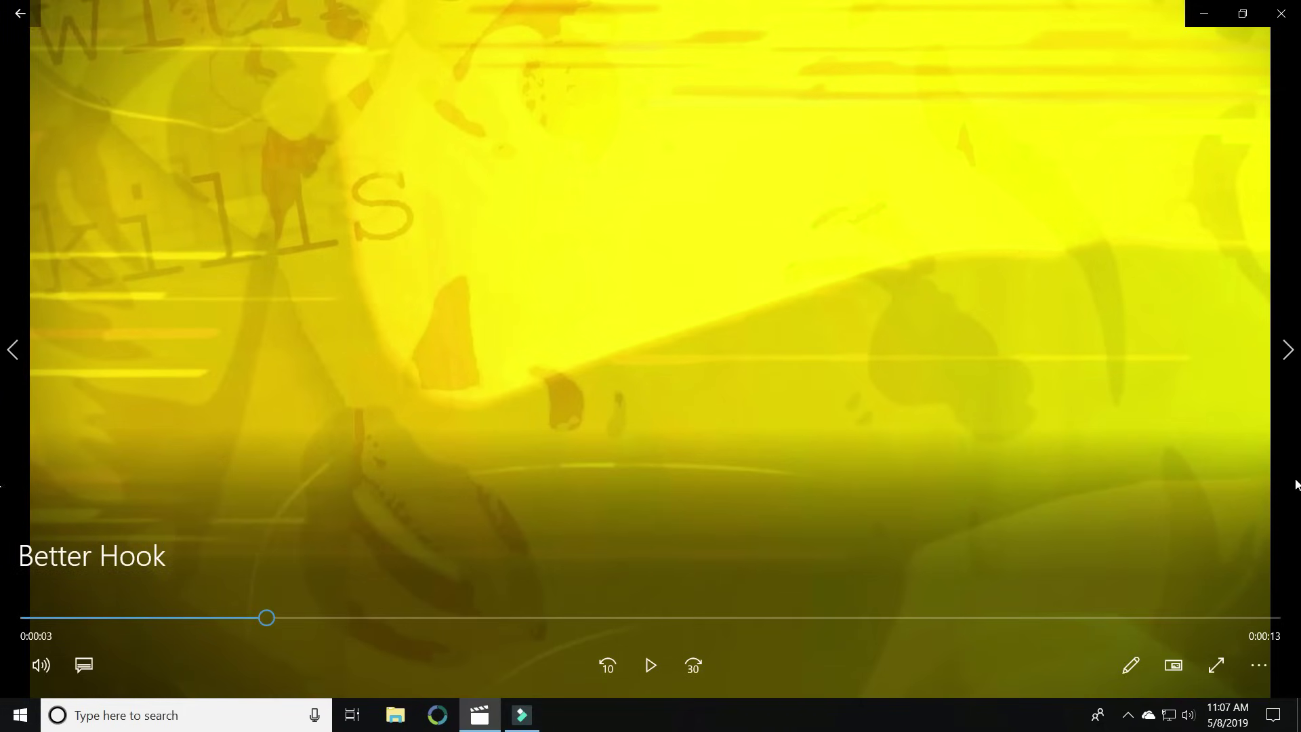
{"action": "left_click", "coordinate": [529, 717]}
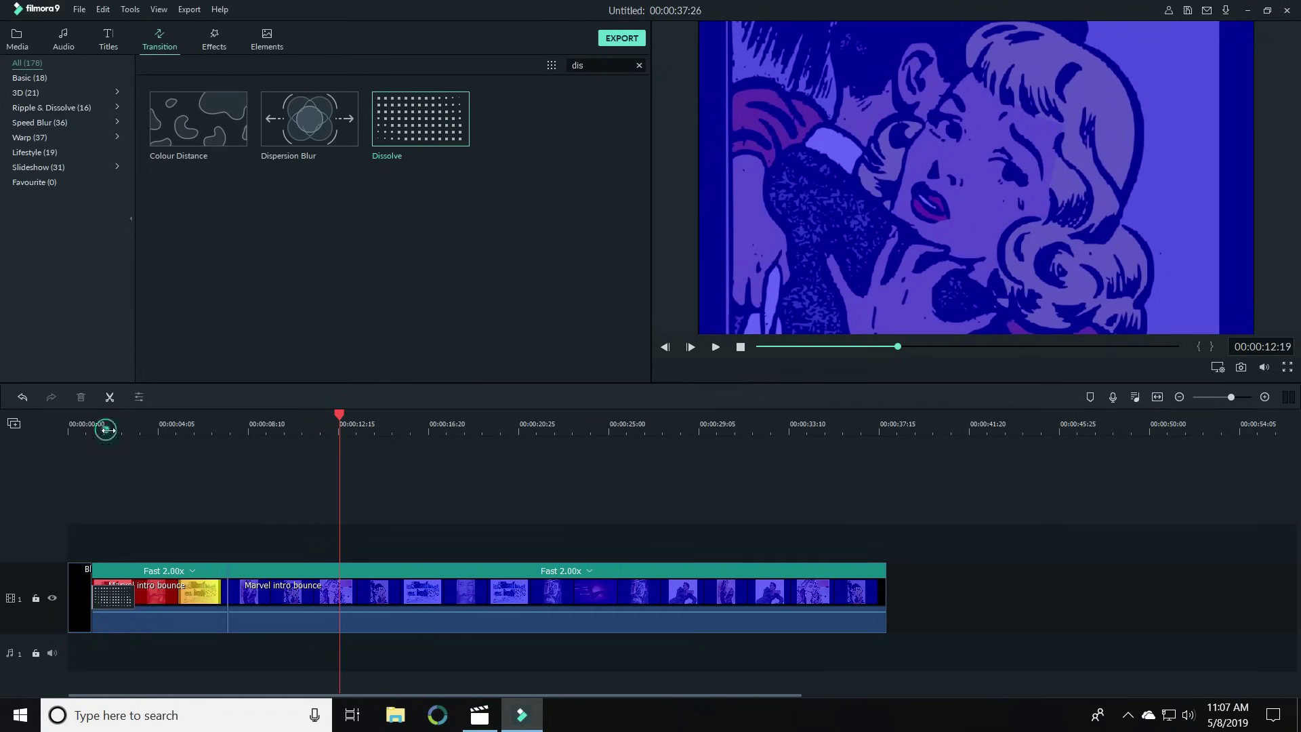
Open the vignette settings in the advanced color correction of the first Marvel intro bounce clip
{"action": "left_click", "coordinate": [106, 429]}
{"action": "left_click", "coordinate": [152, 624]}
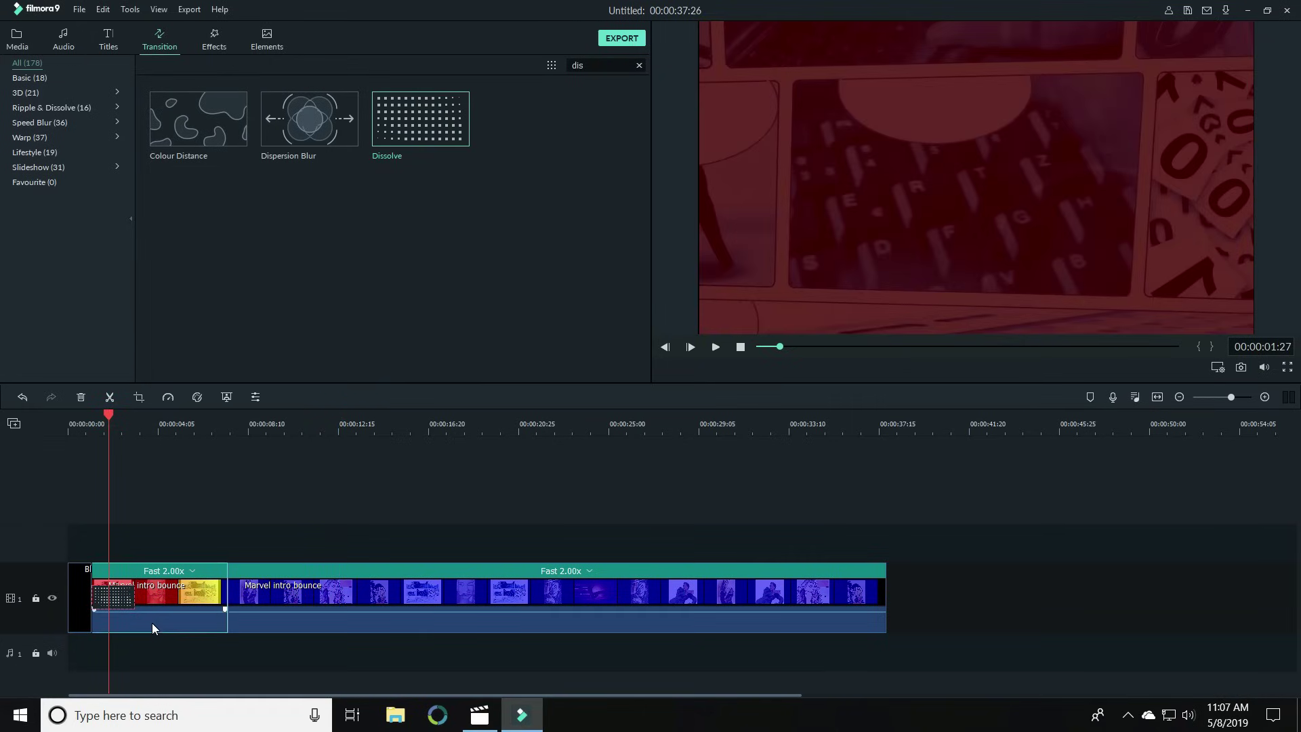
{"action": "double_click", "coordinate": [152, 622]}
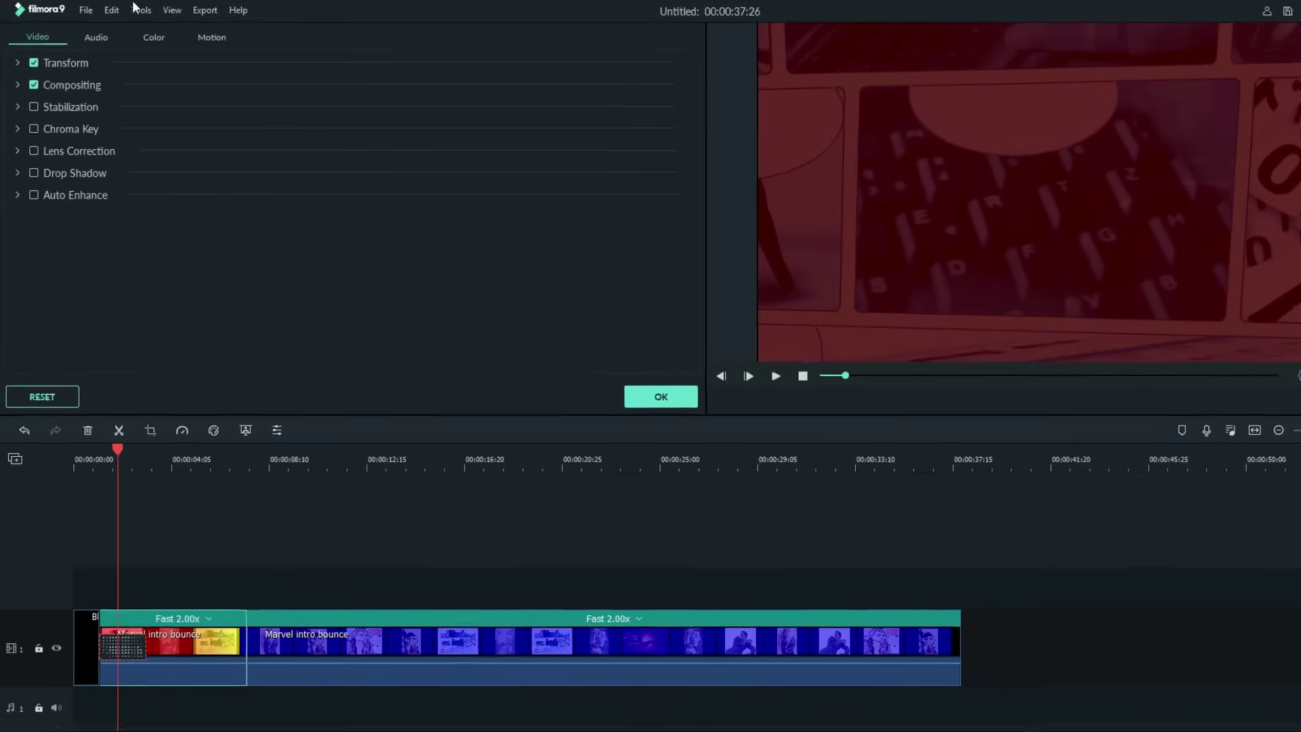
{"action": "left_click", "coordinate": [154, 36]}
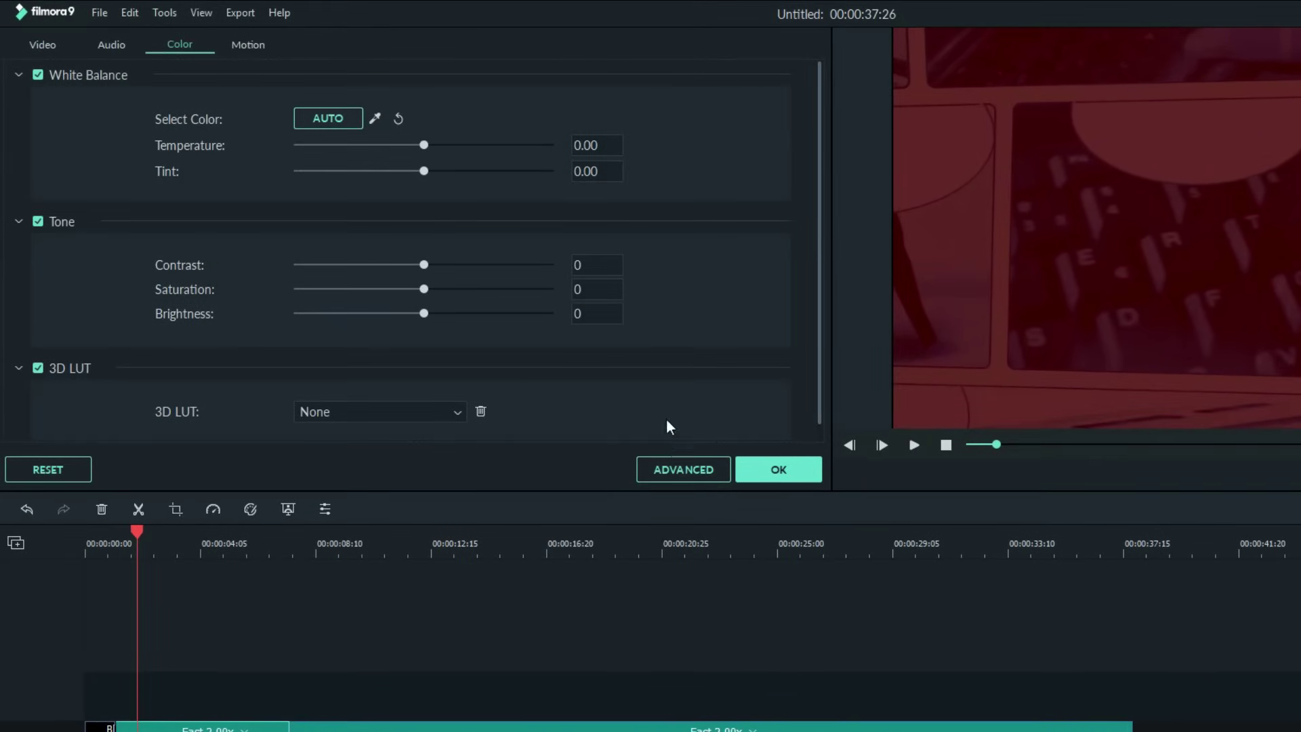
{"action": "left_click", "coordinate": [681, 469]}
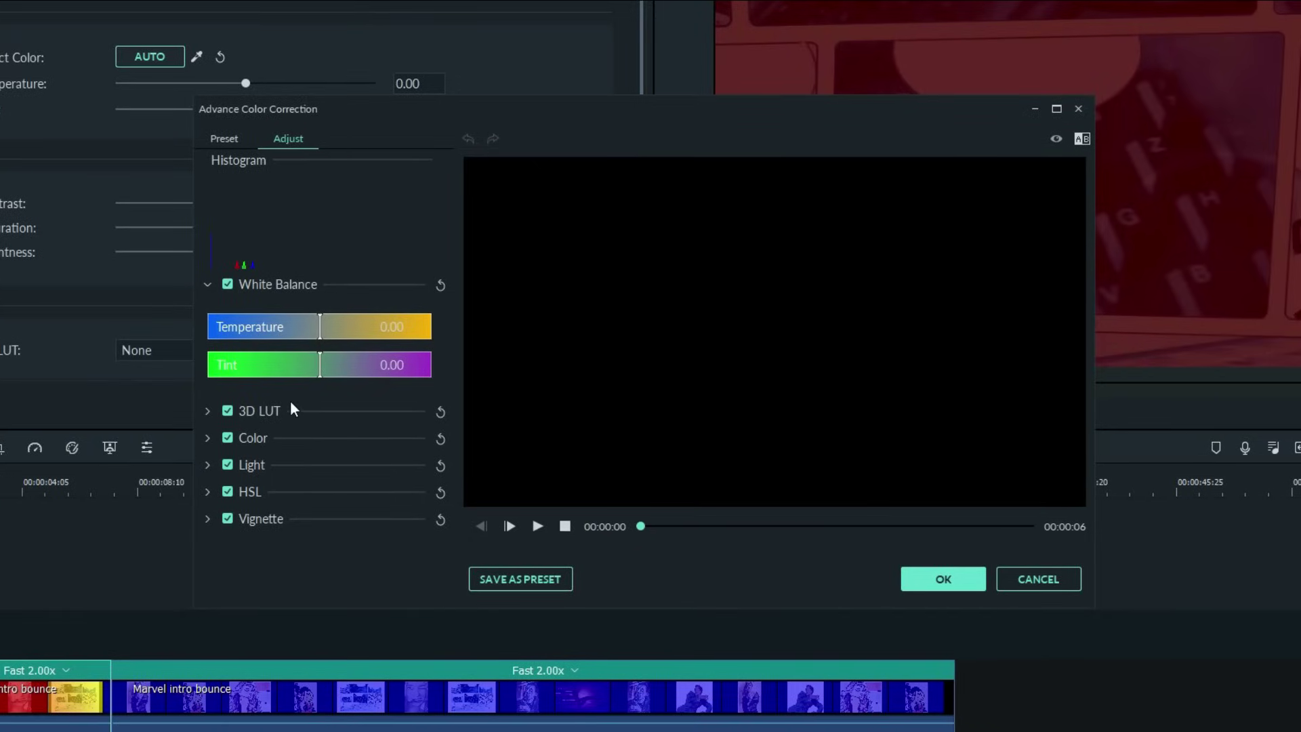
{"action": "left_click", "coordinate": [207, 519]}
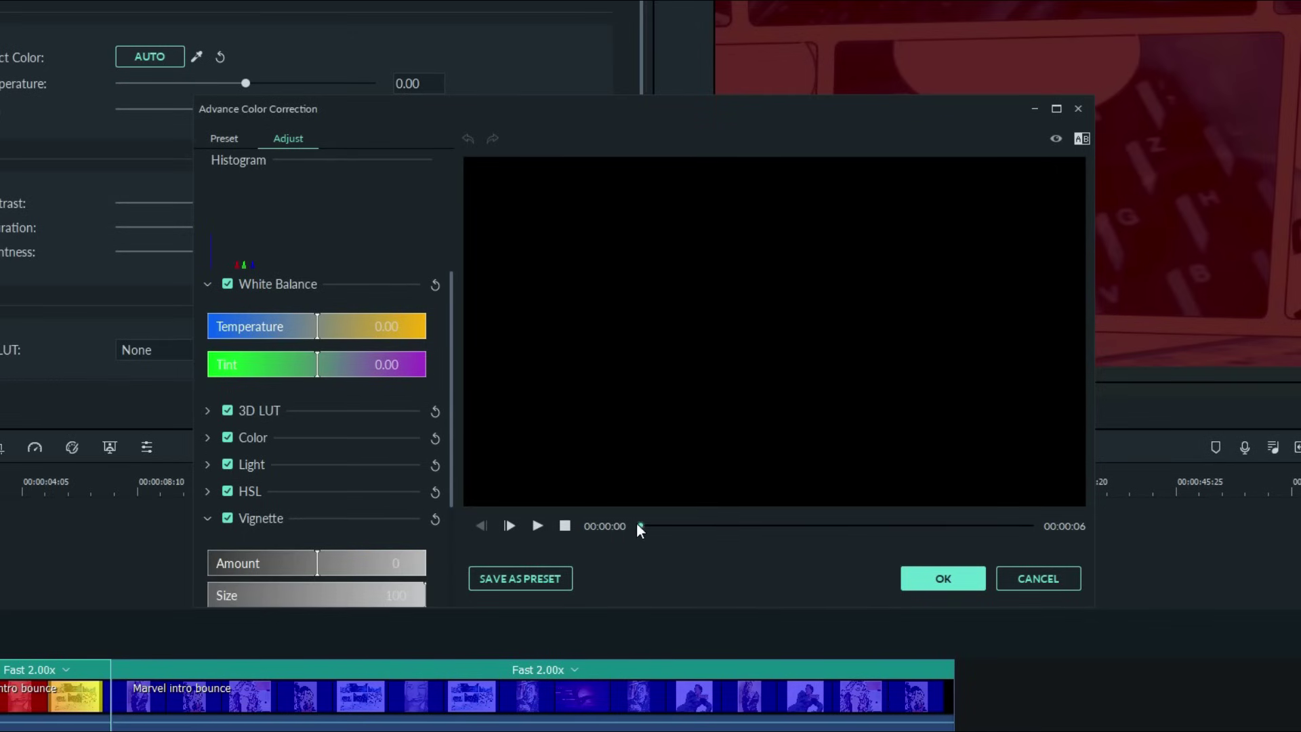
Preview the yellow frame at 00:00:02 in the color correction and set the vignette amount to -46
{"action": "left_click_drag", "start_coordinate": [640, 526], "coordinate": [645, 526]}
{"action": "left_click", "coordinate": [539, 526]}
{"action": "left_click", "coordinate": [538, 523]}
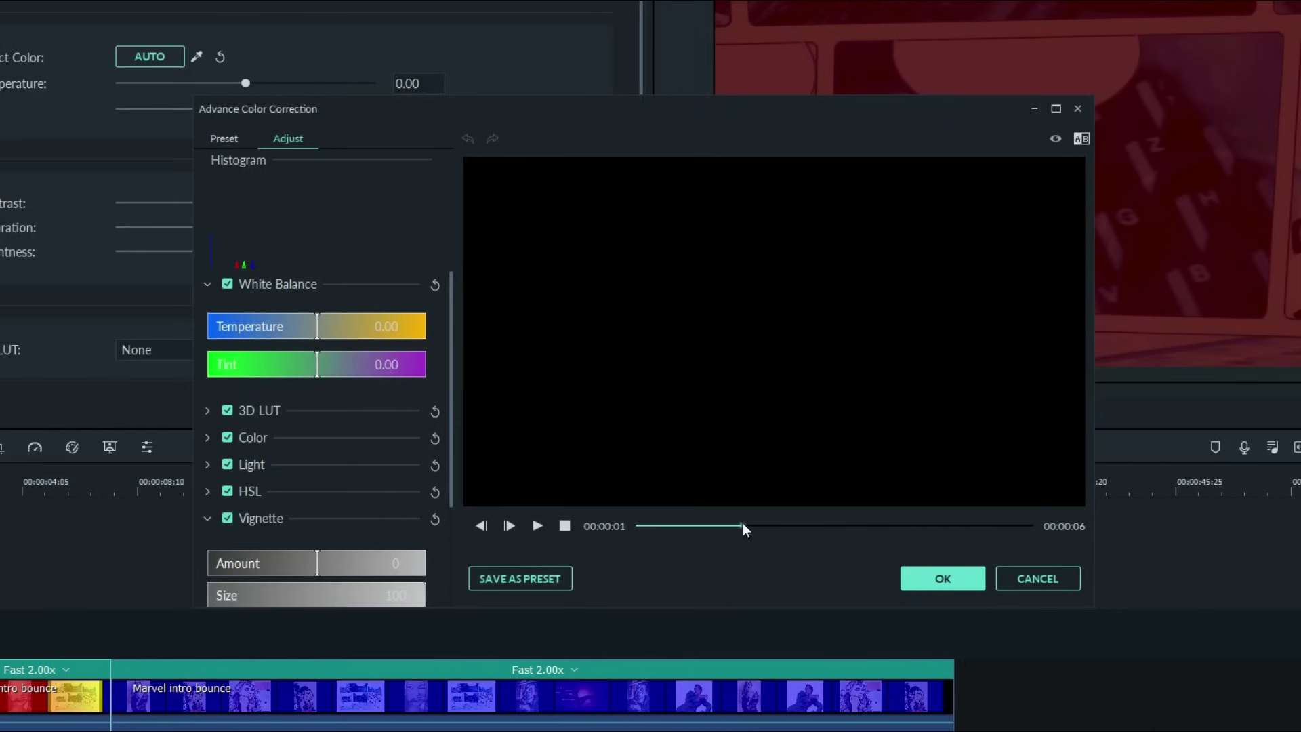
{"action": "left_click_drag", "start_coordinate": [816, 528], "coordinate": [638, 526]}
{"action": "left_click_drag", "start_coordinate": [797, 512], "coordinate": [818, 513]}
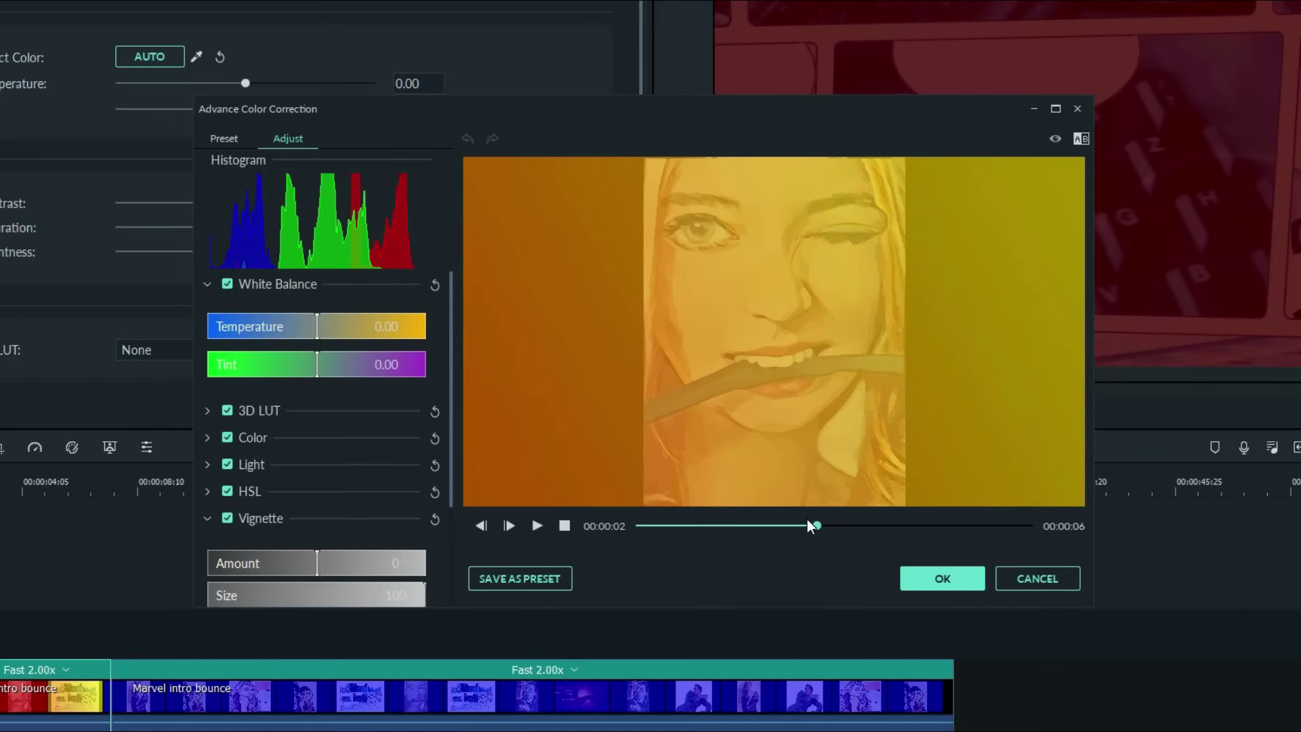
{"action": "scroll", "coordinate": [351, 533], "scroll_direction": "down", "scroll_amount": 3}
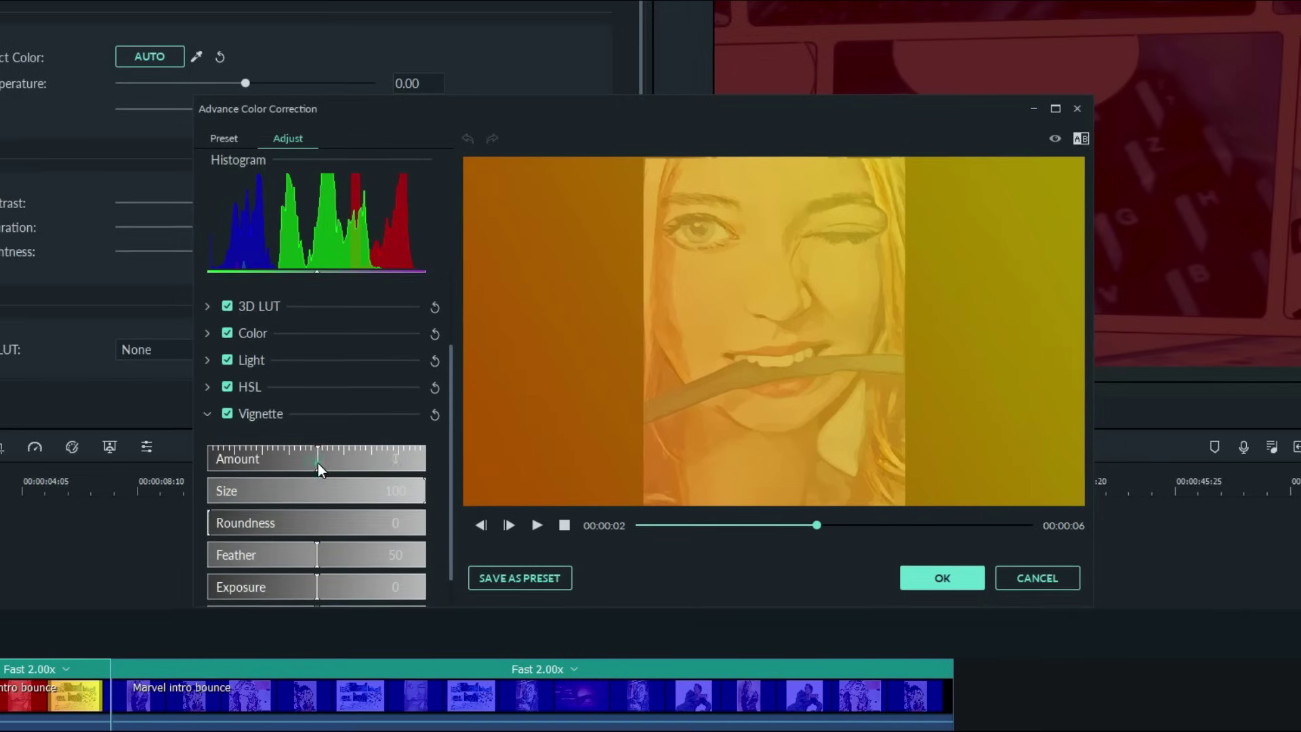
{"action": "left_click_drag", "start_coordinate": [318, 462], "coordinate": [267, 427]}
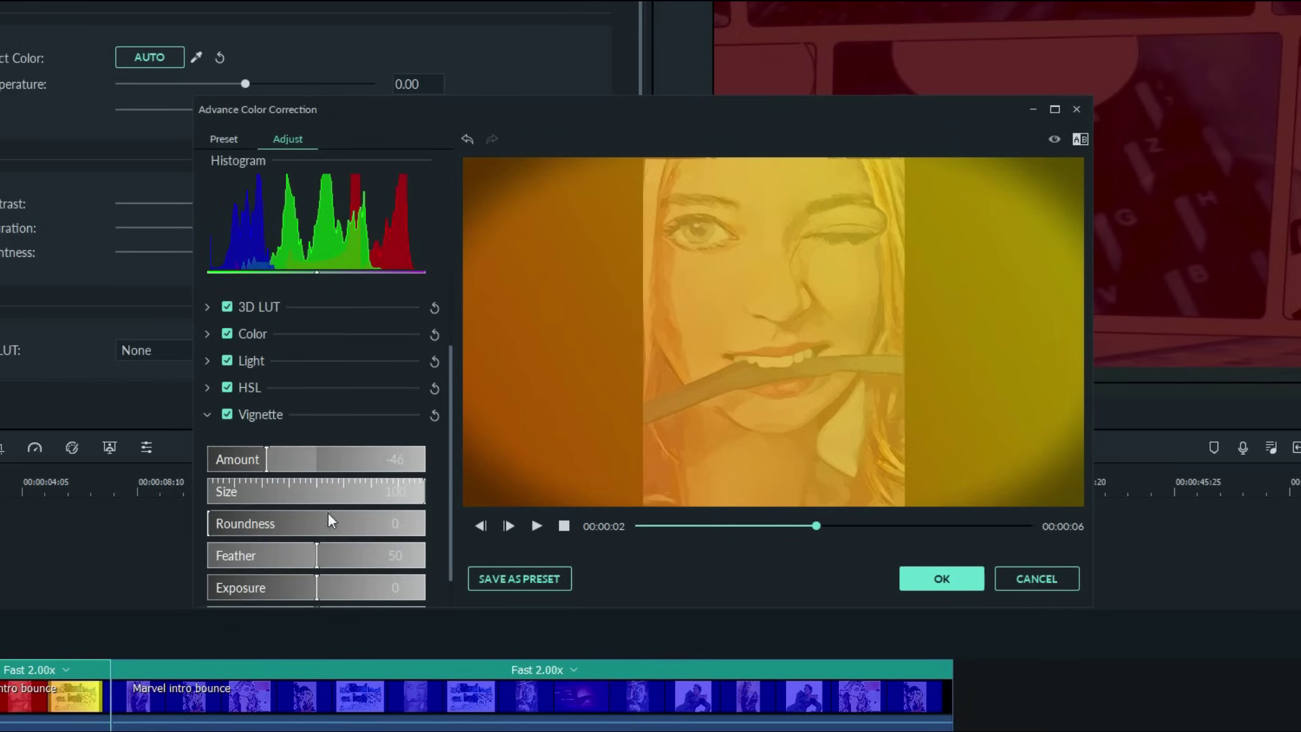
Set the vignette's size to 92, roundness to 15 and feather to 100, and apply the color correction
{"action": "left_click_drag", "start_coordinate": [213, 486], "coordinate": [414, 475]}
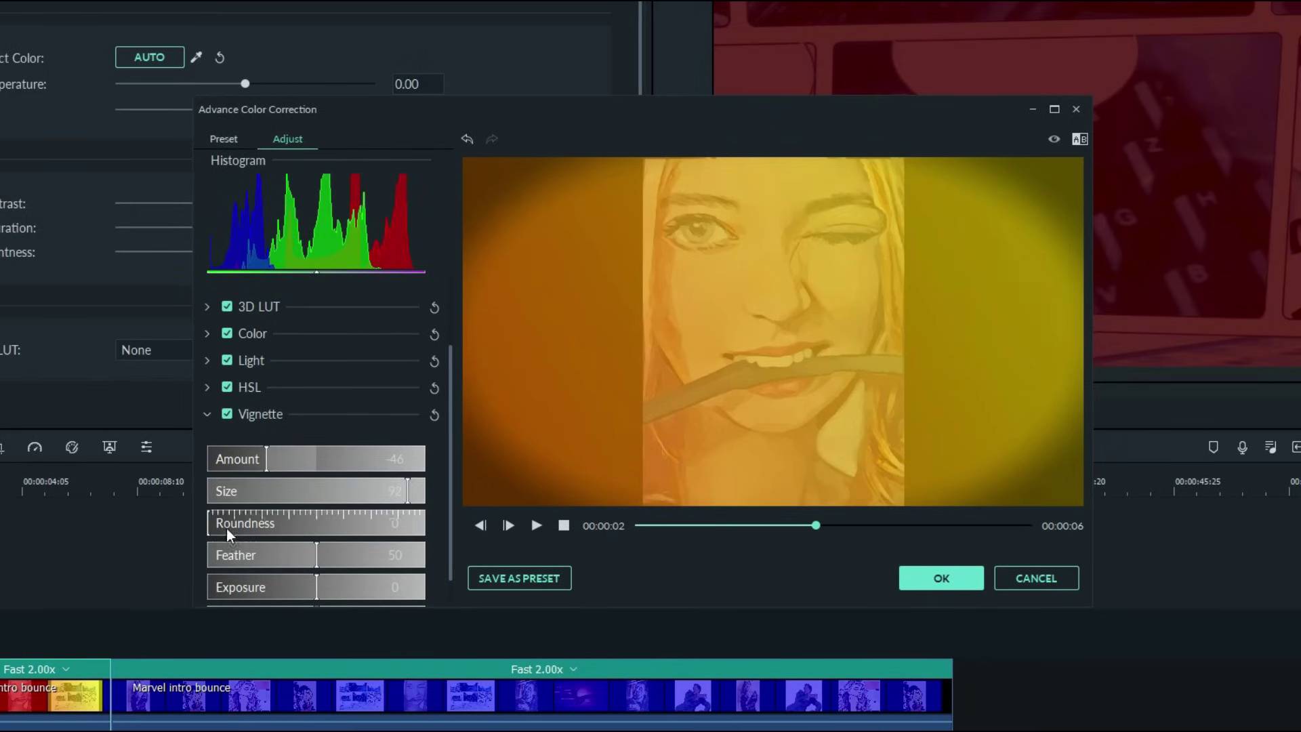
{"action": "left_click_drag", "start_coordinate": [207, 530], "coordinate": [245, 514]}
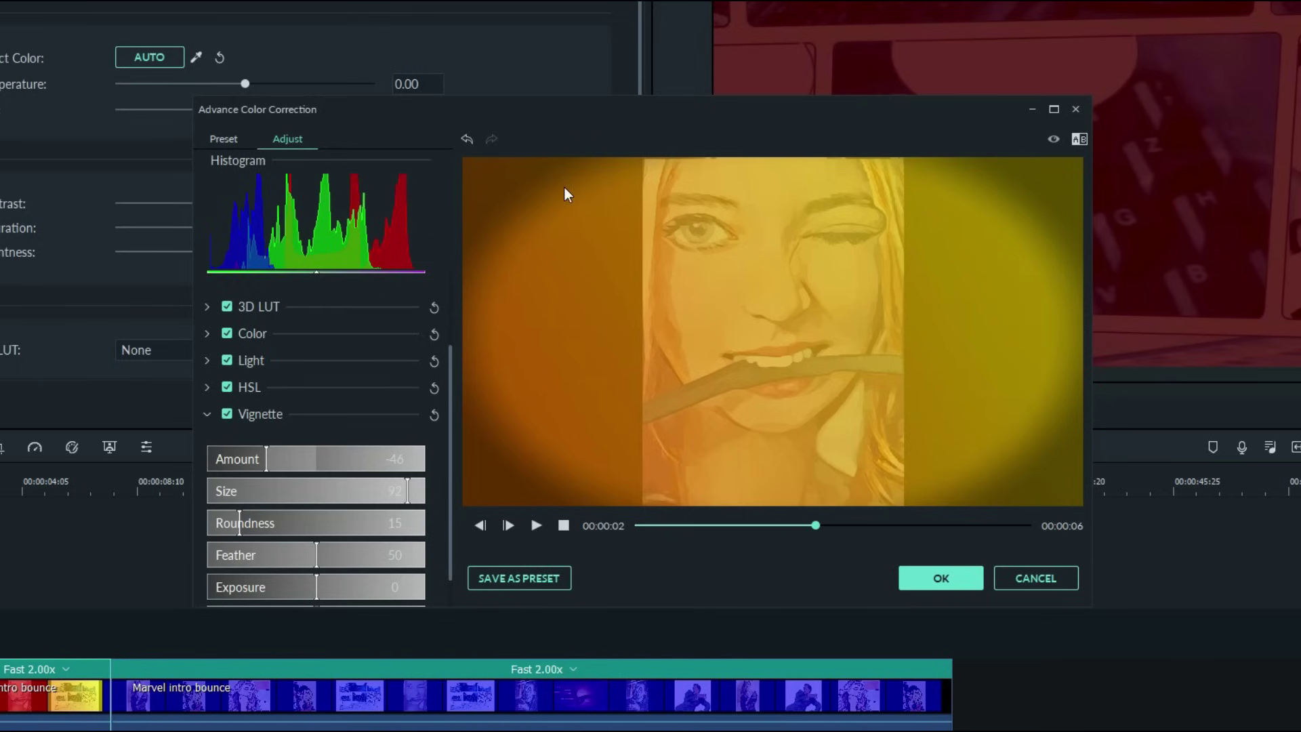
{"action": "scroll", "coordinate": [339, 441], "scroll_direction": "down", "scroll_amount": 1}
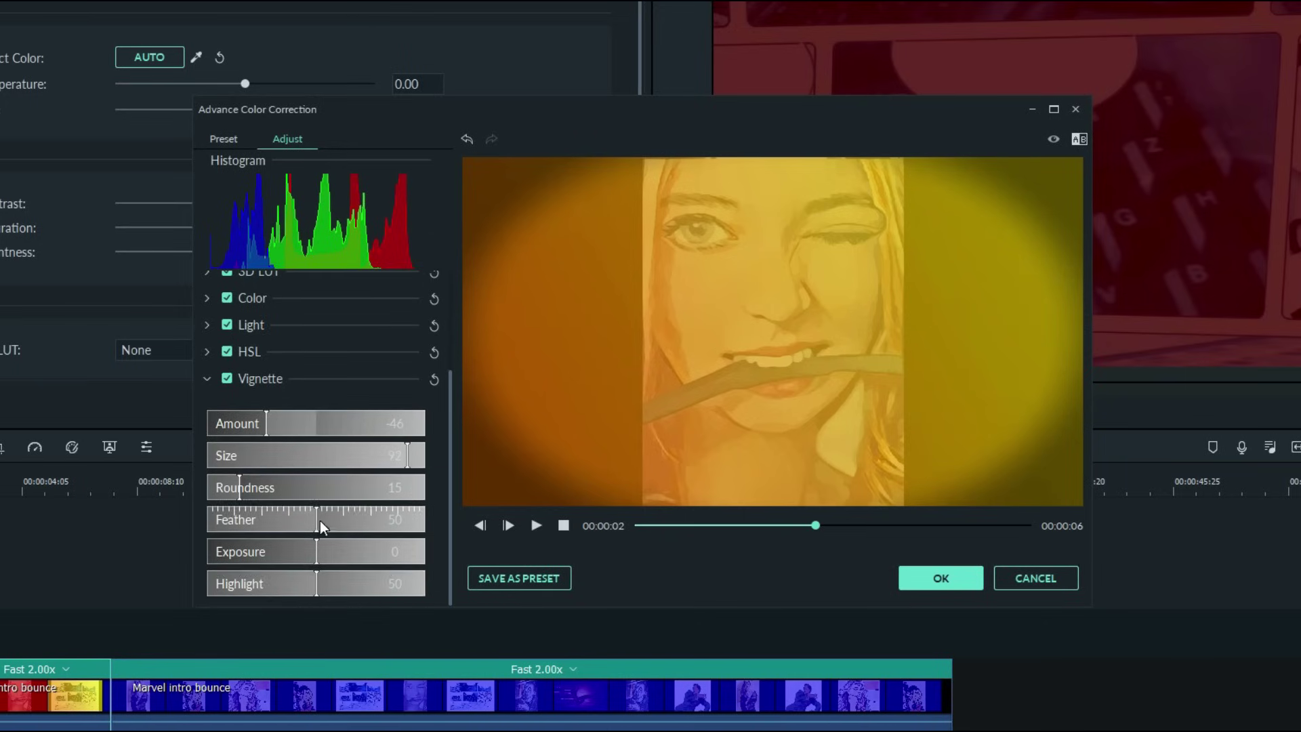
{"action": "left_click_drag", "start_coordinate": [317, 520], "coordinate": [381, 524]}
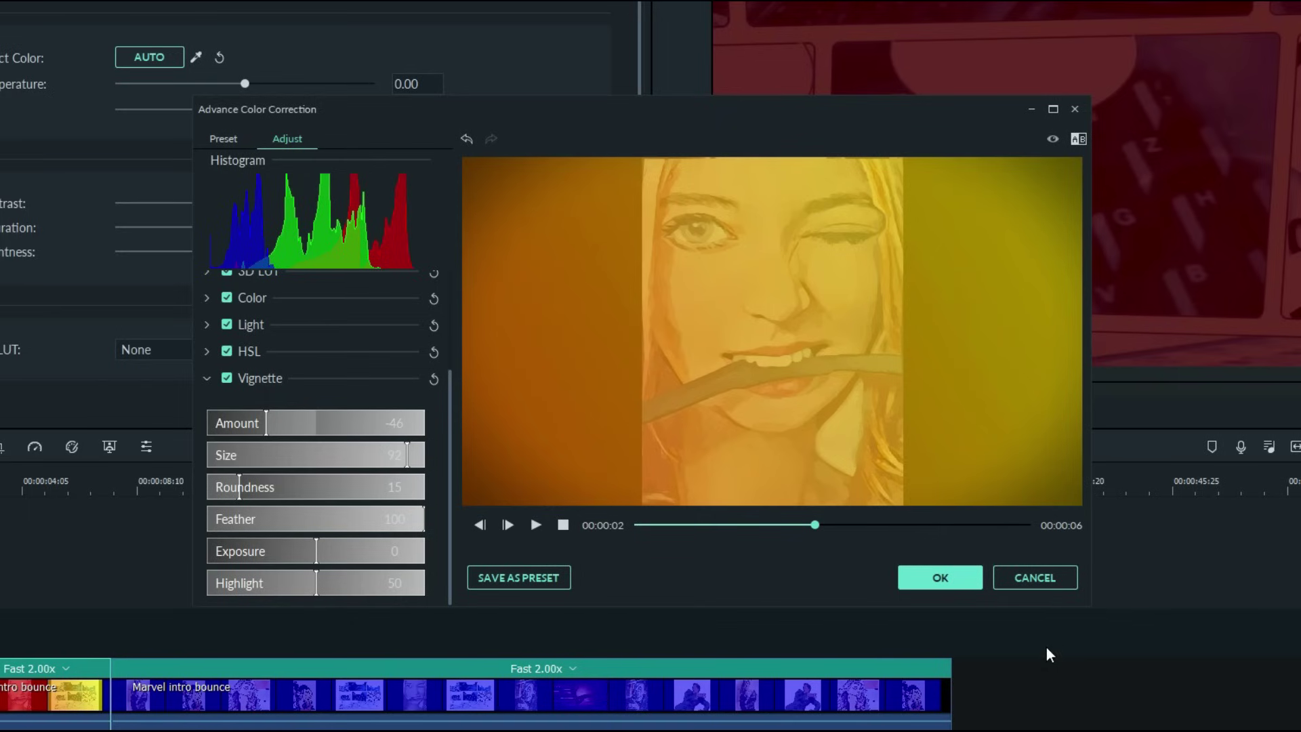
{"action": "left_click", "coordinate": [946, 580]}
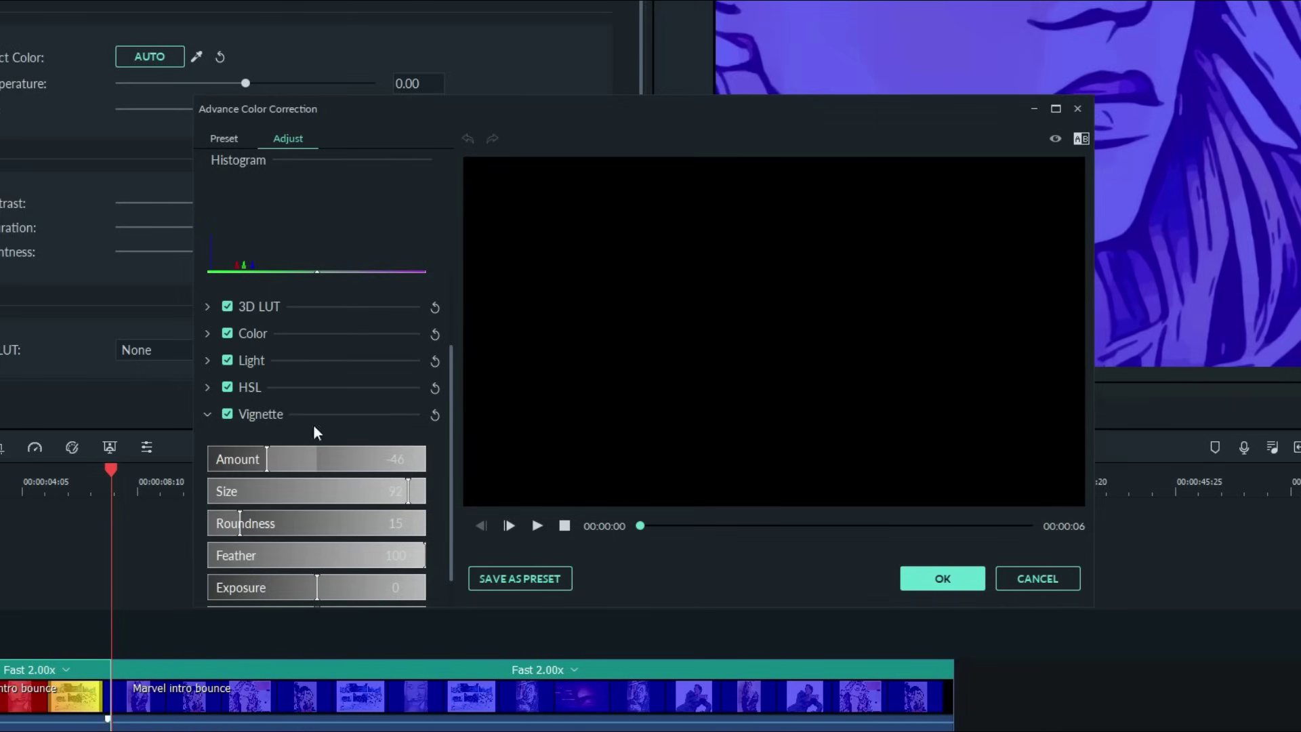
Save the first clip's color correction as a custom preset named "Marvel Vignette"
{"action": "left_click", "coordinate": [548, 578]}
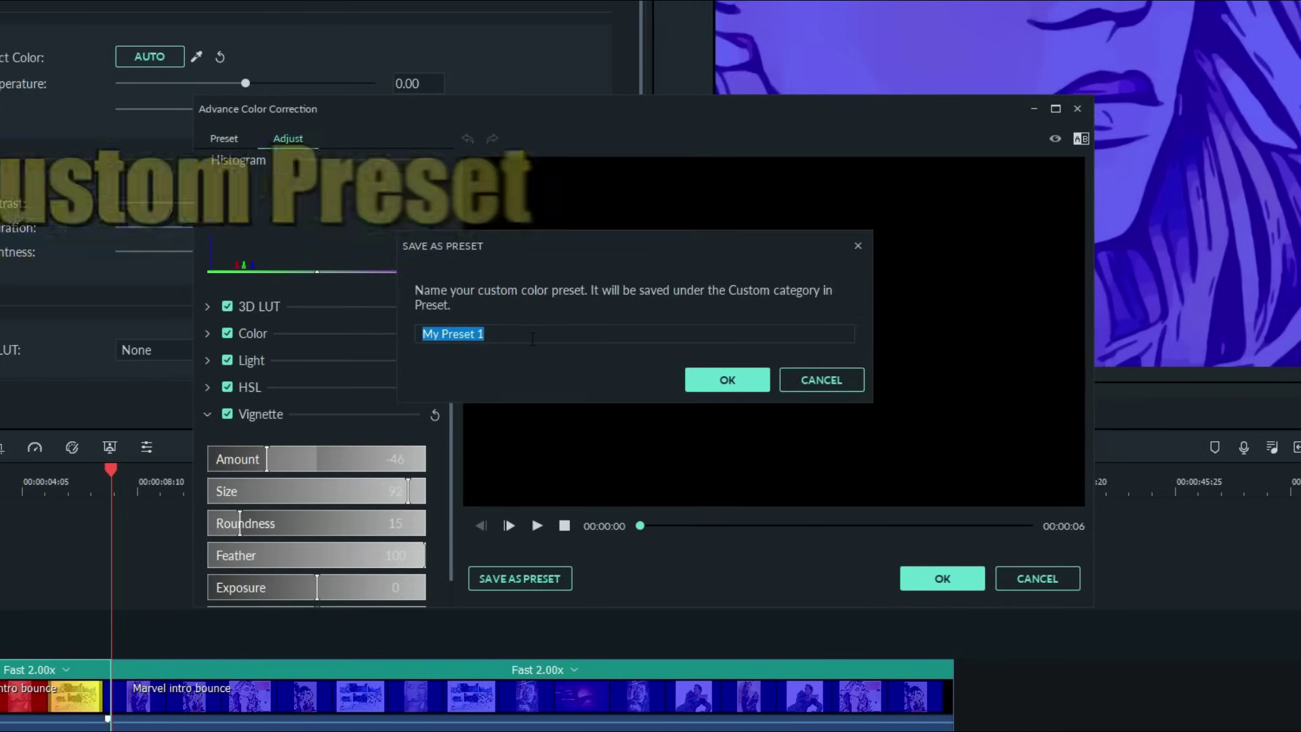
{"action": "type", "text": "M"}
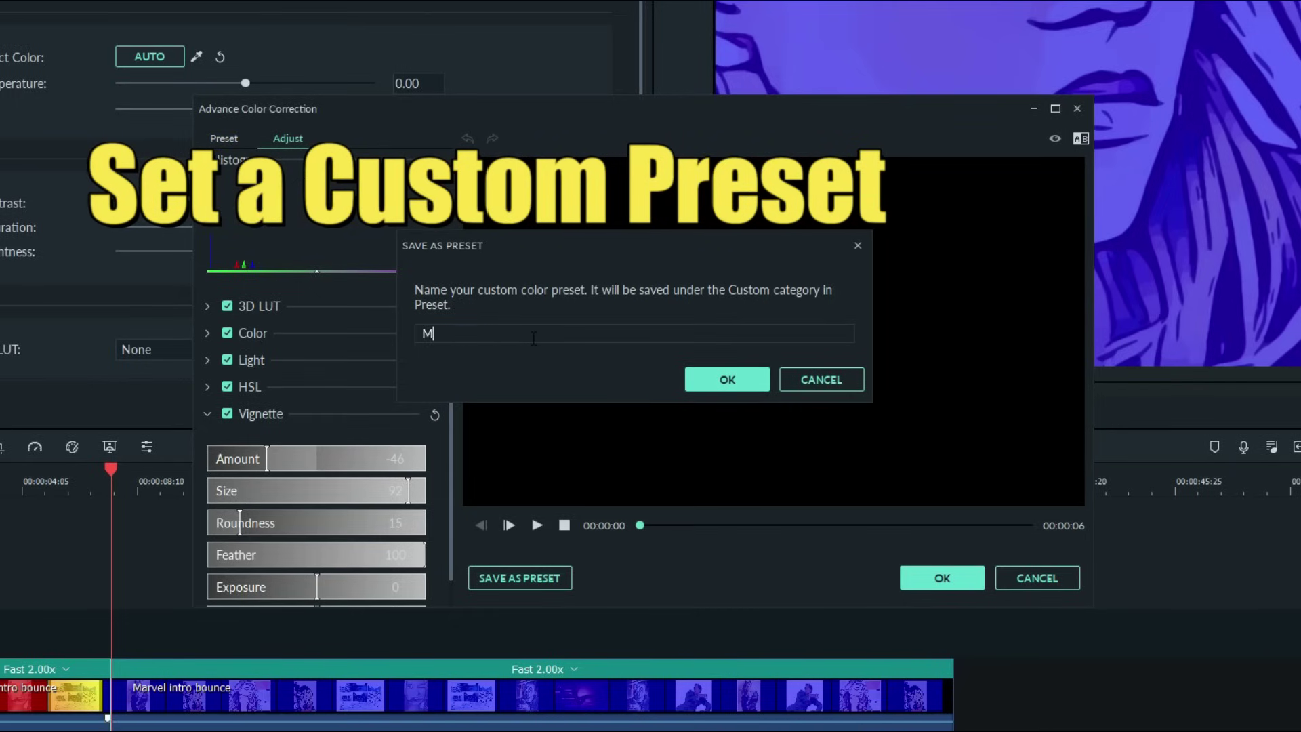
{"action": "type", "text": "arvel "}
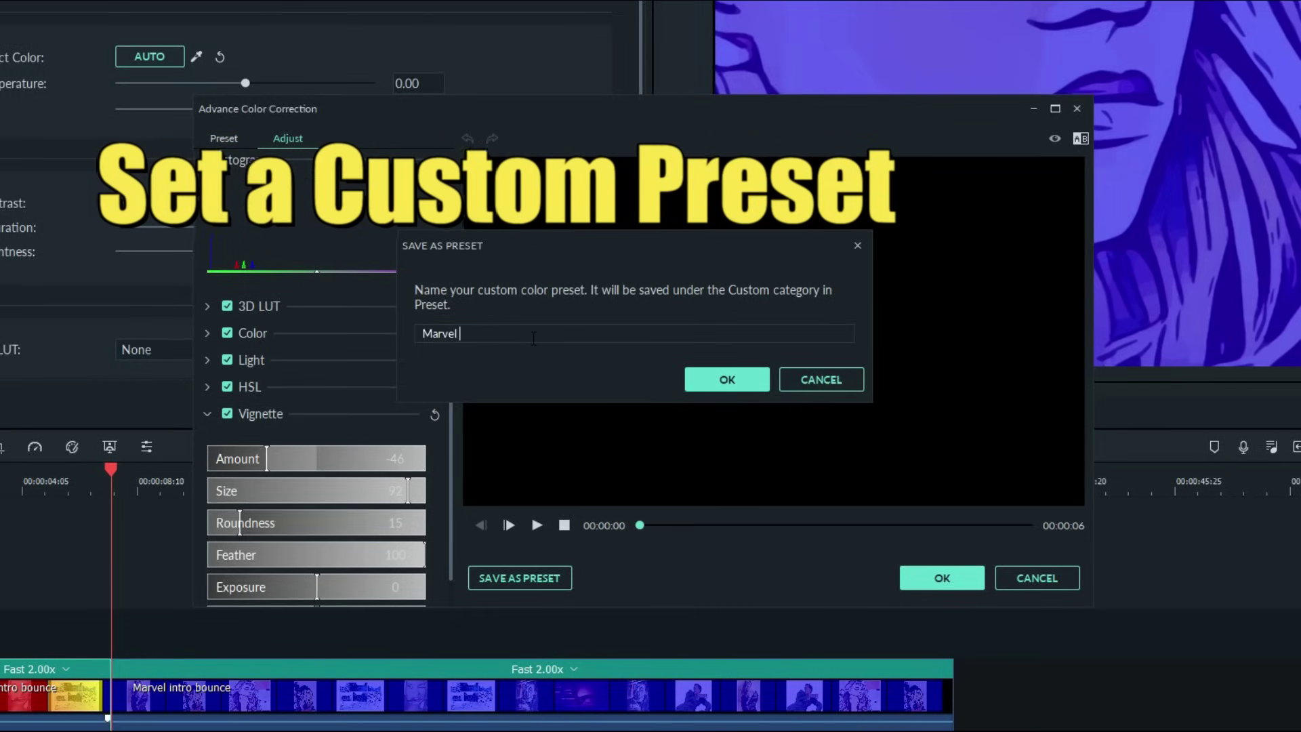
{"action": "type", "text": "Vigne"}
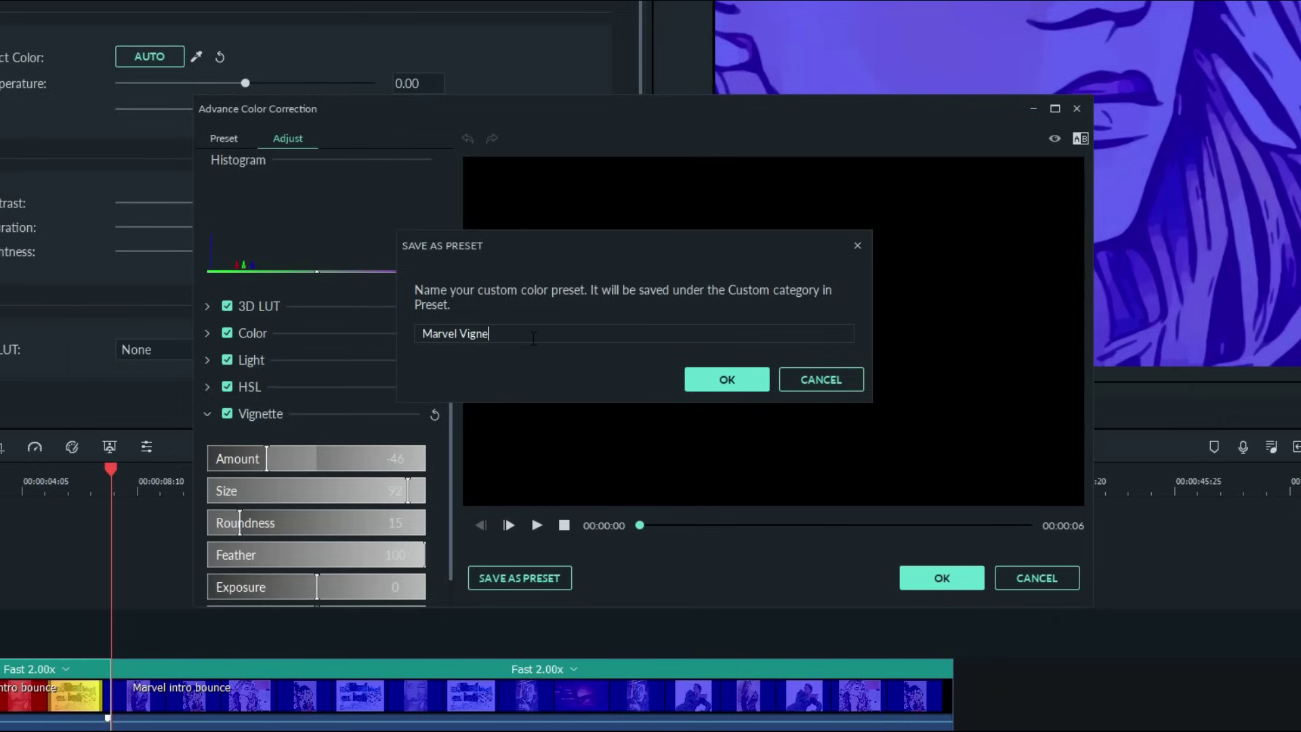
{"action": "type", "text": "tte"}
{"action": "key", "text": "Return"}
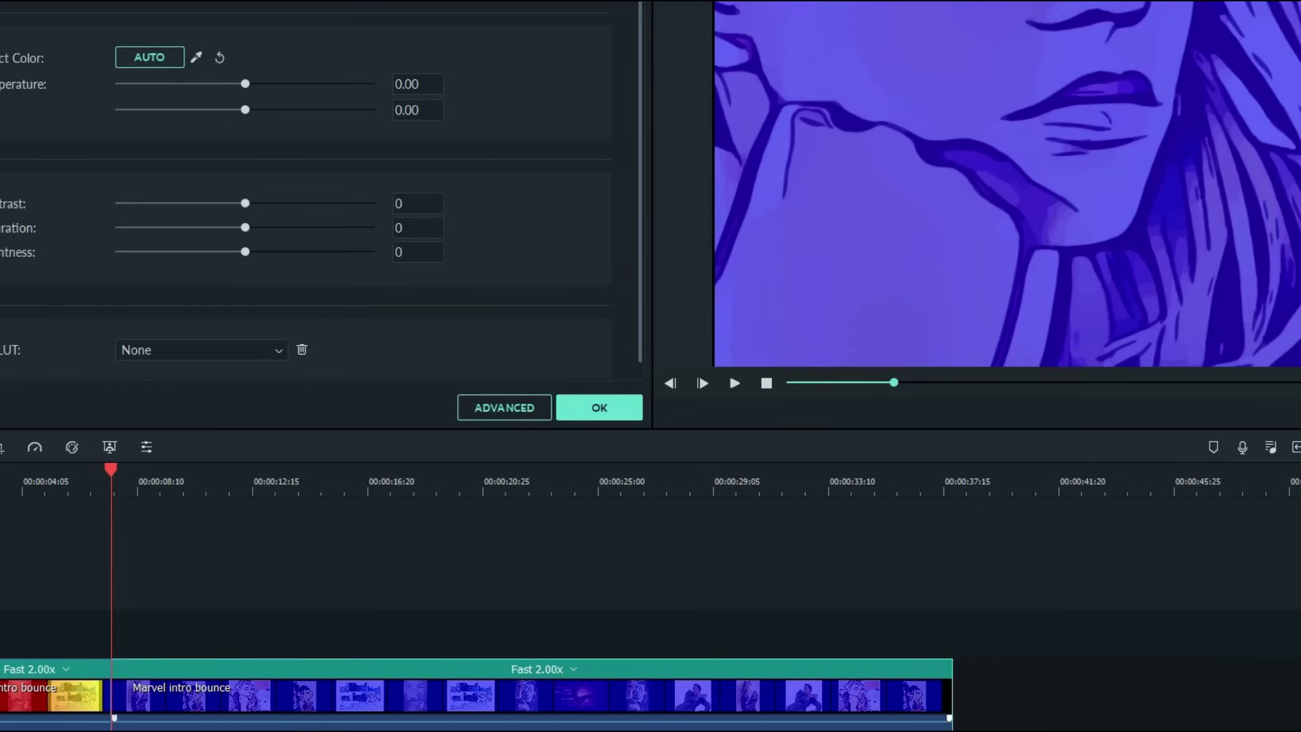
Apply the custom Marvel Vignette preset to the second Marvel intro bounce clip through advanced color correction
{"action": "left_click", "coordinate": [509, 401]}
{"action": "left_click", "coordinate": [225, 143]}
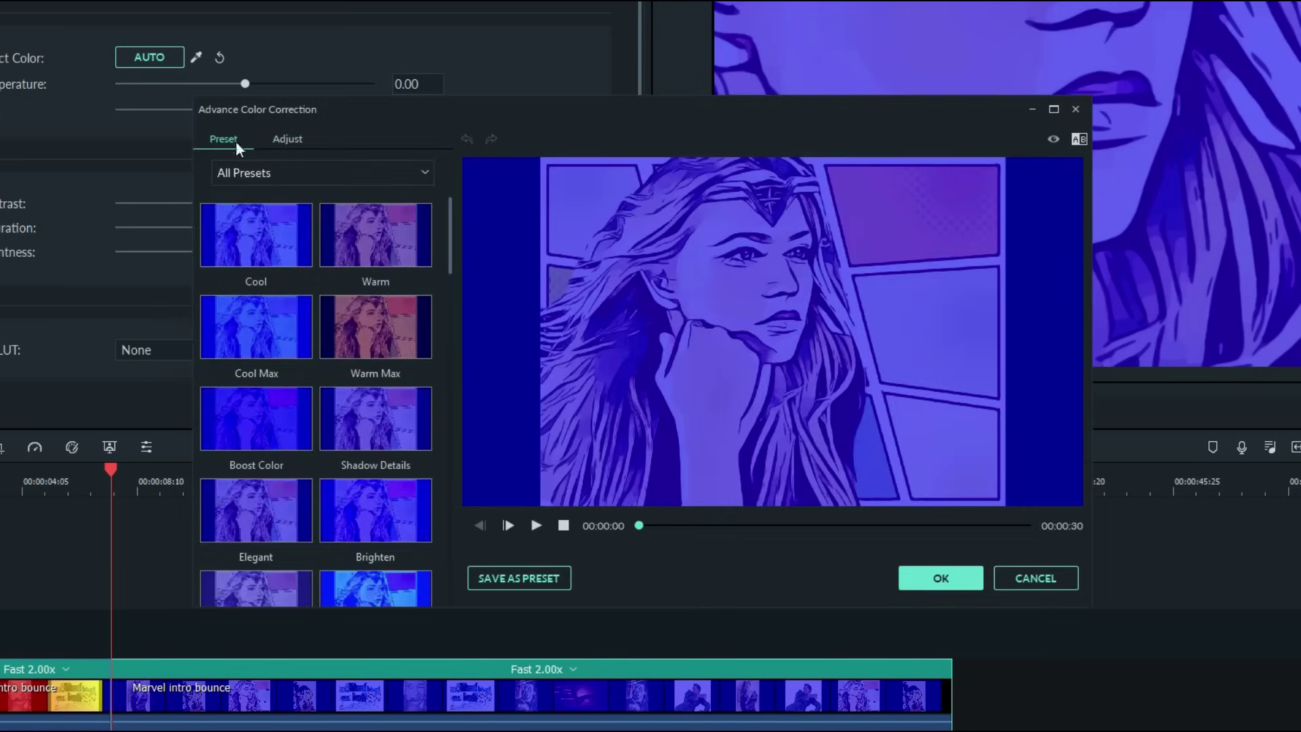
{"action": "left_click", "coordinate": [417, 182]}
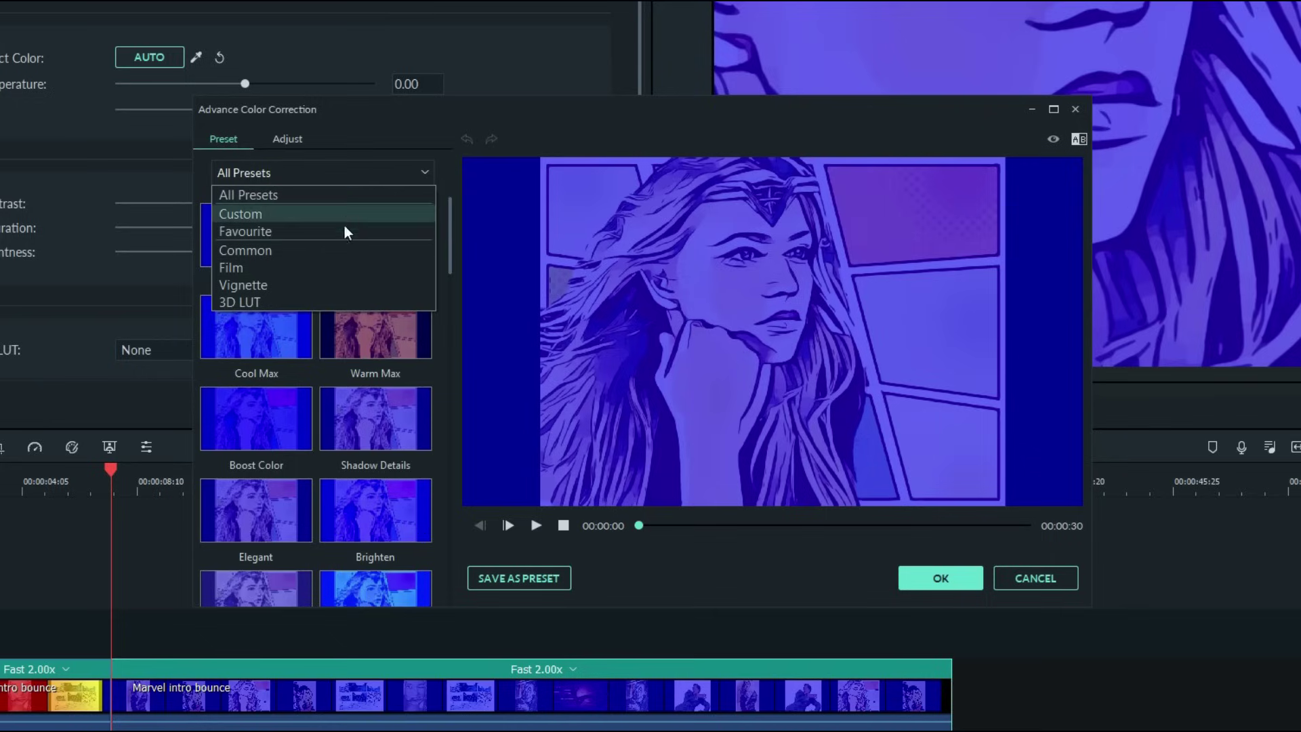
{"action": "left_click", "coordinate": [328, 213]}
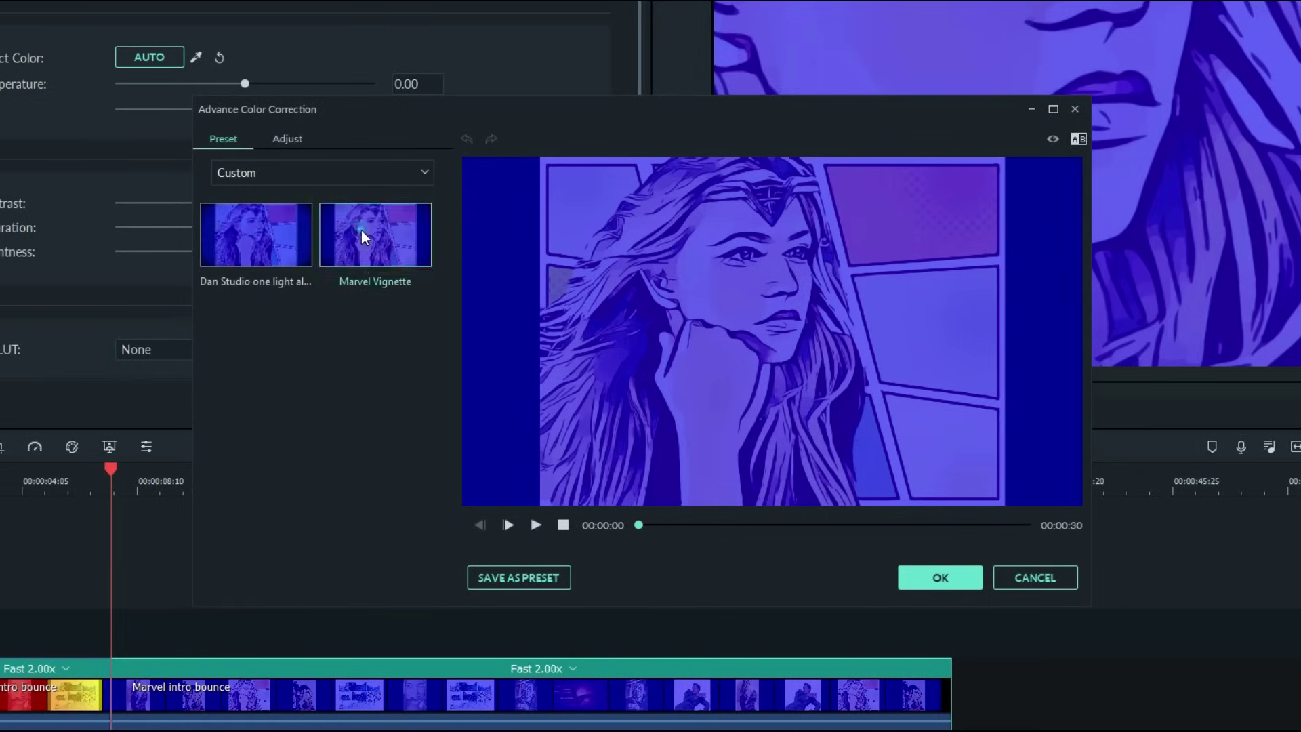
{"action": "double_click", "coordinate": [362, 234]}
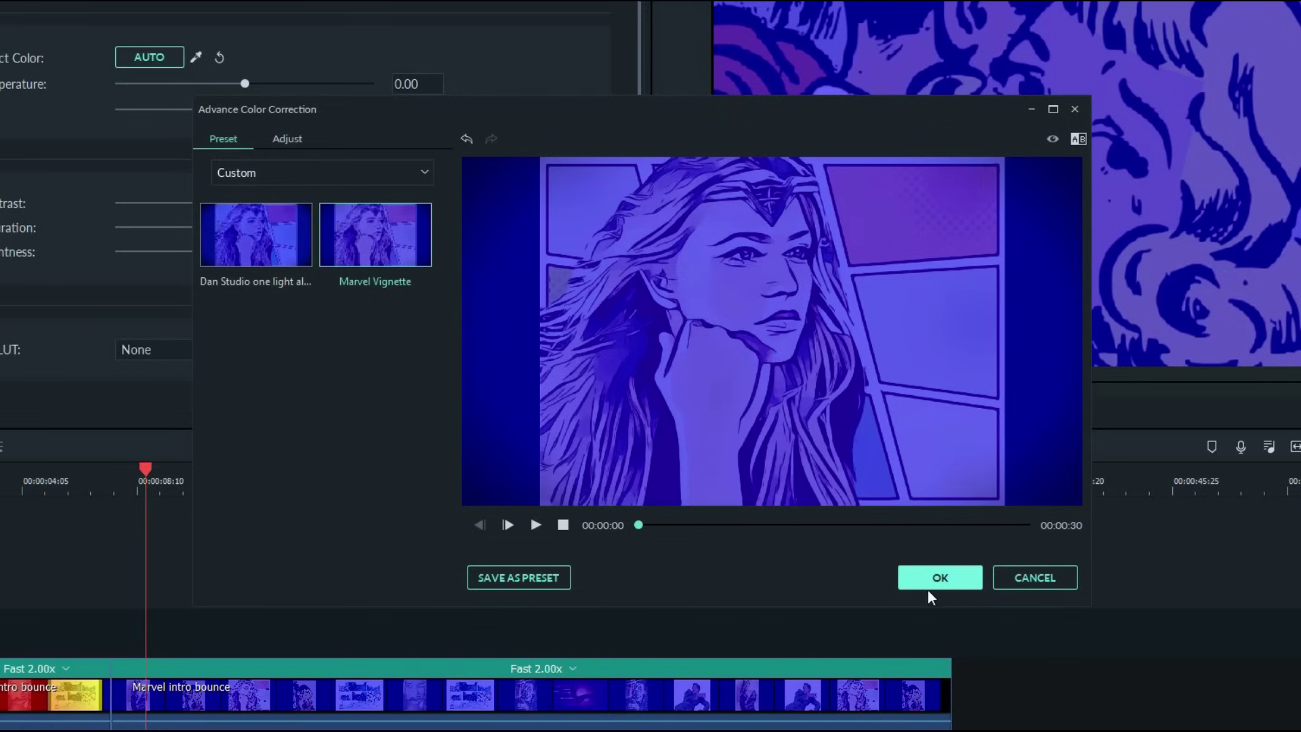
{"action": "left_click", "coordinate": [939, 578]}
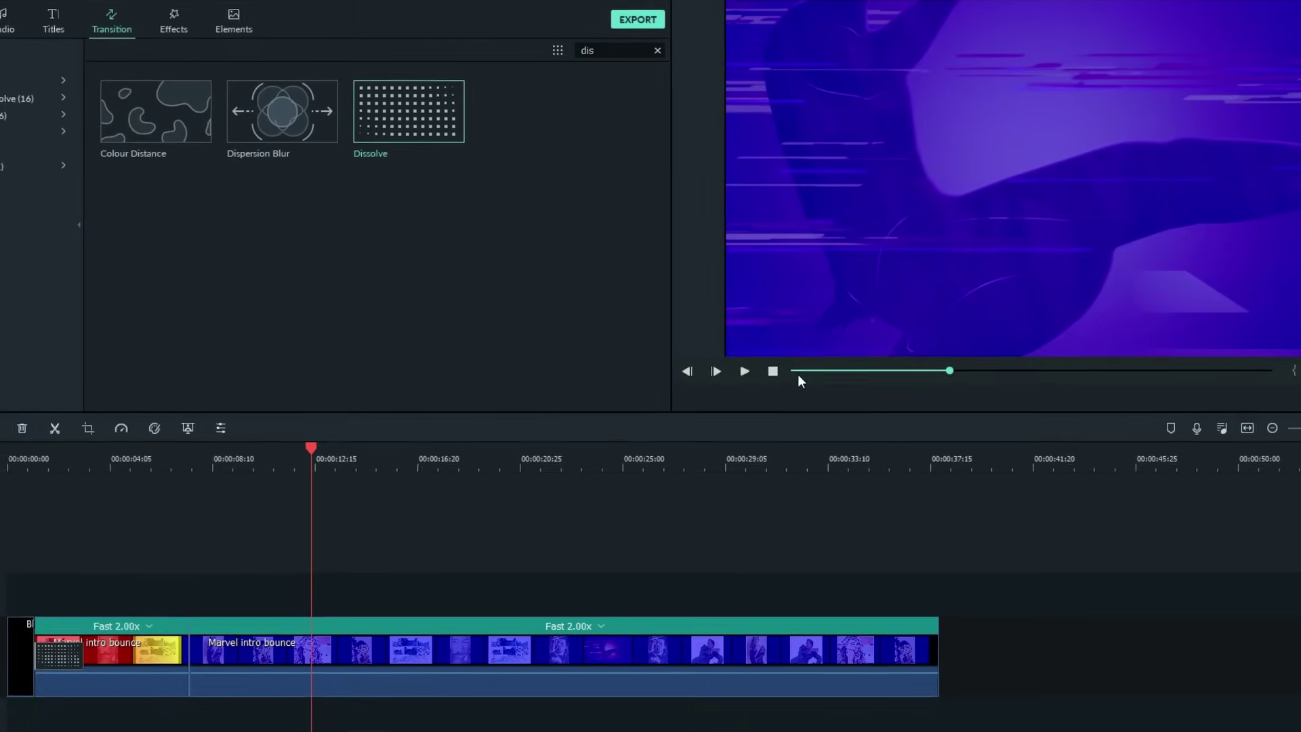
Play the timeline from the beginning to check the vignette across both Marvel intro bounce clips
{"action": "left_click", "coordinate": [772, 371]}
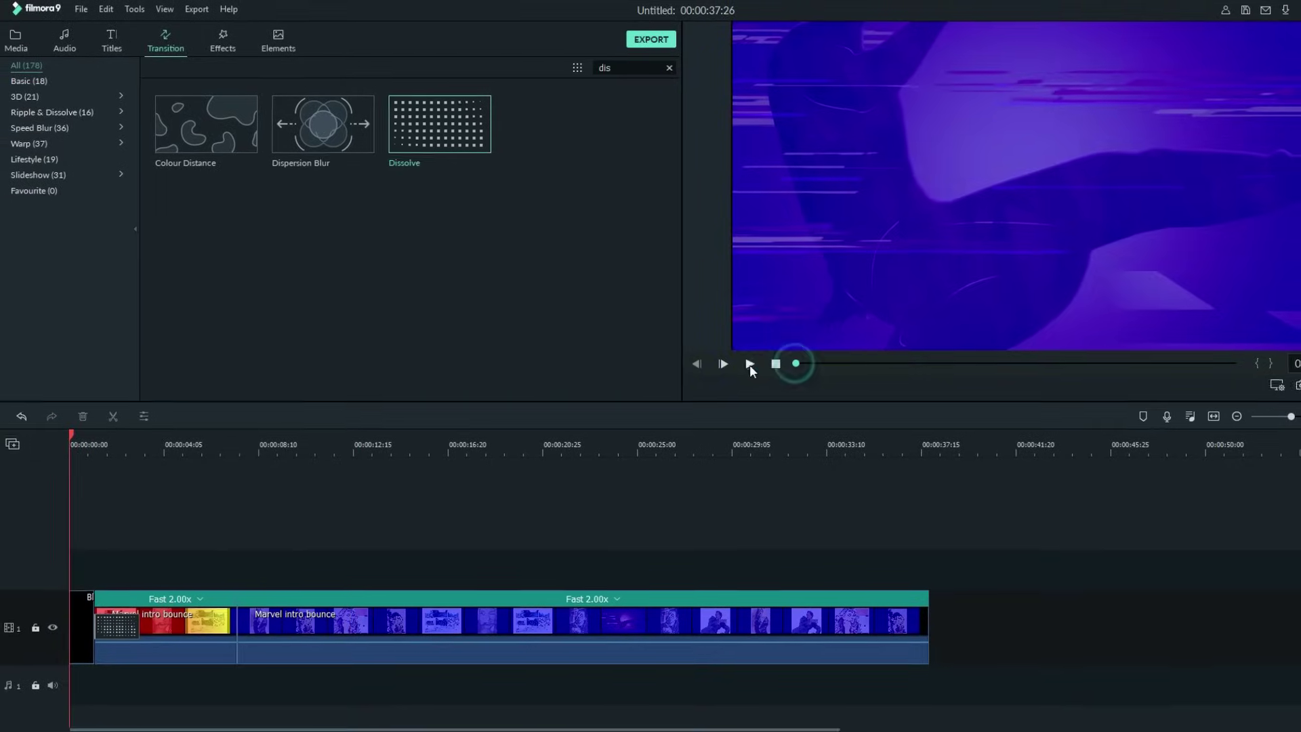
{"action": "left_click", "coordinate": [745, 371]}
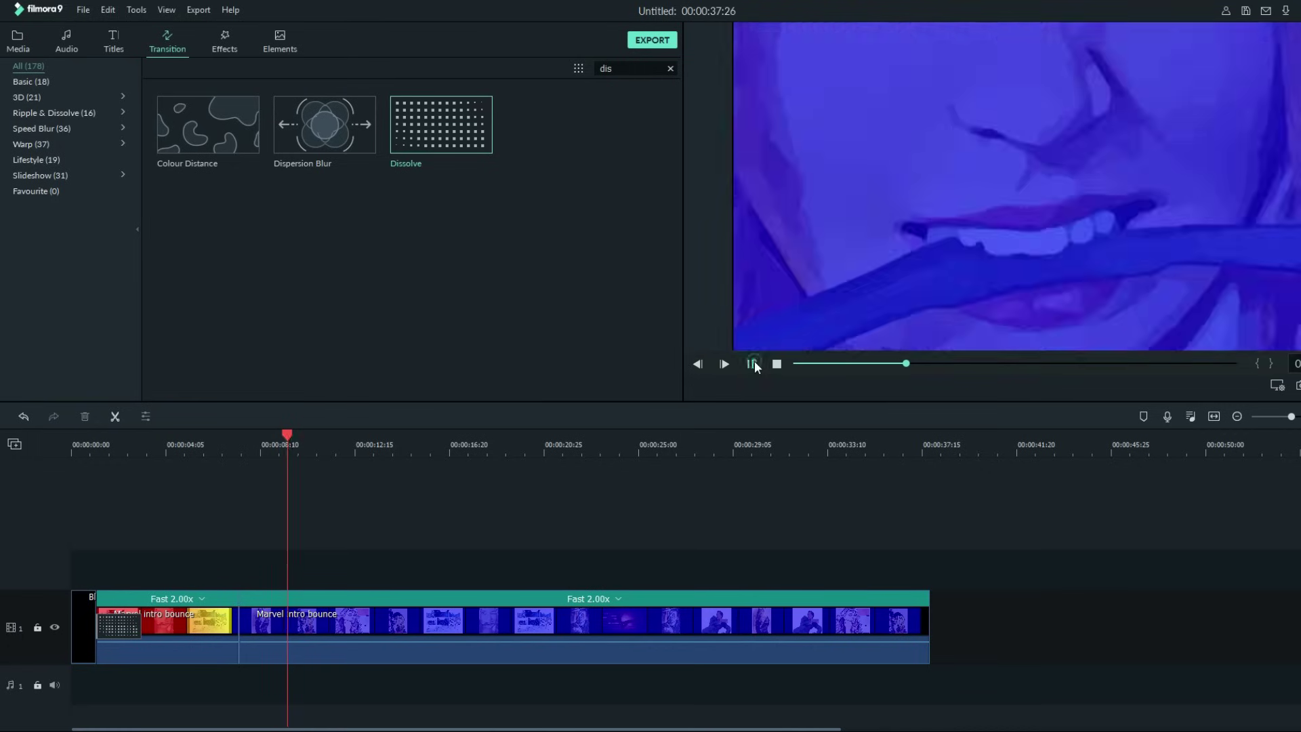
Pause the playback and save the project under the new file name "Intro step 2" in the Filmora Marvel Intro folder
{"action": "left_click", "coordinate": [750, 364]}
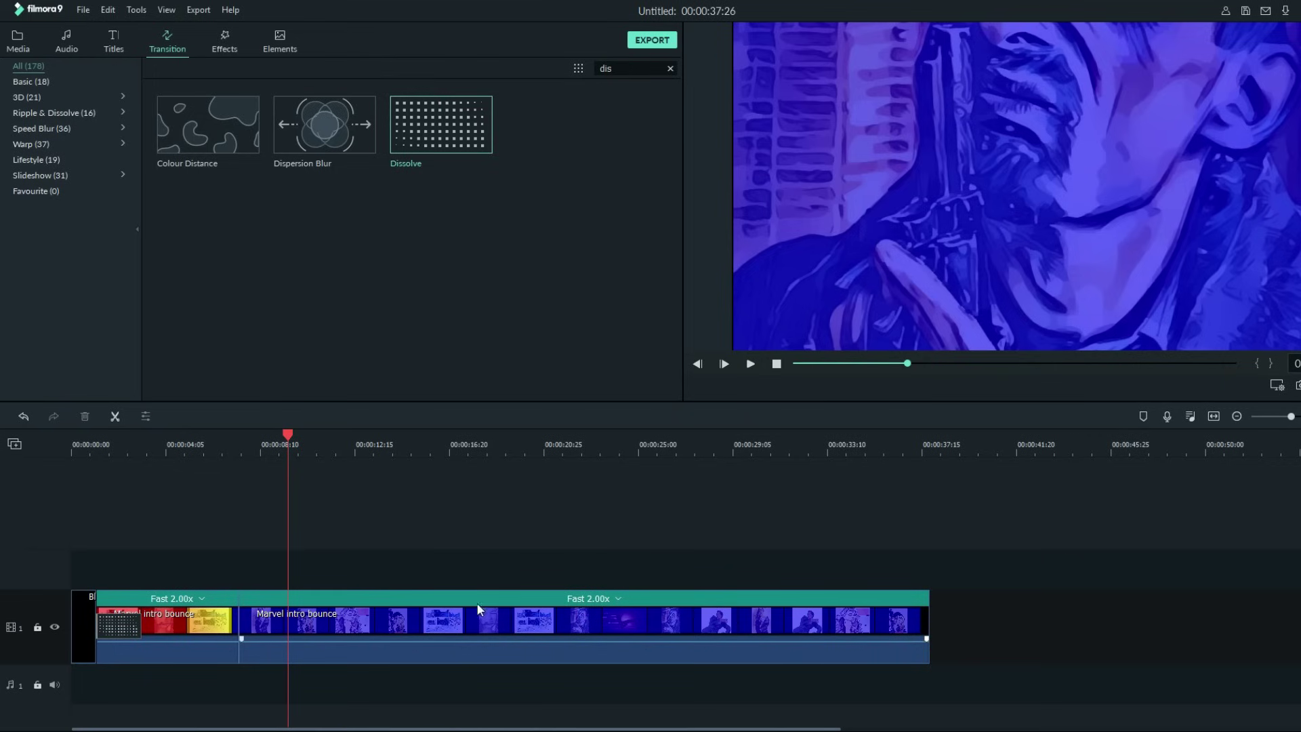
{"action": "left_click", "coordinate": [83, 10]}
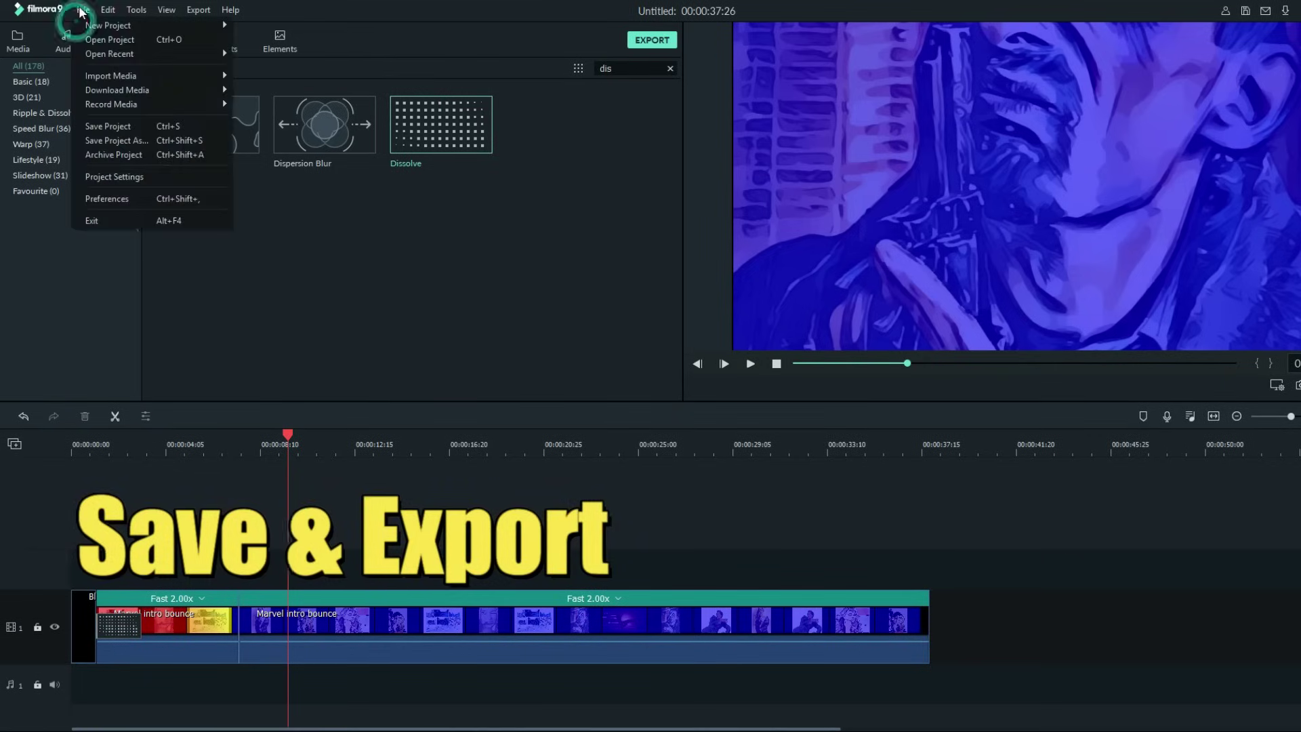
{"action": "left_click", "coordinate": [122, 141]}
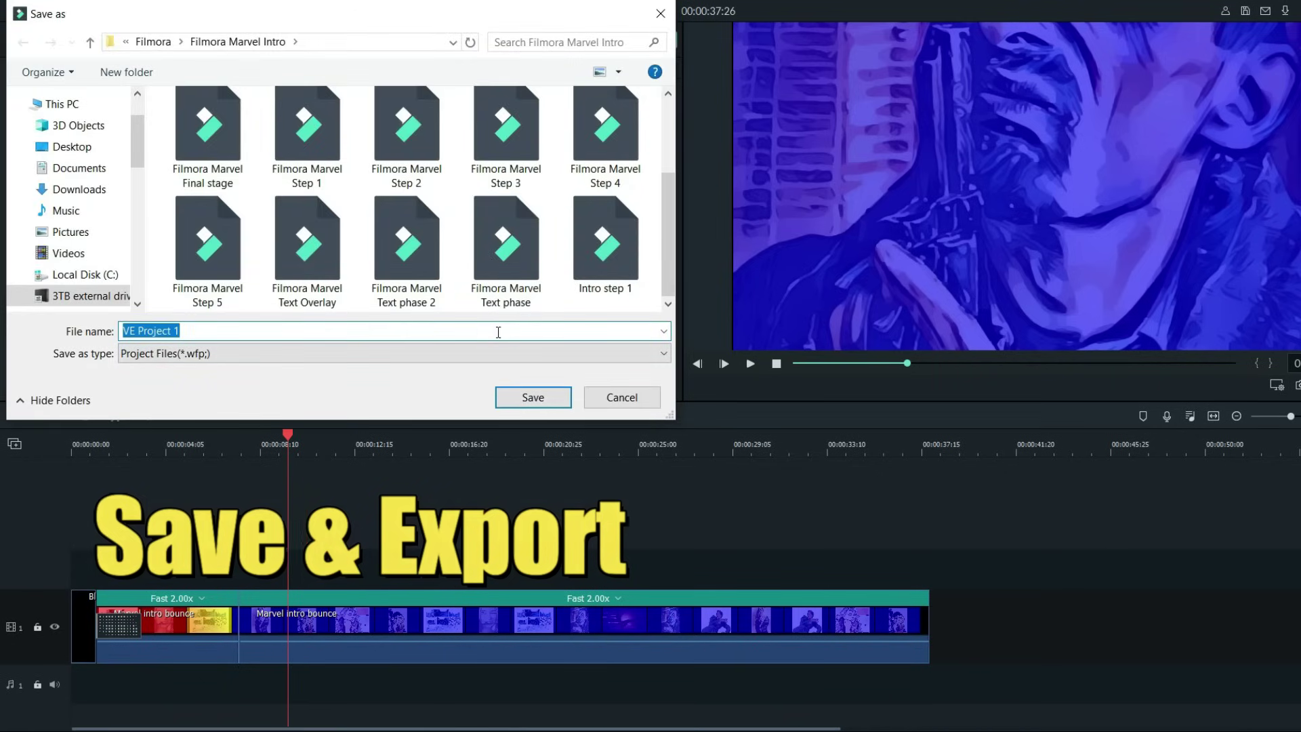
{"action": "left_click", "coordinate": [502, 329]}
{"action": "key", "text": "BackSpace"}
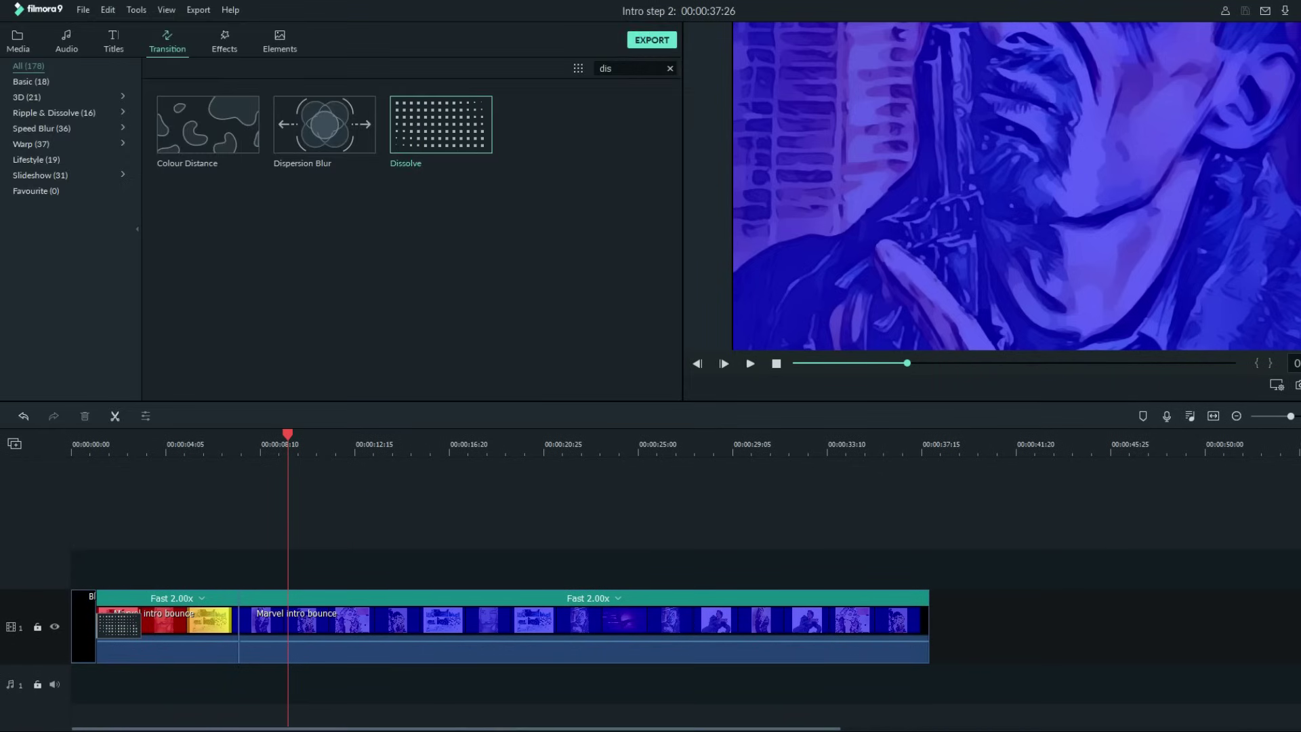
Export the timeline to the computer as an MP4 named "Marvel intro step 2" at 1920x1080 and 30 fps, and close the export dialogs
{"action": "left_click", "coordinate": [650, 42]}
{"action": "left_click", "coordinate": [939, 488]}
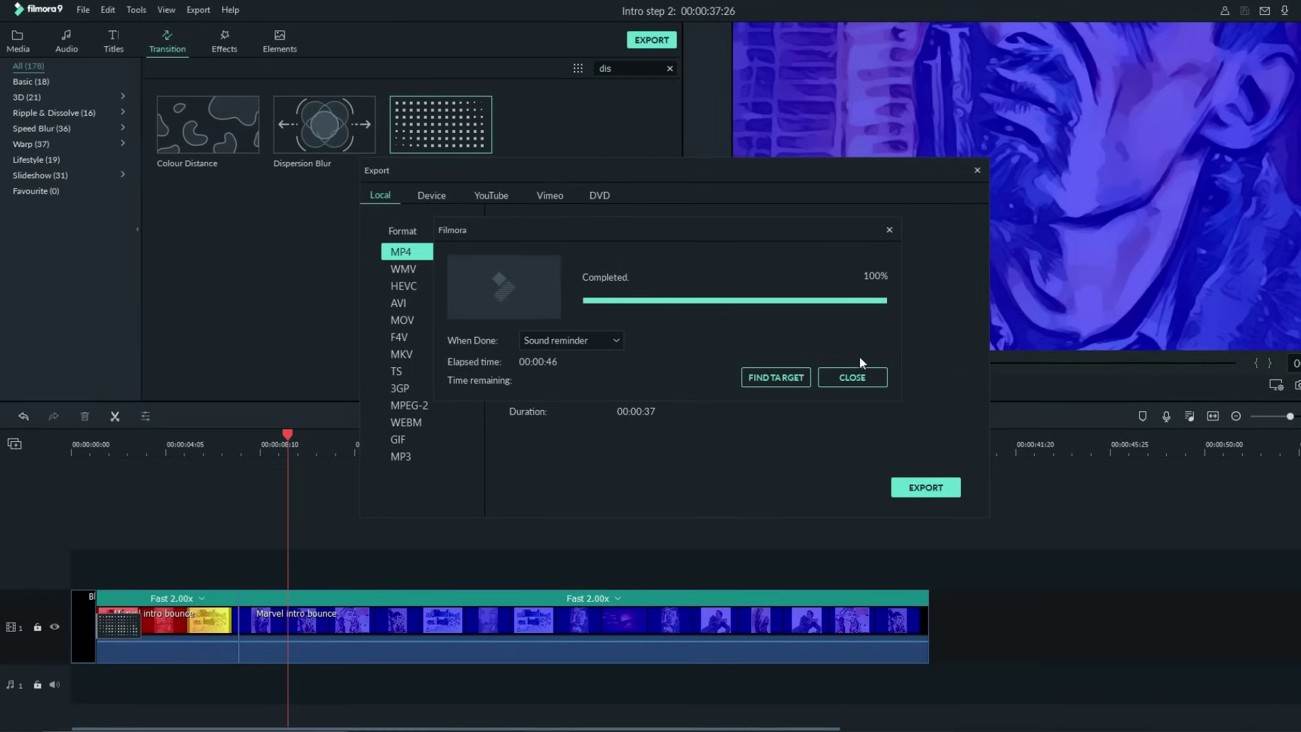
{"action": "left_click", "coordinate": [843, 378]}
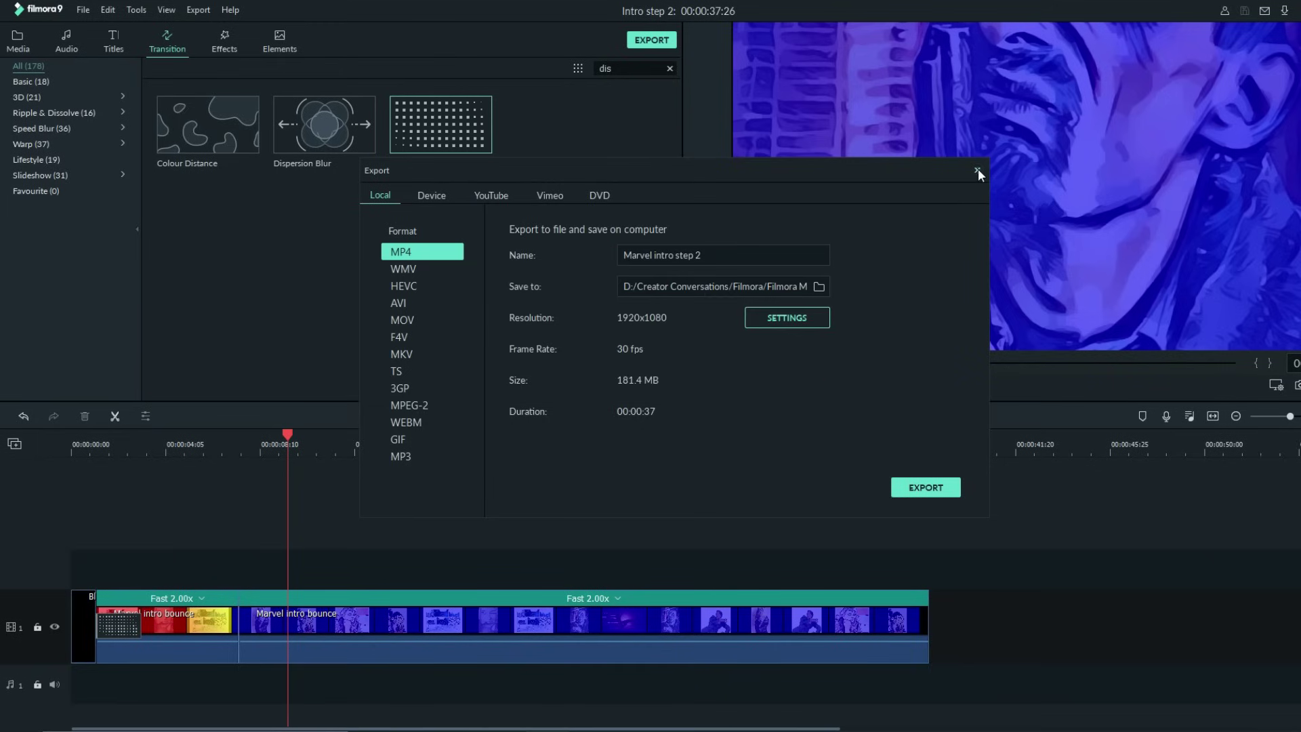
{"action": "left_click", "coordinate": [978, 171]}
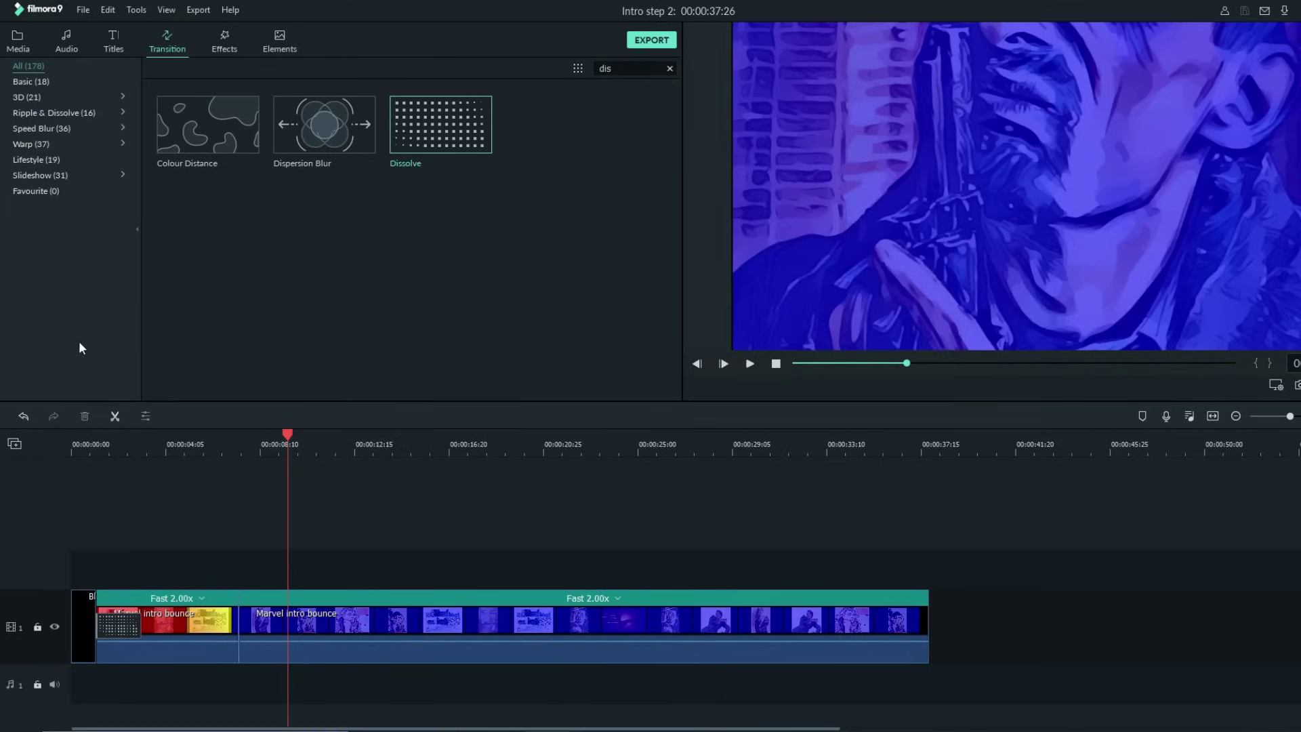